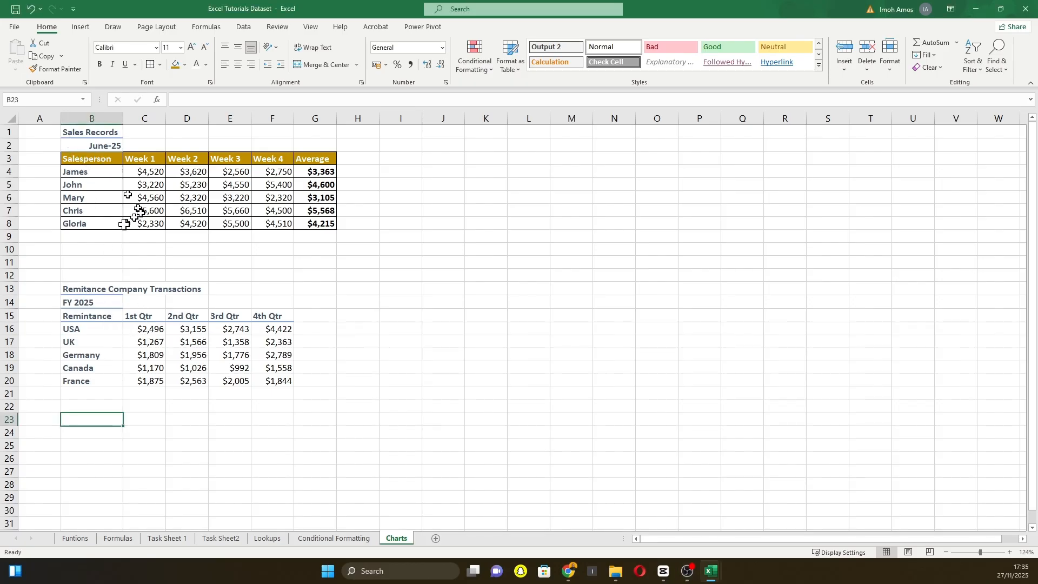
Step: Convert the sales records range B3:G8 into a table with headers
click(116, 223)
drag(80, 156, 319, 226)
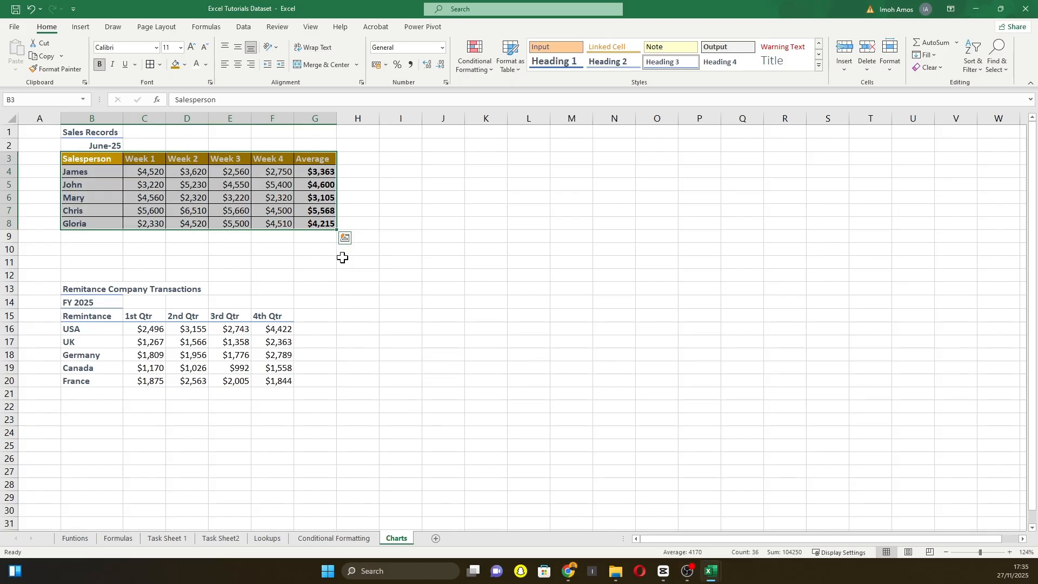
click(81, 30)
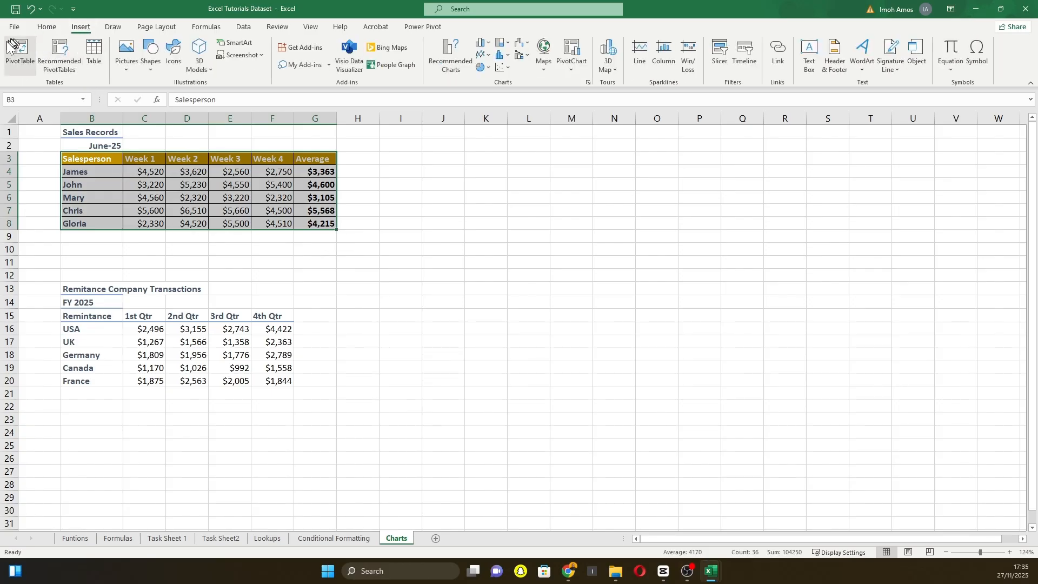
click(98, 53)
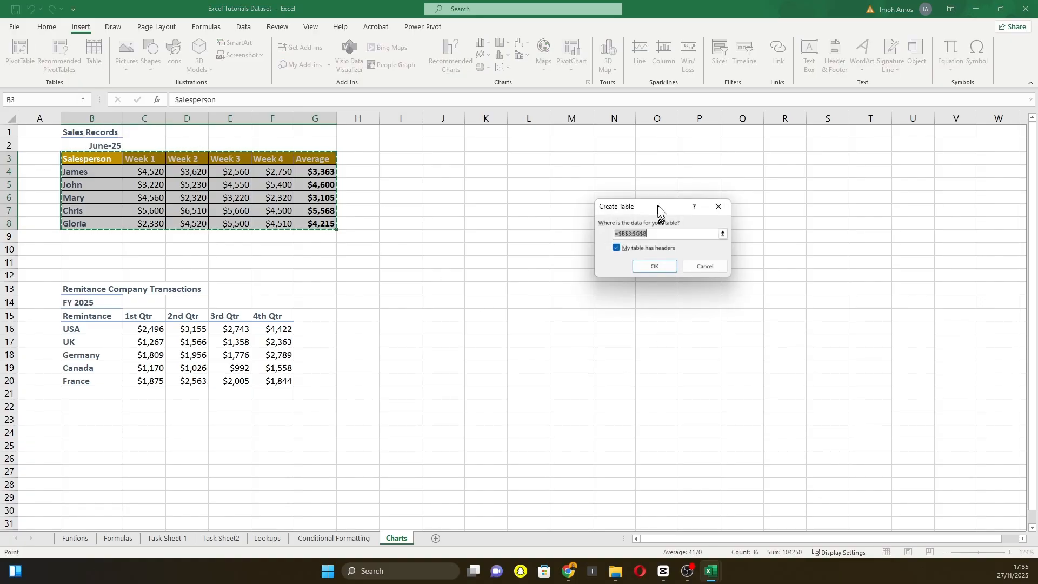
drag(658, 211, 516, 231)
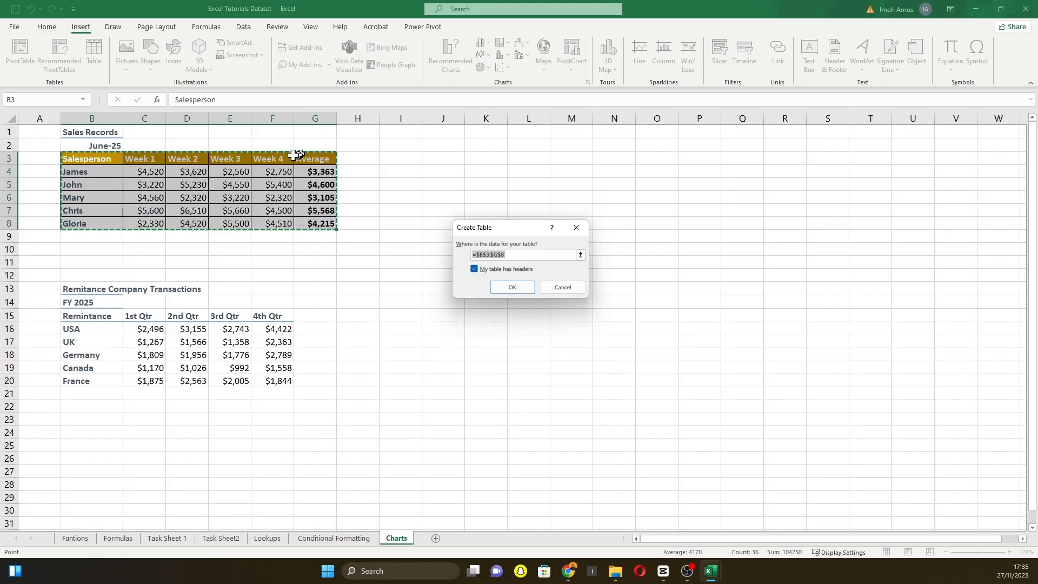
click(514, 288)
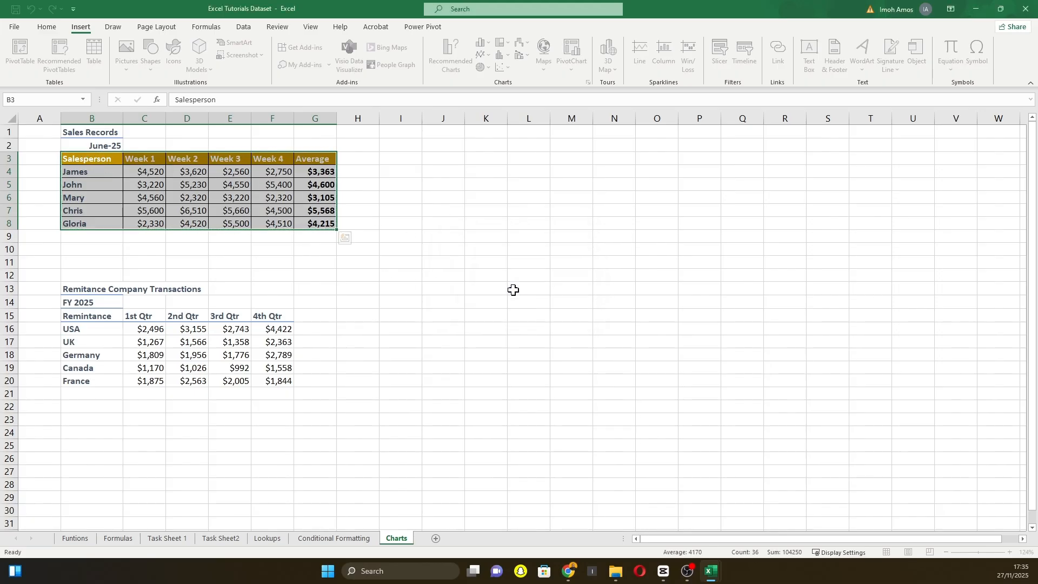
click(403, 223)
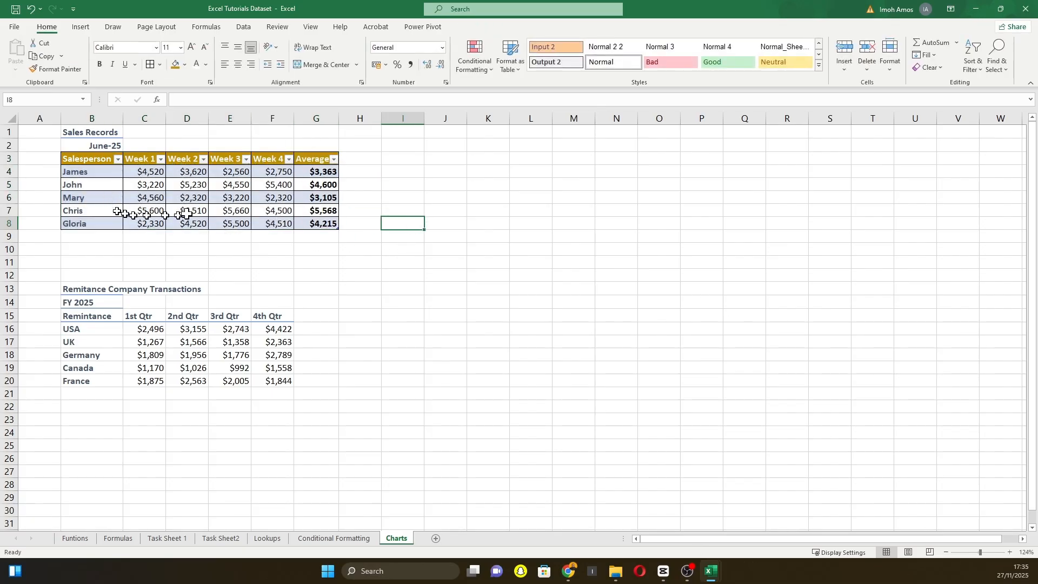
Step: View the sort and filter options of the Salesperson column in the sales table
click(118, 164)
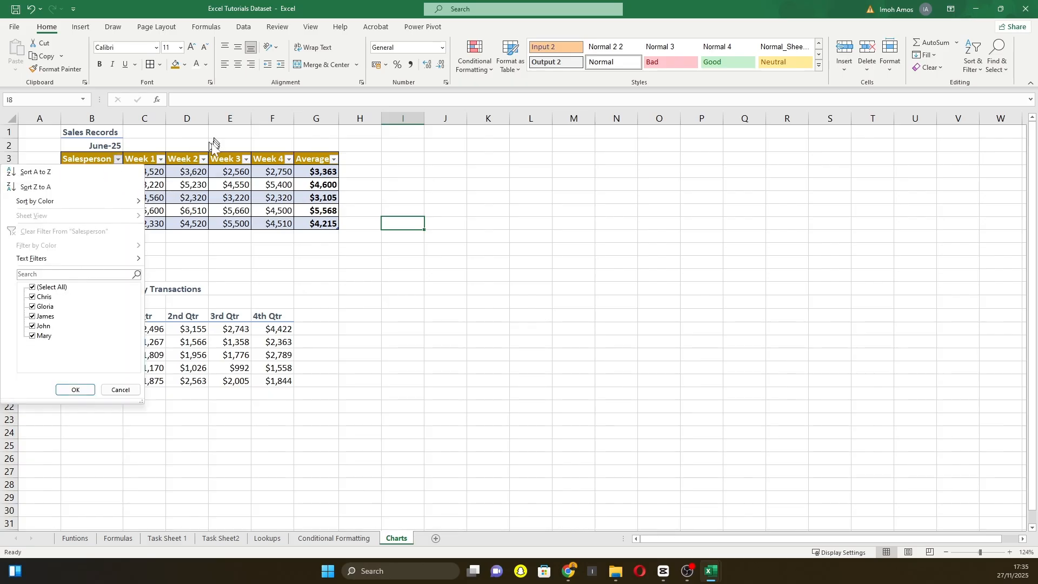
click(189, 174)
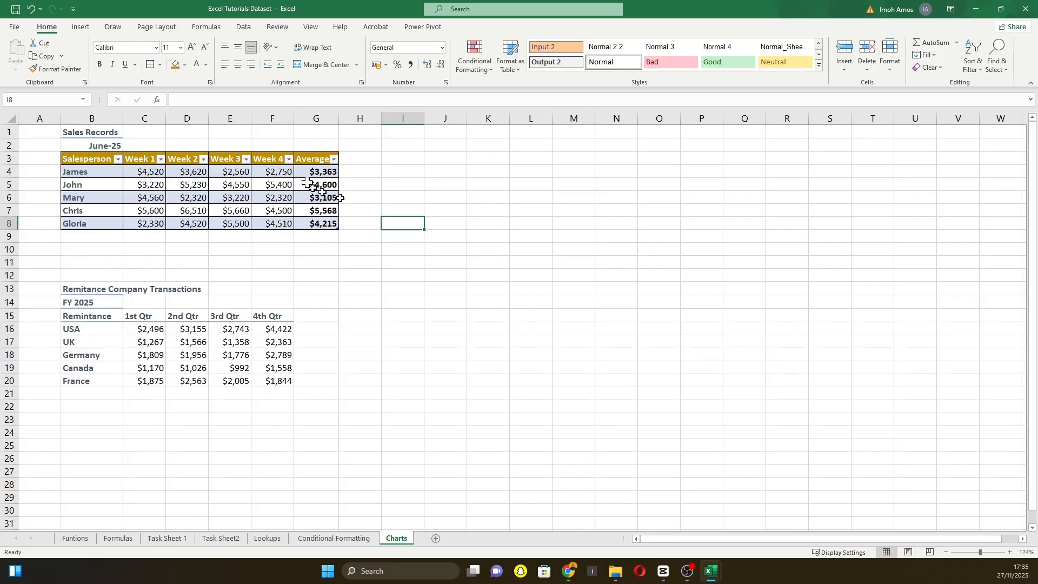
Step: Insert a Salesperson slicer for the sales table and place it beside the table, starting at column H
click(273, 184)
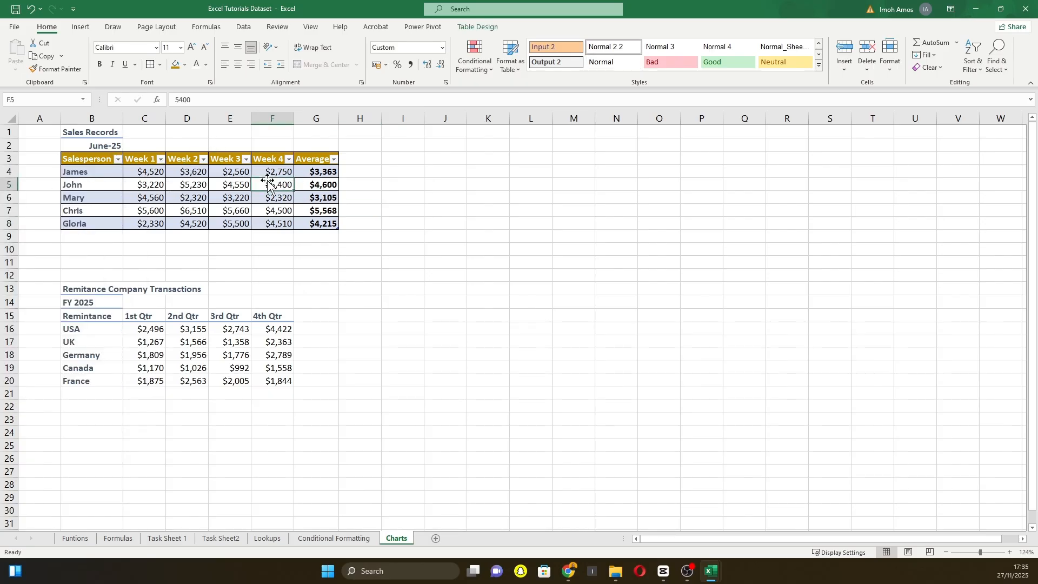
click(484, 30)
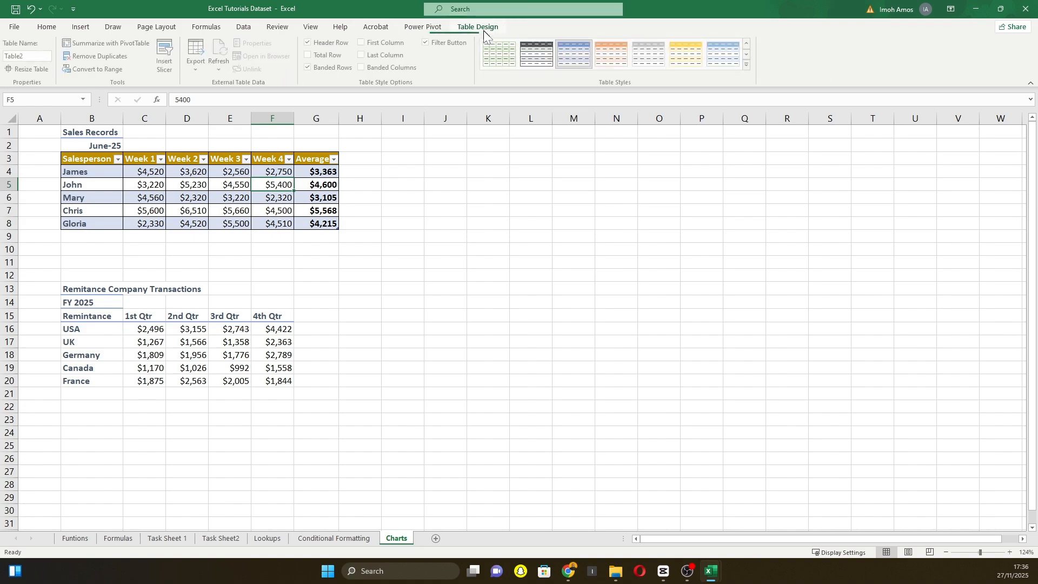
click(165, 65)
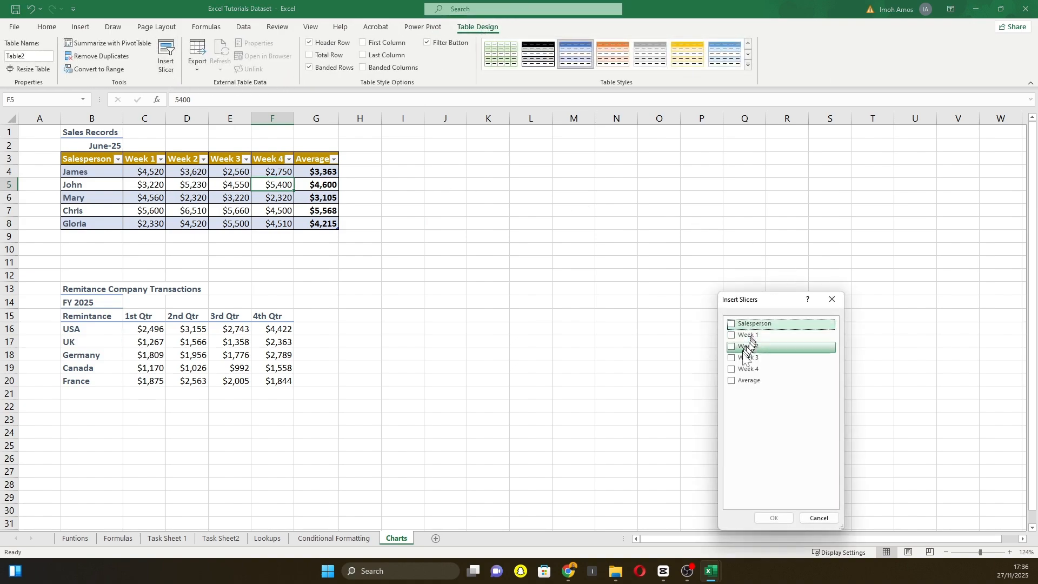
click(732, 324)
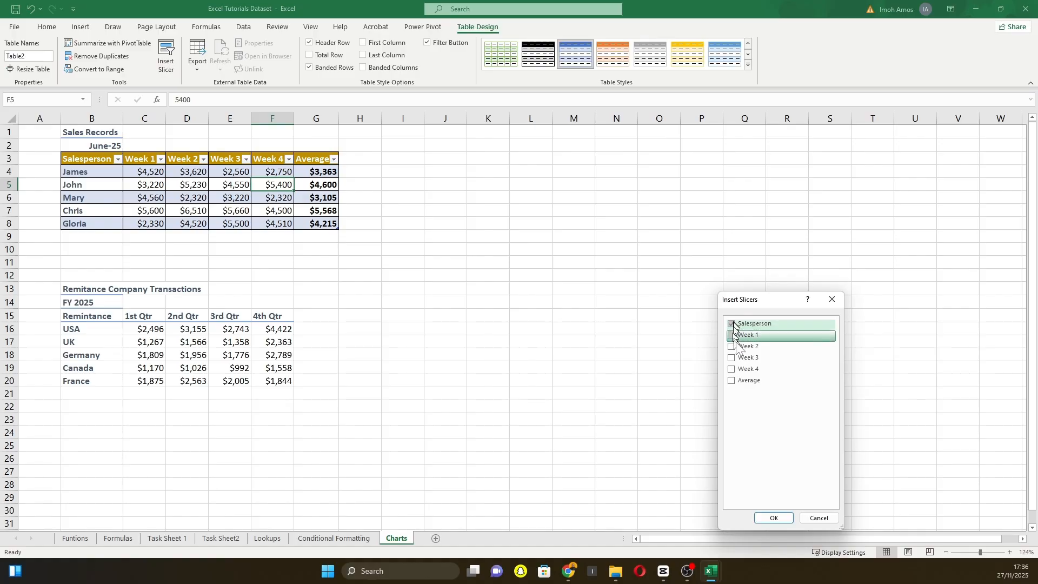
click(773, 518)
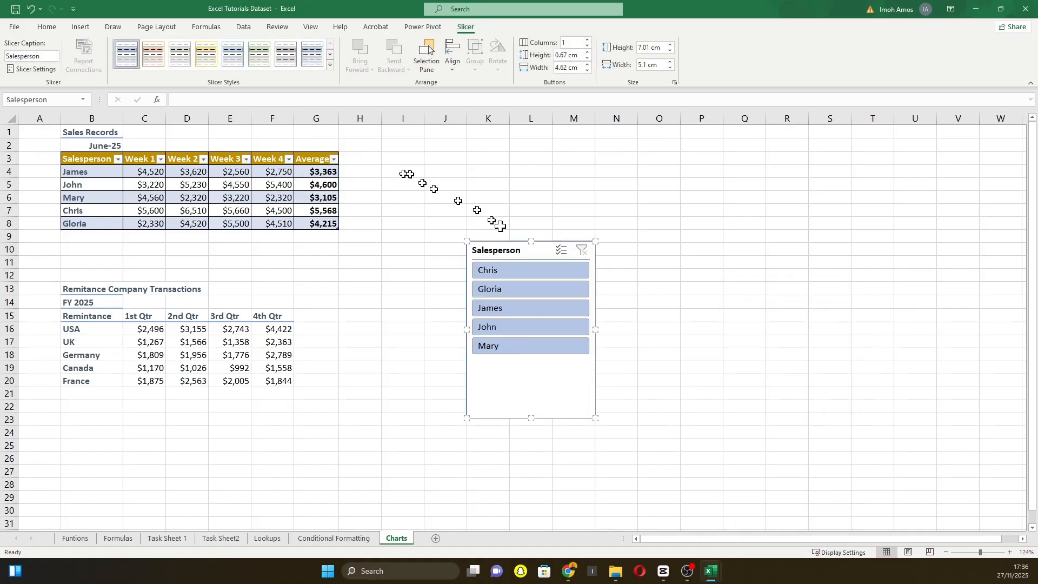
drag(528, 250, 419, 160)
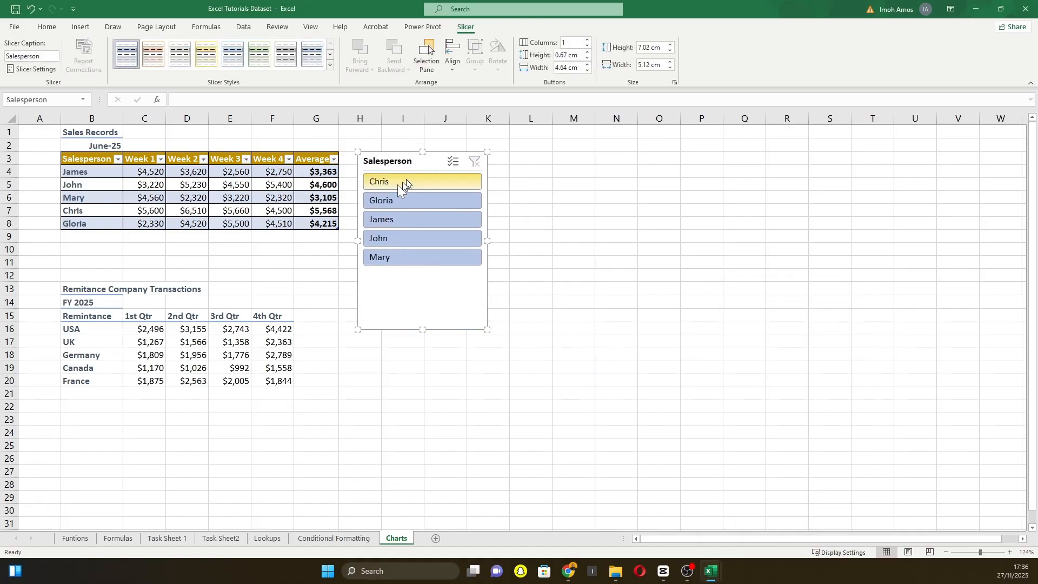
Step: Filter the sales table by each salesperson in turn with the slicer and clear the filter
click(384, 186)
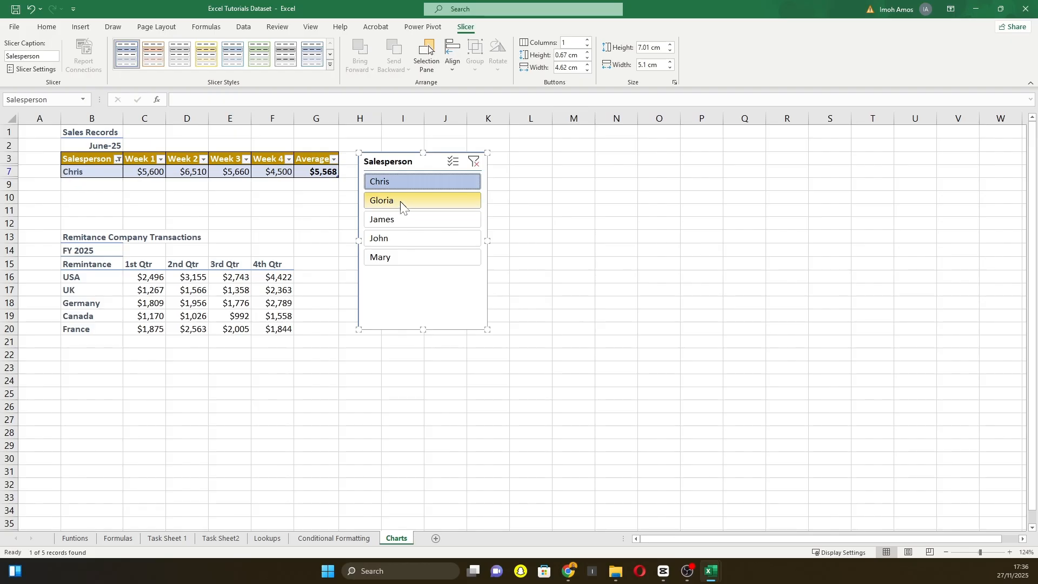
click(400, 204)
click(402, 222)
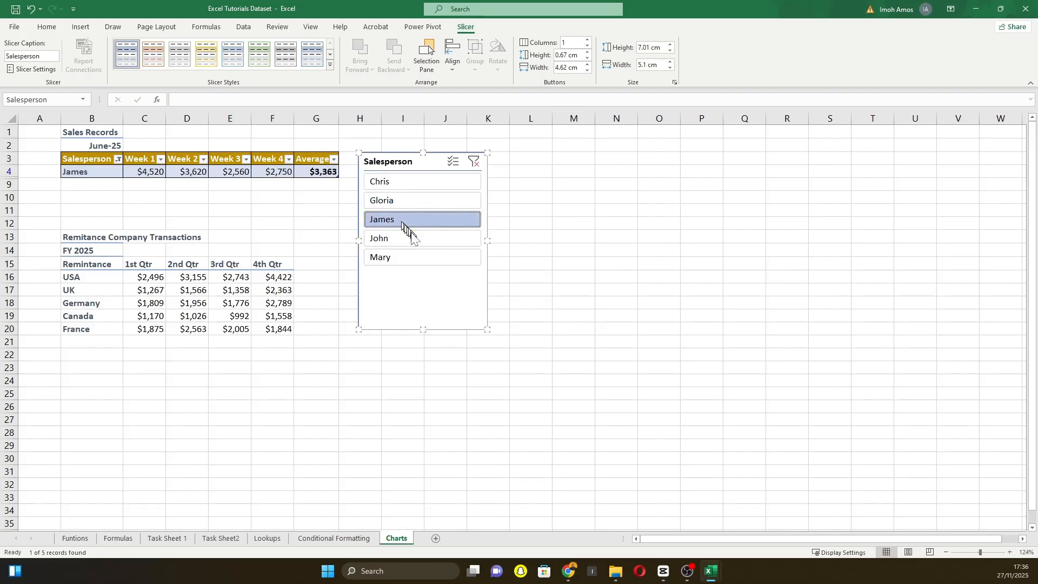
click(409, 242)
click(417, 260)
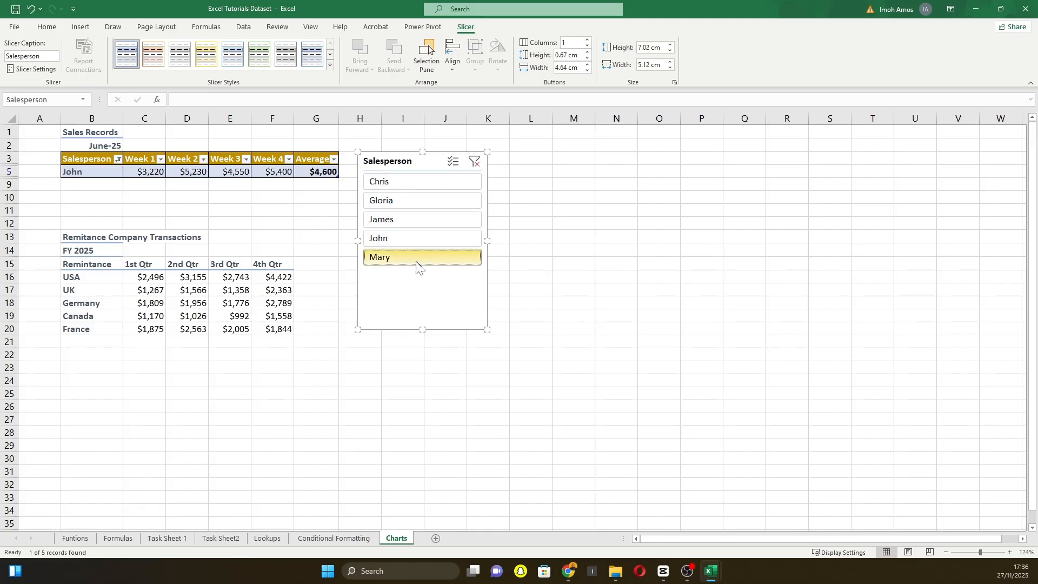
click(475, 164)
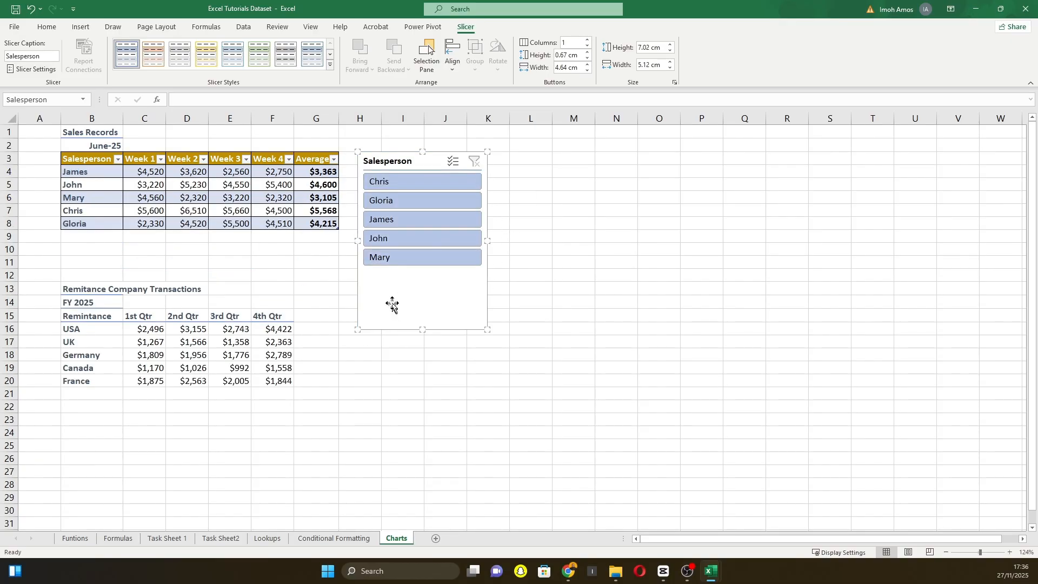
Step: Move the Salesperson slicer away from the data to columns U to W and apply the light gold slicer style
drag(396, 303, 923, 288)
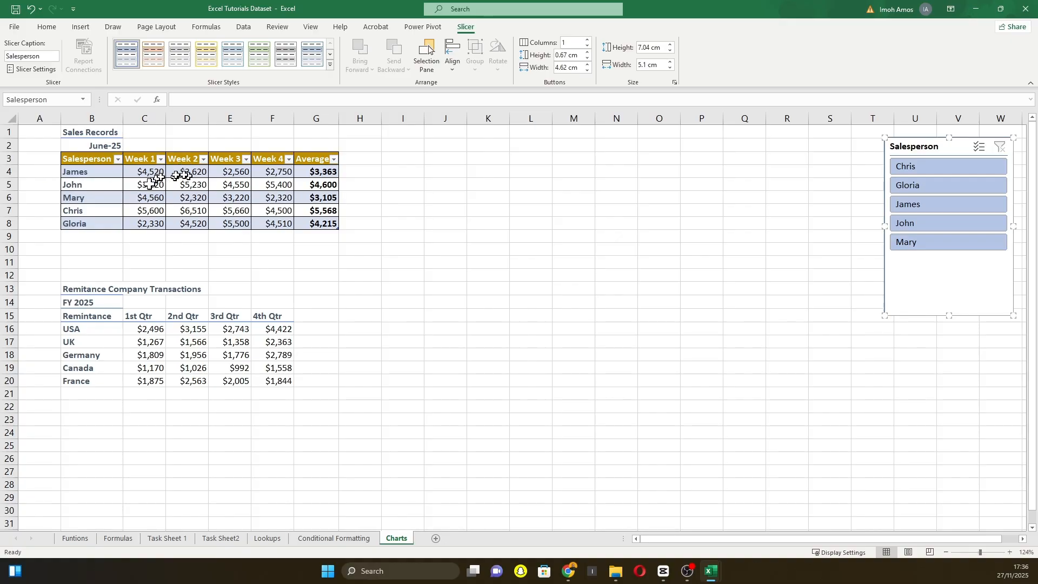
click(206, 59)
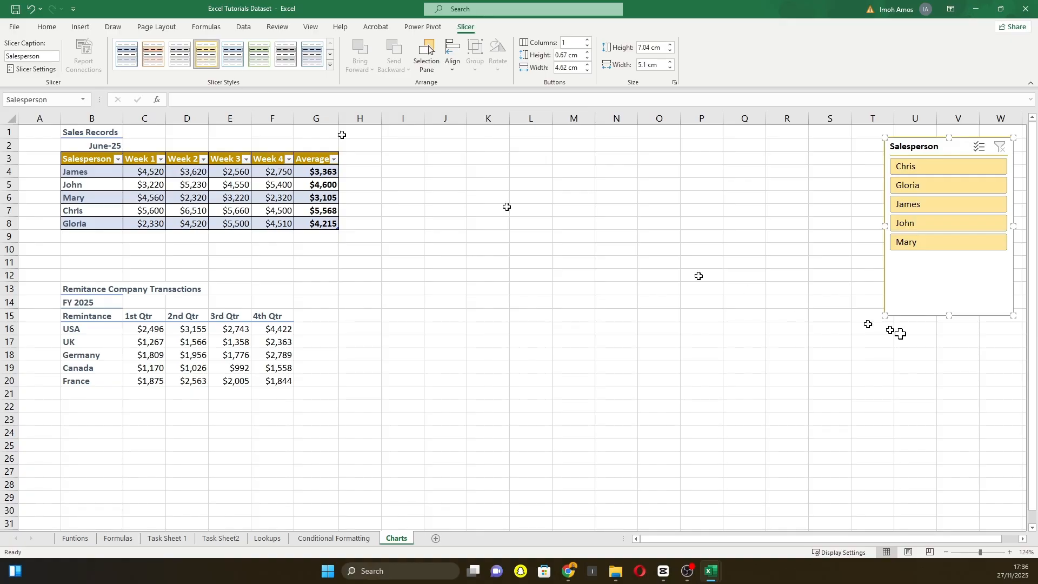
Step: Apply the orange banded table style to the sales records table
click(149, 184)
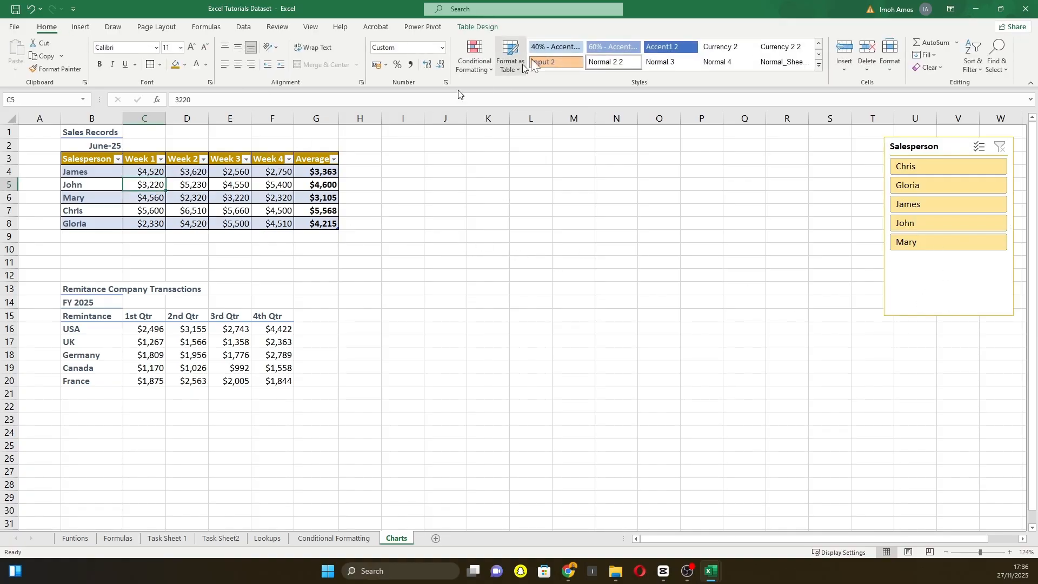
click(478, 26)
click(535, 59)
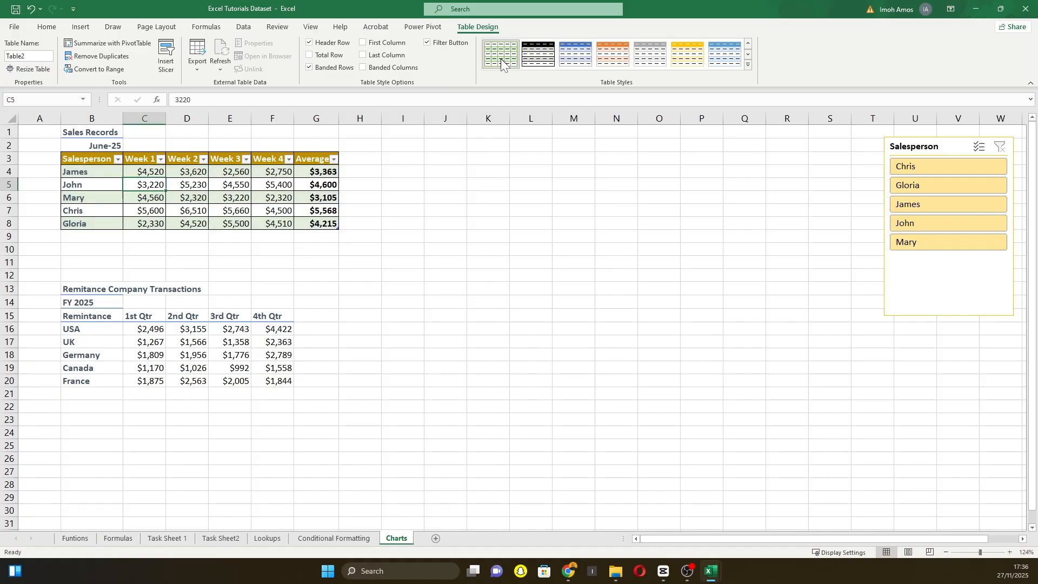
click(618, 61)
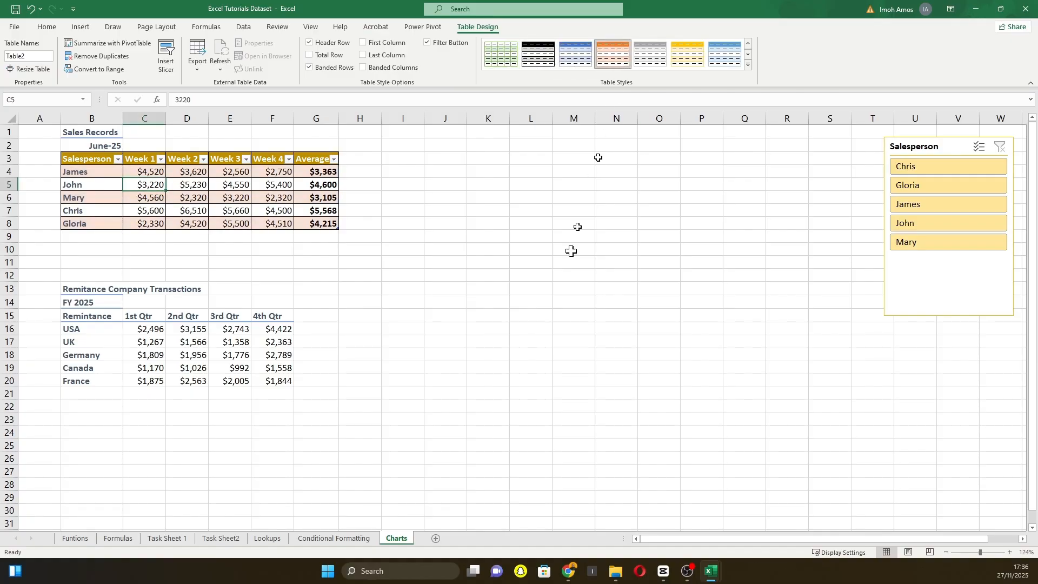
click(437, 245)
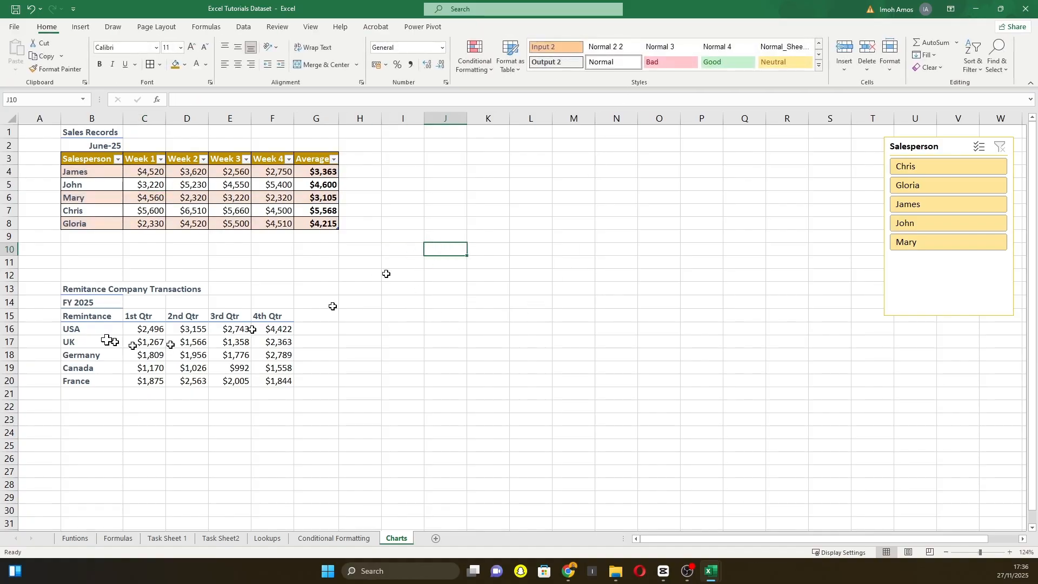
click(72, 313)
drag(72, 314, 273, 382)
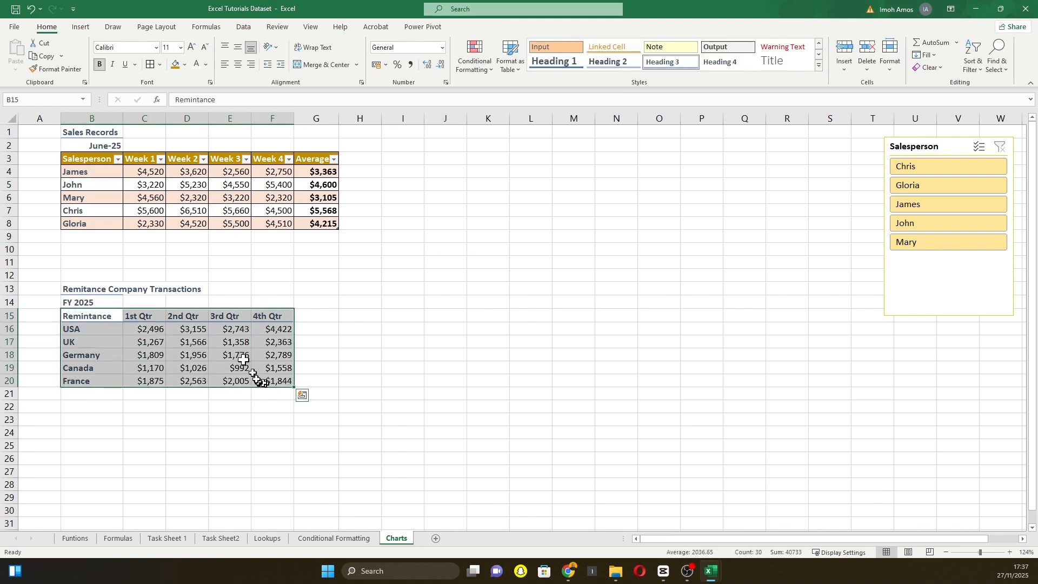
click(80, 27)
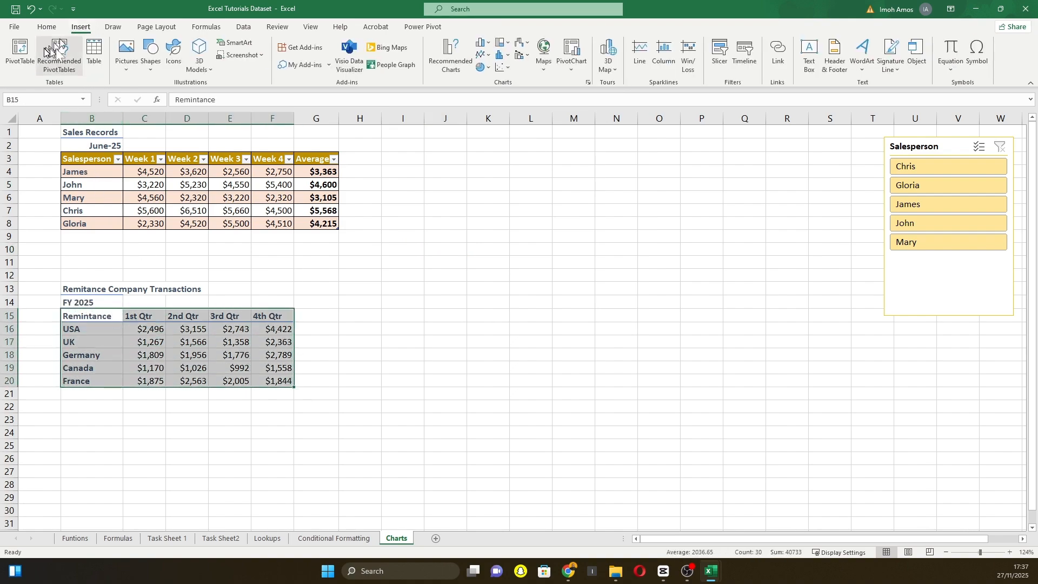
click(94, 50)
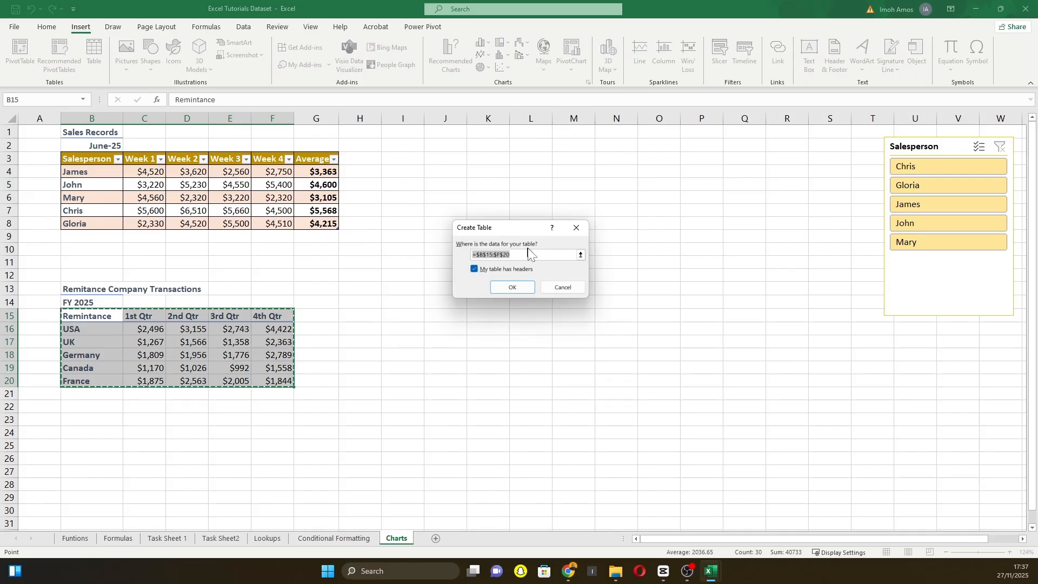
click(576, 228)
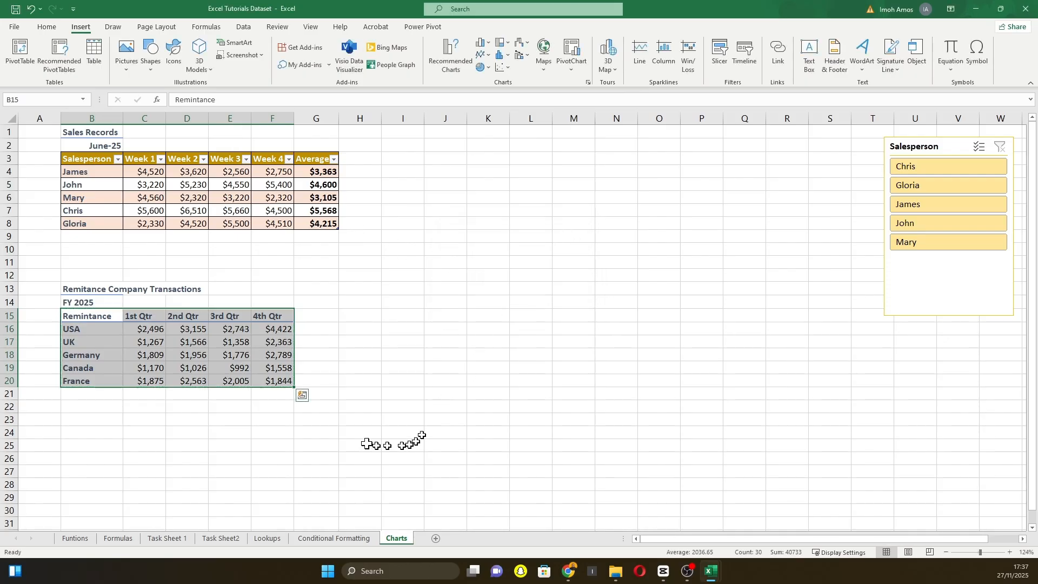
click(403, 419)
Step: Convert the remittance transactions data into a table with headers, setting its range to =$B$15:$F$20
click(111, 331)
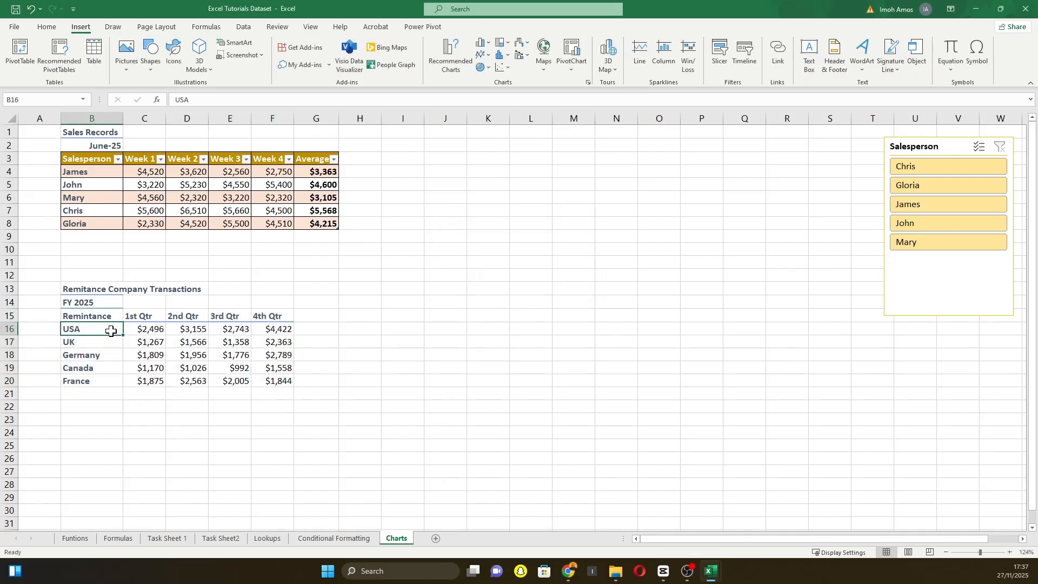
key(ctrl+t)
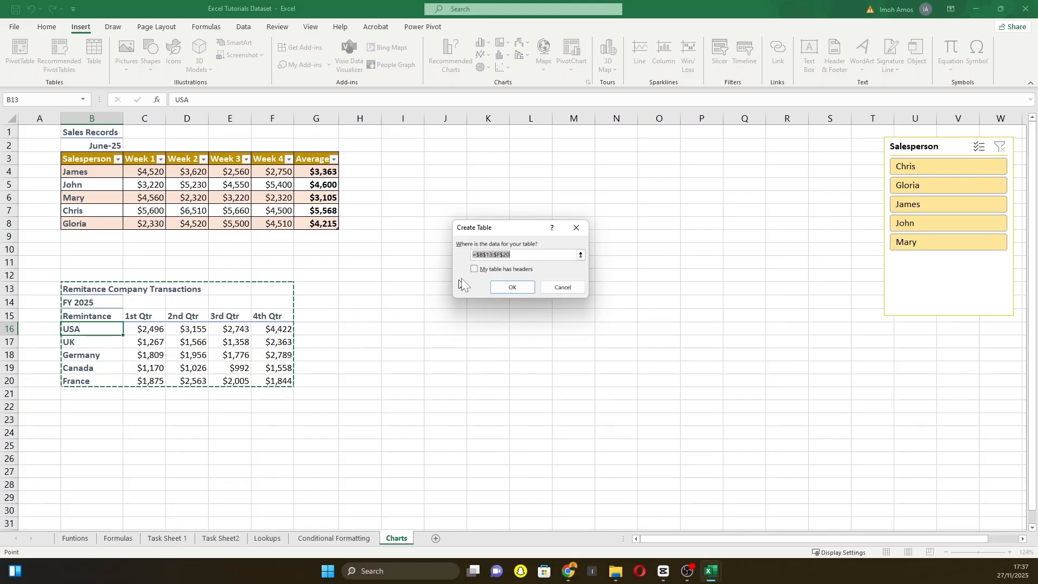
click(580, 254)
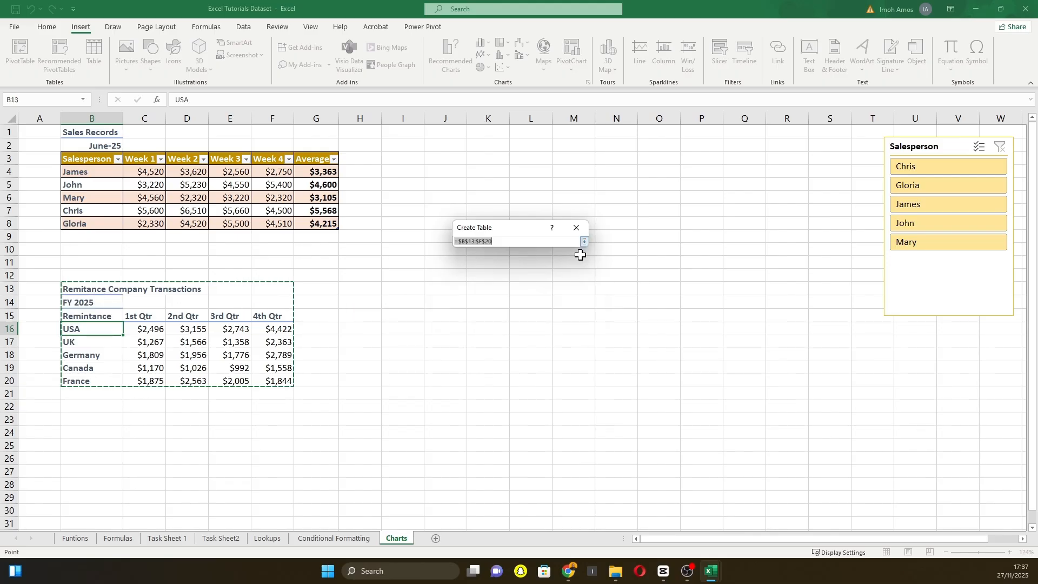
click(472, 242)
key(BackSpace)
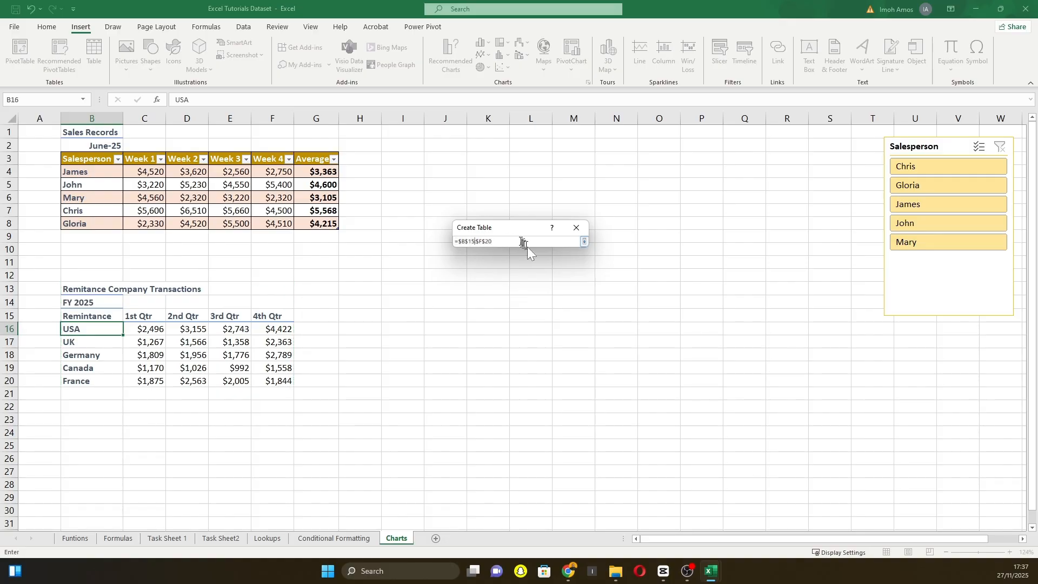
text(5)
key(Return)
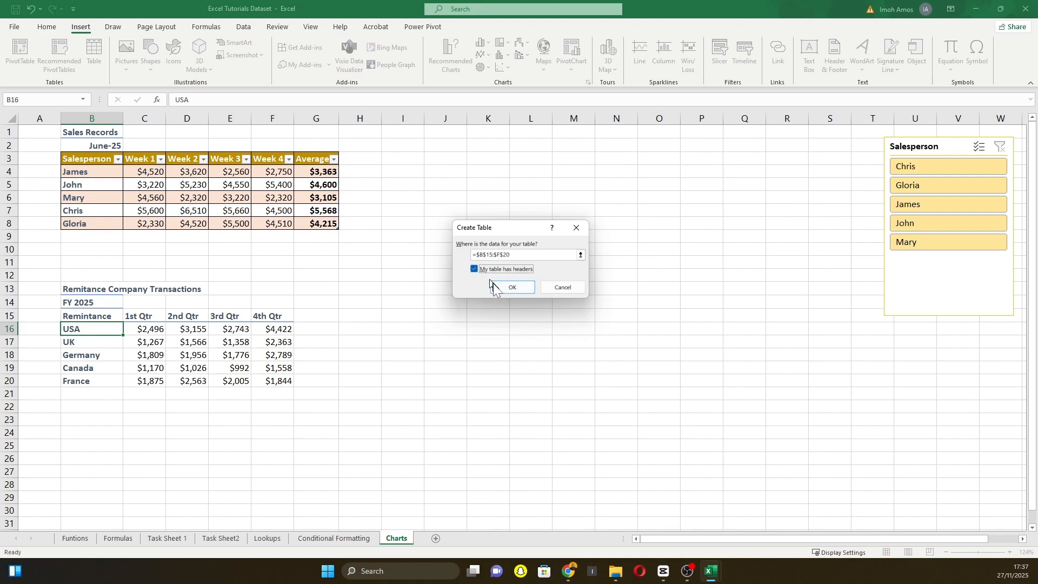
click(504, 290)
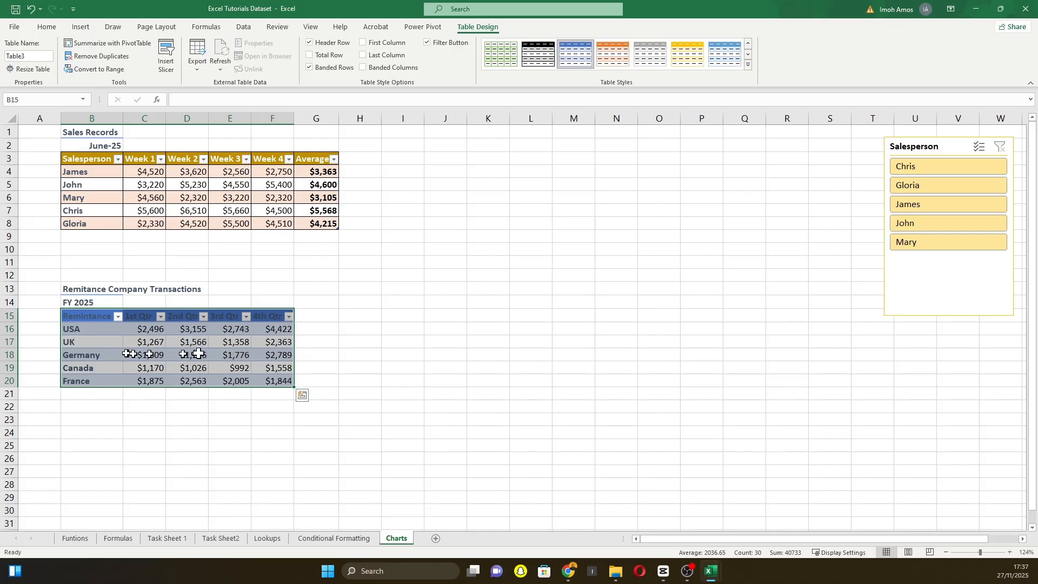
click(377, 351)
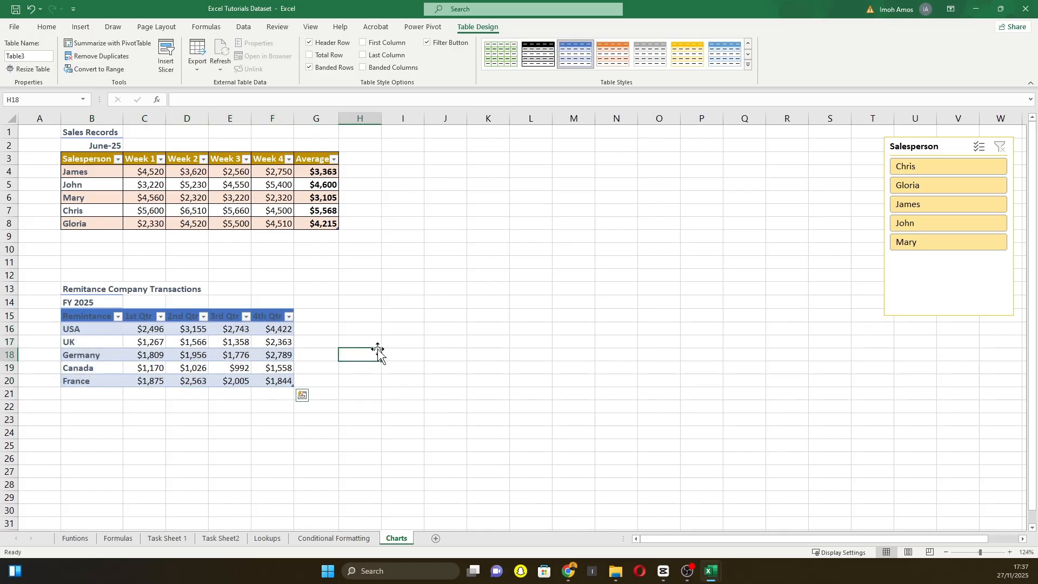
Step: Set the font colour of the remittance table's header row, B15:F15, to white
click(67, 315)
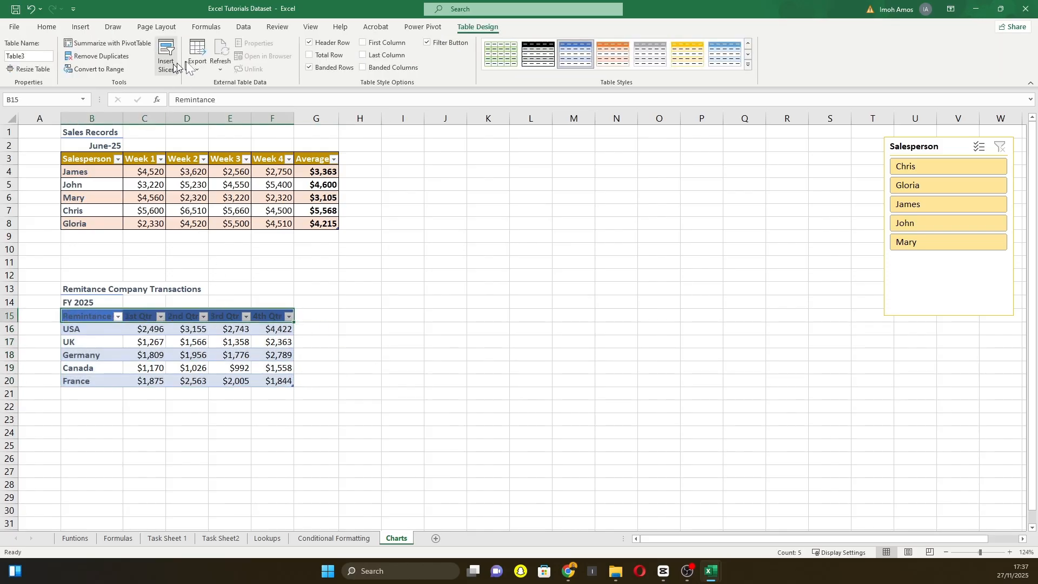
click(48, 27)
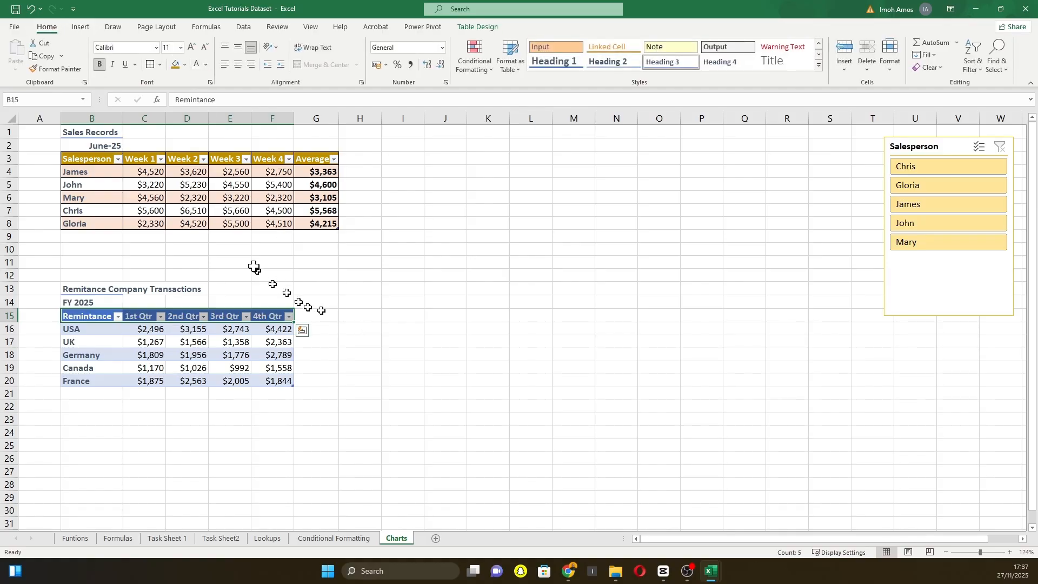
click(358, 330)
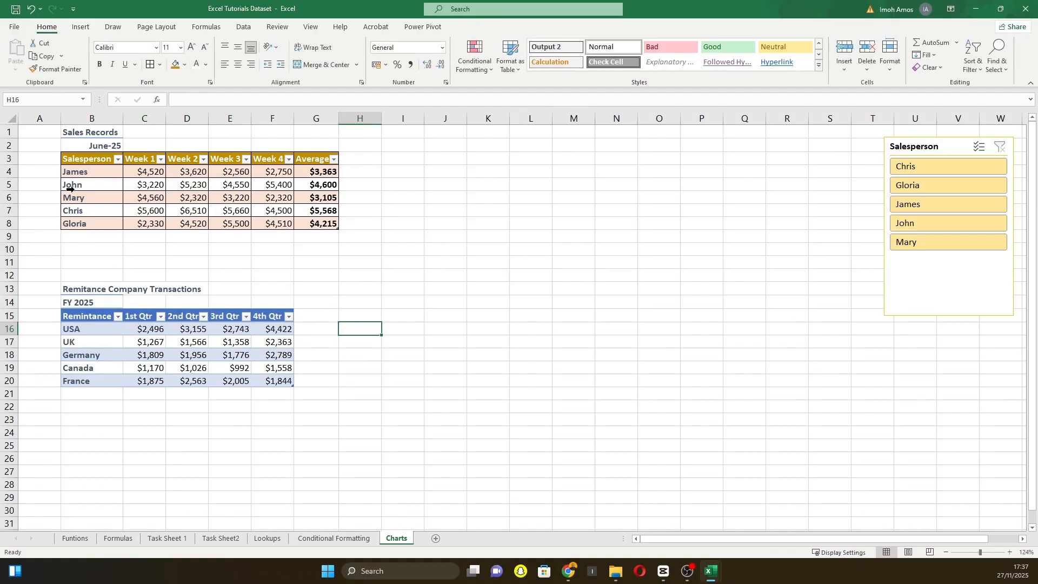
Step: AutoFit the widths of all columns on the sheet, and narrow column B to suit the salesperson and country names
click(15, 117)
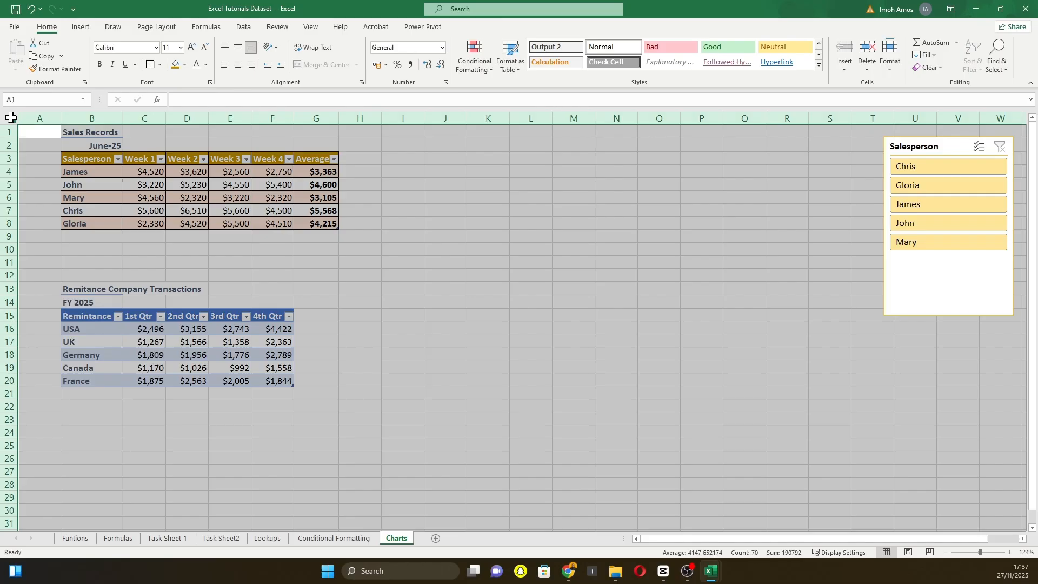
double_click(58, 118)
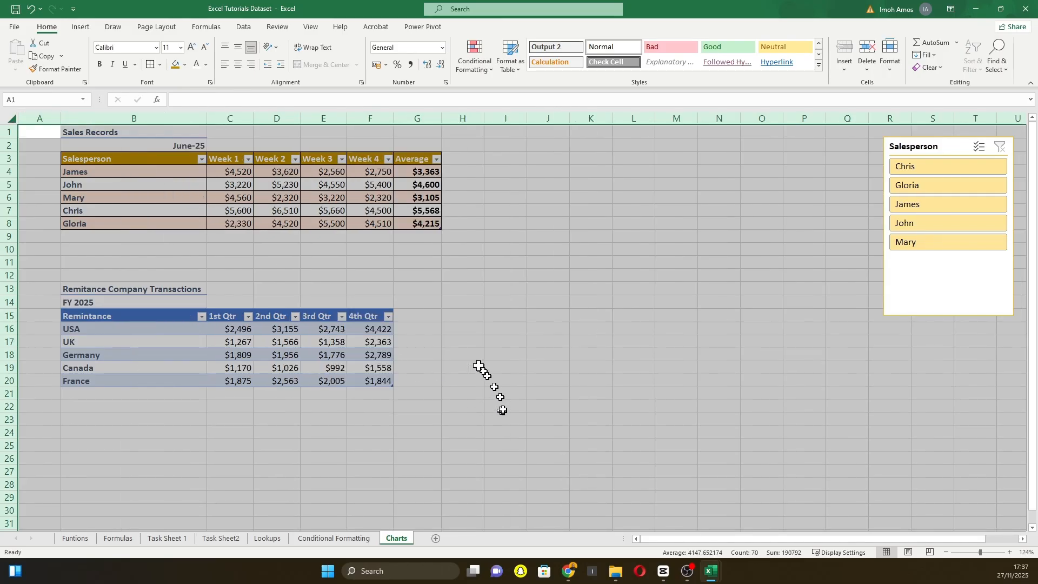
click(456, 305)
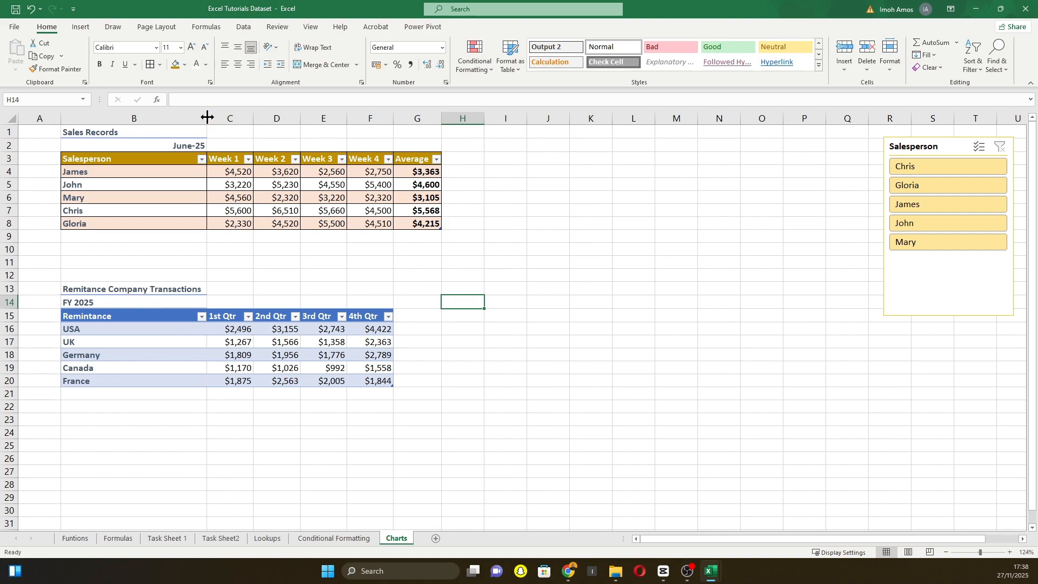
drag(207, 119, 148, 119)
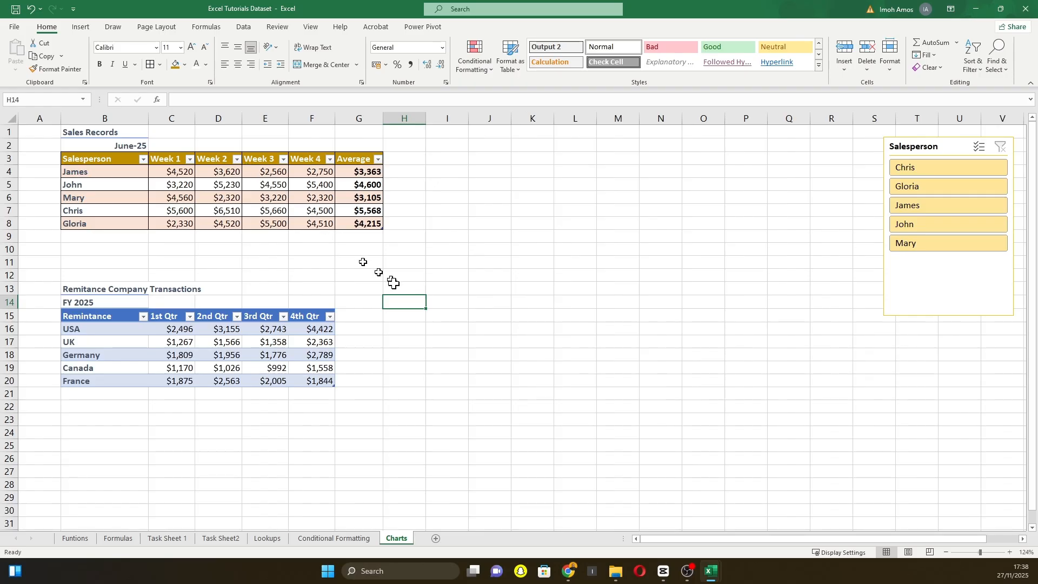
click(479, 396)
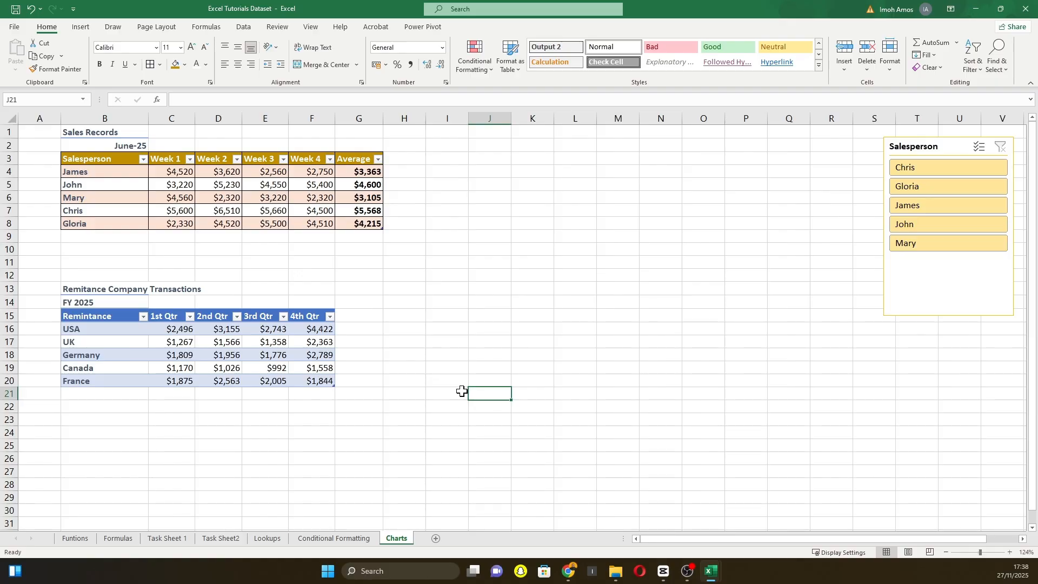
Step: Enter the formula =[@[4th Qtr]]*[@[3rd Qtr]] in cell G16, directly beside the remittance table
click(346, 329)
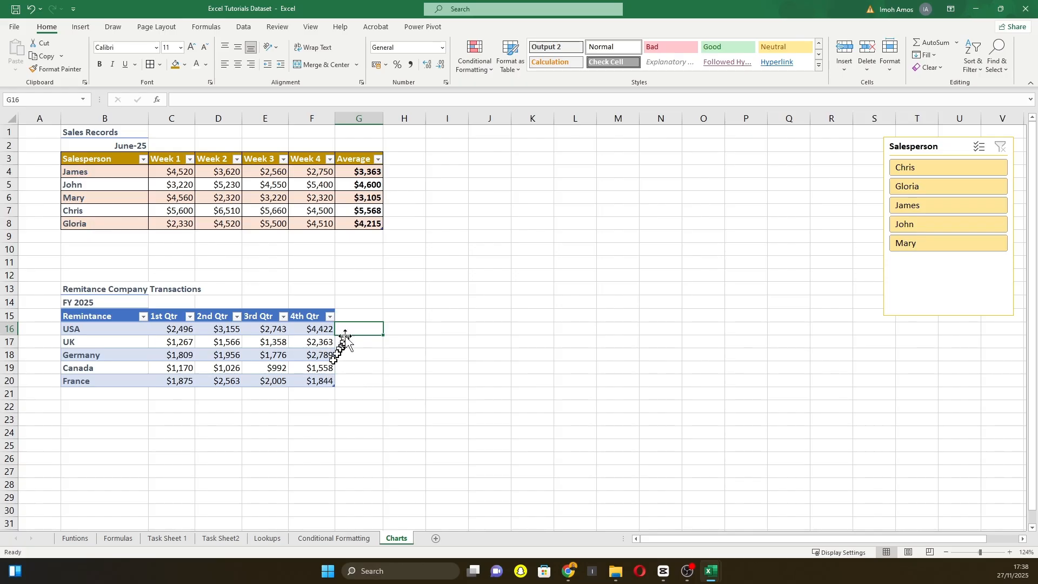
text(=[@[4th Qtr)
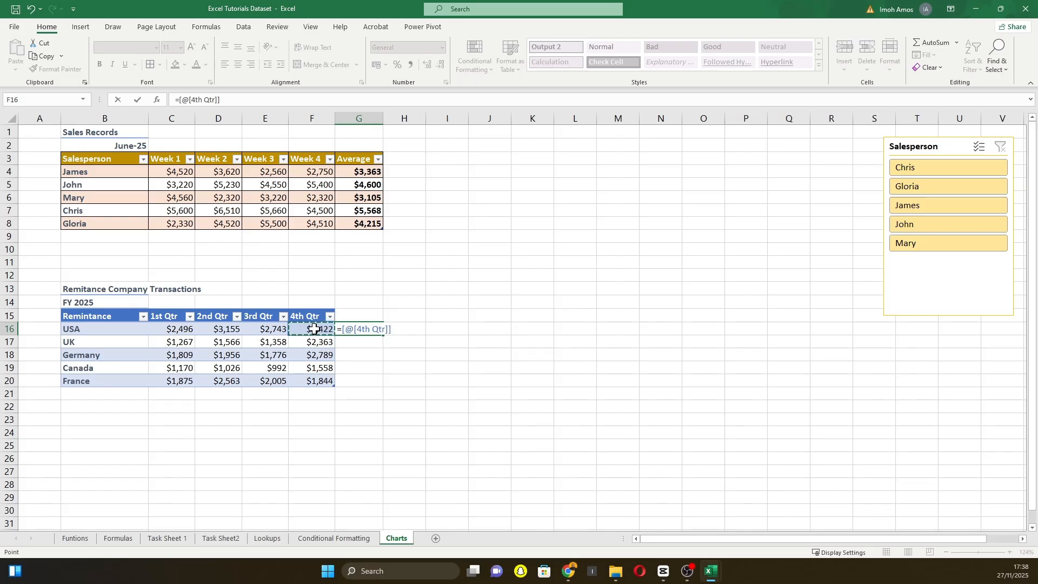
text(*)
click(266, 328)
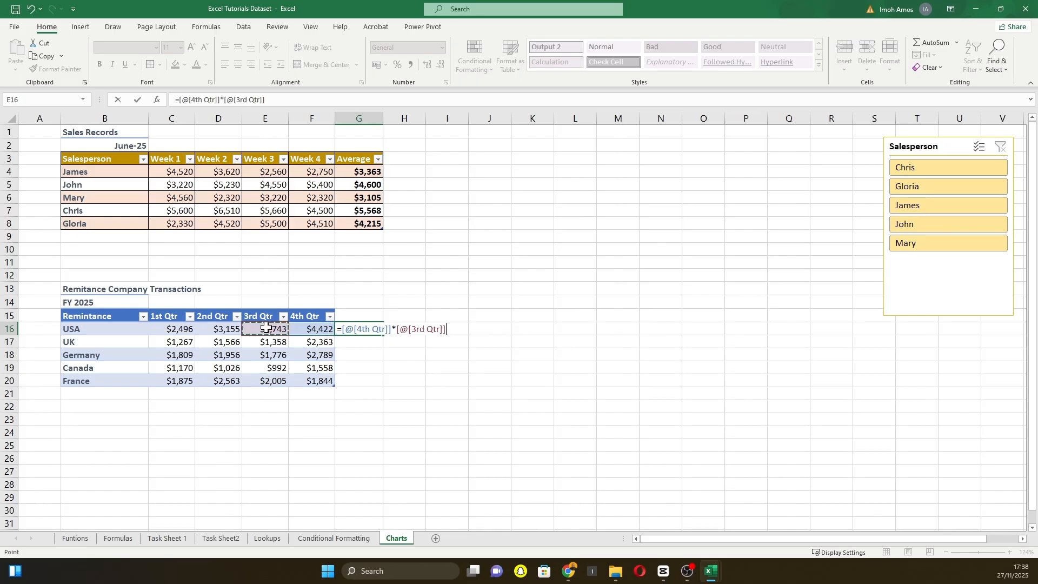
key(Return)
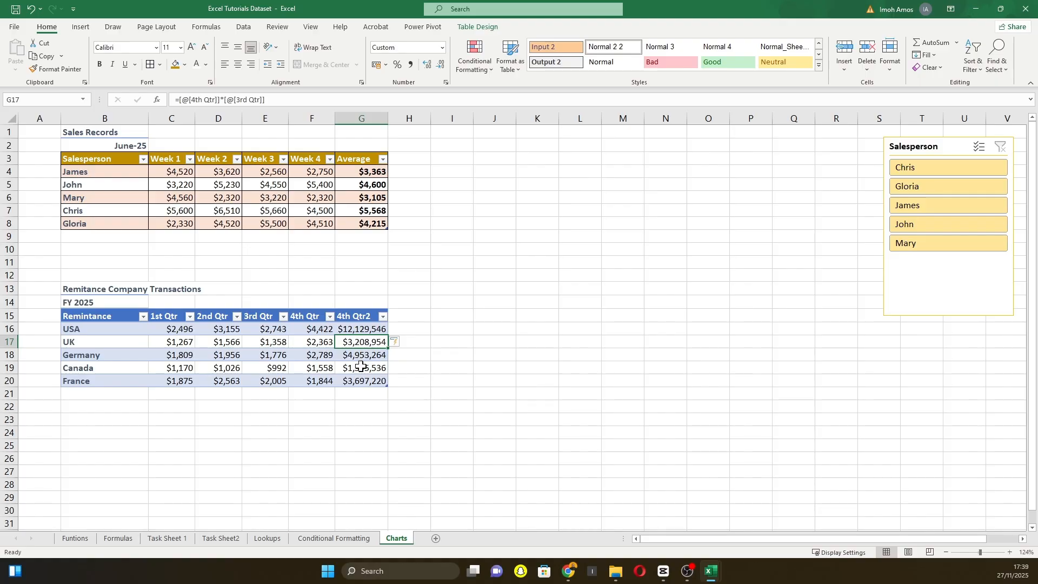
Step: Undo the calculated column's fill and table expansion, and clear the leftover formula from cell G16
key(ctrl+z)
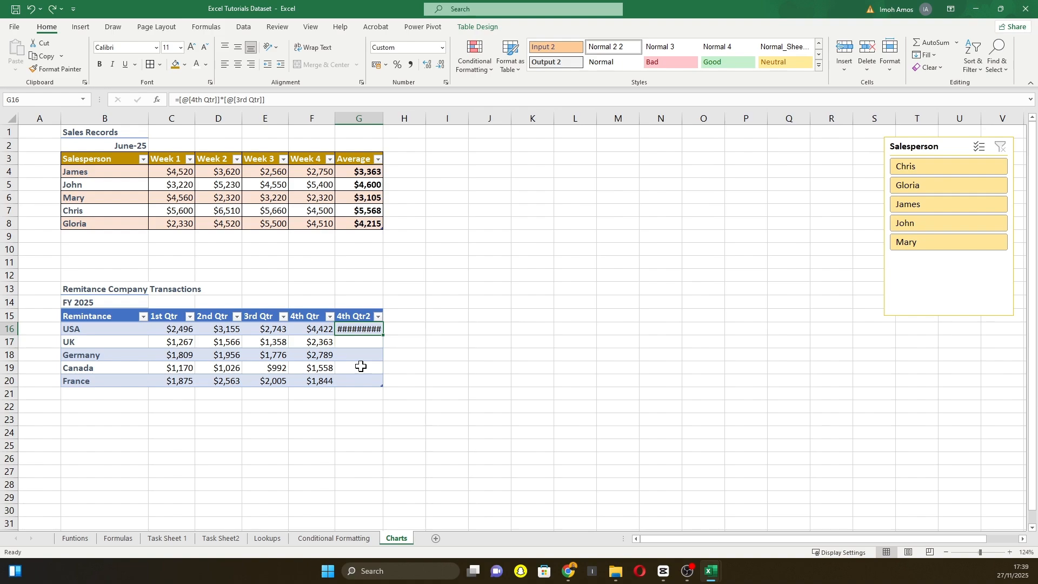
key(ctrl+z)
click(402, 358)
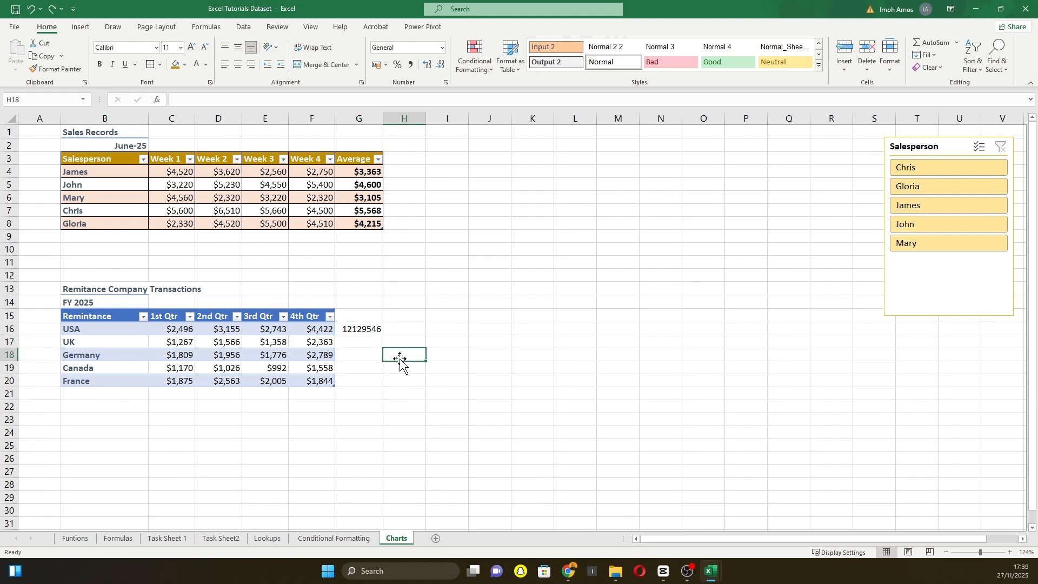
click(367, 330)
key(Delete)
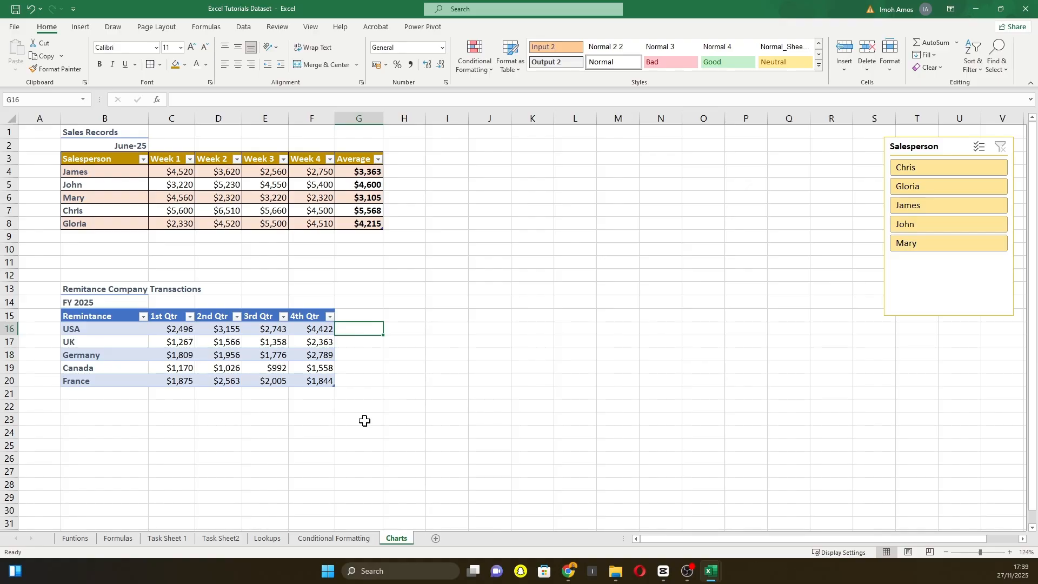
Step: Add an Italy row directly below the remittance table with a 1st Qtr amount of 1,000
click(94, 398)
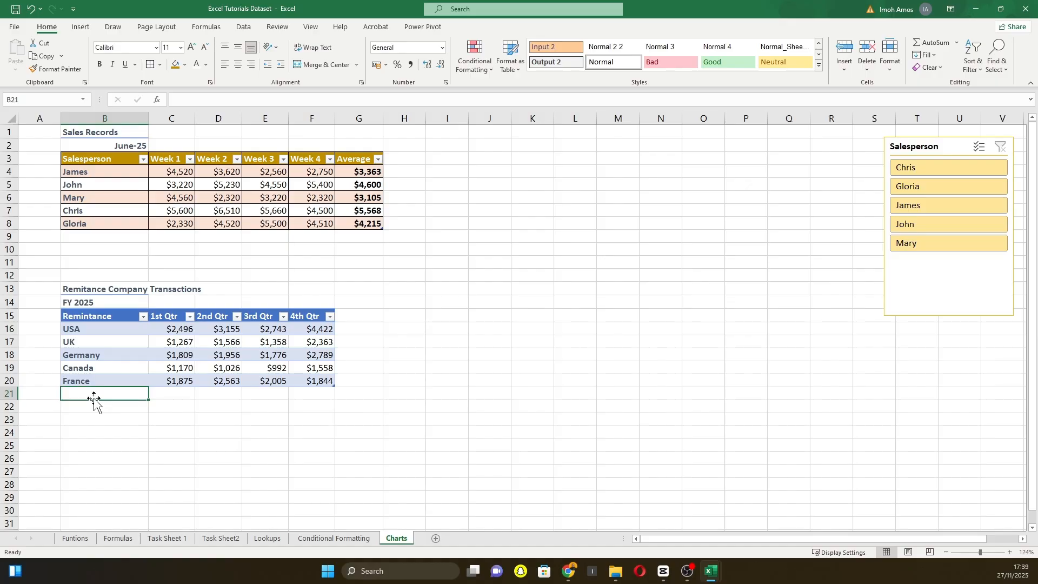
text(Italy)
key(Return)
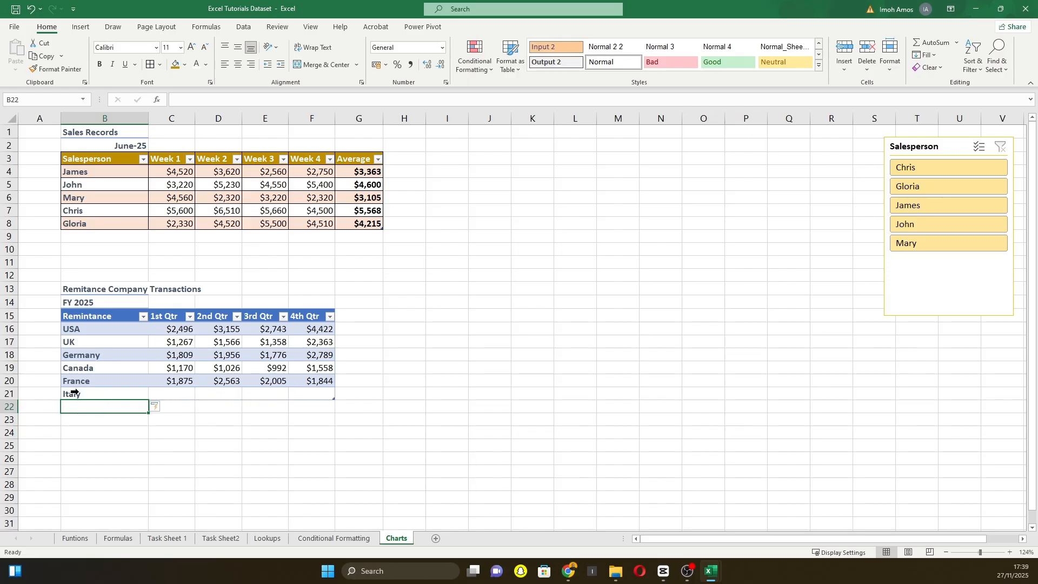
click(173, 394)
text(1)
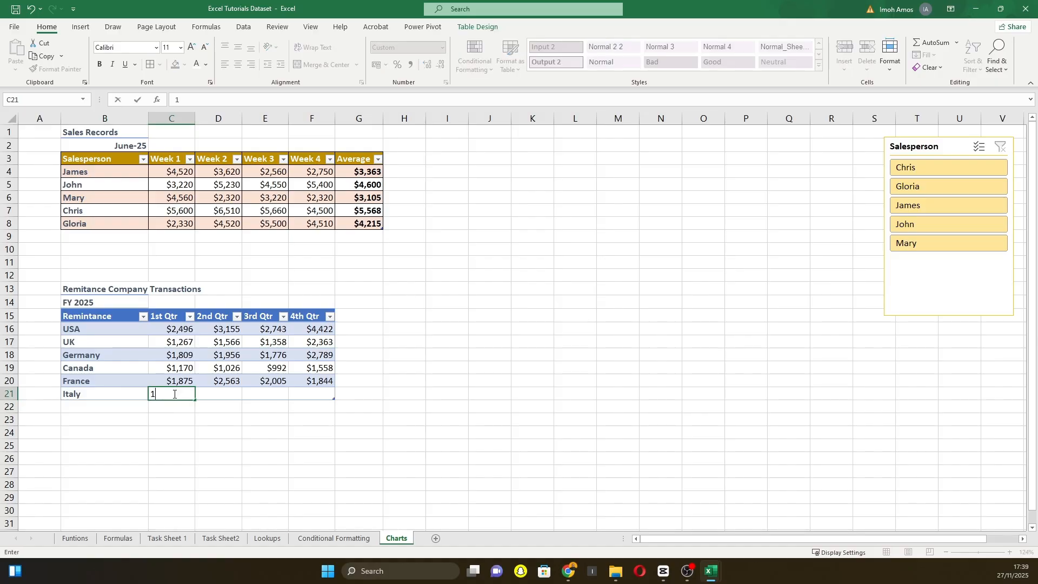
text(,000)
key(Return)
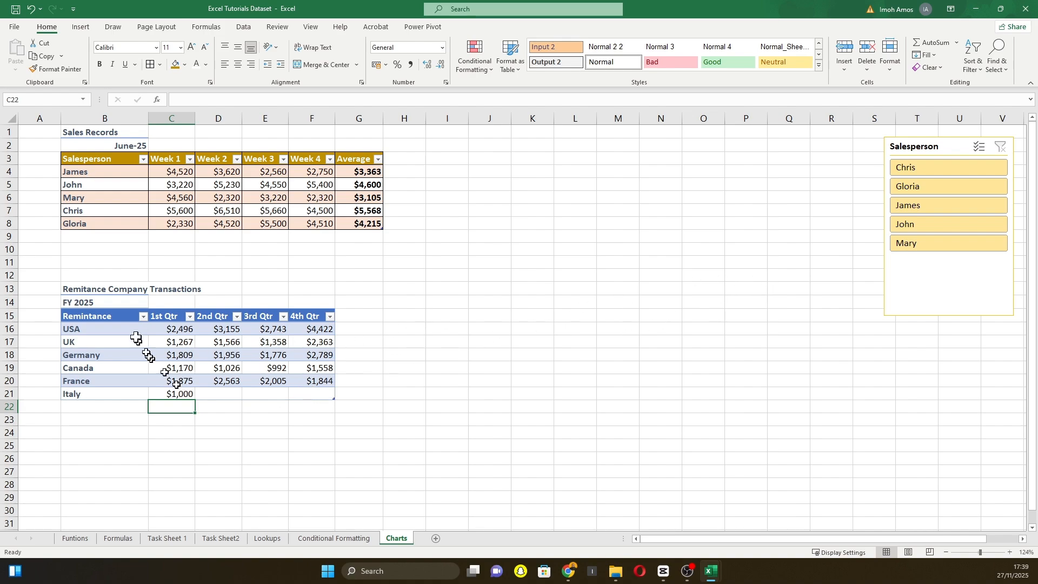
Step: Enter a new salesperson's first name in cell B9, directly below the sales table
click(79, 236)
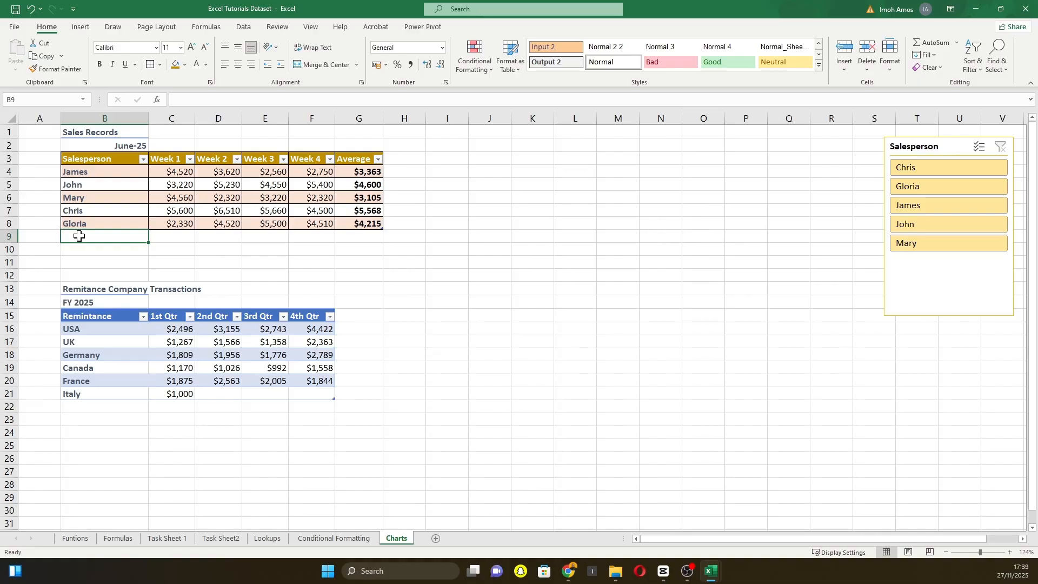
text(M)
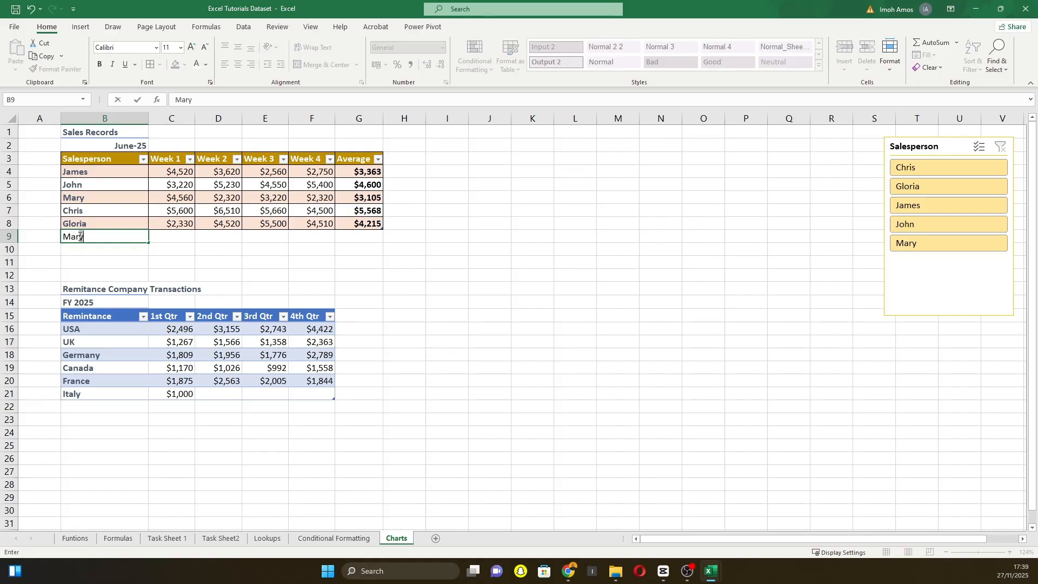
text(ark)
key(Return)
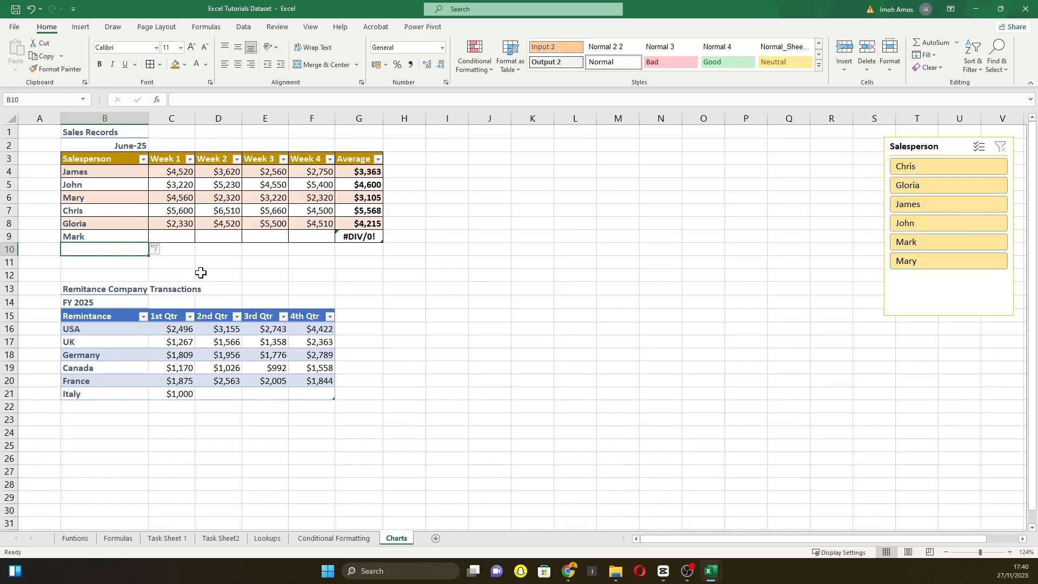
Step: Undo the rows added to the sales table and the remittance table
key(ctrl+z)
key(ctrl+z)
key(ctrl+z)
key(ctrl+z)
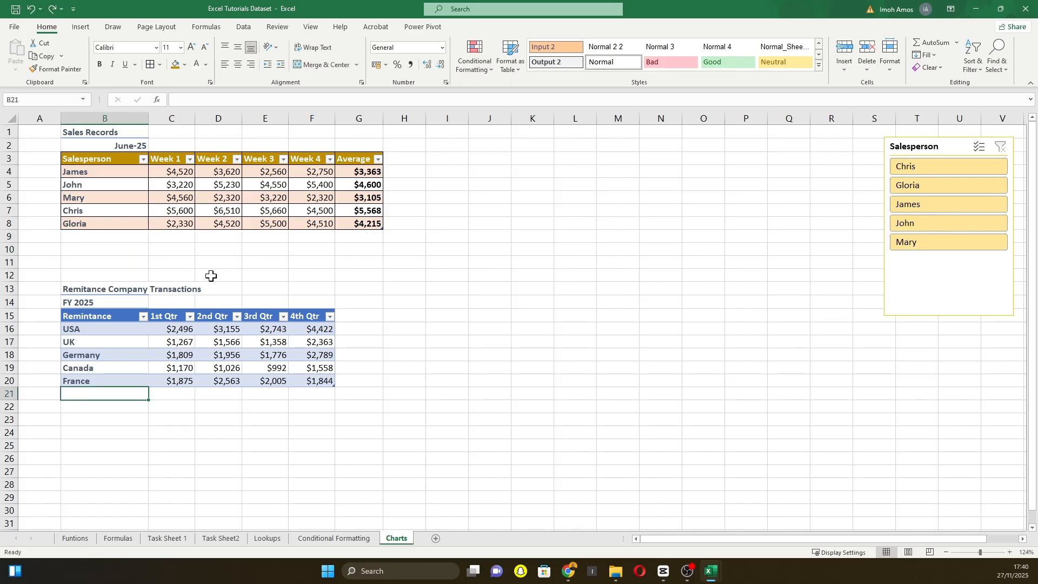
click(378, 315)
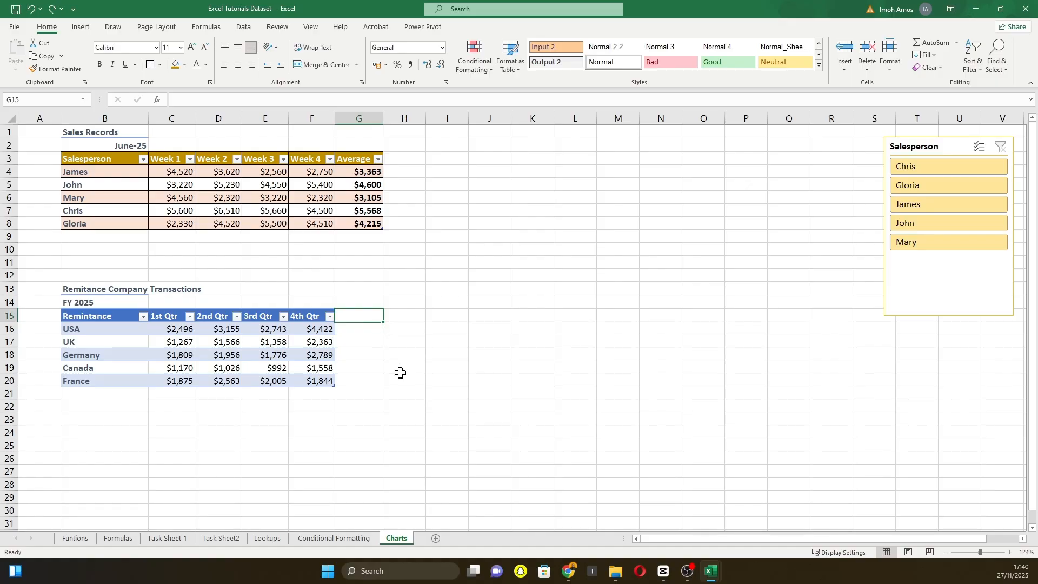
Step: Name the sales table range B3:G8, including its headers, salesTable
click(266, 211)
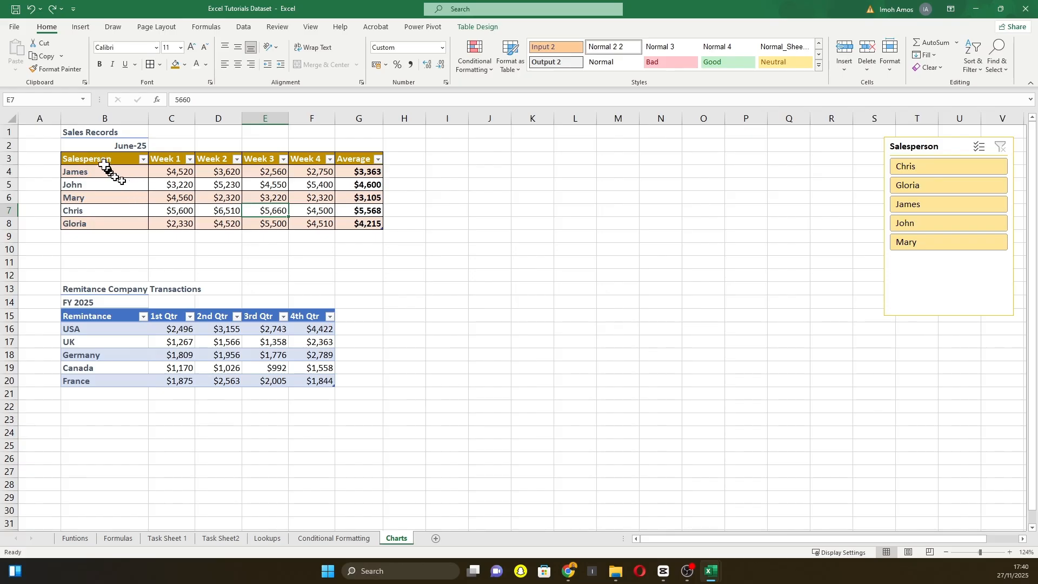
drag(98, 158, 368, 223)
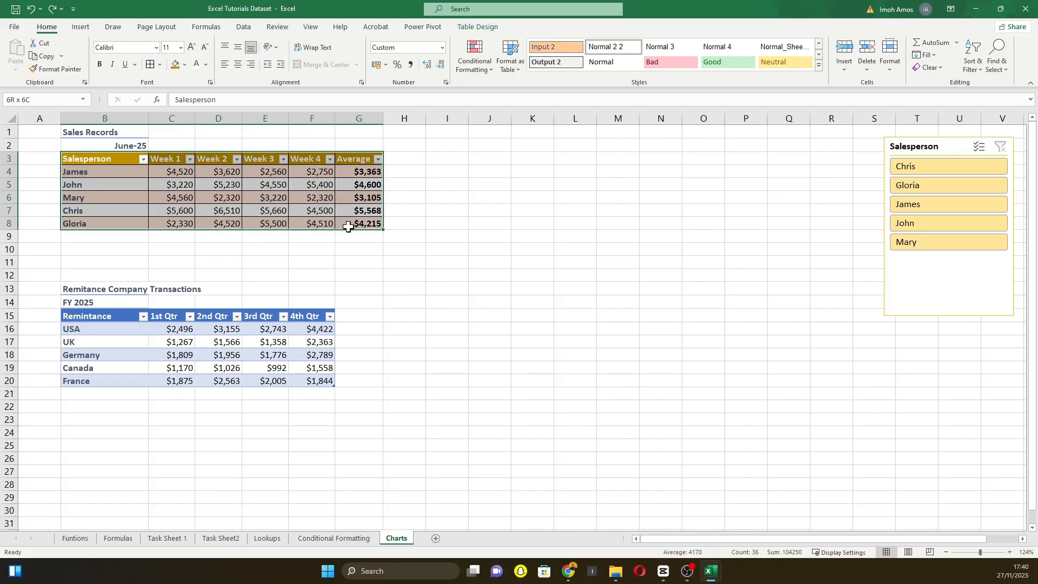
click(146, 175)
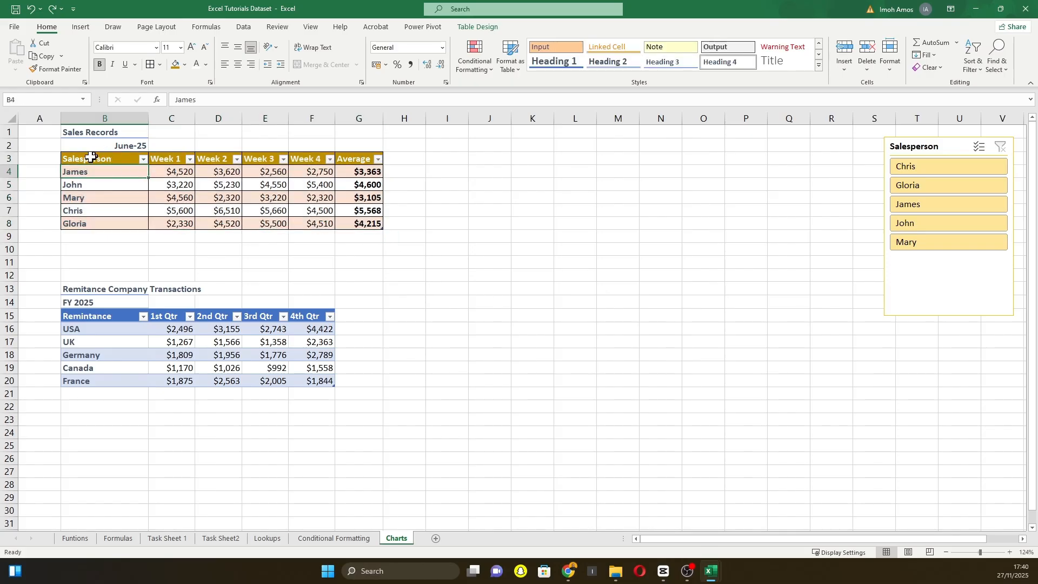
drag(92, 159, 354, 222)
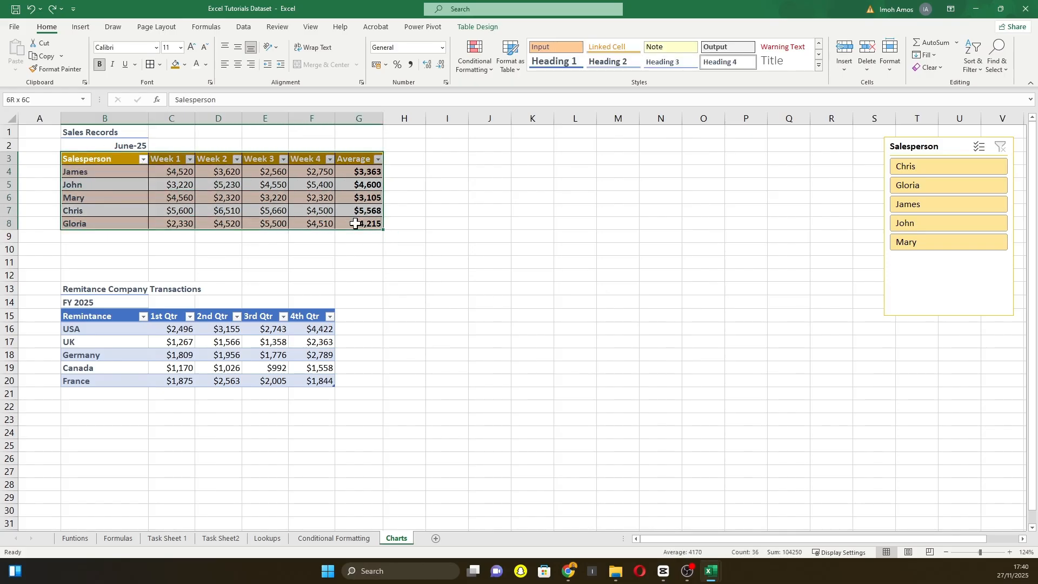
click(65, 99)
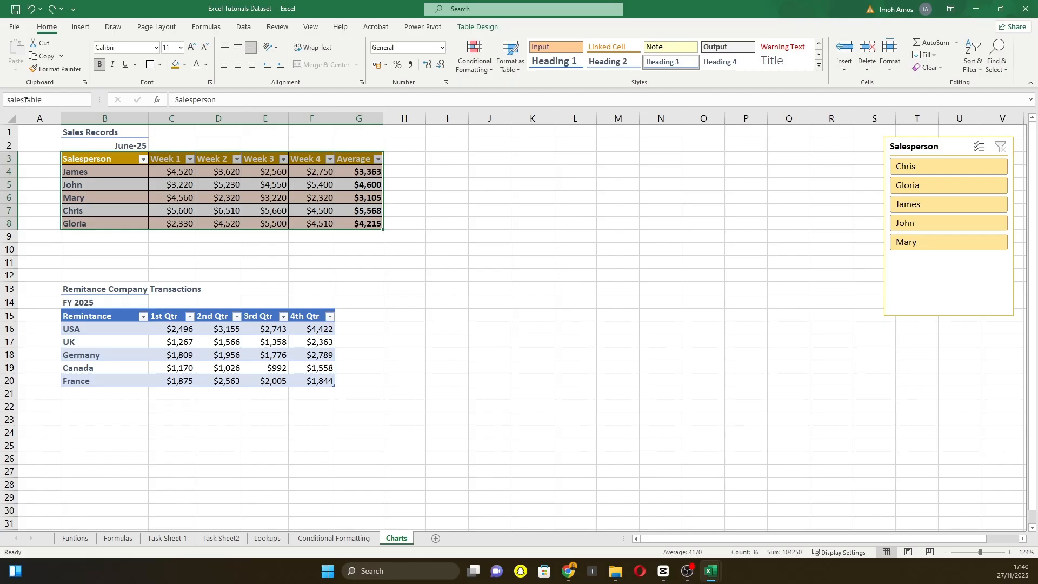
Step: Enter the formula =salesTable in cell I4 to return the named range, and undo the entry
double_click(446, 171)
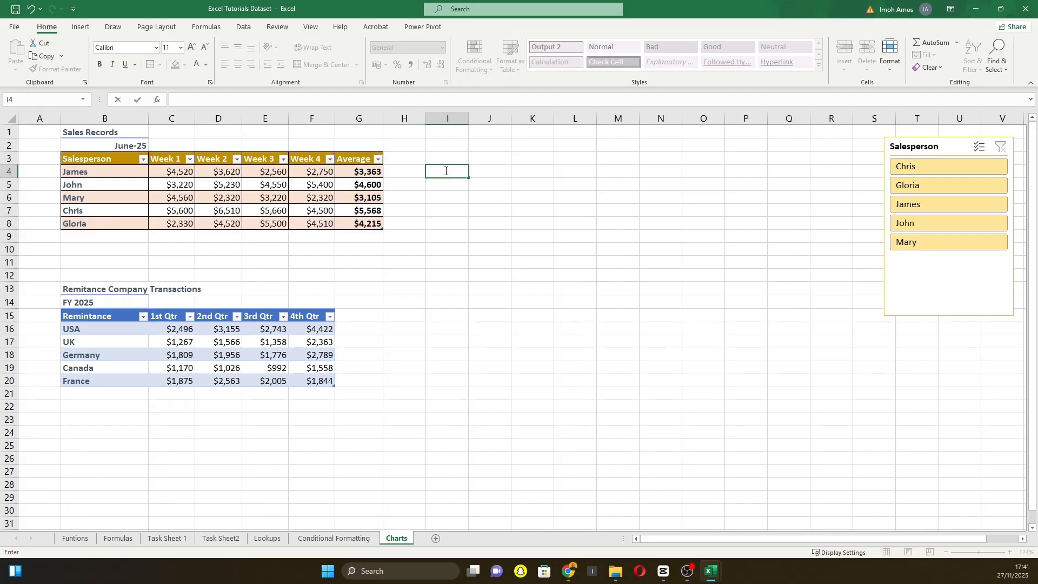
text(=sal)
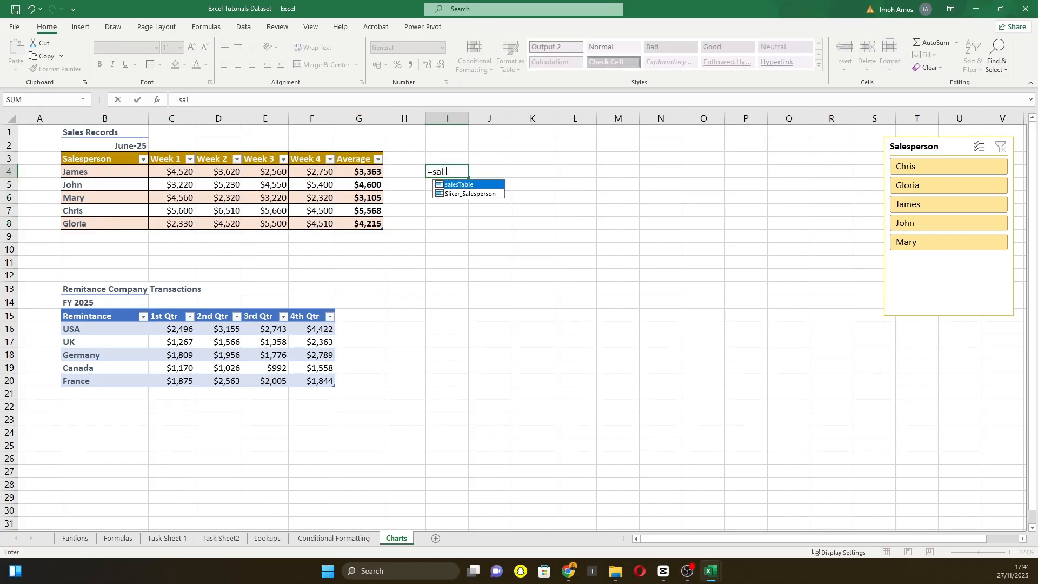
double_click(462, 184)
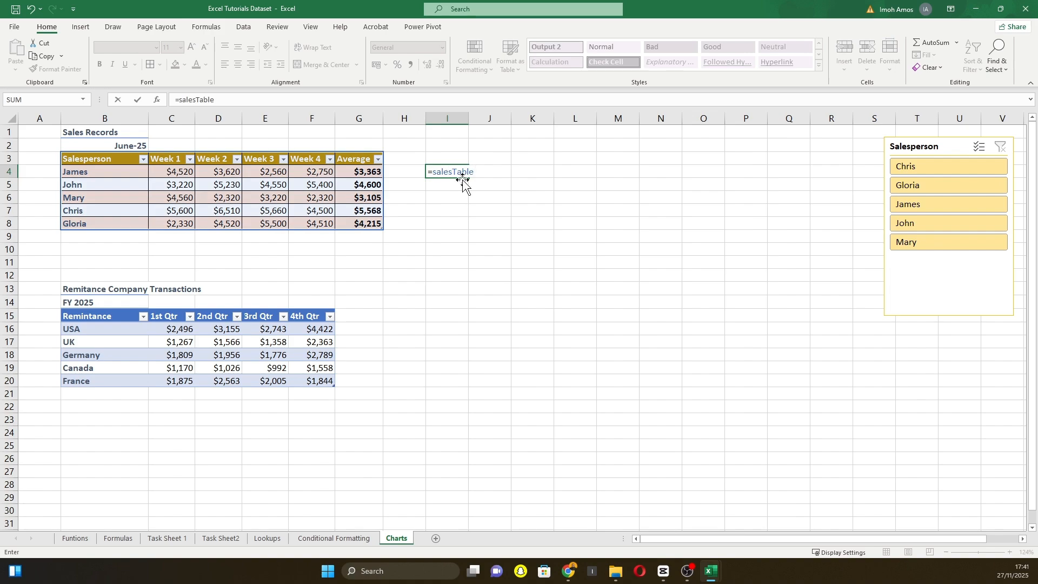
key(Return)
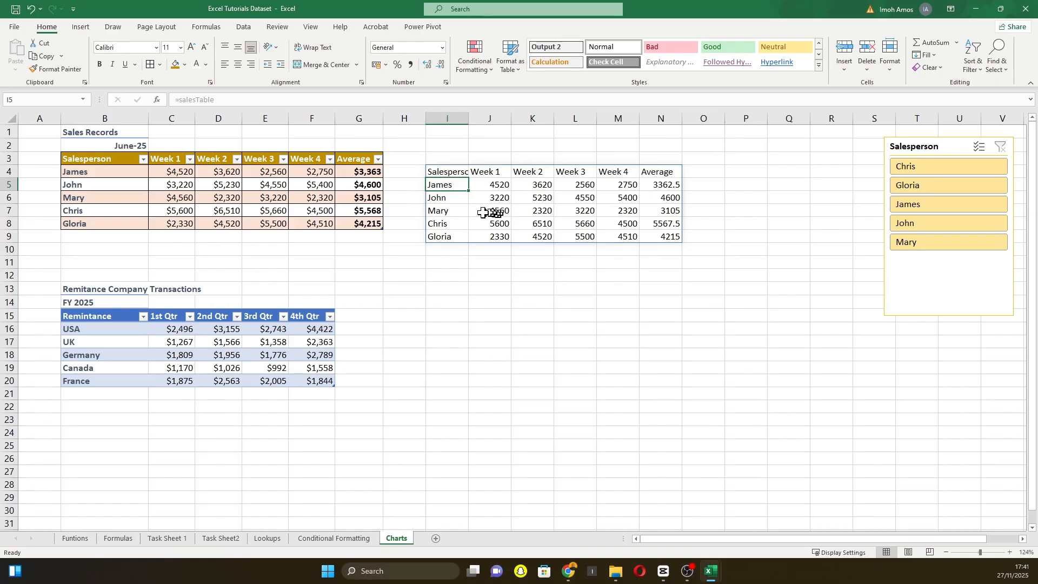
key(ctrl+z)
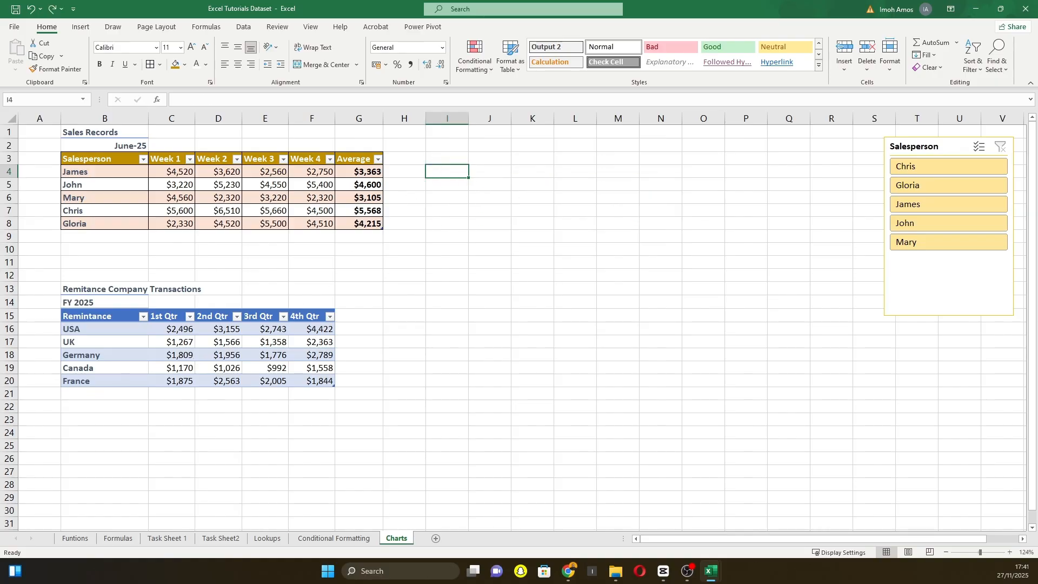
key(alt+Tab)
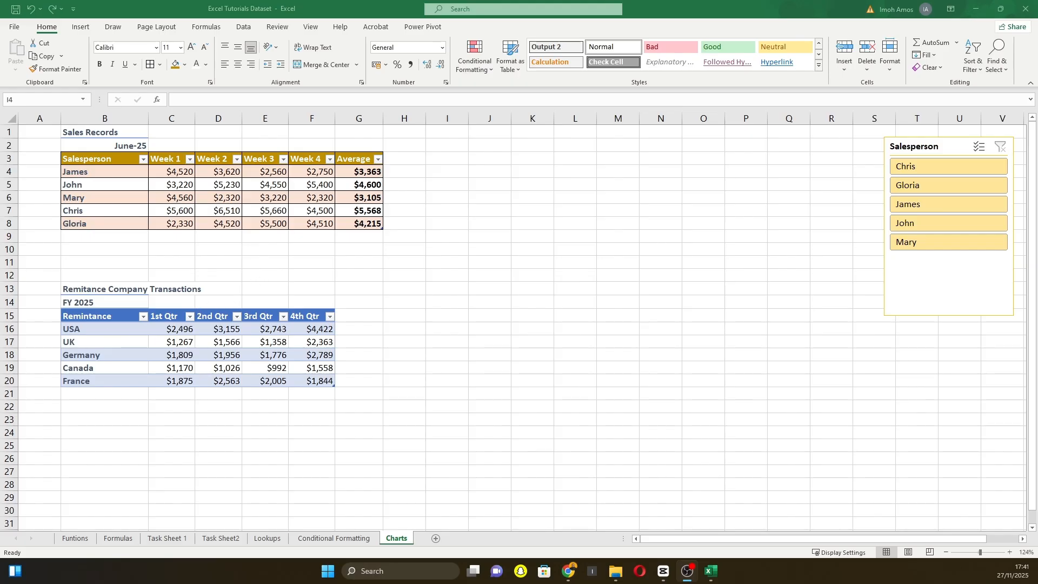
Step: Insert the recommended Clustered Column chart for the sales table B3:G8 and place it beside the table
key(alt+Tab)
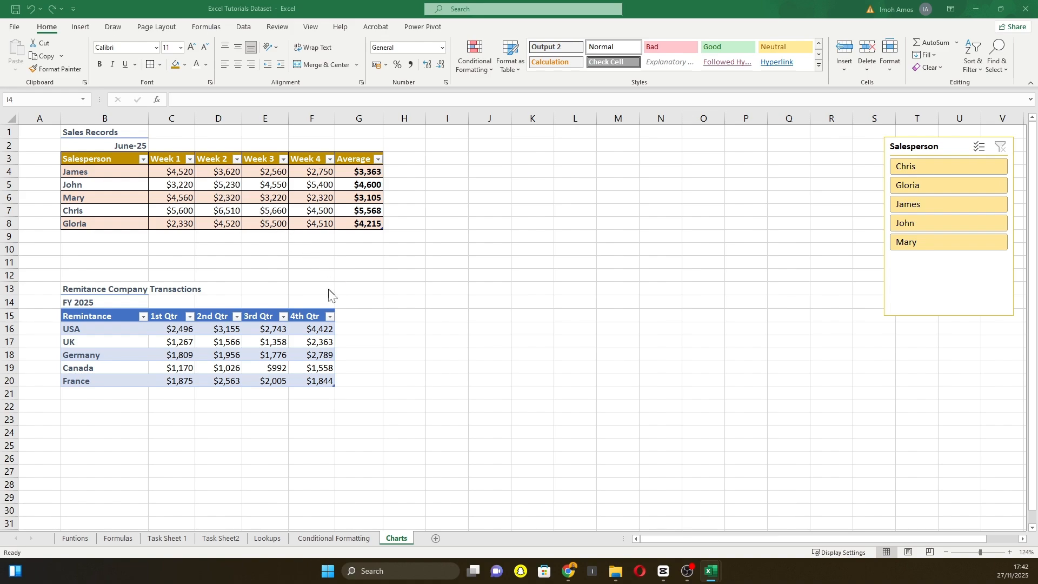
drag(96, 157, 362, 222)
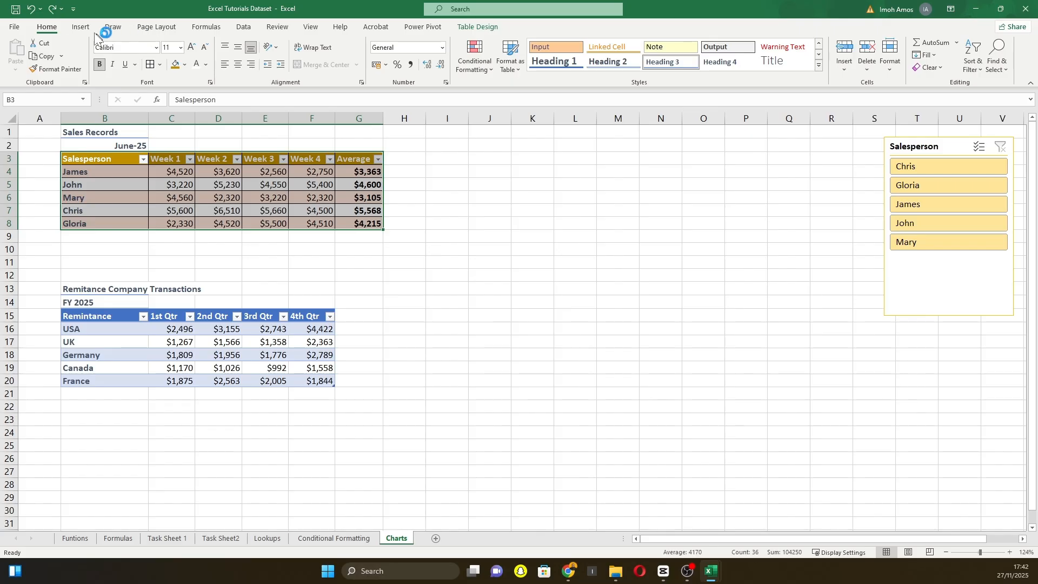
click(81, 27)
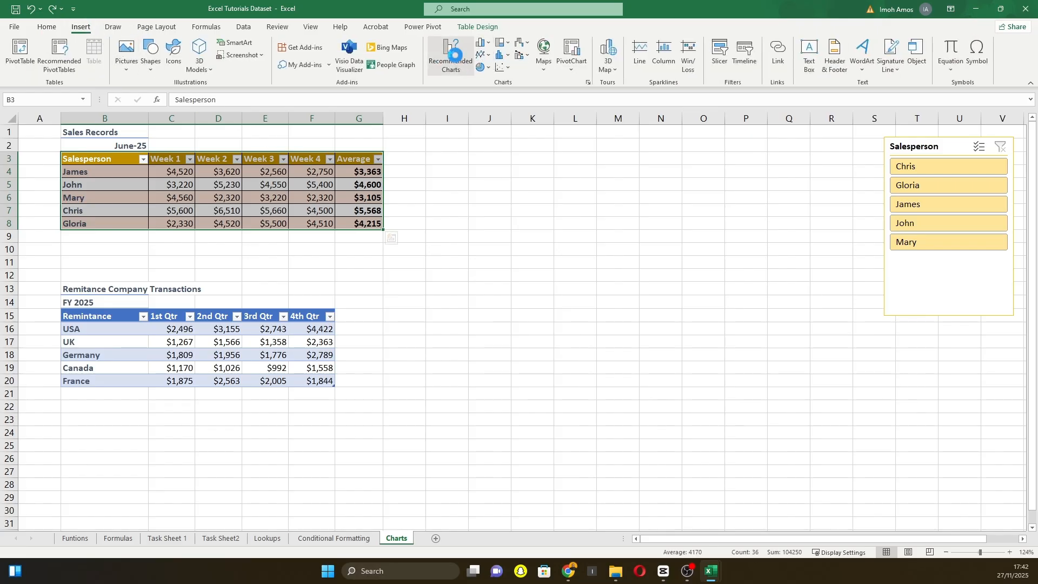
click(455, 55)
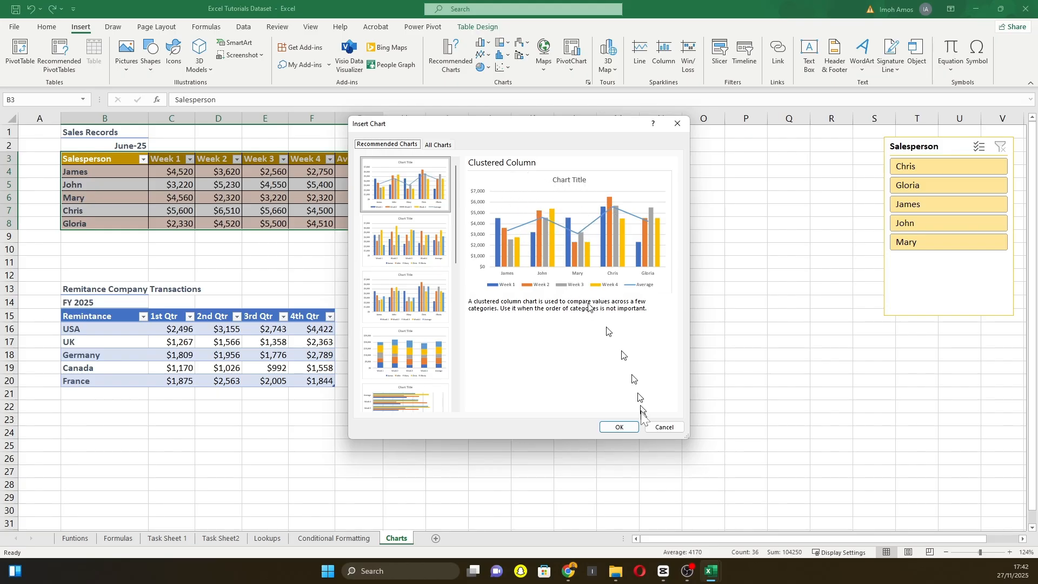
click(620, 427)
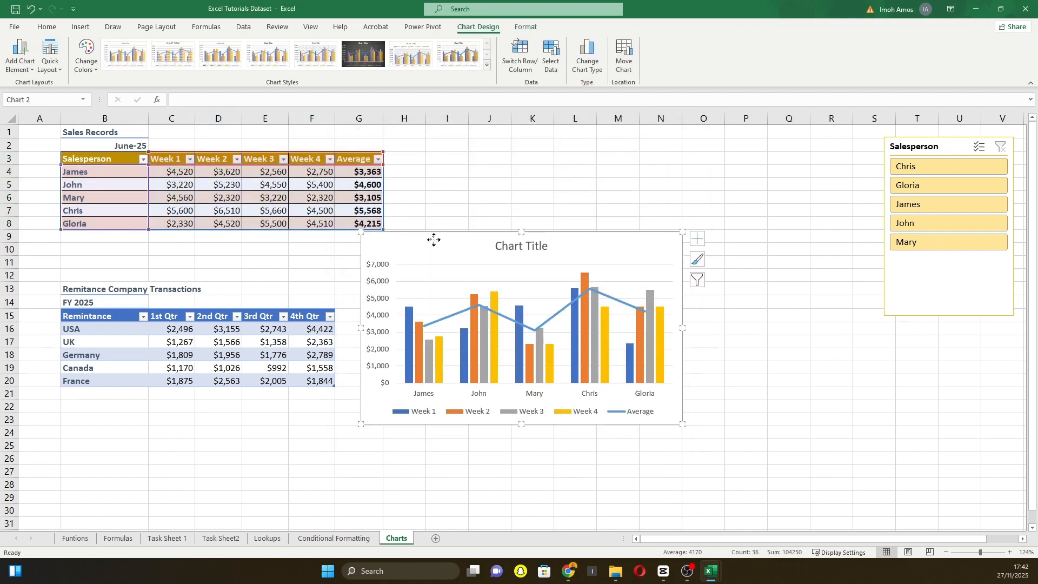
drag(433, 239, 486, 165)
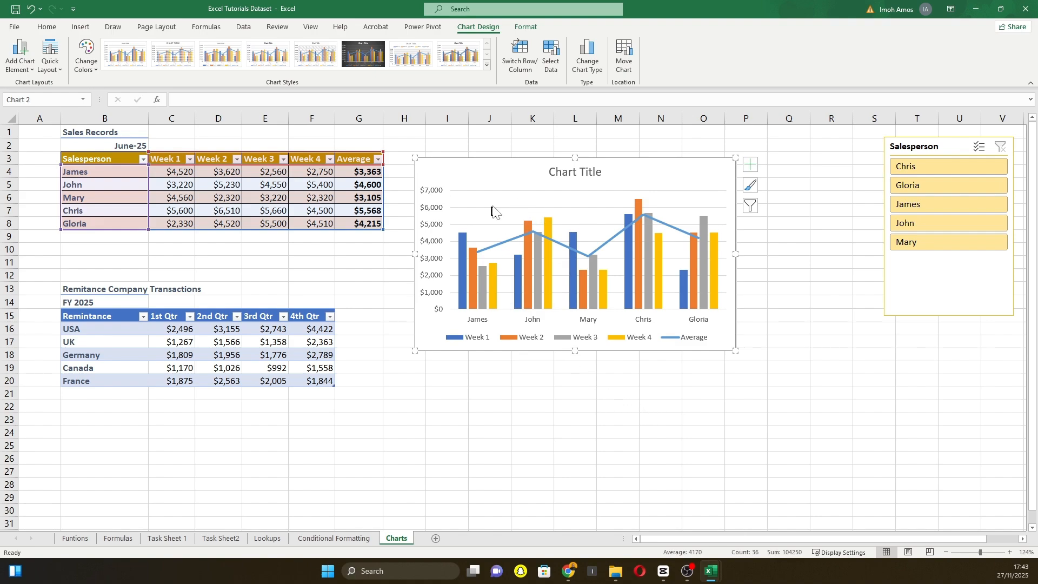
Step: Try a solid fill on the chart title and return it to No fill
click(563, 172)
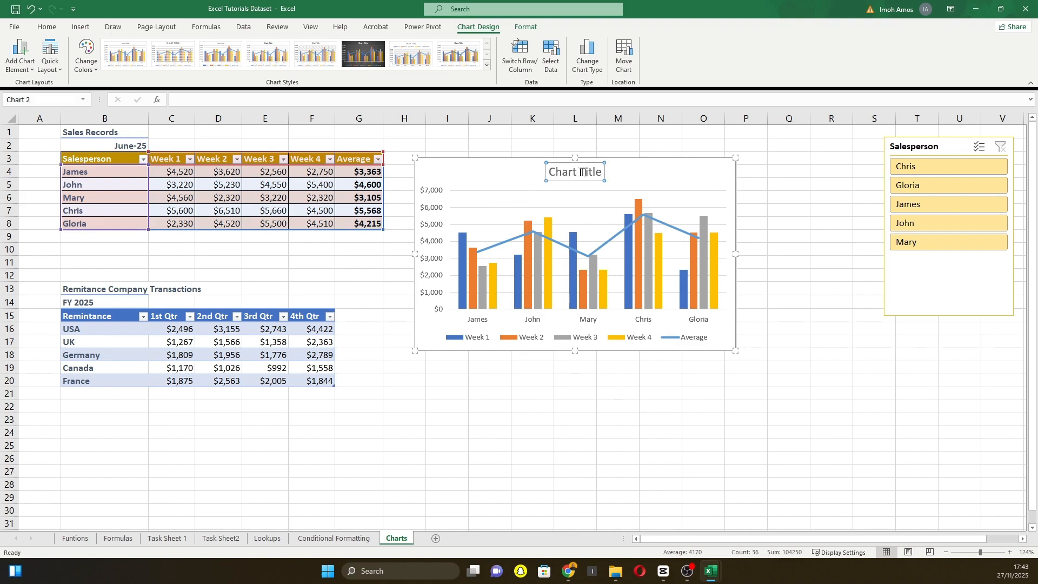
double_click(589, 172)
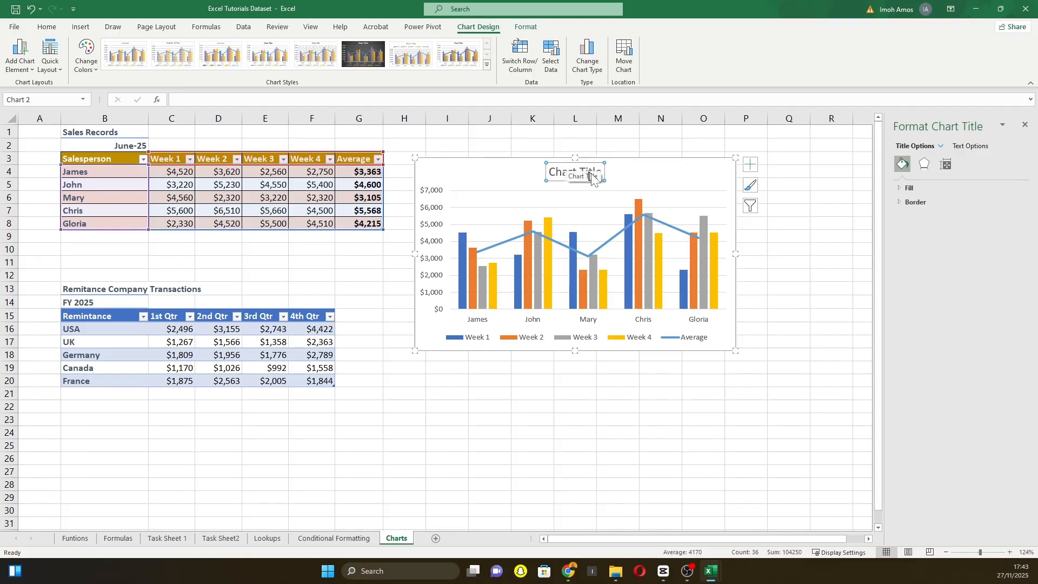
click(624, 147)
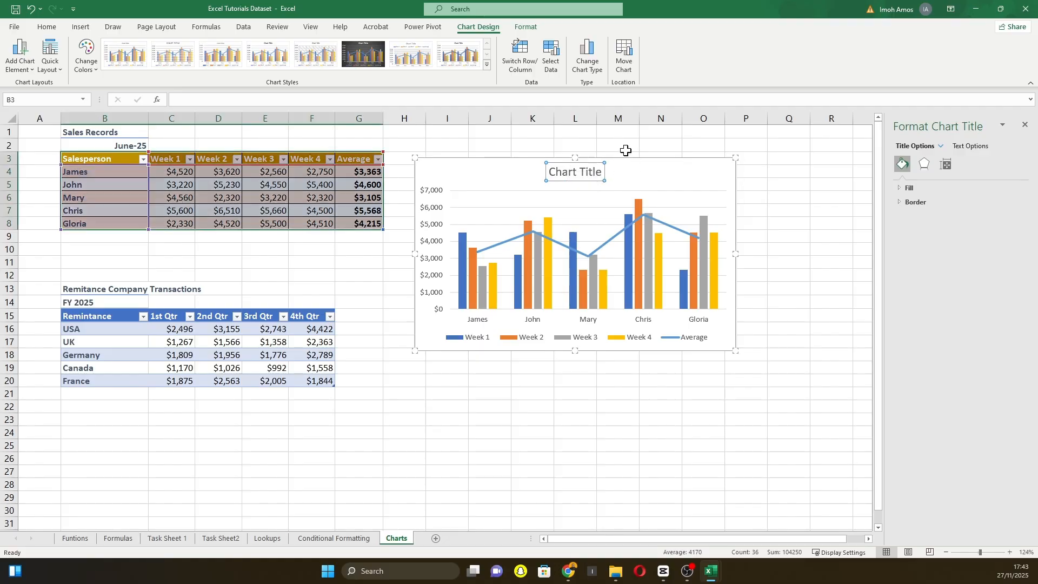
click(577, 173)
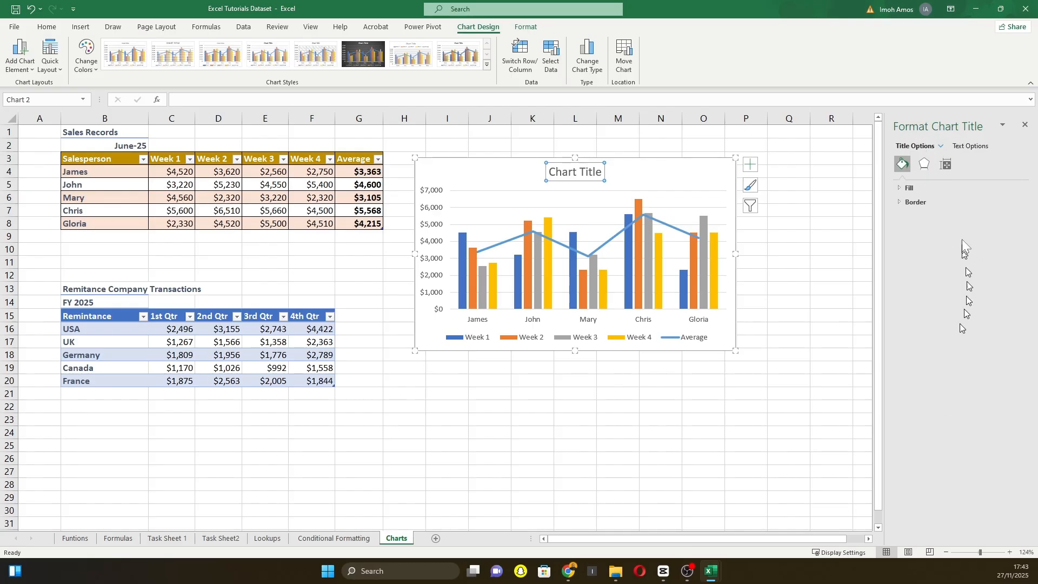
click(899, 188)
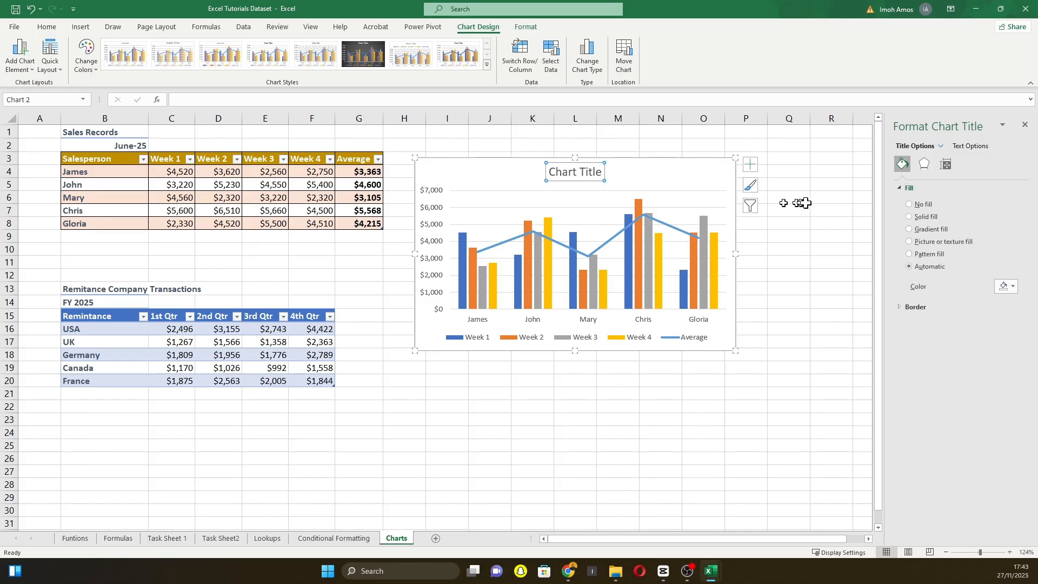
click(910, 217)
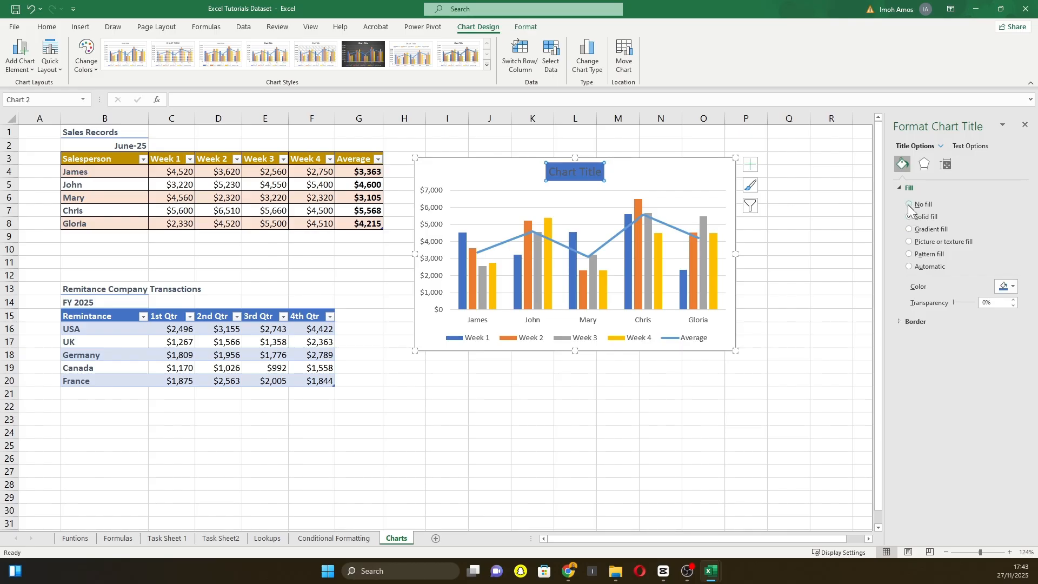
click(908, 204)
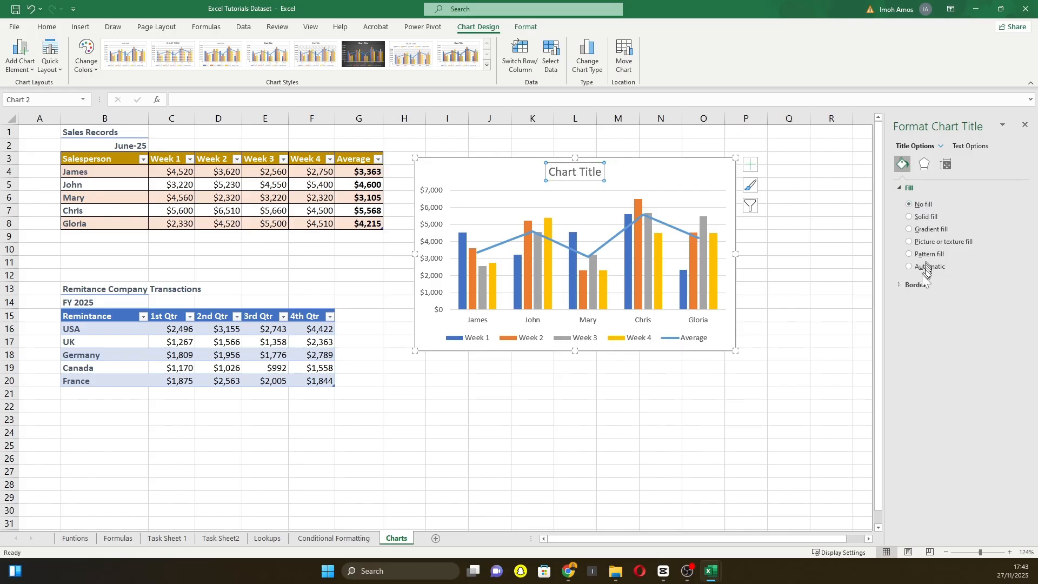
Step: Try a solid border line on the chart title, return it to No line, and view the shadow options
click(900, 284)
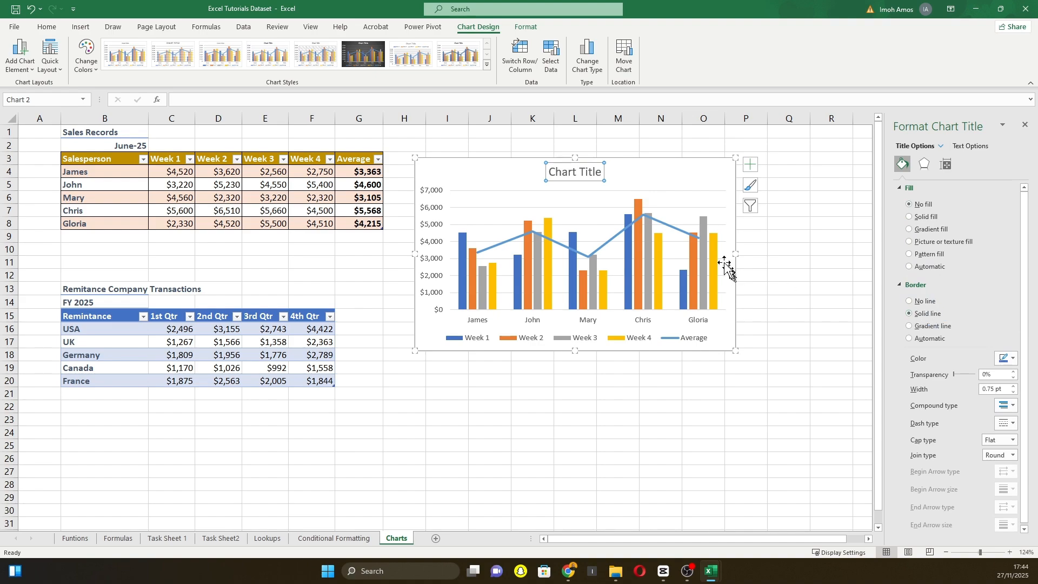
click(773, 237)
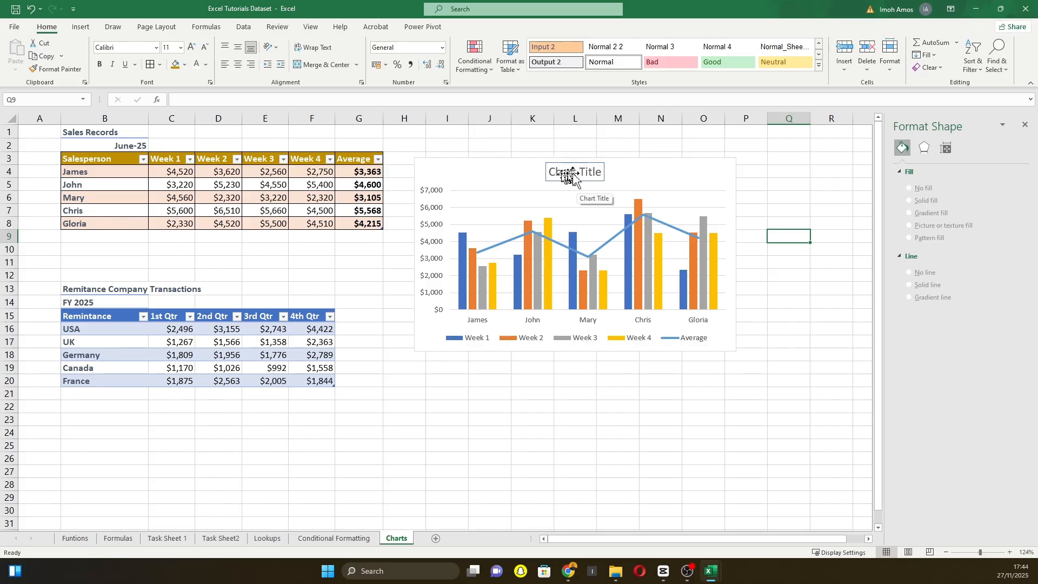
click(574, 172)
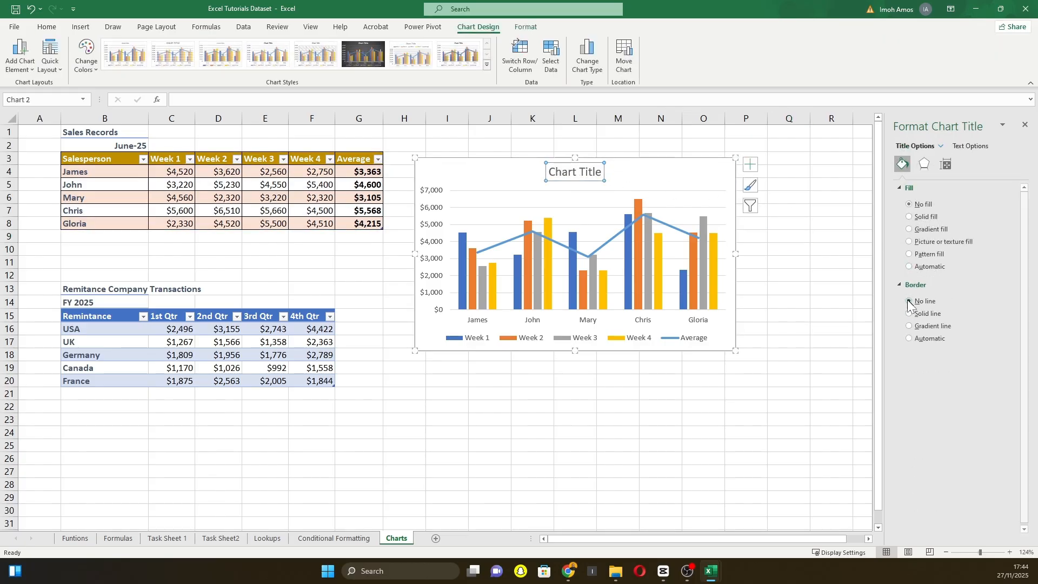
click(924, 164)
click(900, 189)
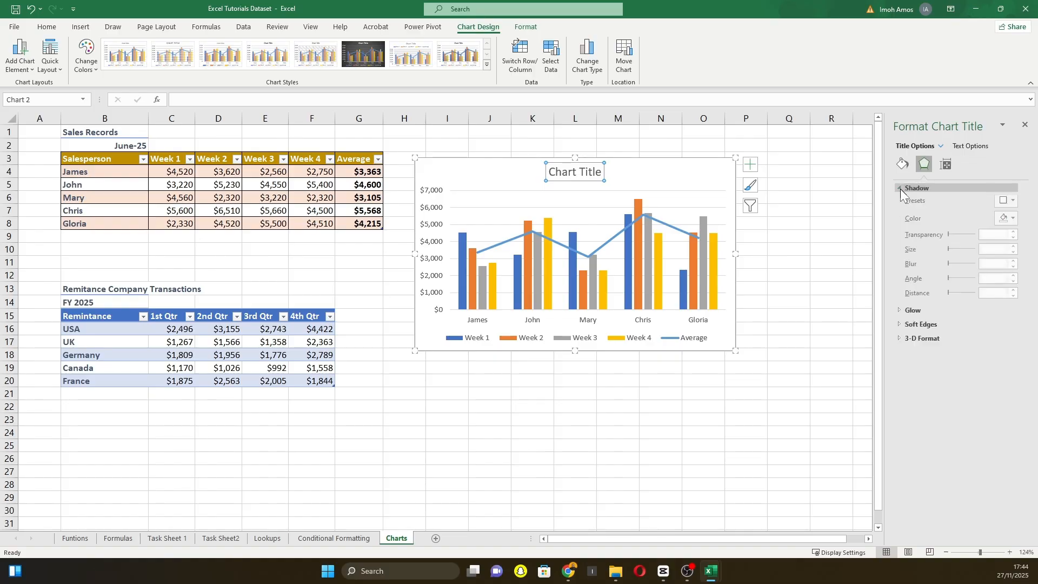
click(900, 190)
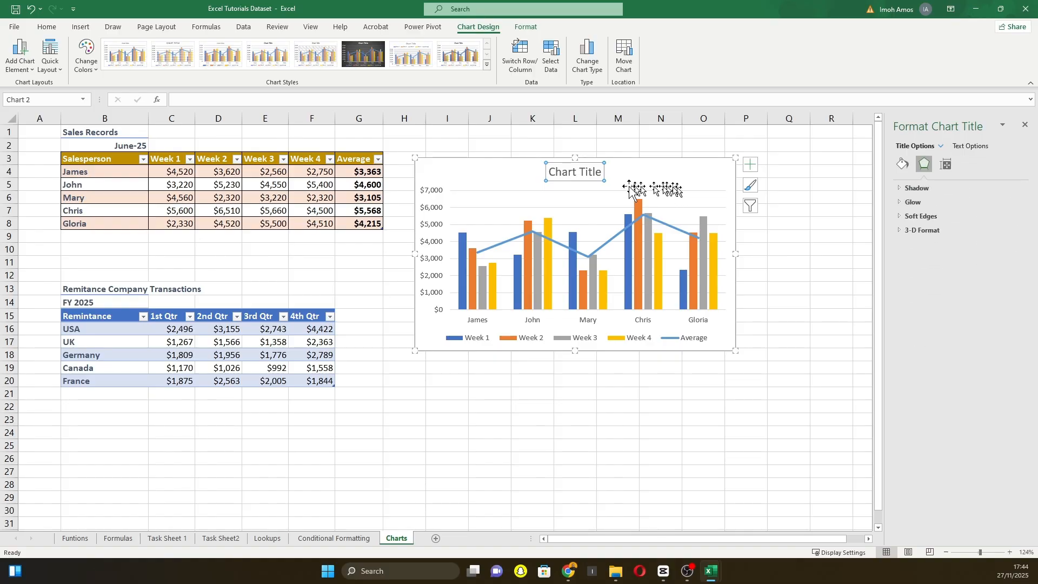
Step: Replace the chart title's placeholder text with "Revenue by Salespersons"
double_click(590, 173)
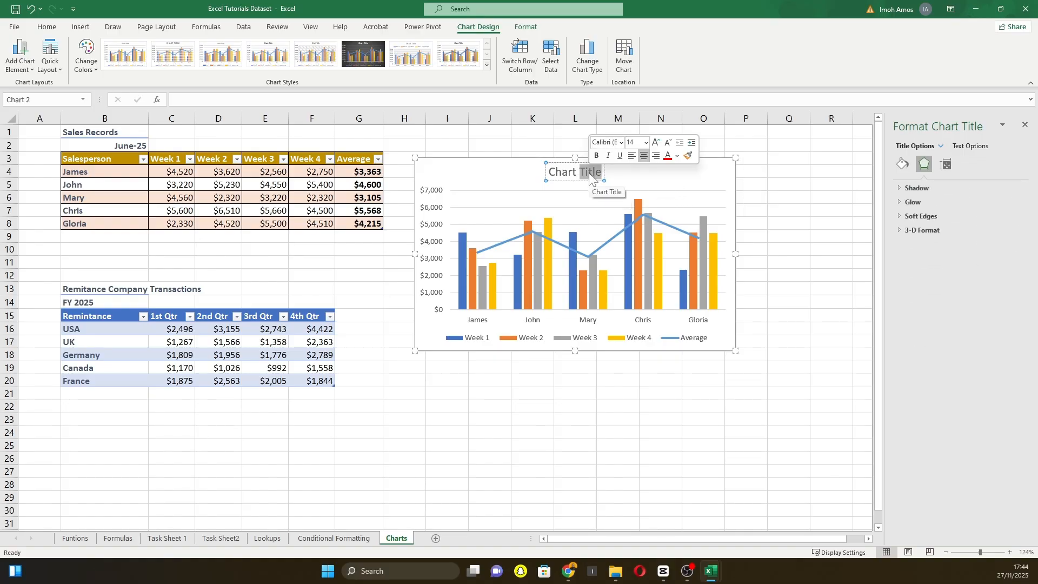
key(ctrl+a)
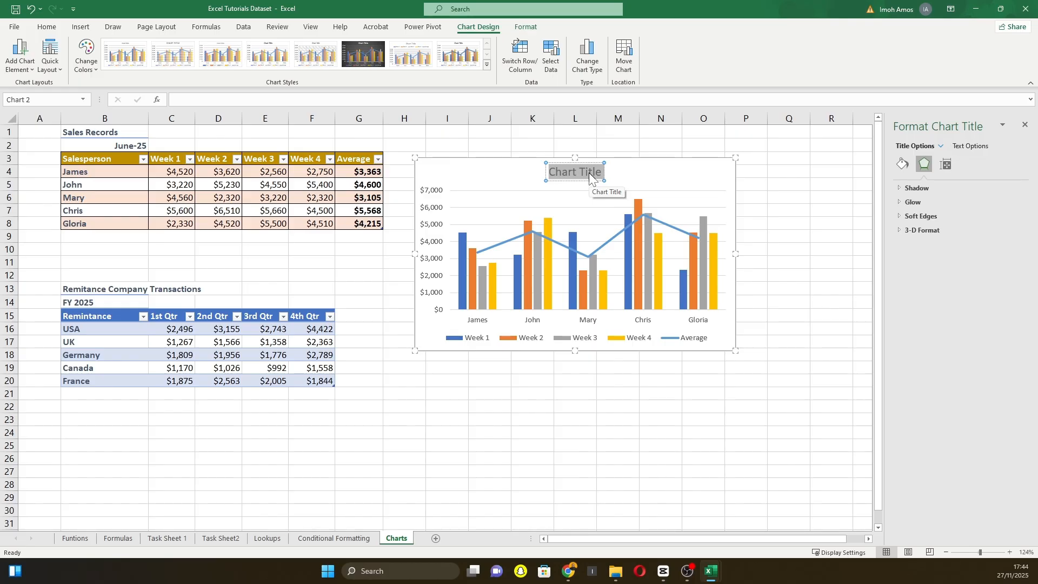
text(Sales Per)
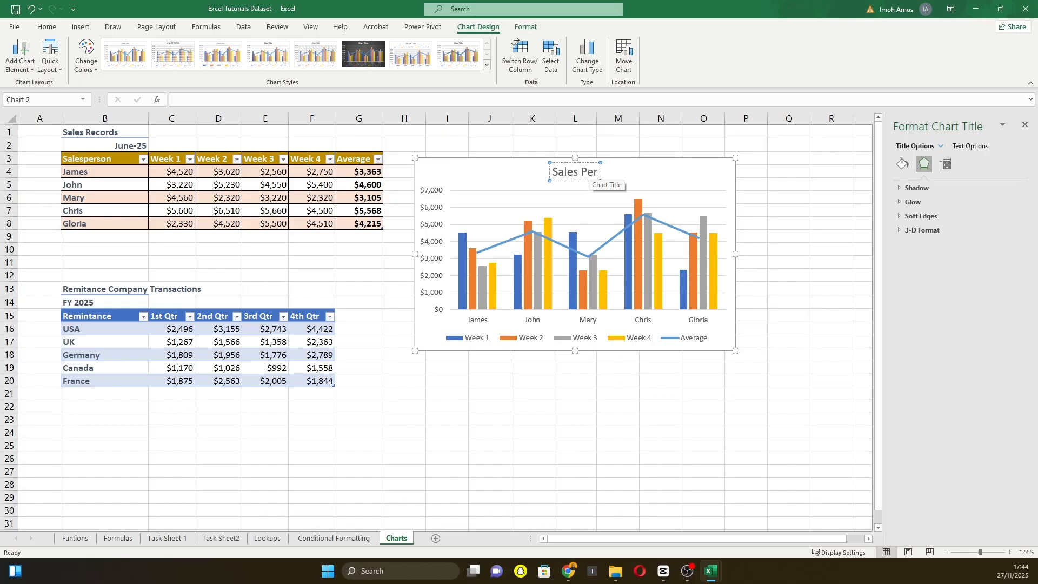
text(sons Revenu)
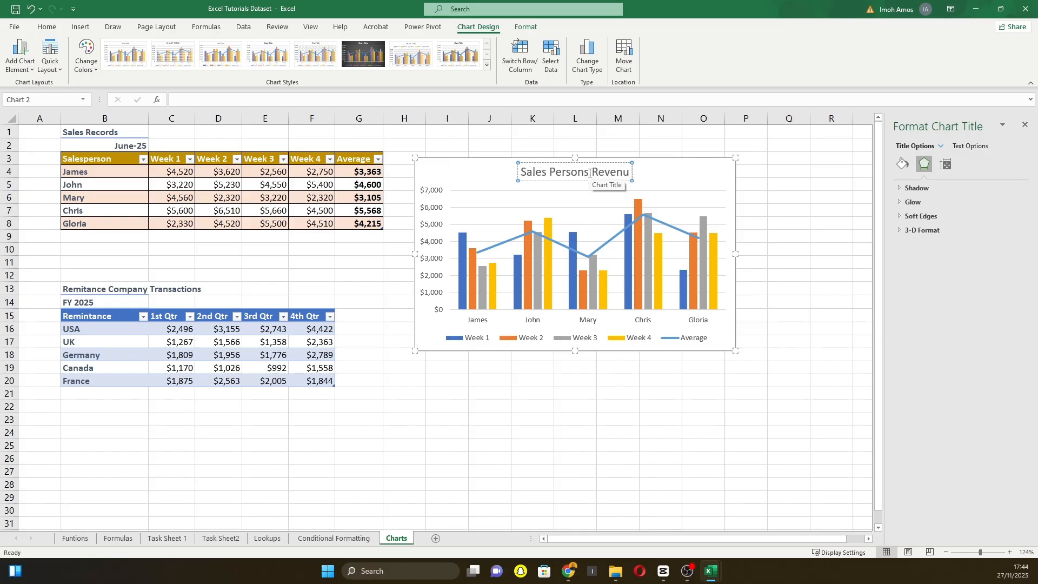
key(BackSpace)
key(BackSpace)
key(BackSpace)
key(BackSpace)
key(BackSpace)
key(BackSpace)
key(BackSpace)
key(BackSpace)
key(BackSpace)
key(BackSpace)
key(BackSpace)
key(BackSpace)
key(BackSpace)
key(BackSpace)
key(BackSpace)
key(BackSpace)
key(BackSpace)
key(BackSpace)
key(BackSpace)
key(BackSpace)
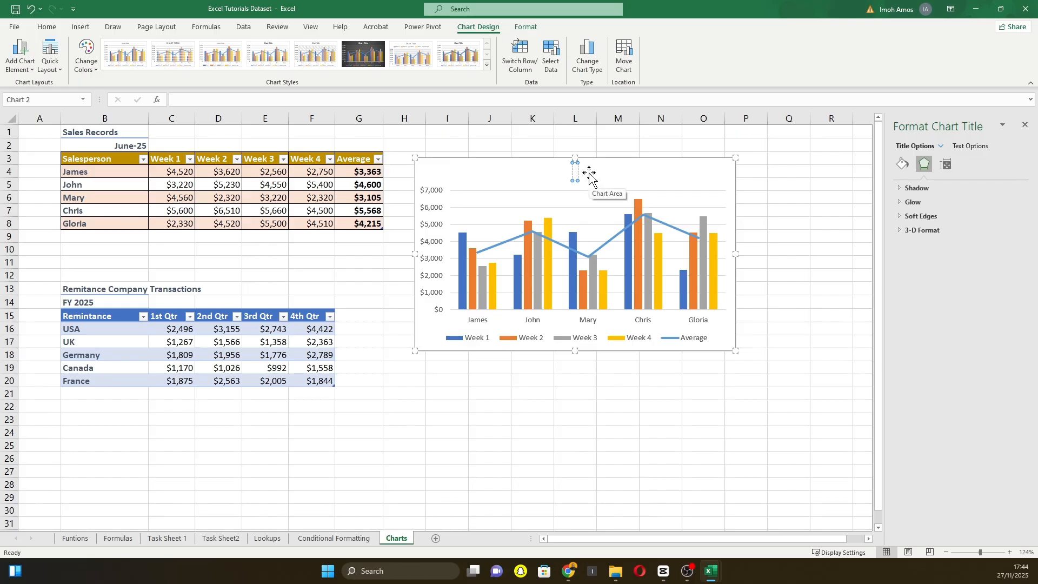
text(Revenue by)
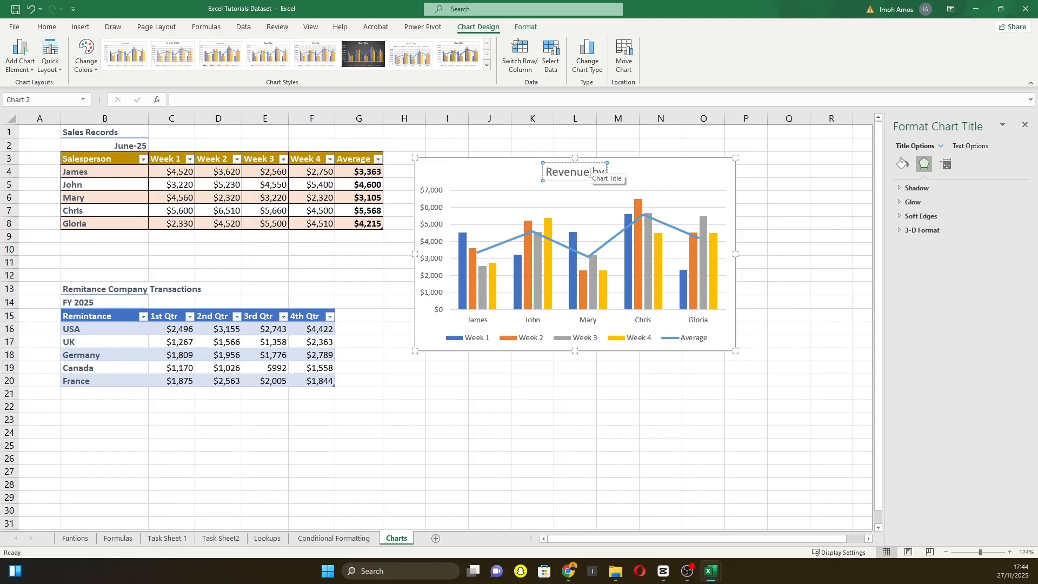
text( Salespersons)
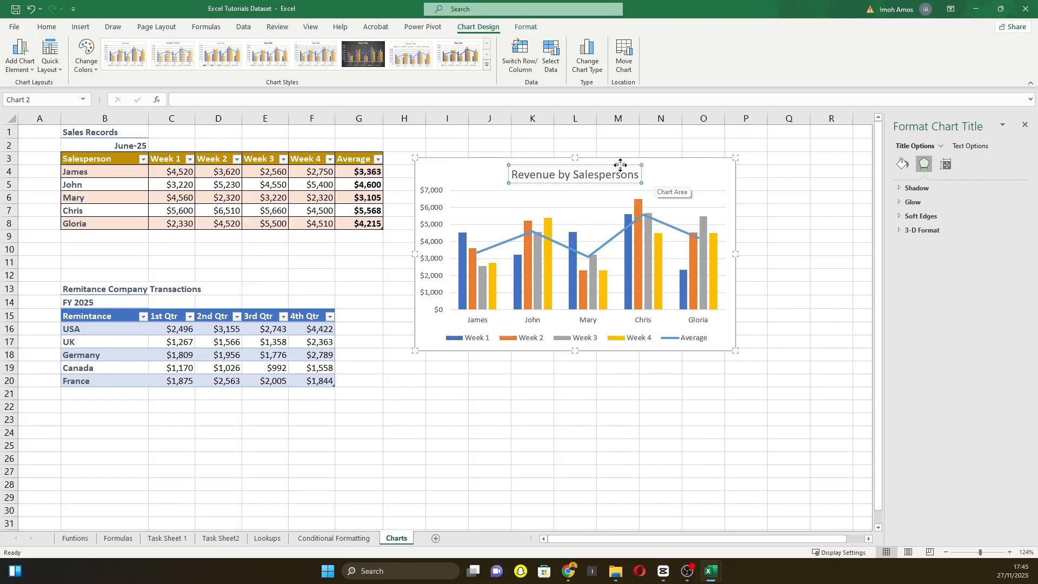
Step: Set the chart title's font size to 10.5 and make it bold
click(620, 165)
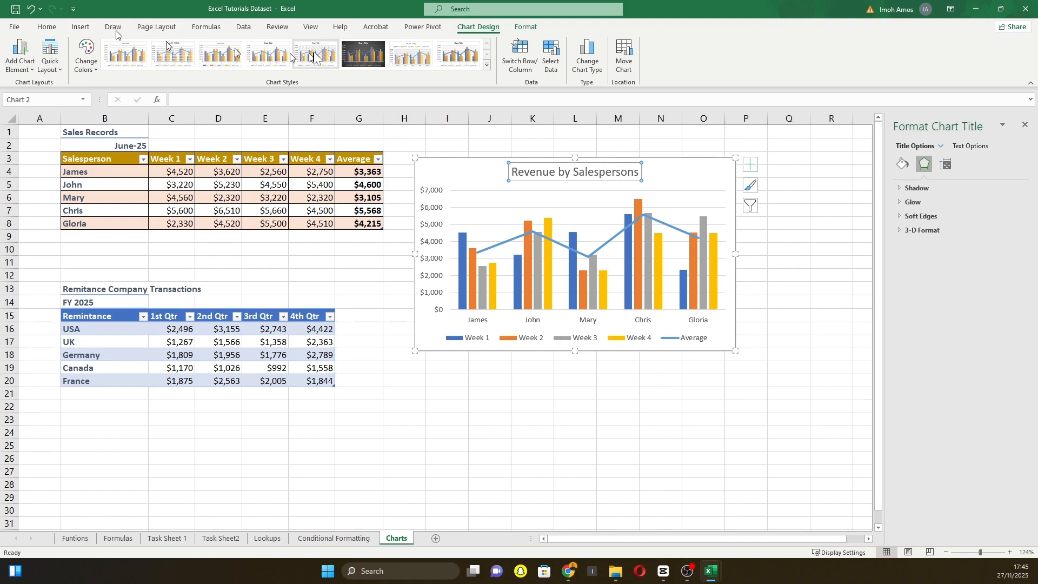
click(47, 27)
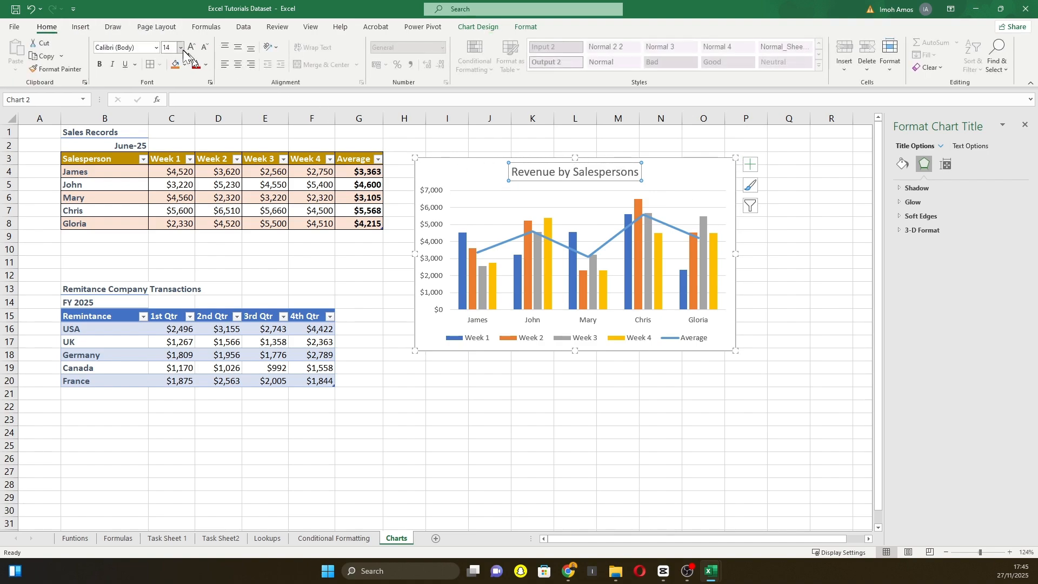
click(181, 47)
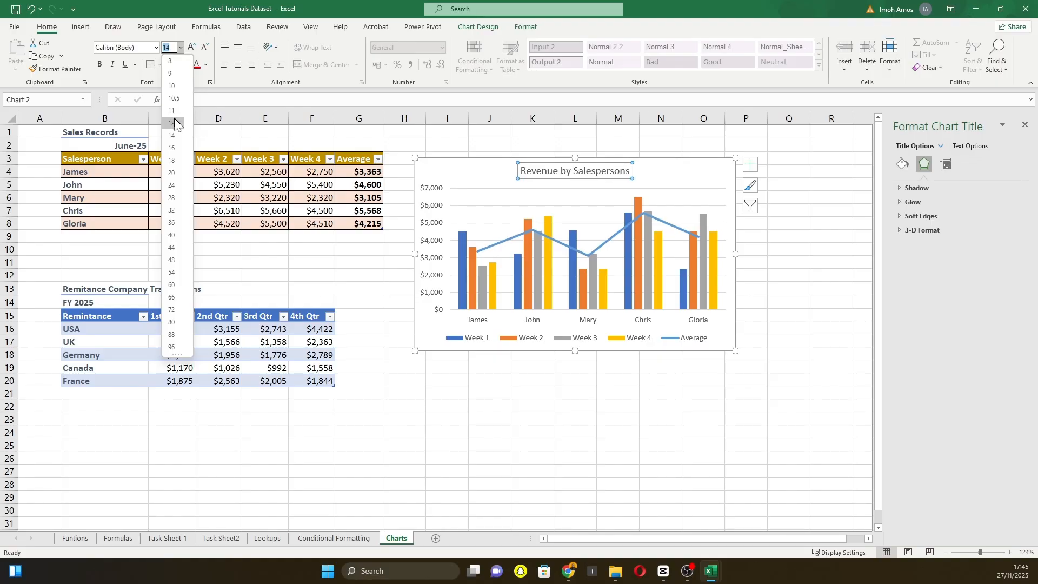
click(175, 102)
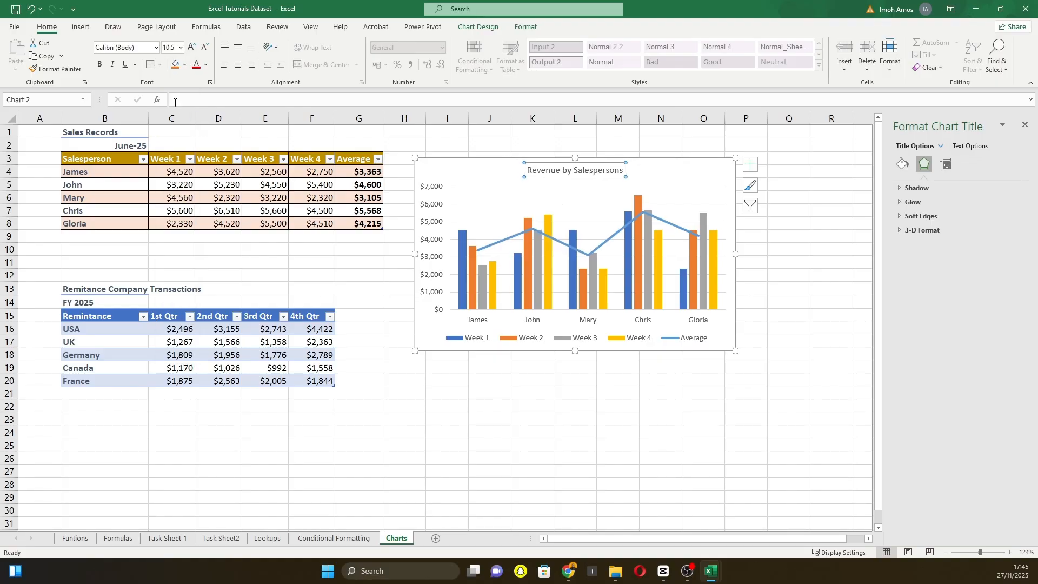
click(99, 64)
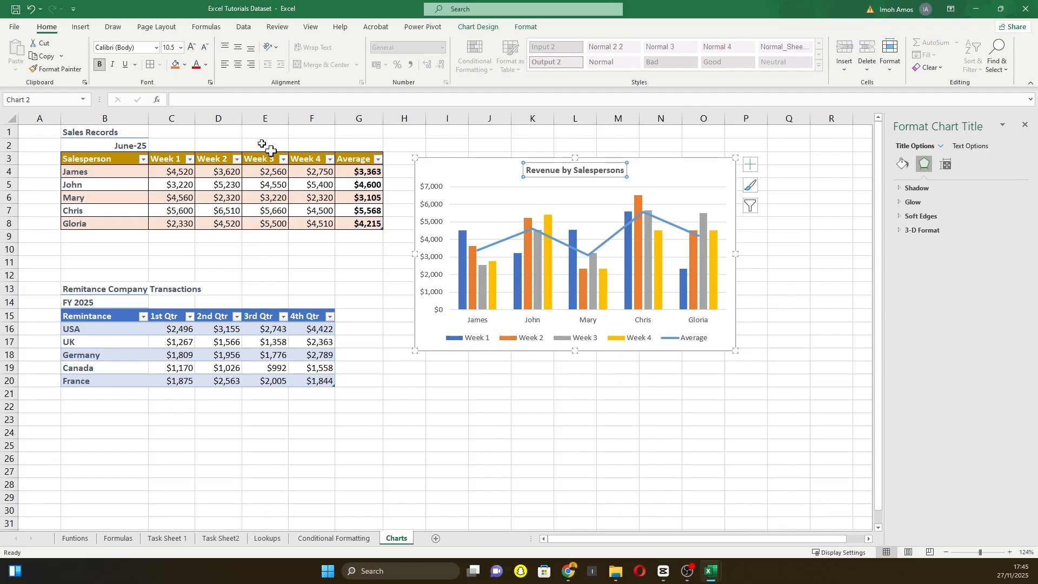
click(782, 265)
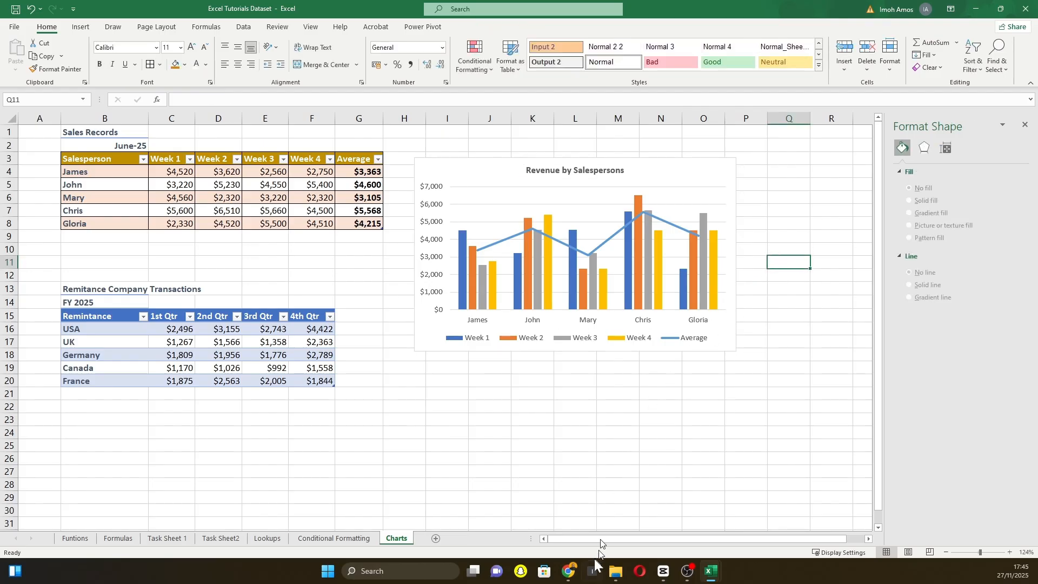
Step: Remove the major horizontal gridlines from the sales chart
click(466, 171)
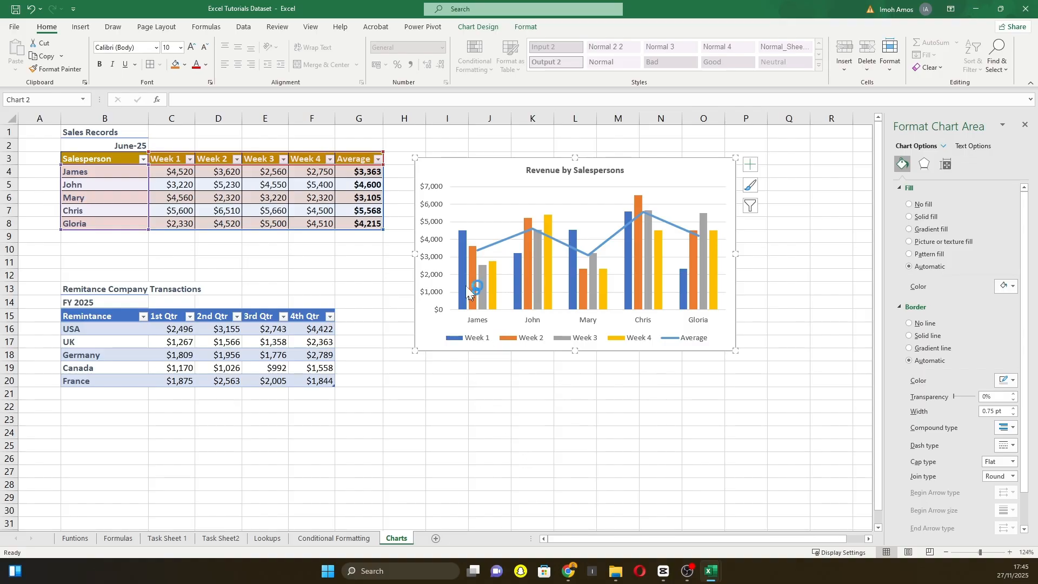
click(487, 188)
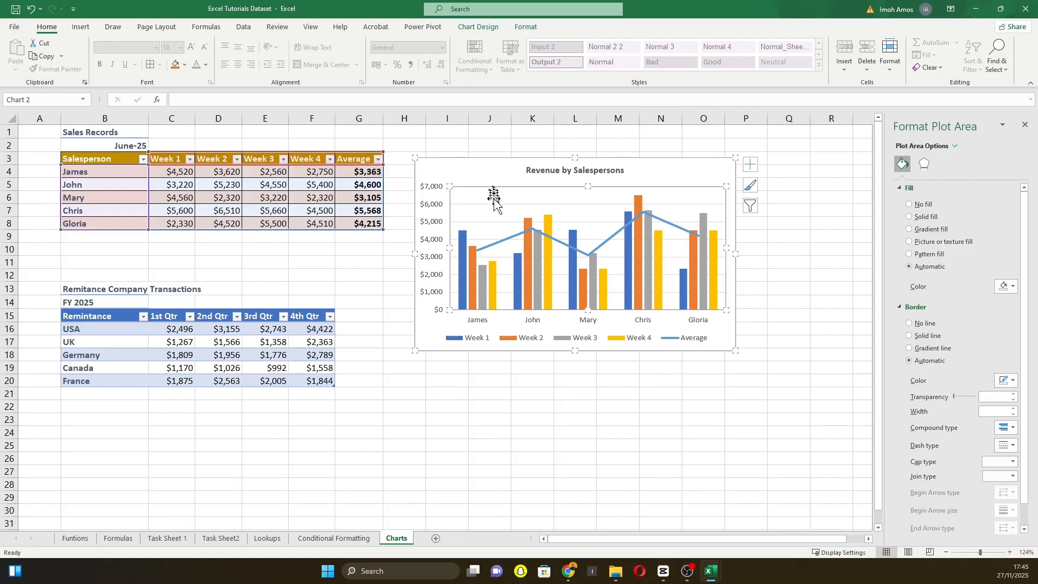
click(494, 205)
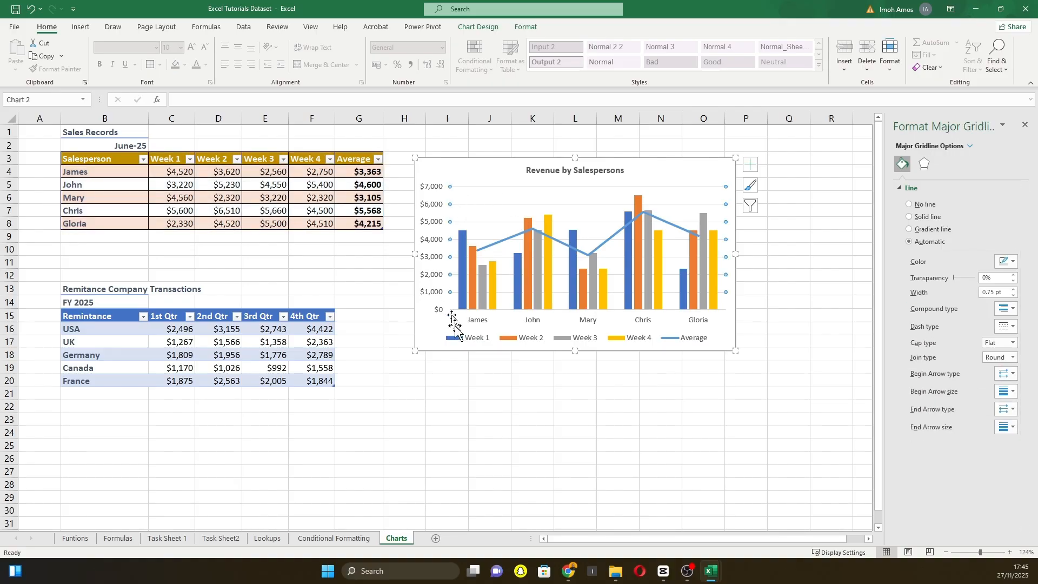
key(Escape)
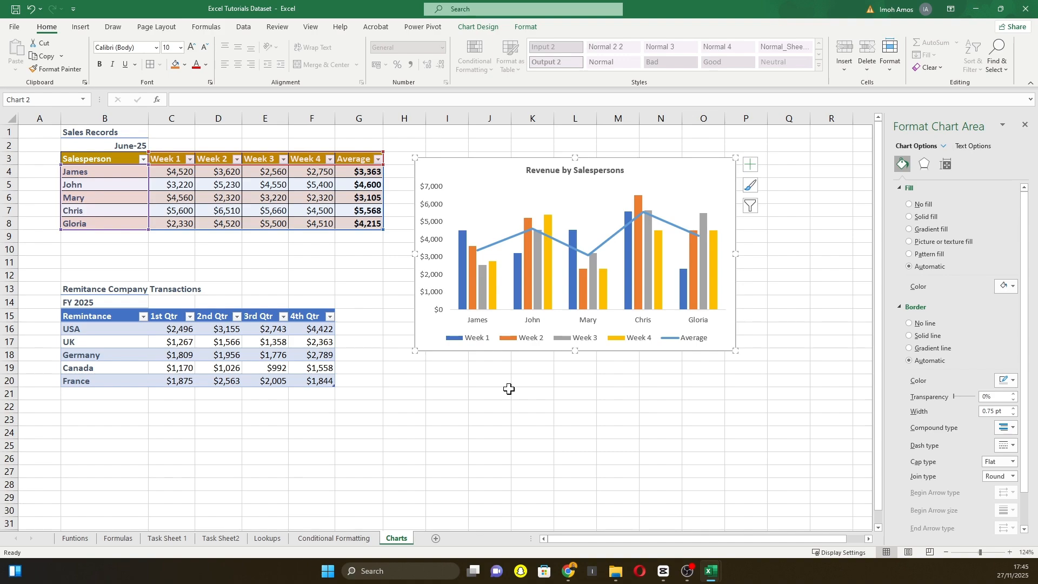
Step: Undo the removal of the major horizontal gridlines in the sales chart
key(ctrl+z)
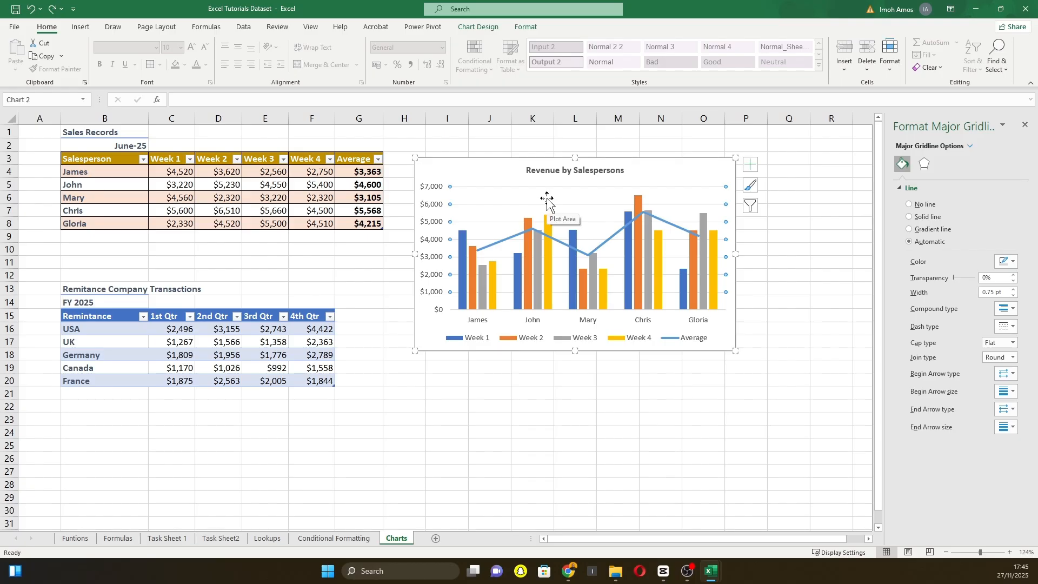
key(ctrl+y)
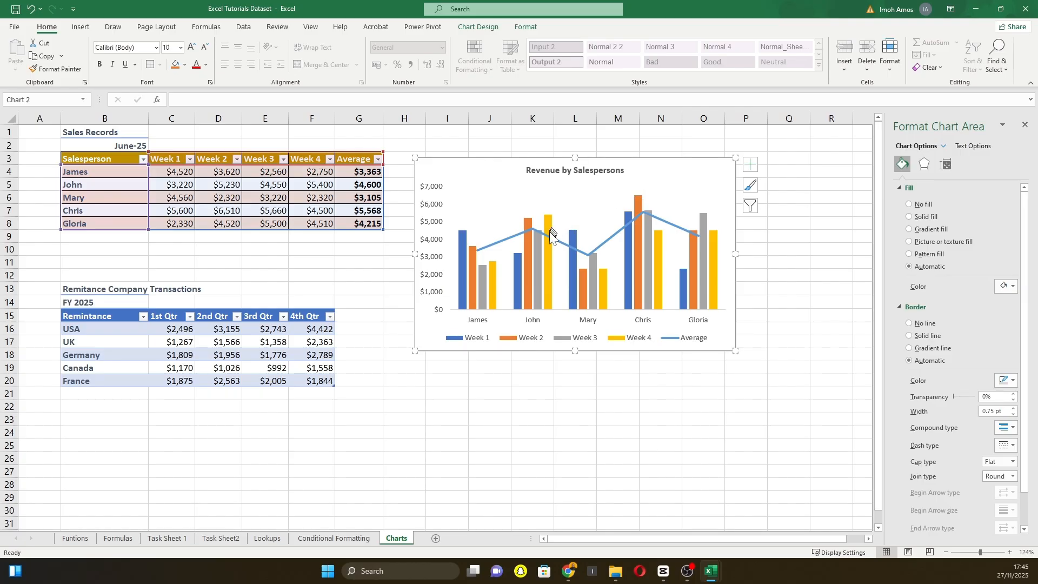
key(ctrl+z)
click(546, 394)
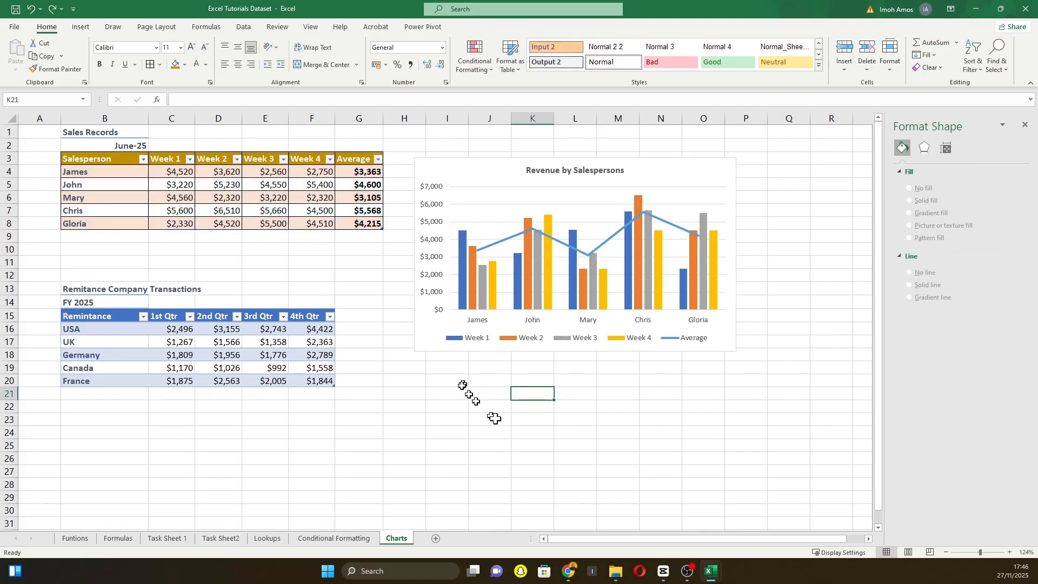
Step: Try adding axis titles to the sales chart and remove them again
click(462, 281)
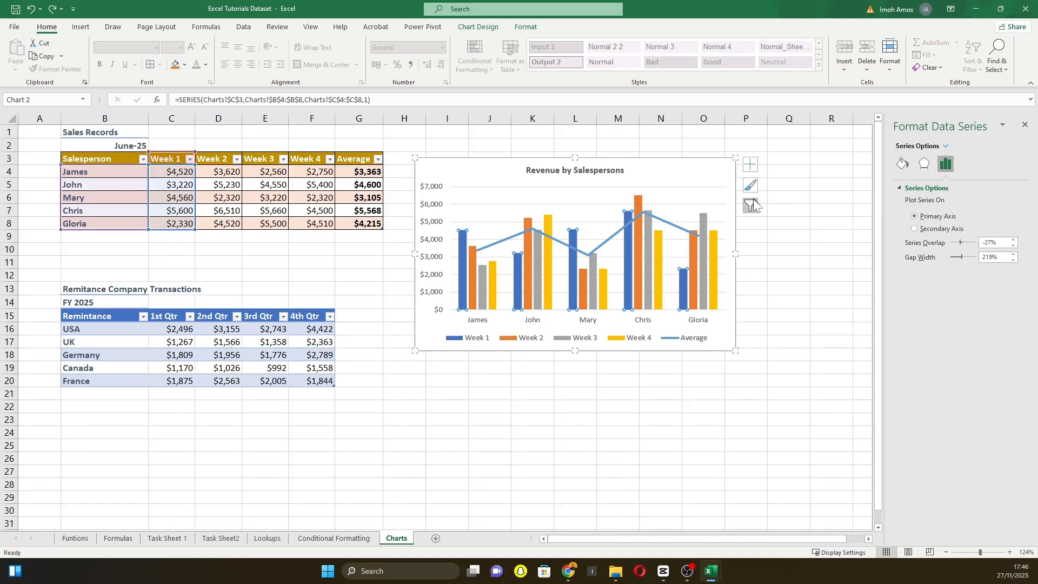
click(754, 169)
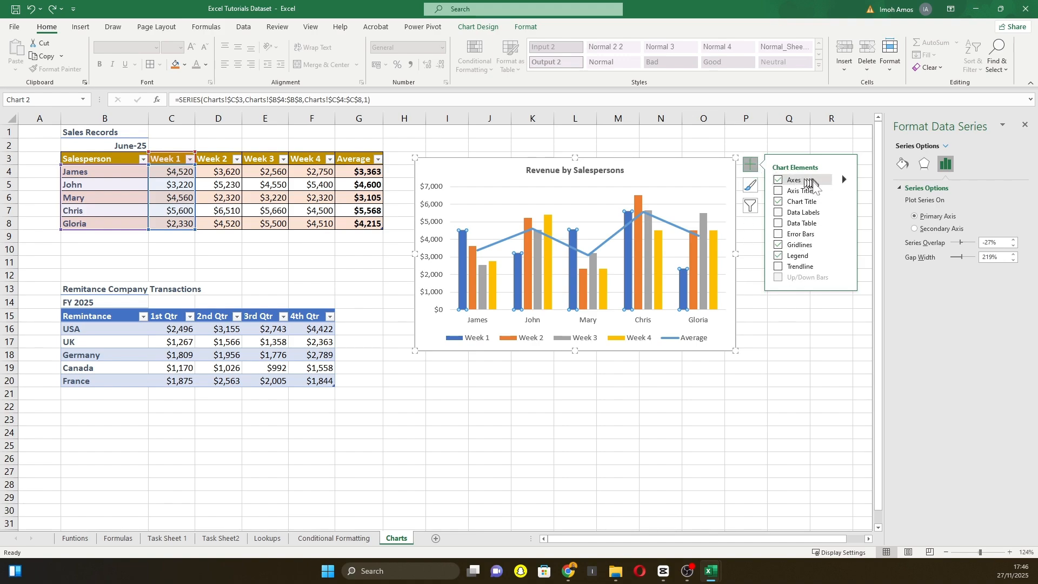
click(802, 192)
click(800, 193)
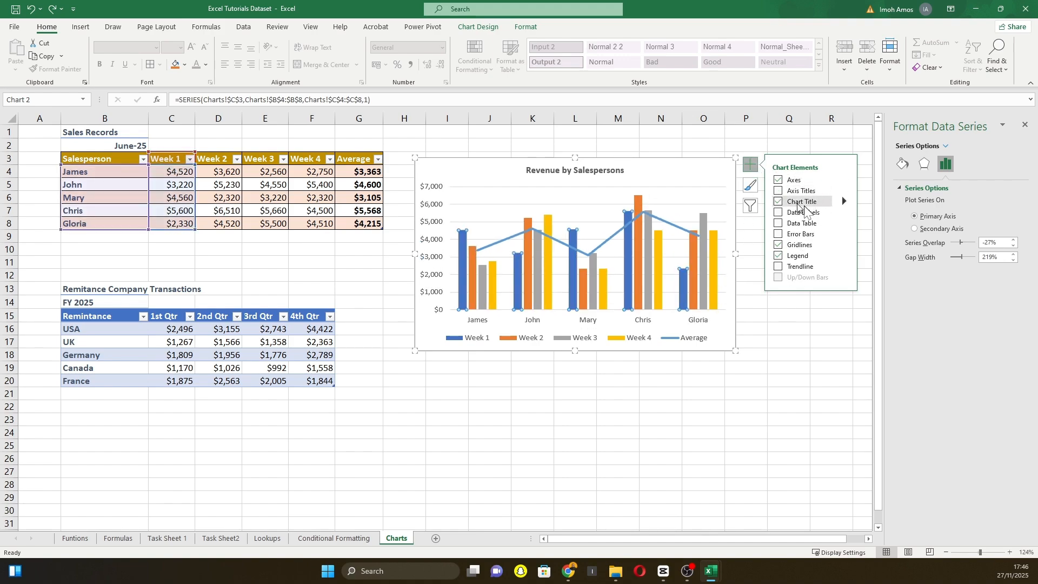
click(783, 190)
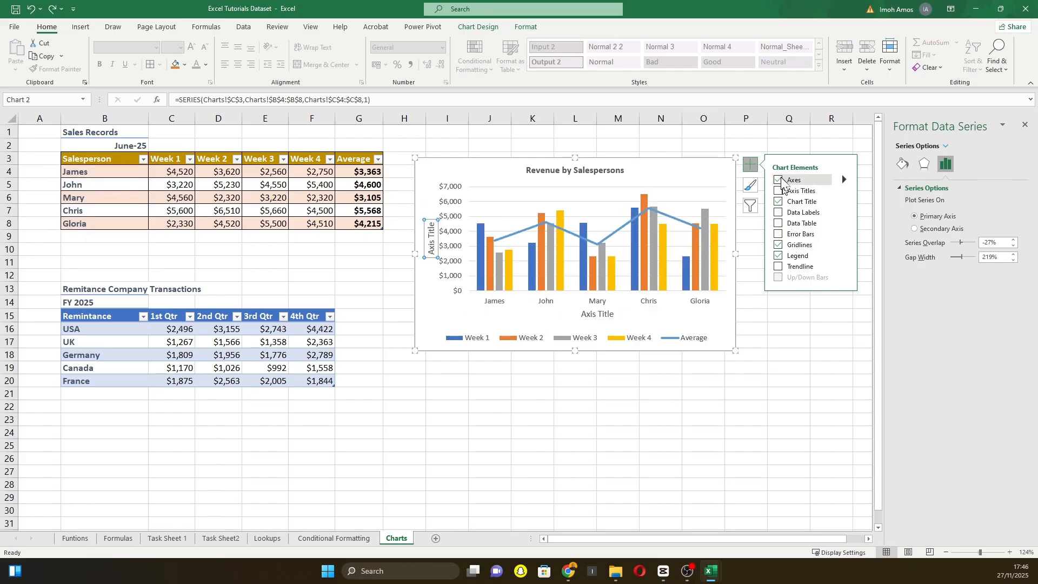
click(783, 187)
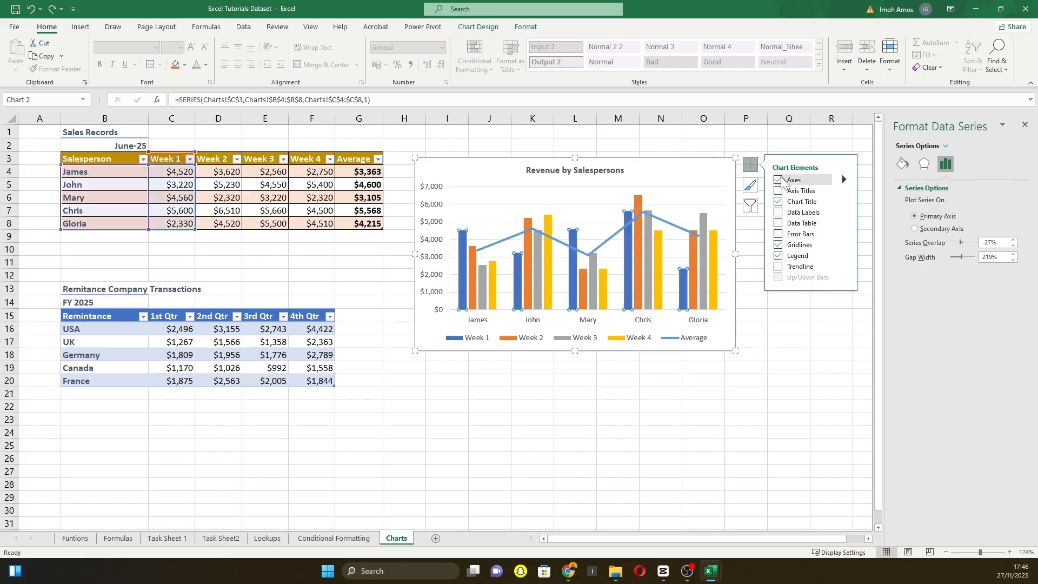
Step: Try hiding the primary horizontal and primary vertical axes in turn, restoring each one
click(844, 180)
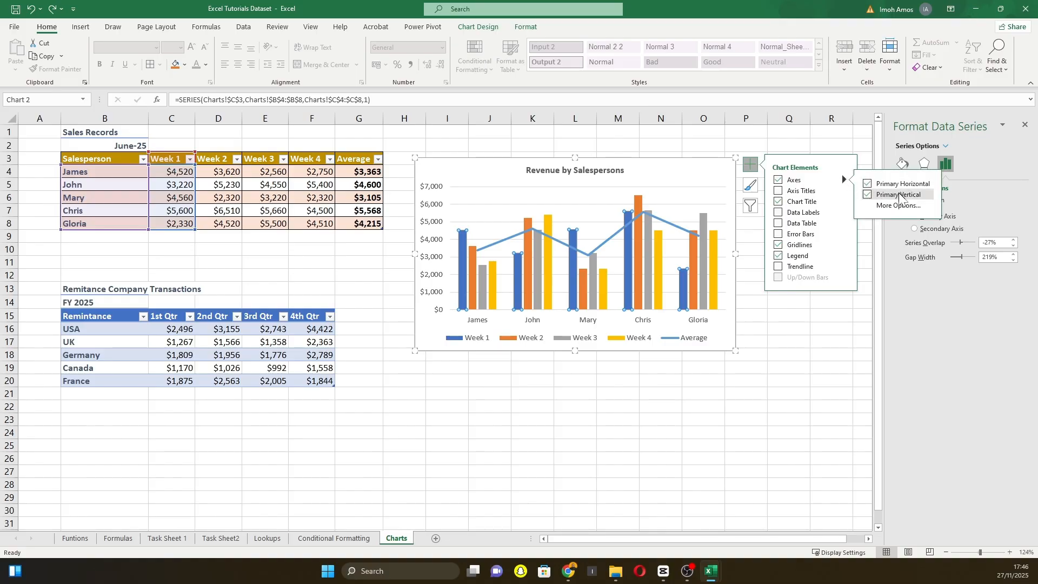
click(867, 185)
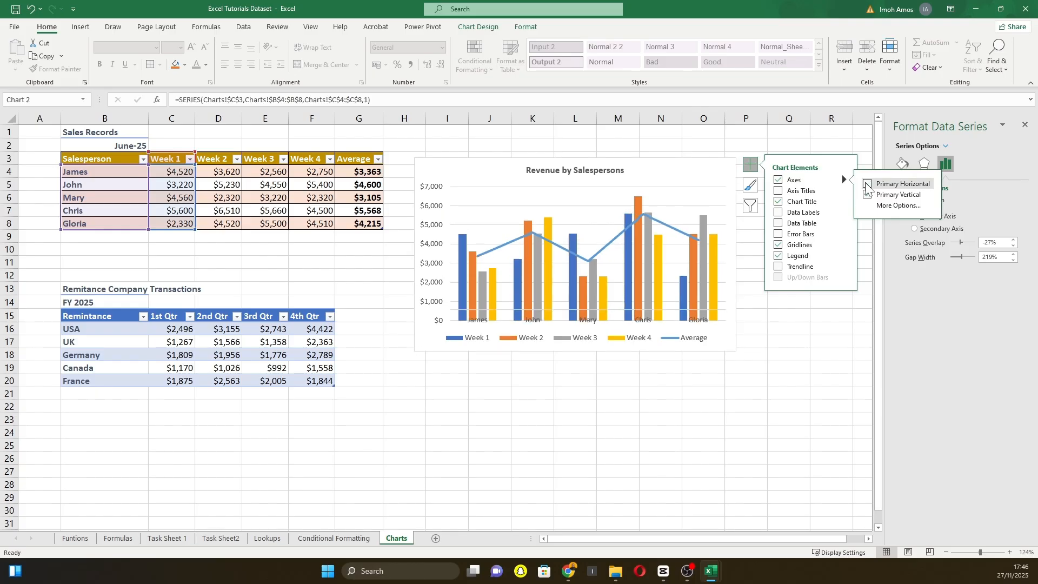
click(867, 185)
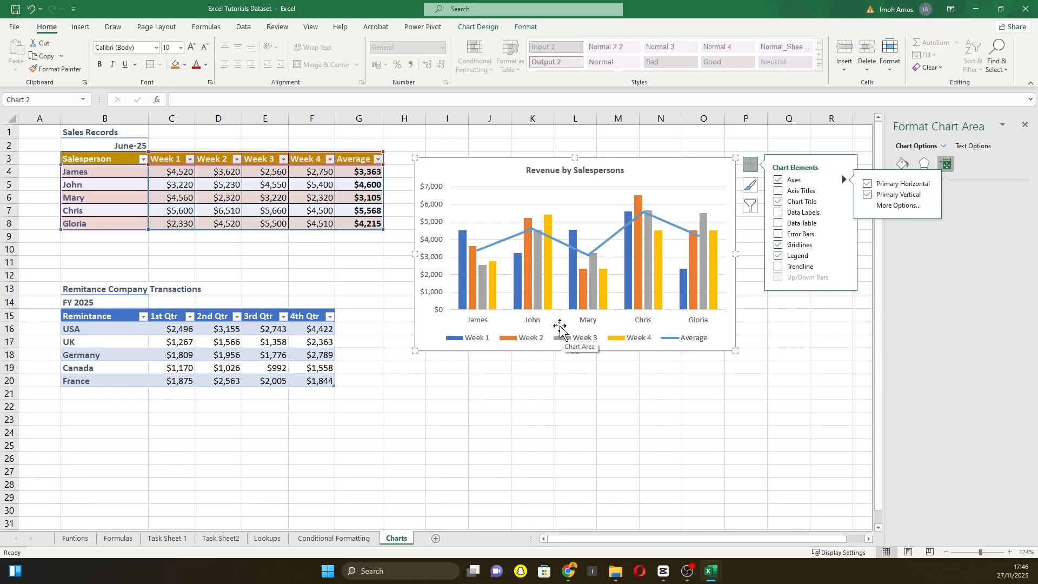
click(868, 195)
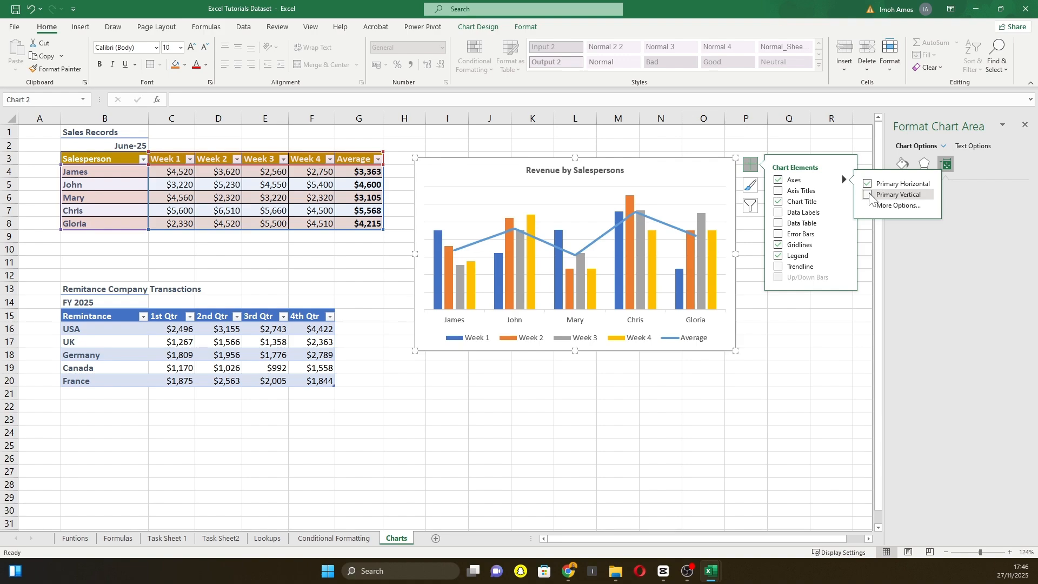
click(870, 198)
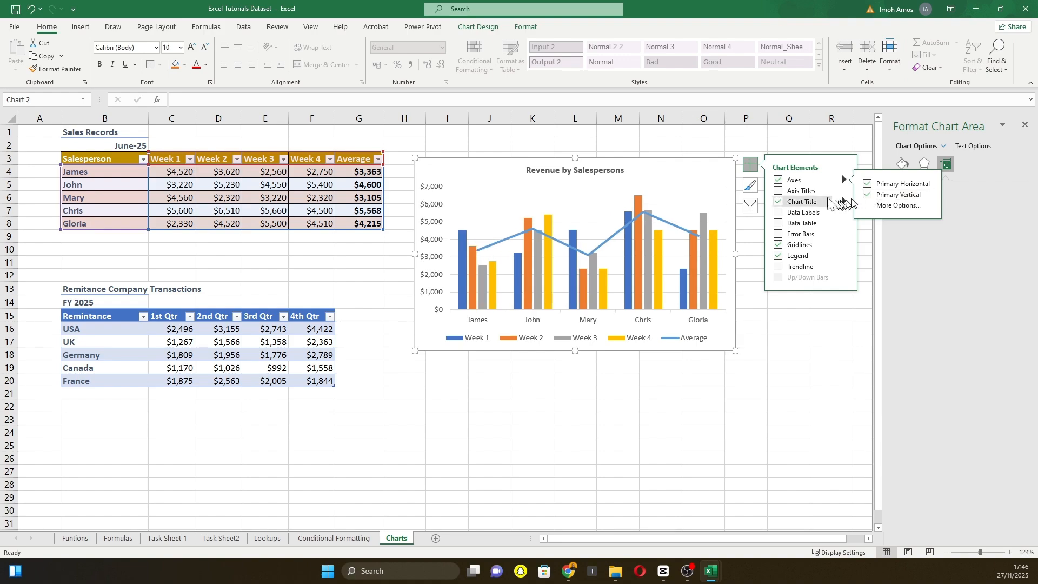
Step: Add axis titles to the sales chart and set the vertical axis title to "Revenue"
click(778, 191)
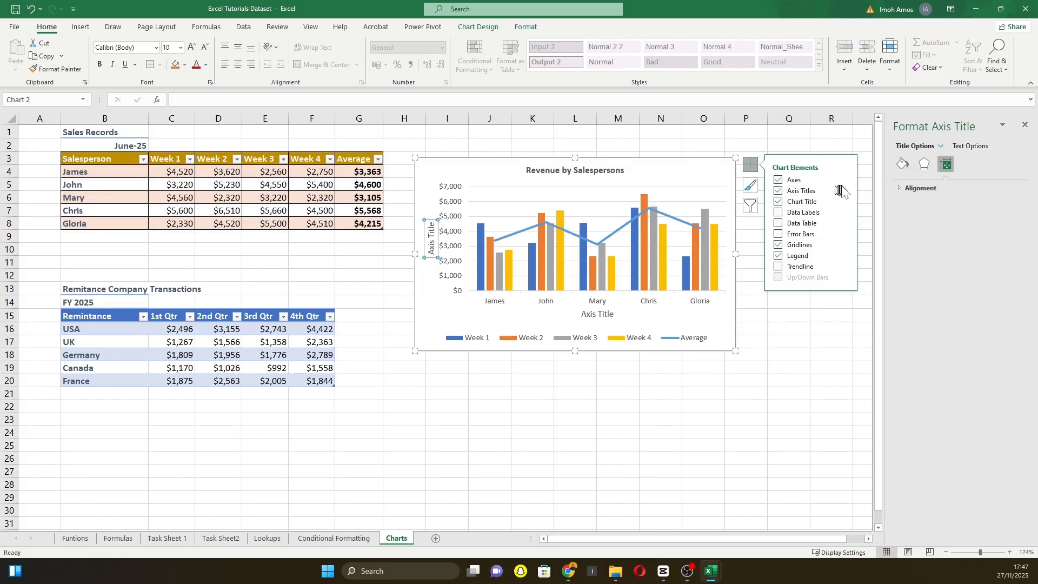
click(844, 191)
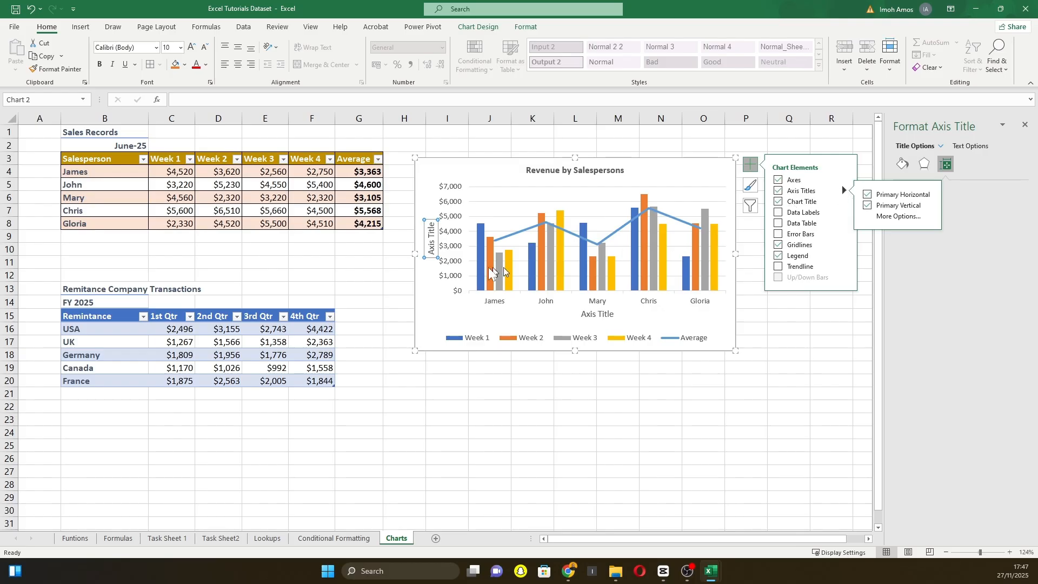
click(434, 244)
double_click(435, 245)
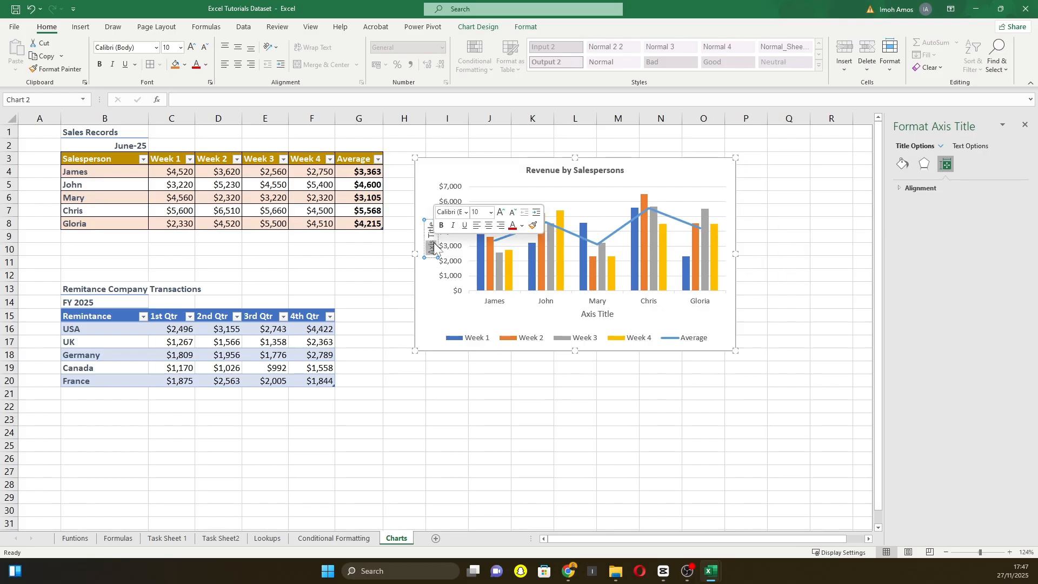
key(ctrl+a)
text(Re)
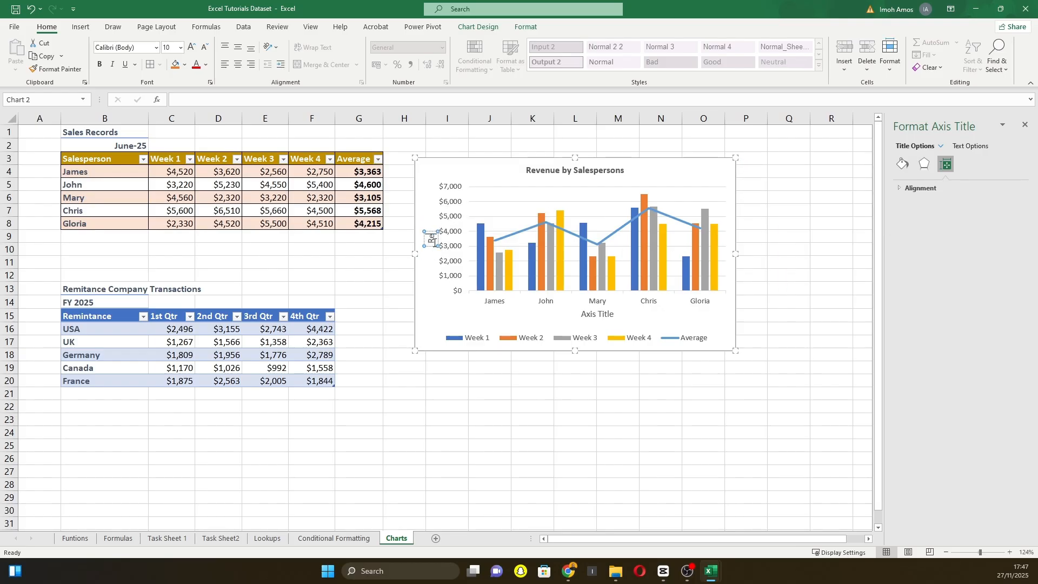
text(venue)
click(559, 382)
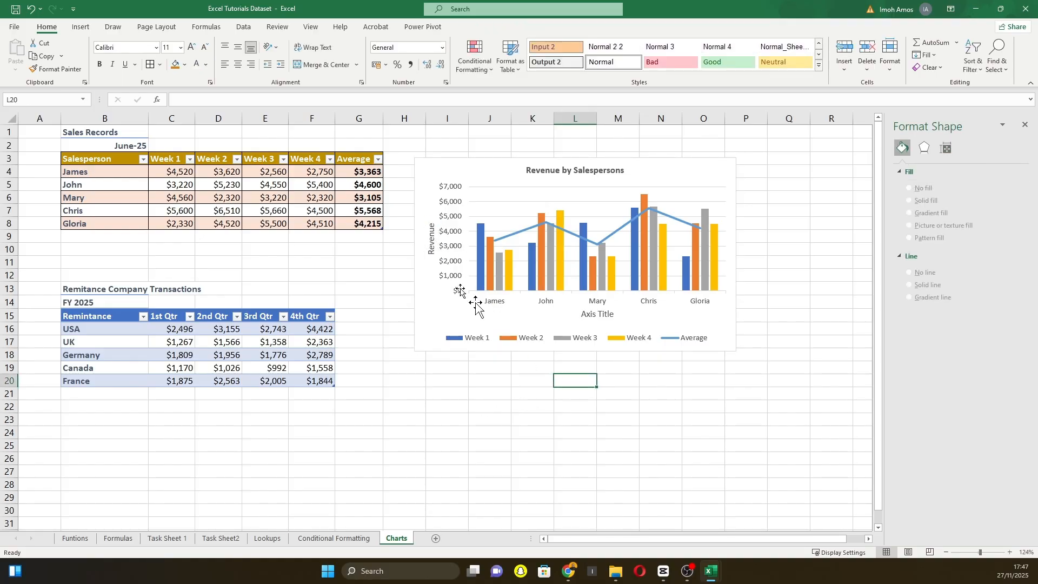
Step: Replace the horizontal axis title's placeholder text with "Sales Persons"
click(603, 315)
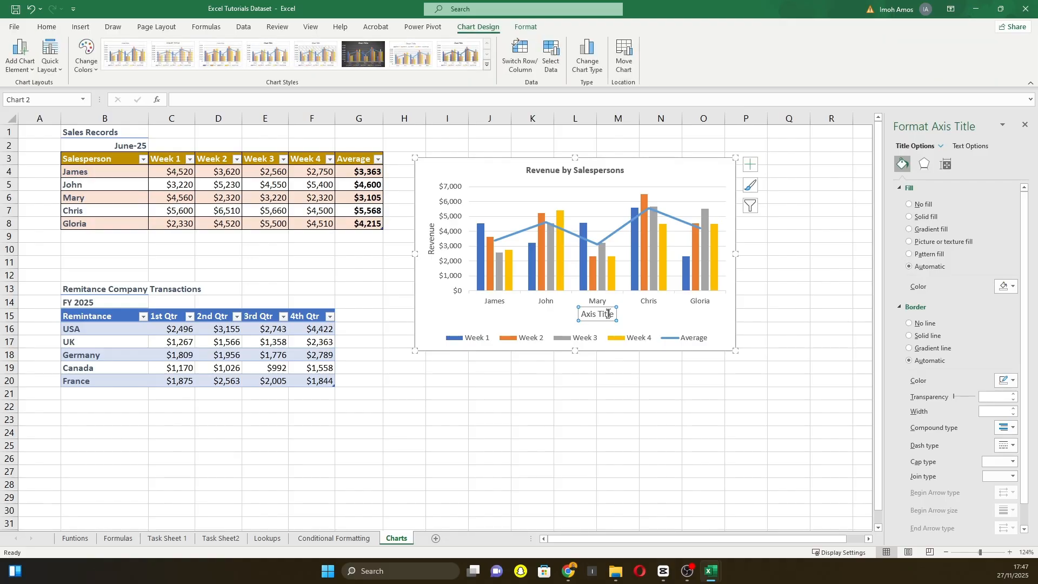
click(610, 314)
key(BackSpace)
key(BackSpace)
key(BackSpace)
key(BackSpace)
key(BackSpace)
key(BackSpace)
key(BackSpace)
key(BackSpace)
key(BackSpace)
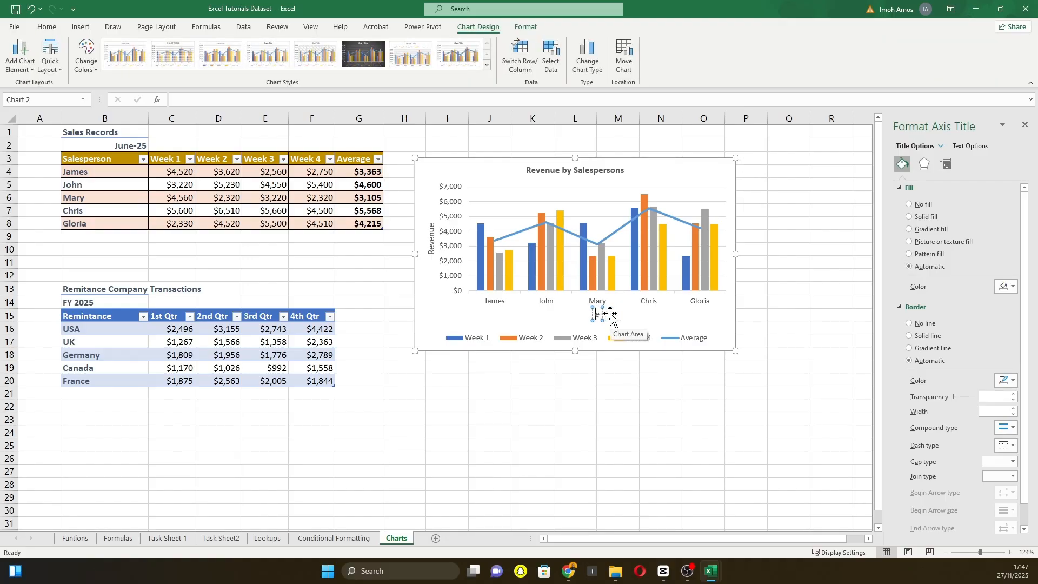
text(Sales Person)
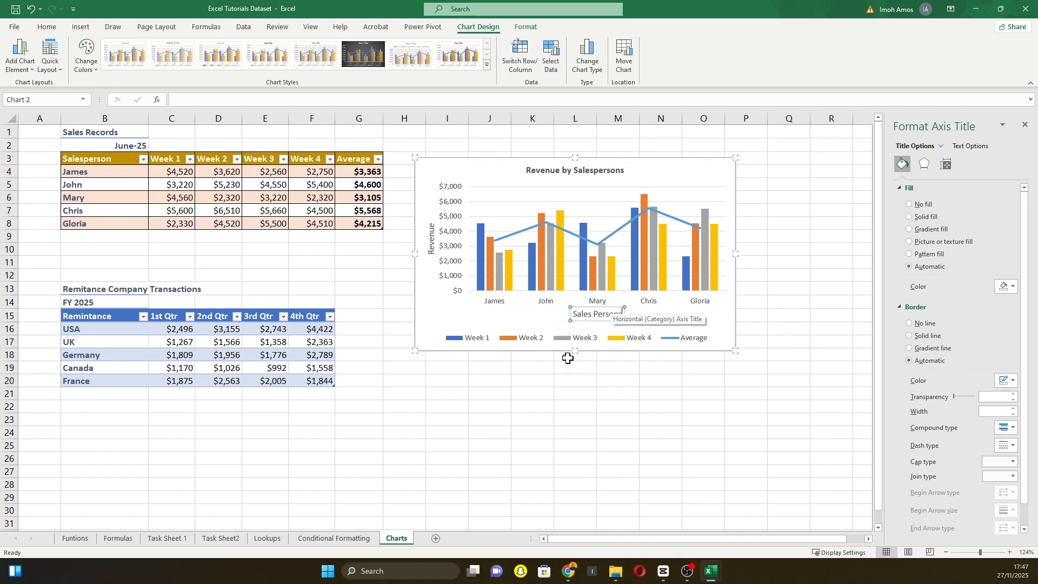
click(543, 394)
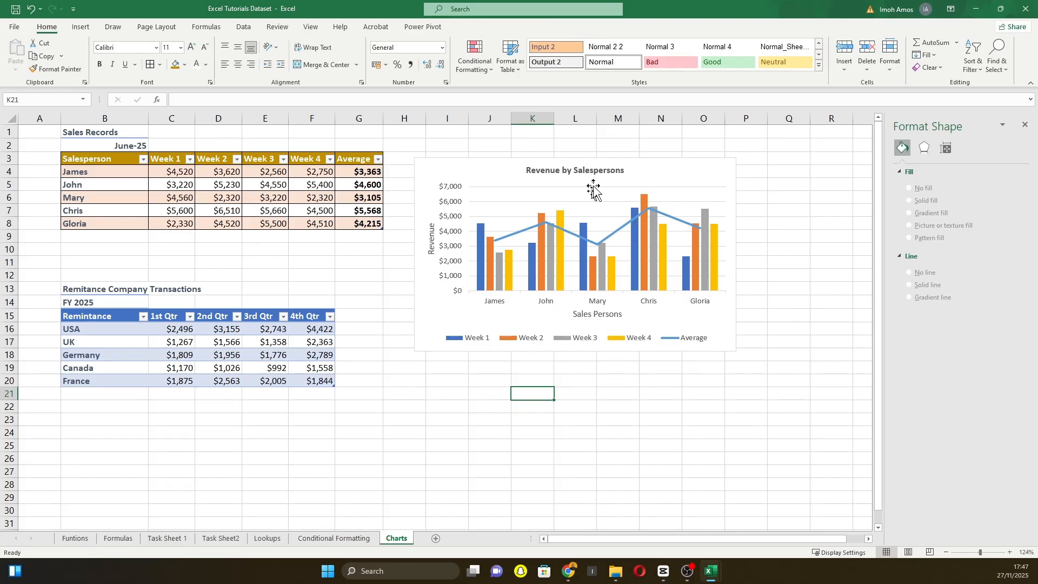
Step: Delete the vertical and horizontal axis titles from the sales chart
click(432, 244)
key(Delete)
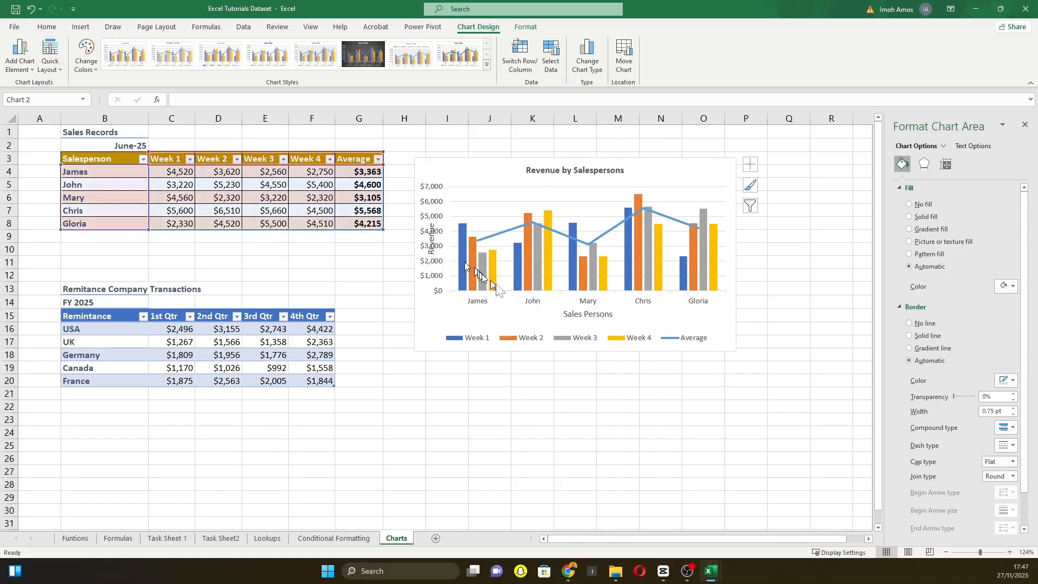
click(576, 315)
key(Delete)
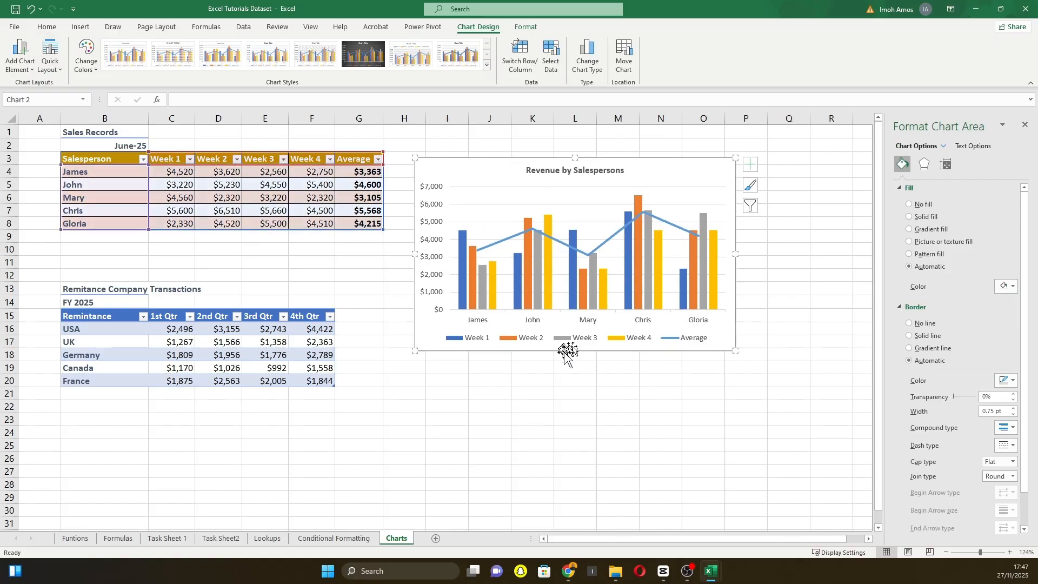
click(399, 198)
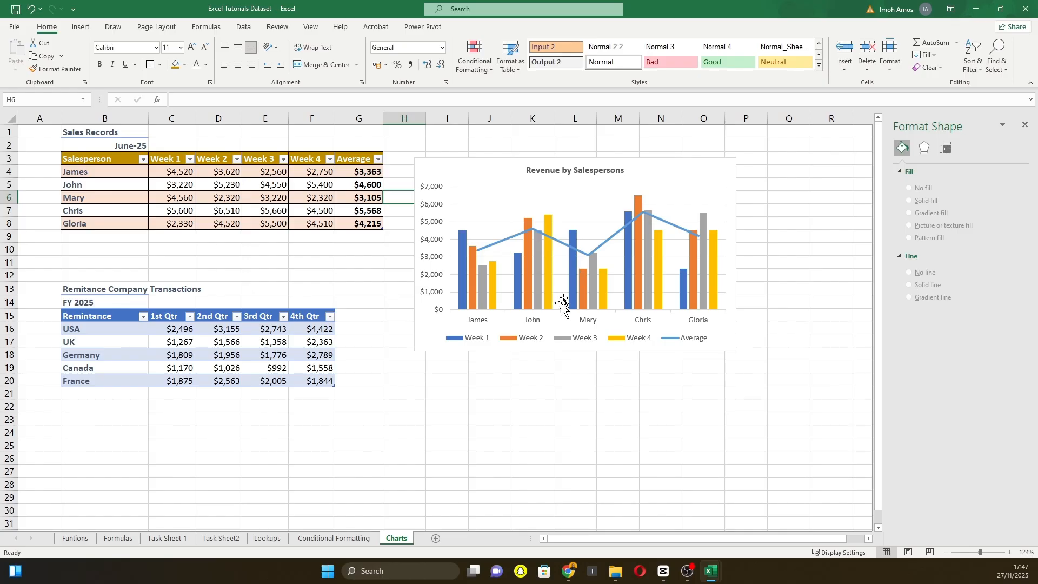
Step: Try data labels and a data table on the sales chart, turning each one off again
click(682, 173)
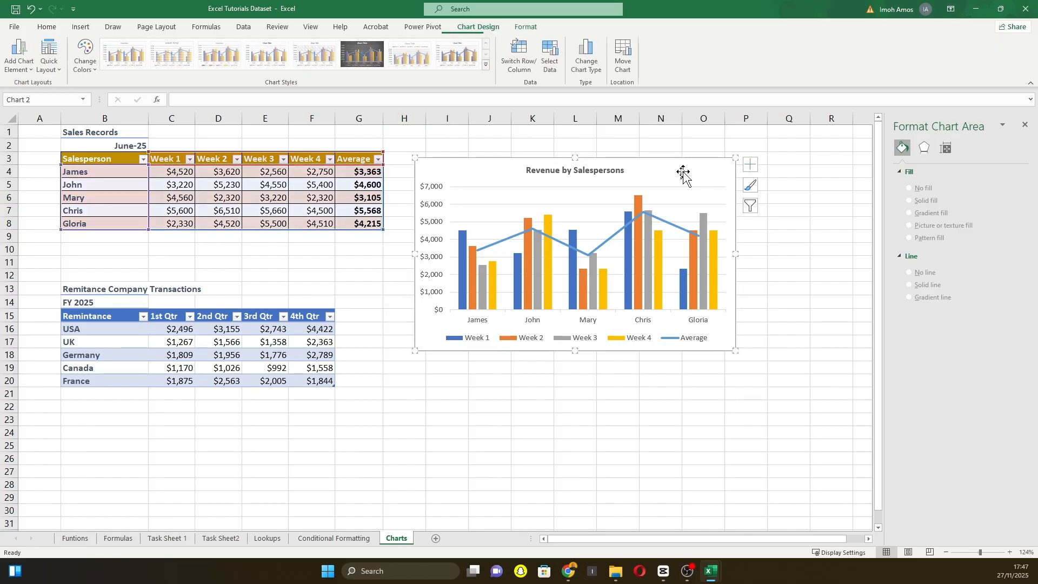
click(750, 166)
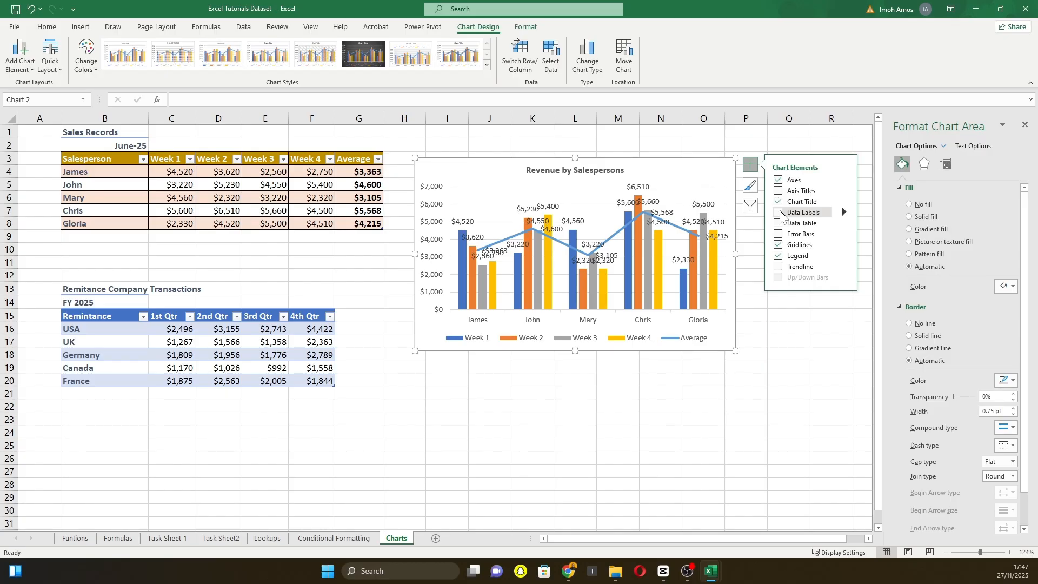
click(779, 213)
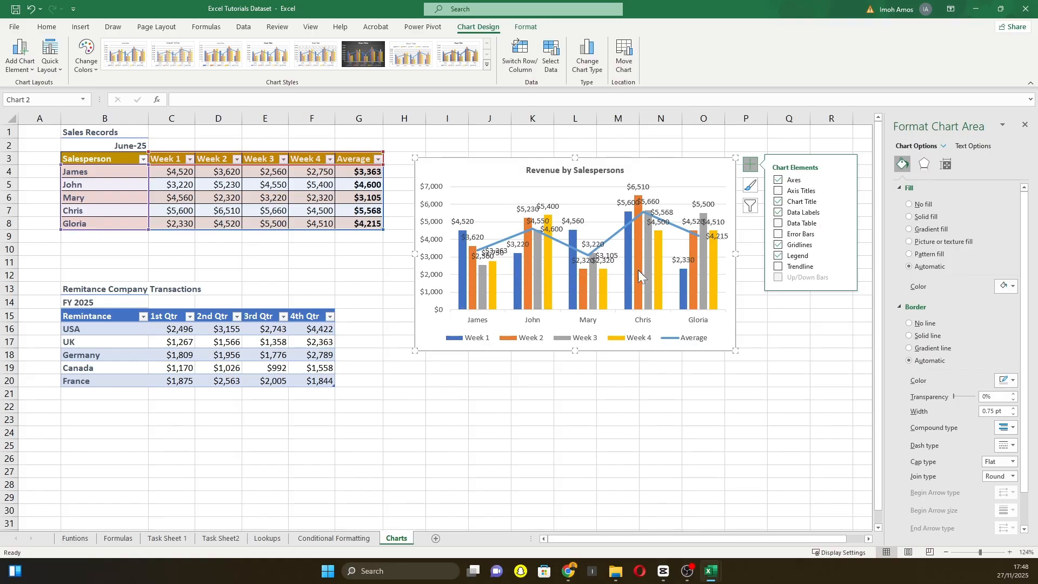
click(778, 212)
click(779, 223)
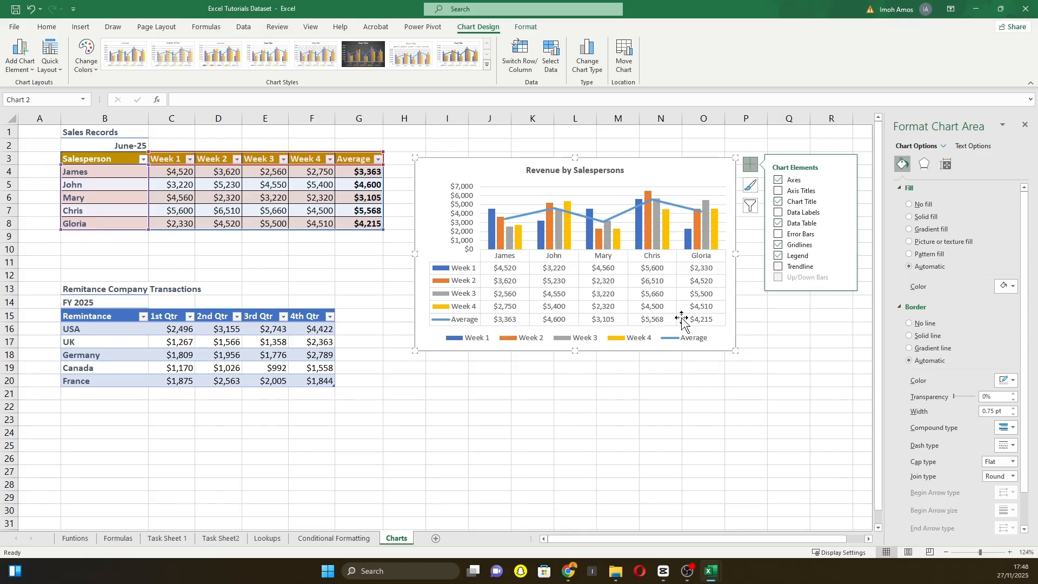
click(778, 223)
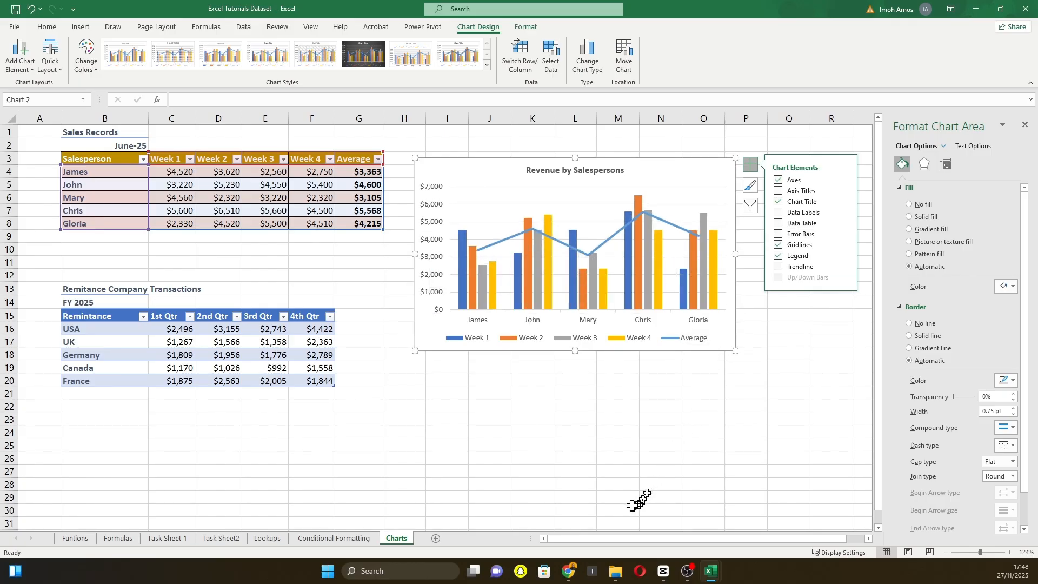
Step: Try hiding the gridlines and the legend of the sales chart, showing each one again
click(778, 245)
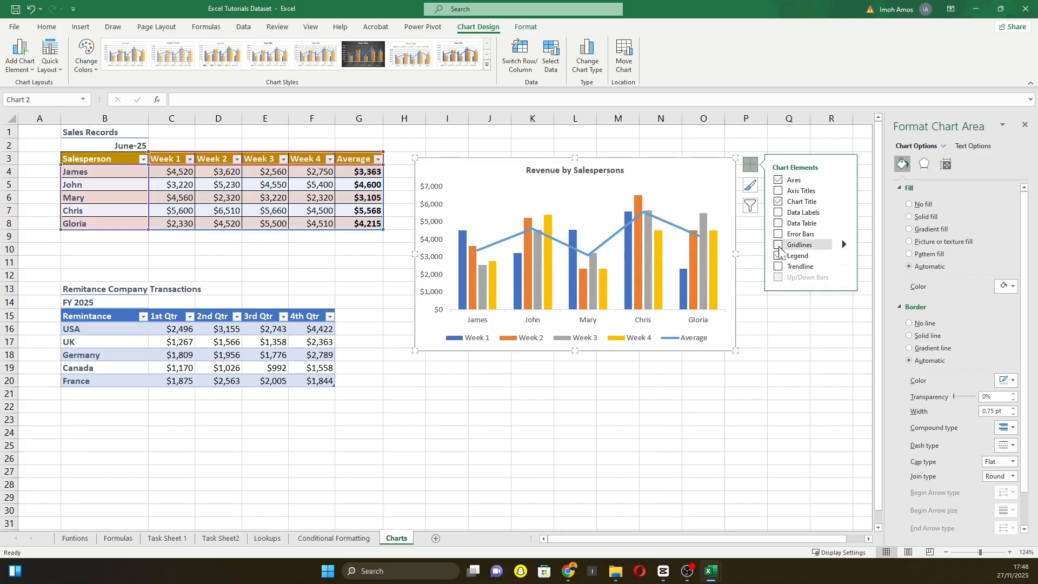
click(779, 246)
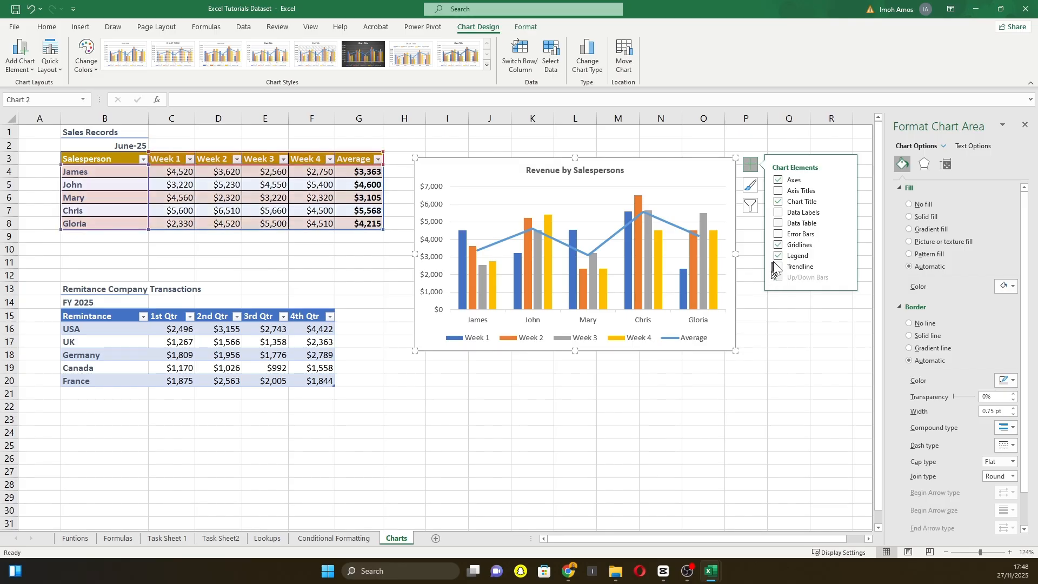
click(779, 257)
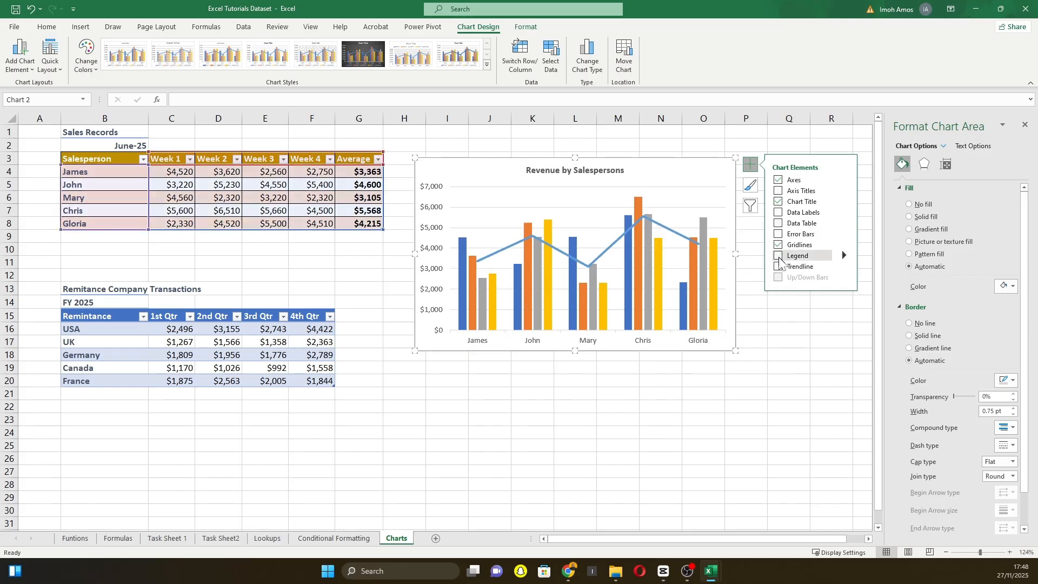
click(779, 257)
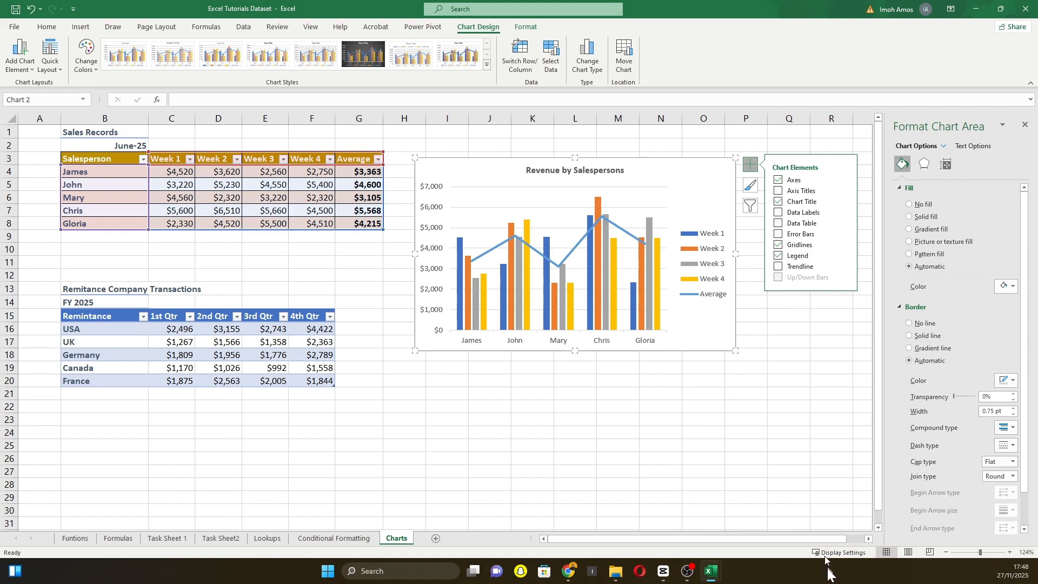
Step: Set the sales chart's legend position to Top
click(844, 254)
click(877, 273)
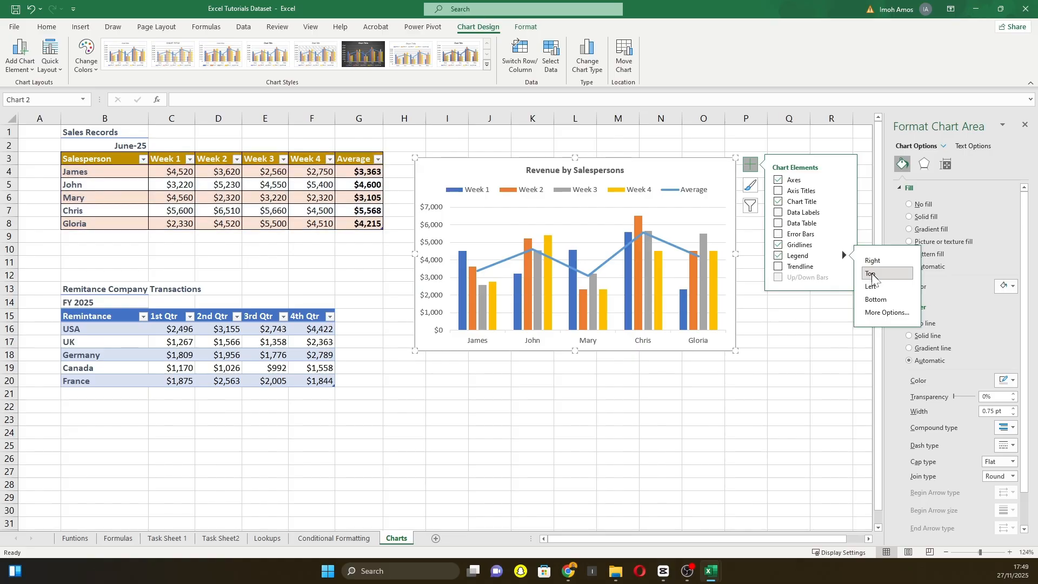
Step: Set the font size of the sales chart's legend to 8
click(883, 312)
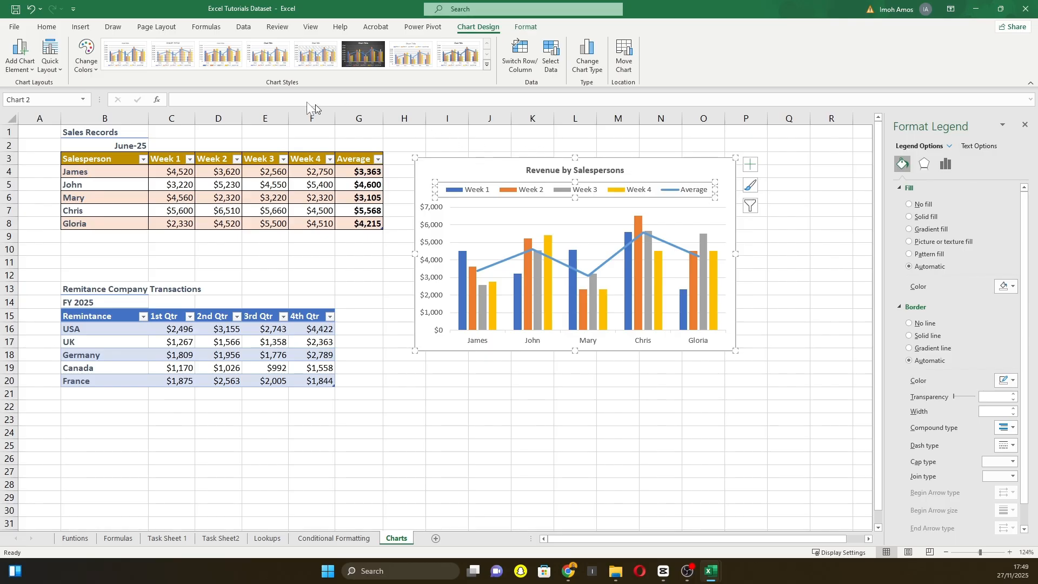
click(47, 27)
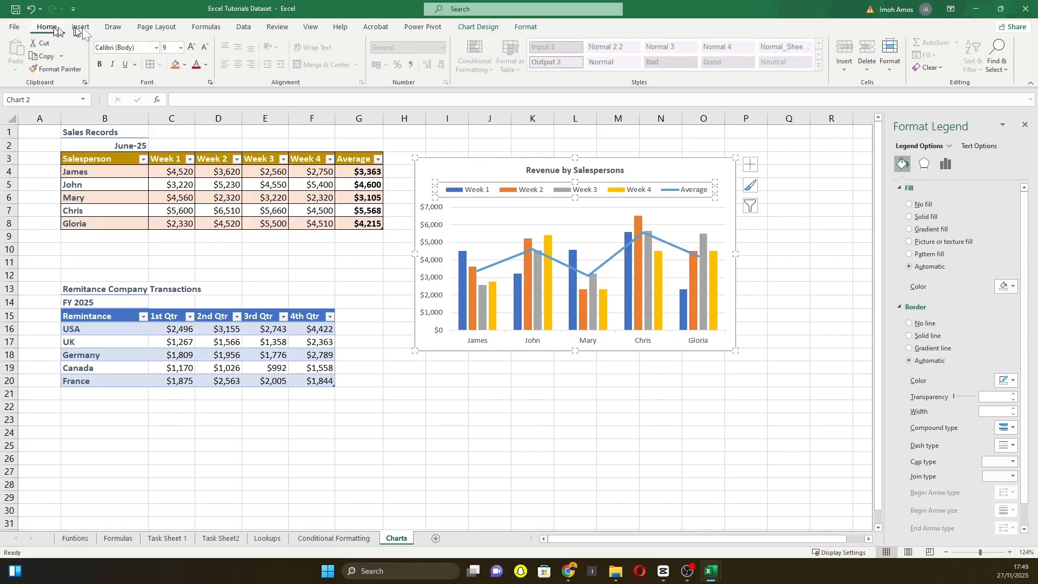
click(182, 47)
click(179, 62)
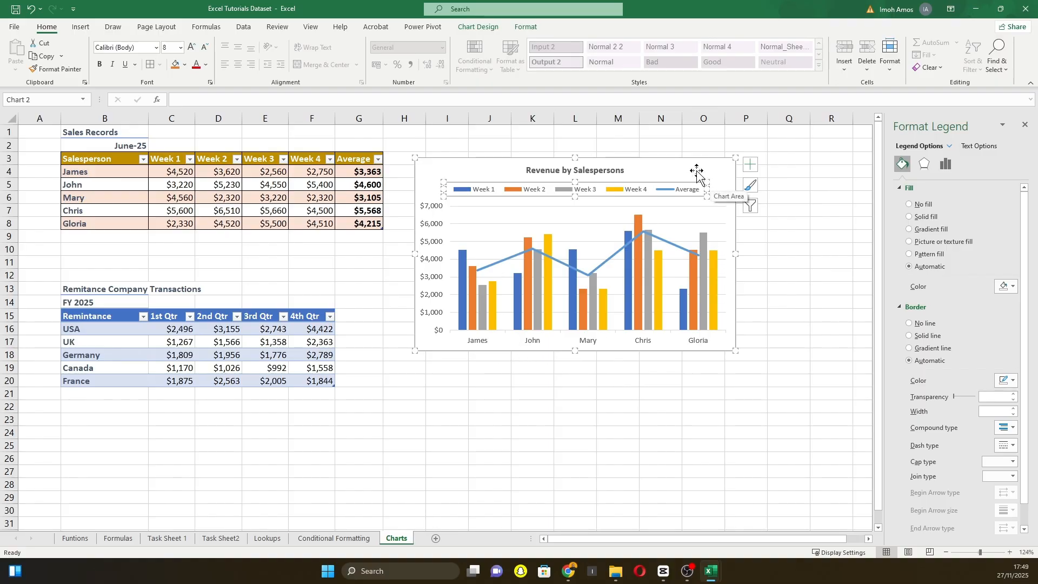
click(755, 236)
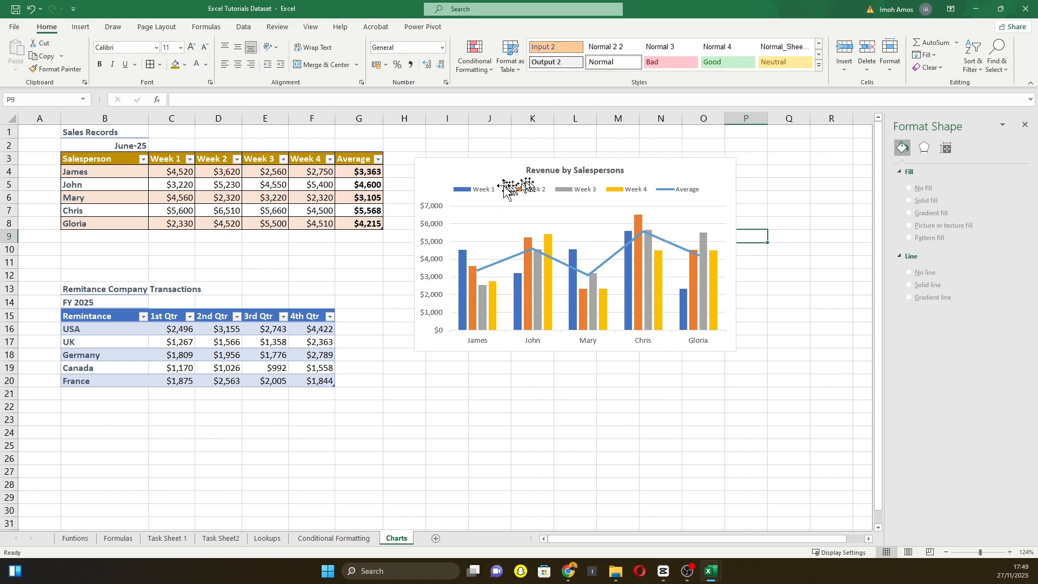
Step: Try a trendline based on the Week 1 series in the sales chart, turning it off again
click(703, 174)
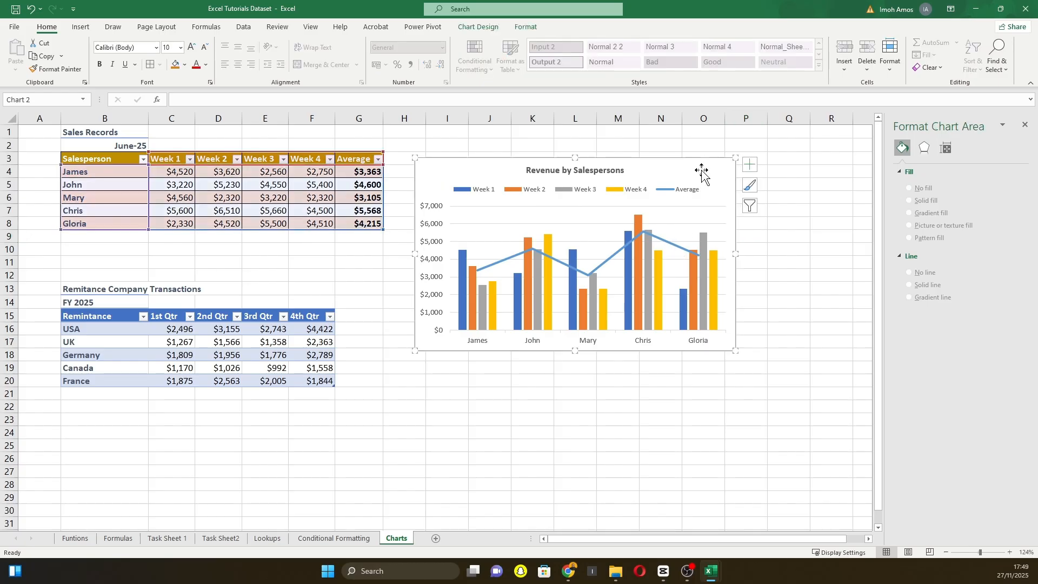
click(744, 167)
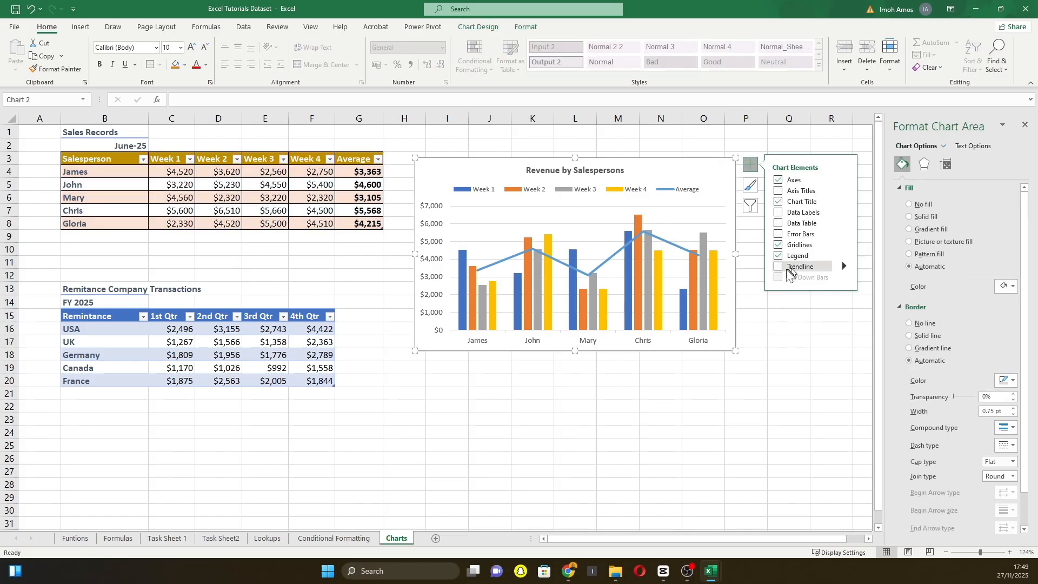
click(778, 267)
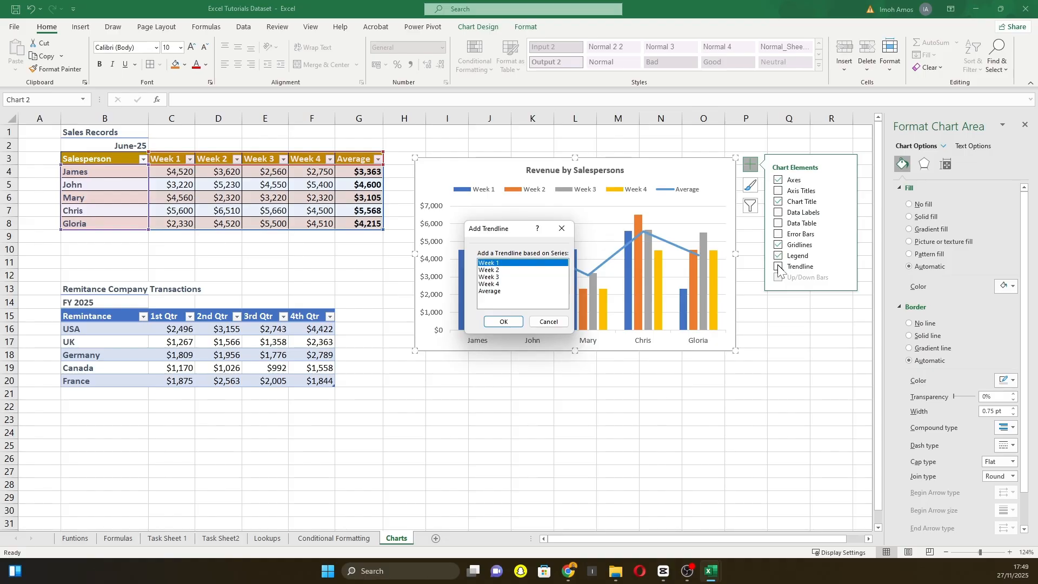
click(502, 323)
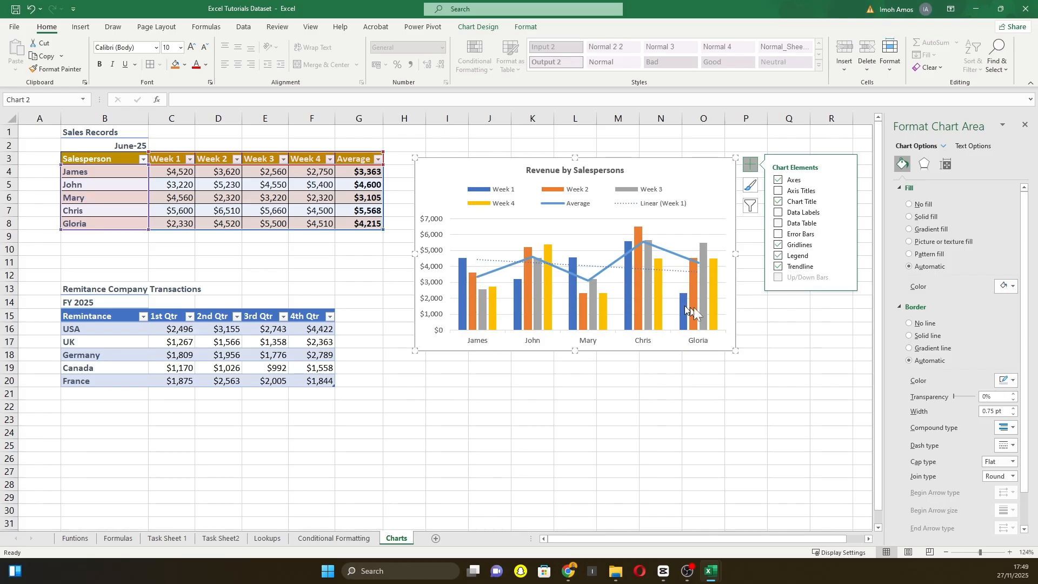
click(779, 267)
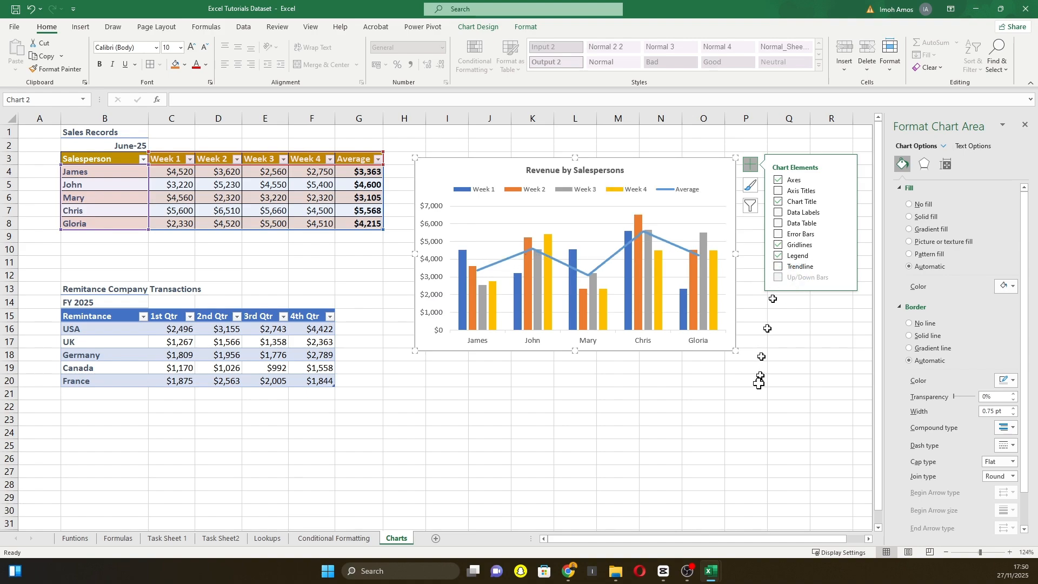
Step: Try chart Style 6 on the sales chart, and apply Style 1 instead
click(750, 187)
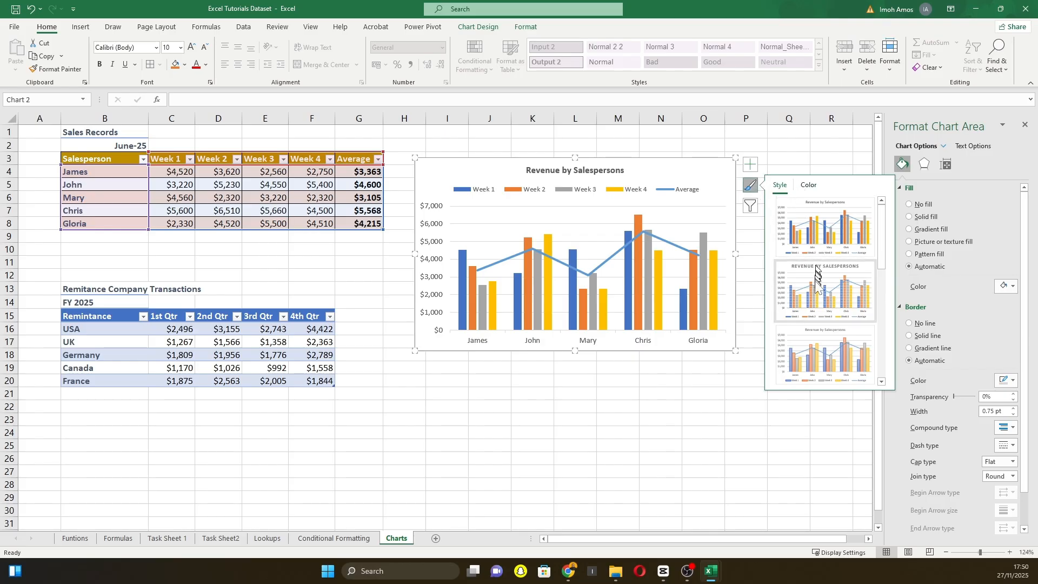
scroll(816, 289, down, 2)
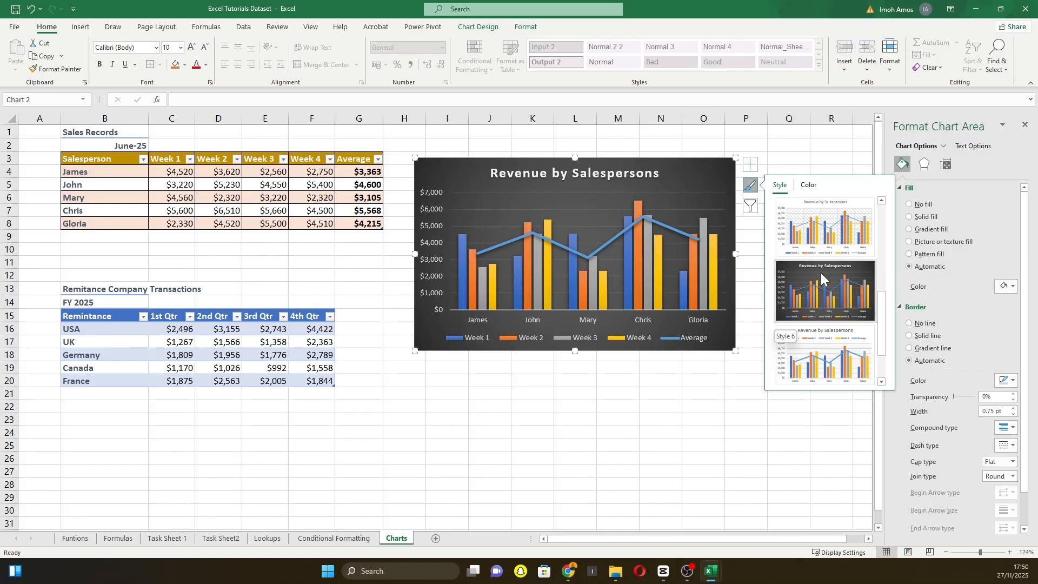
click(821, 273)
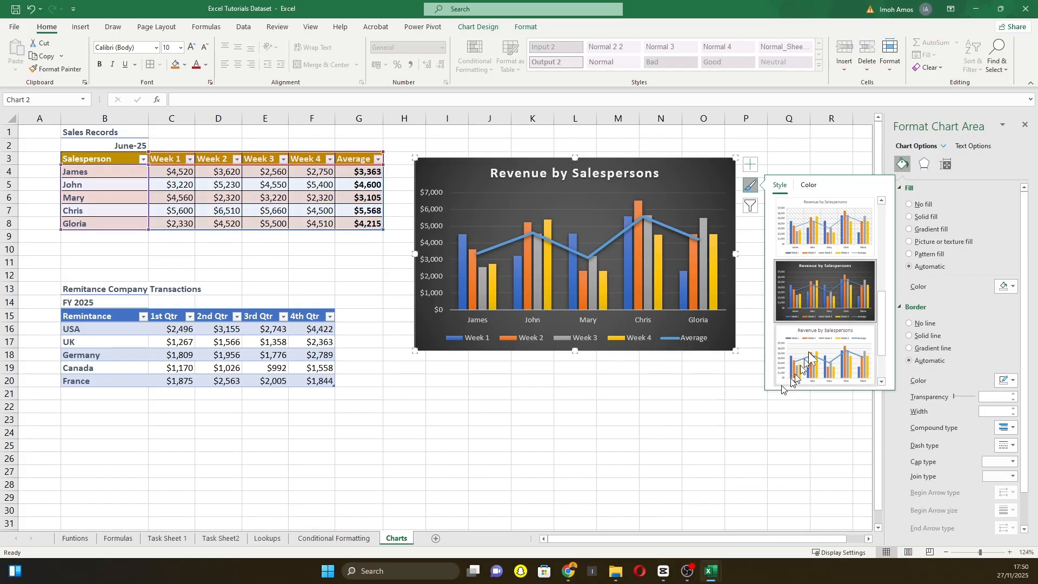
scroll(819, 313, down, 1)
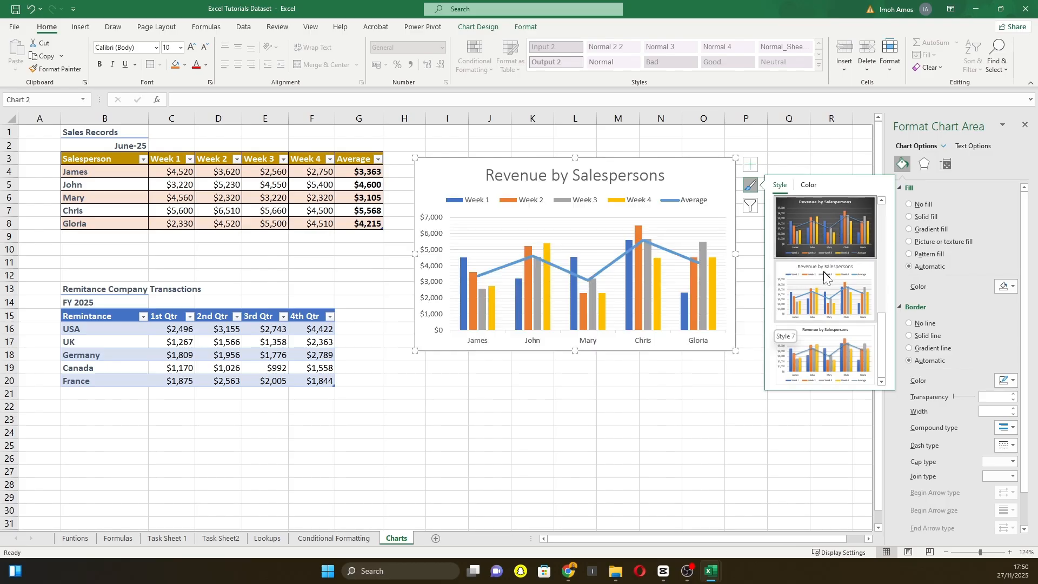
scroll(824, 276, up, 2)
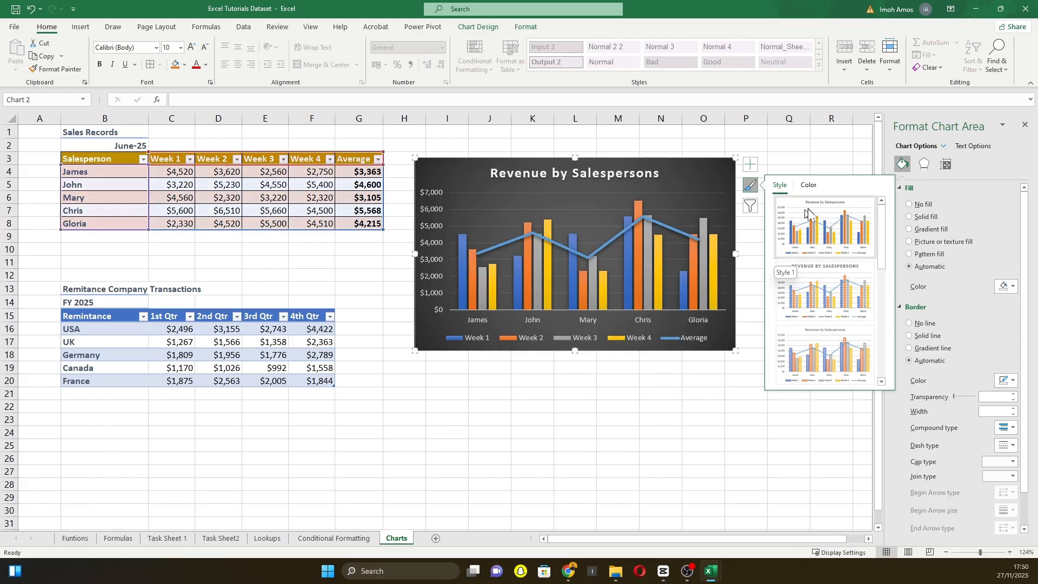
click(814, 208)
Step: Try the orange-yellow-green and monochromatic green palettes on the sales chart, and settle on the blue and gray Colorful palette
click(809, 185)
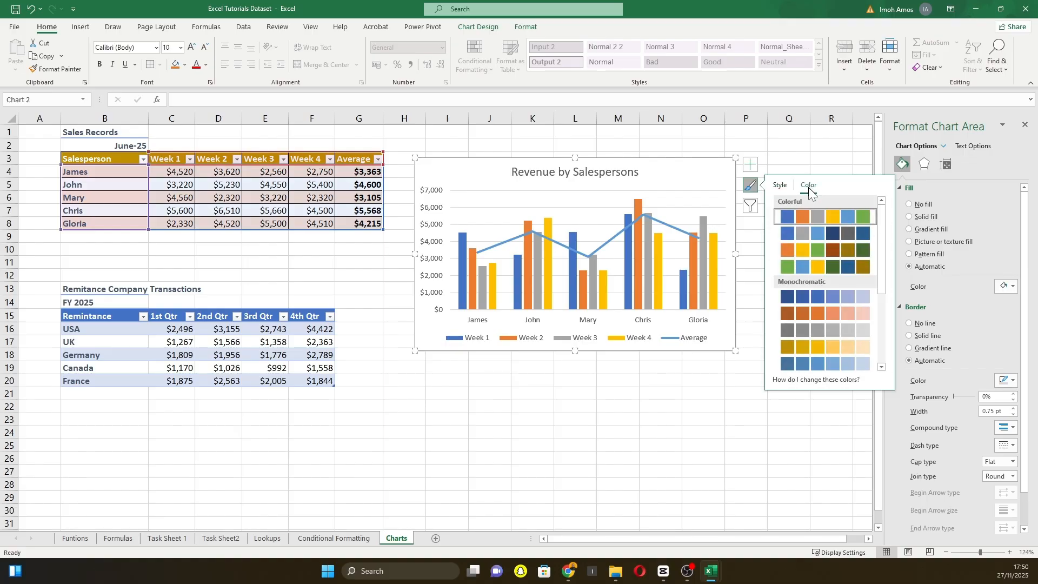
click(829, 237)
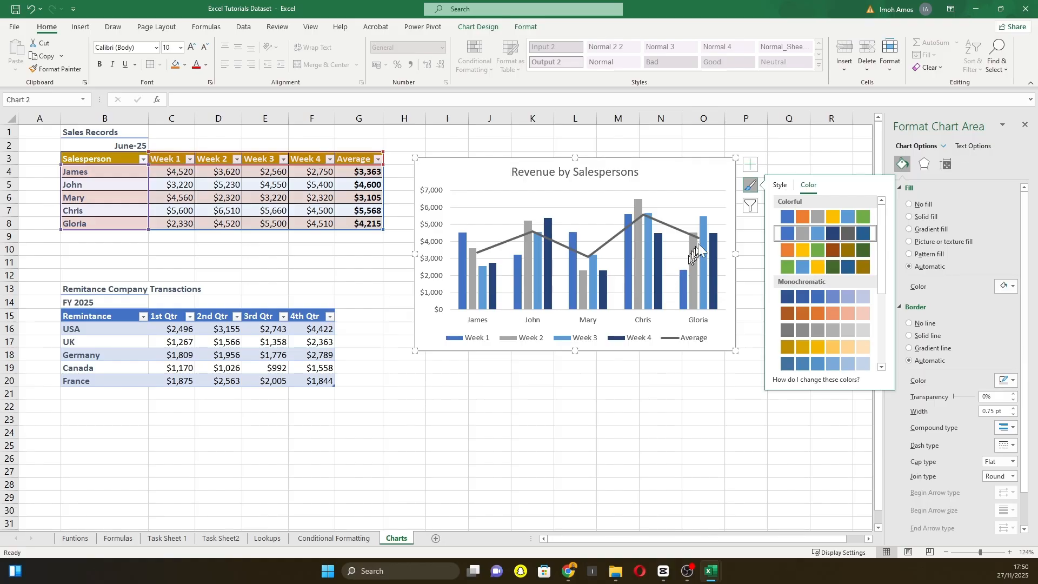
click(844, 250)
scroll(858, 256, down, 3)
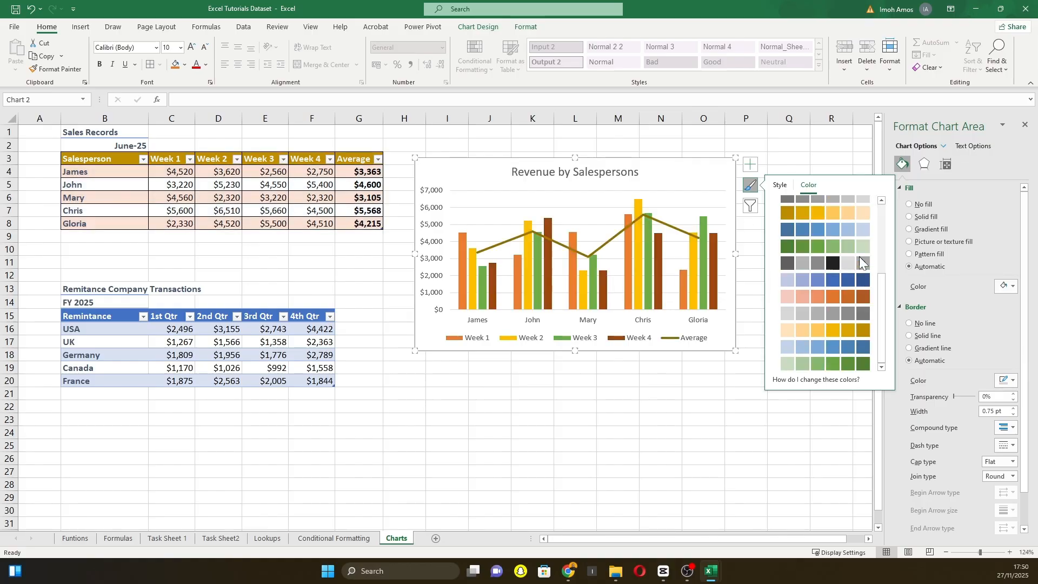
click(843, 364)
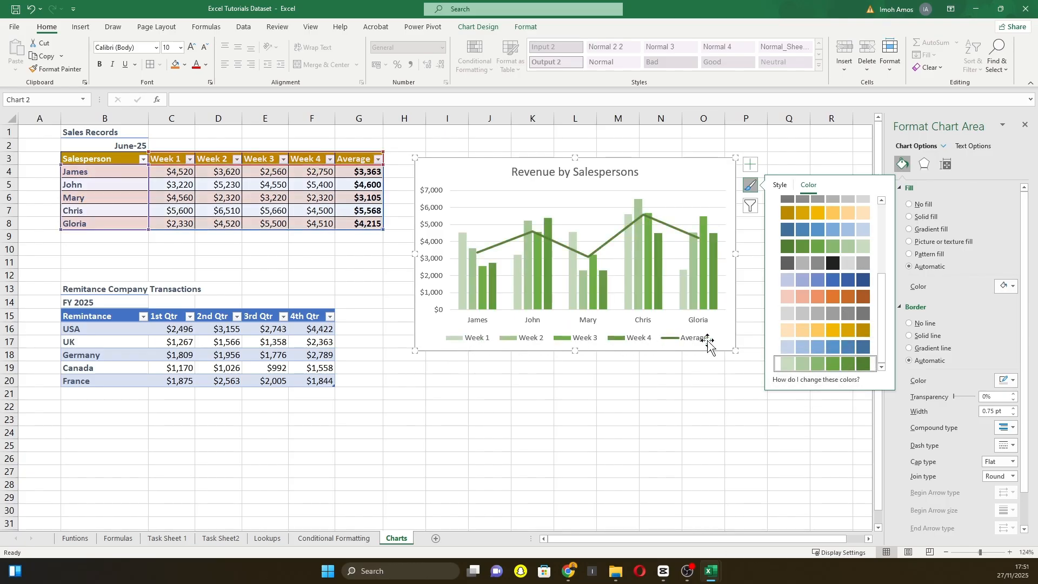
scroll(849, 307, up, 3)
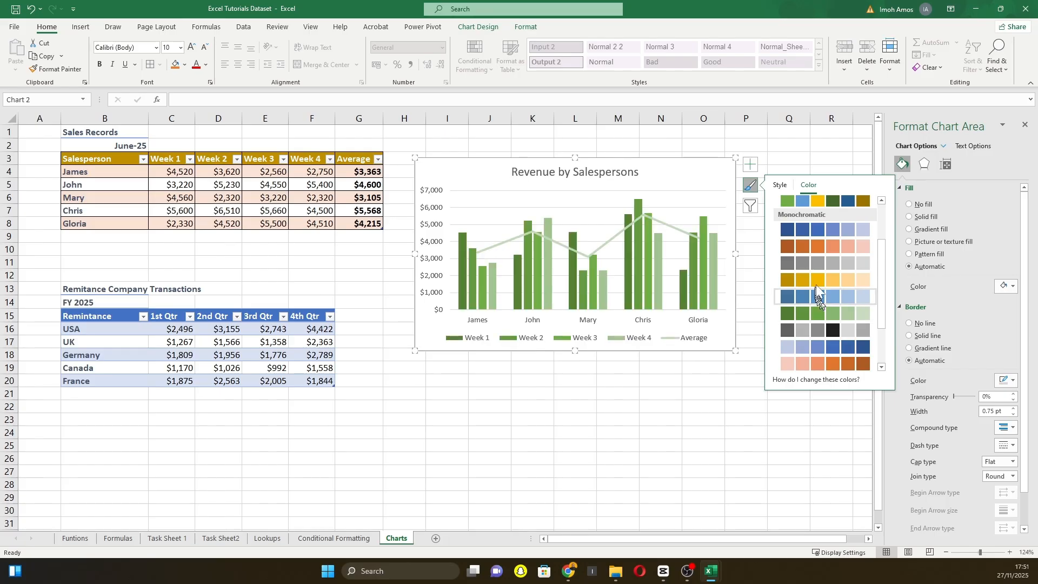
scroll(835, 232, up, 2)
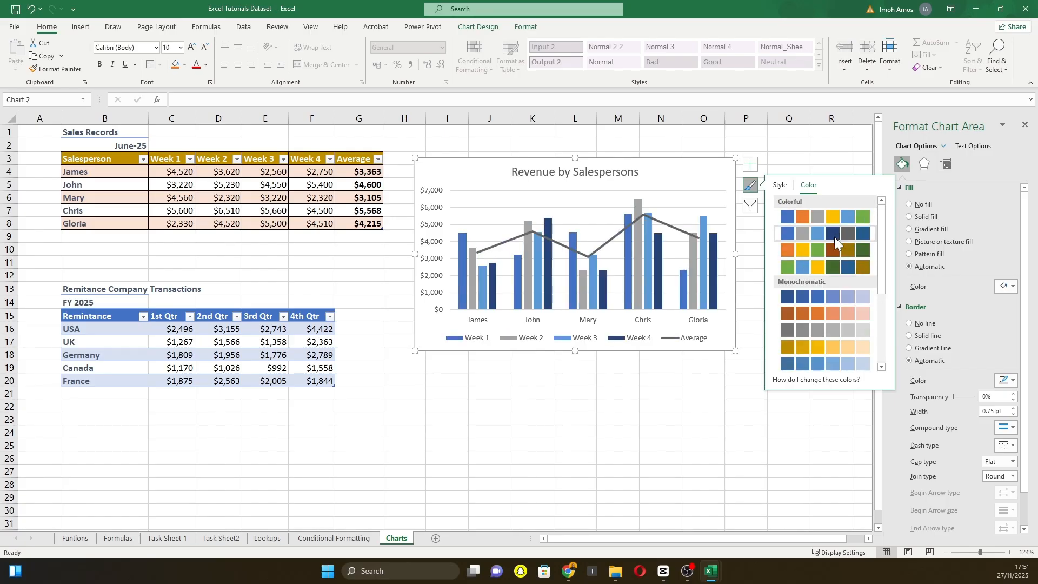
click(835, 237)
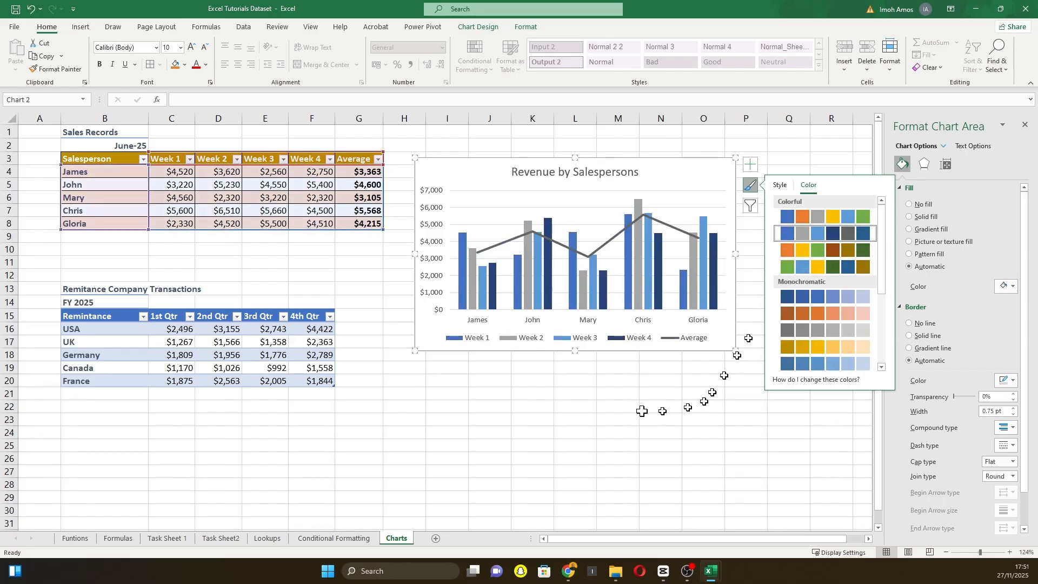
Step: Preview the workbook's theme color sets, and save the current colors as a custom set named Custom 1
click(637, 174)
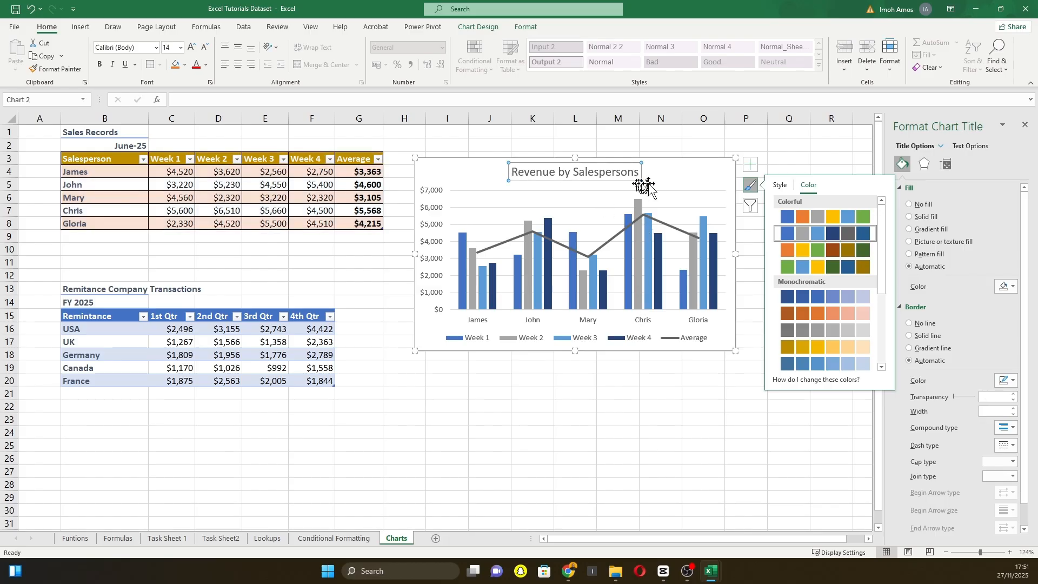
click(673, 176)
scroll(822, 281, down, 4)
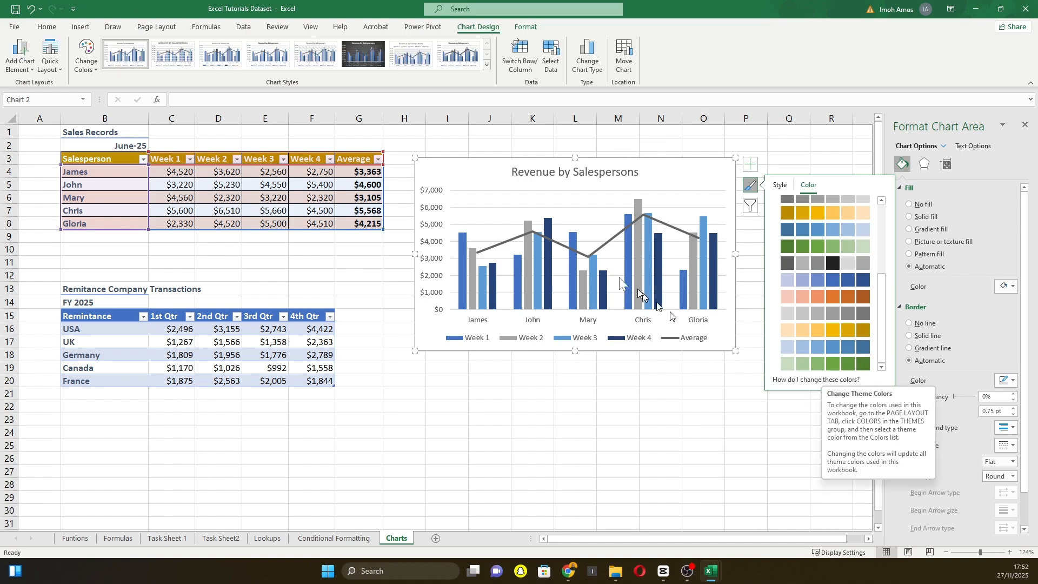
click(145, 28)
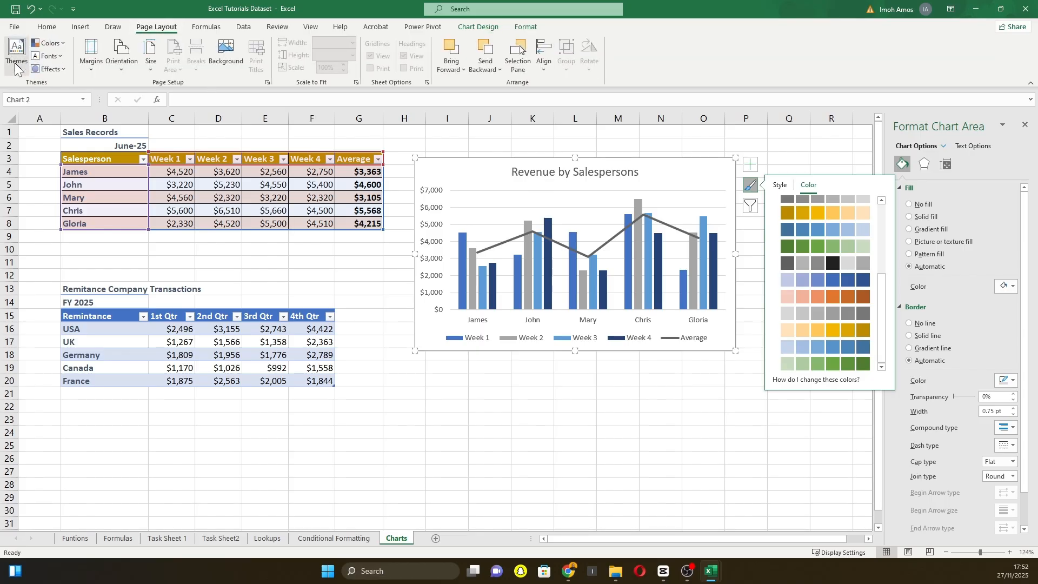
click(49, 43)
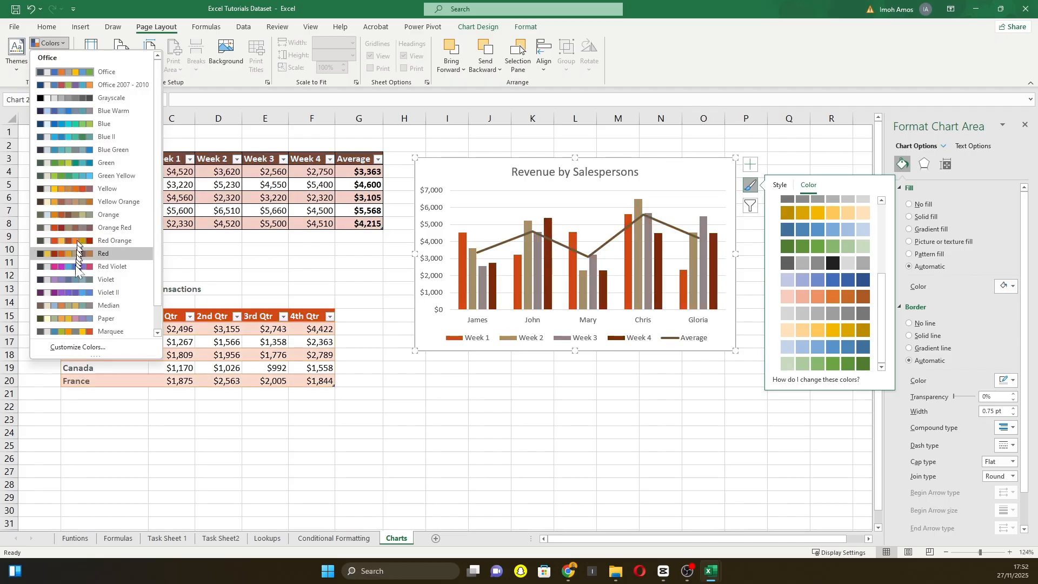
click(82, 345)
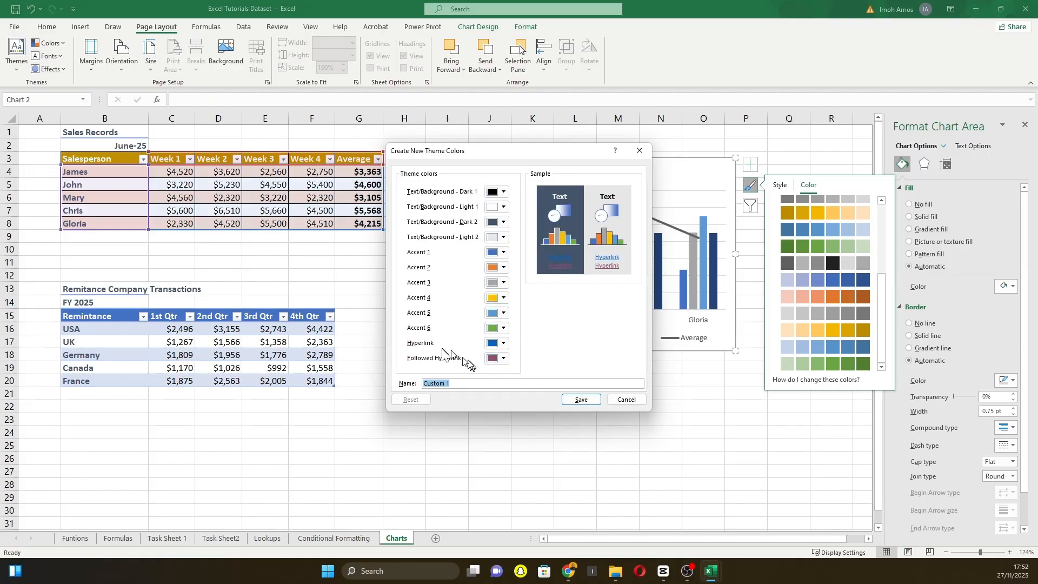
click(581, 400)
click(480, 432)
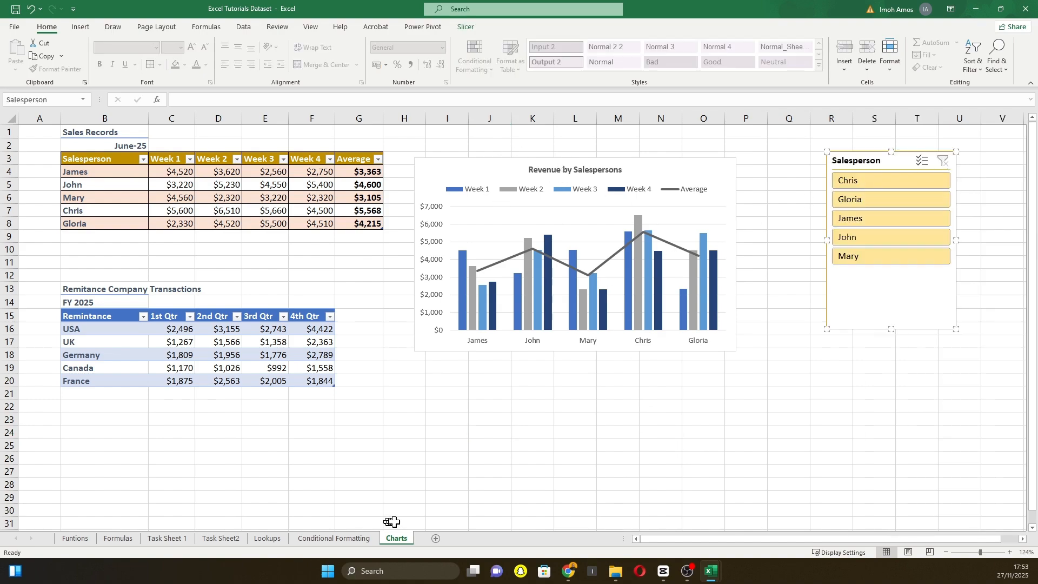
Step: Add a new worksheet named Dashboards and hide its gridlines
click(436, 538)
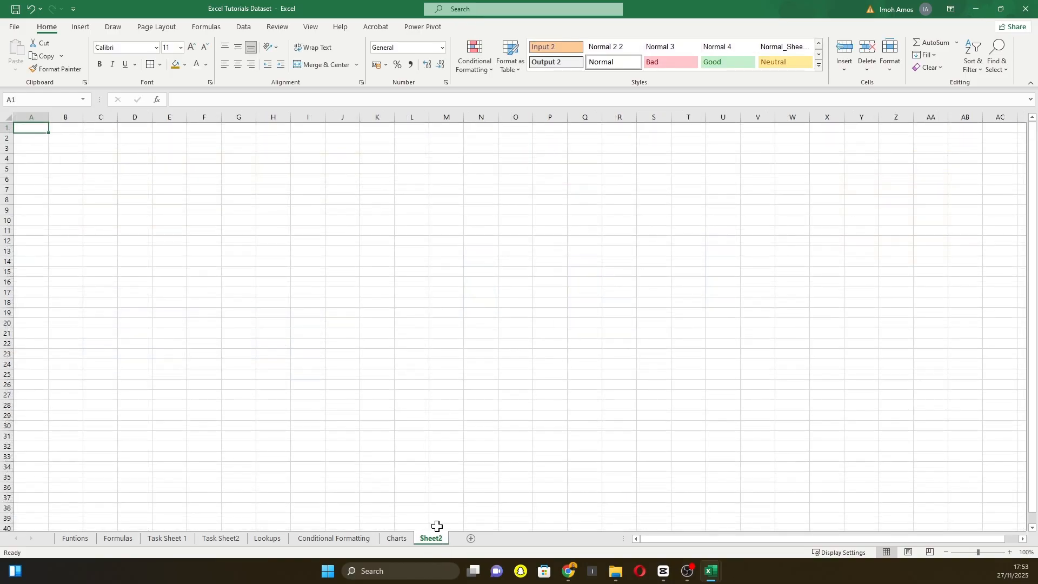
double_click(437, 539)
text(Dashboards)
click(497, 511)
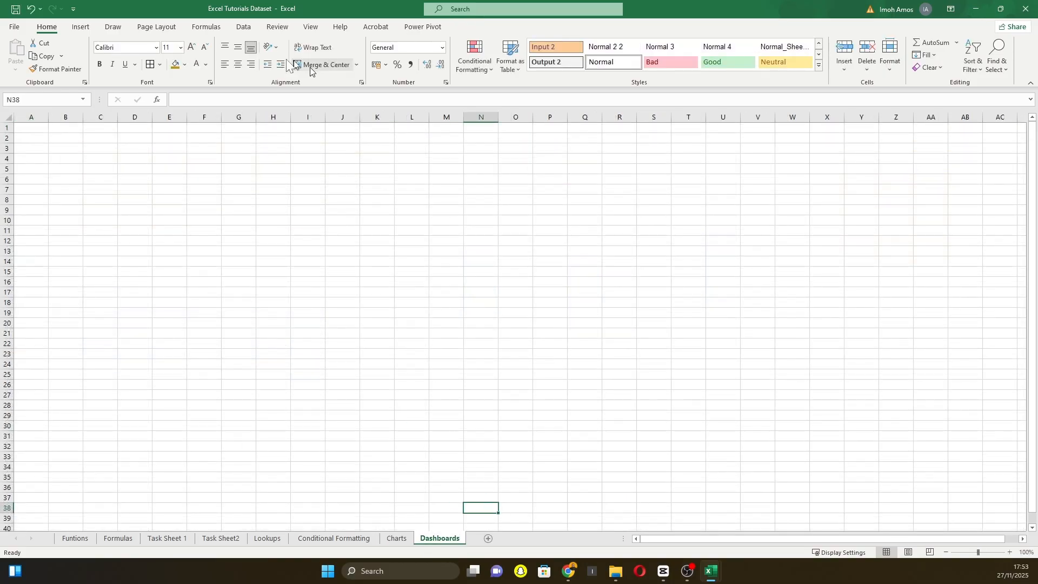
click(307, 28)
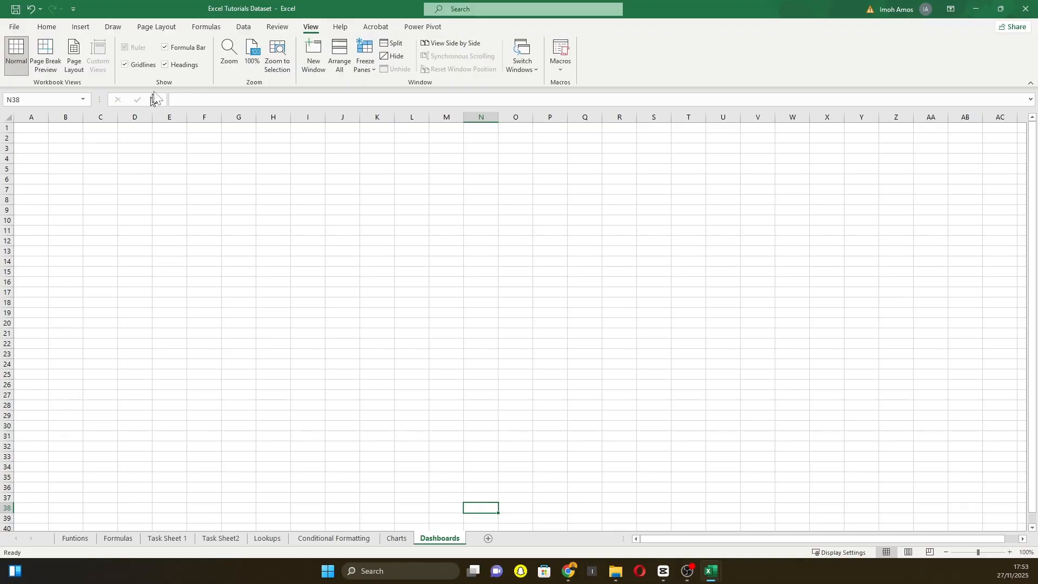
click(125, 64)
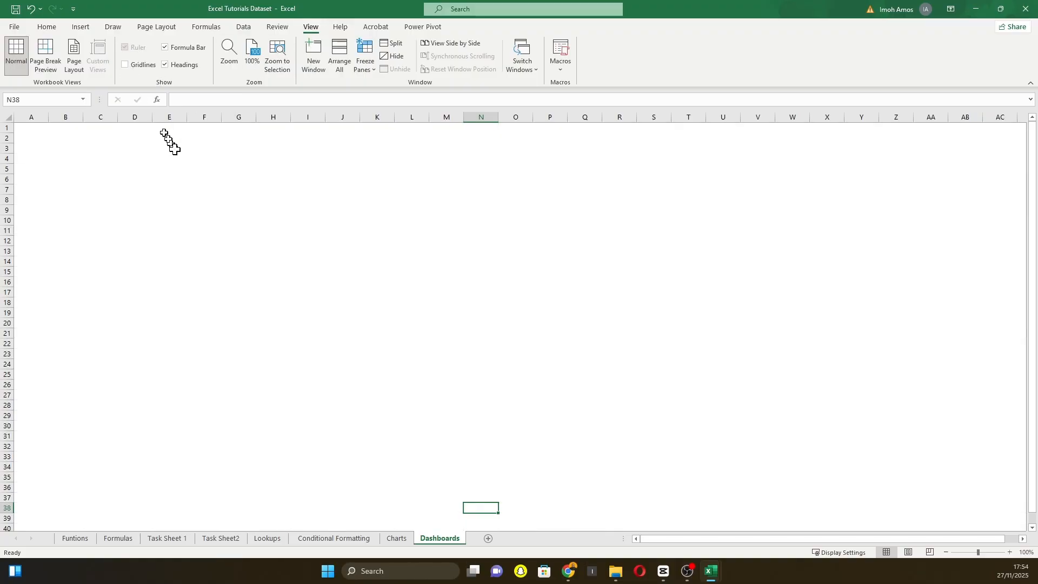
Step: Copy the Revenue by Salespersons chart from the Charts sheet to the Dashboards sheet at cell B4
click(395, 539)
click(448, 169)
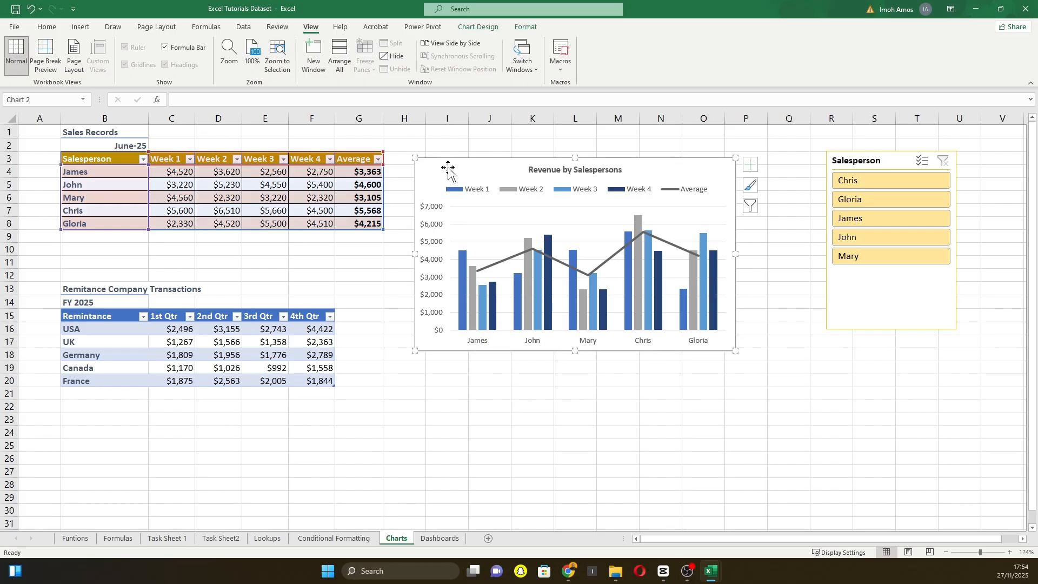
click(428, 540)
click(69, 158)
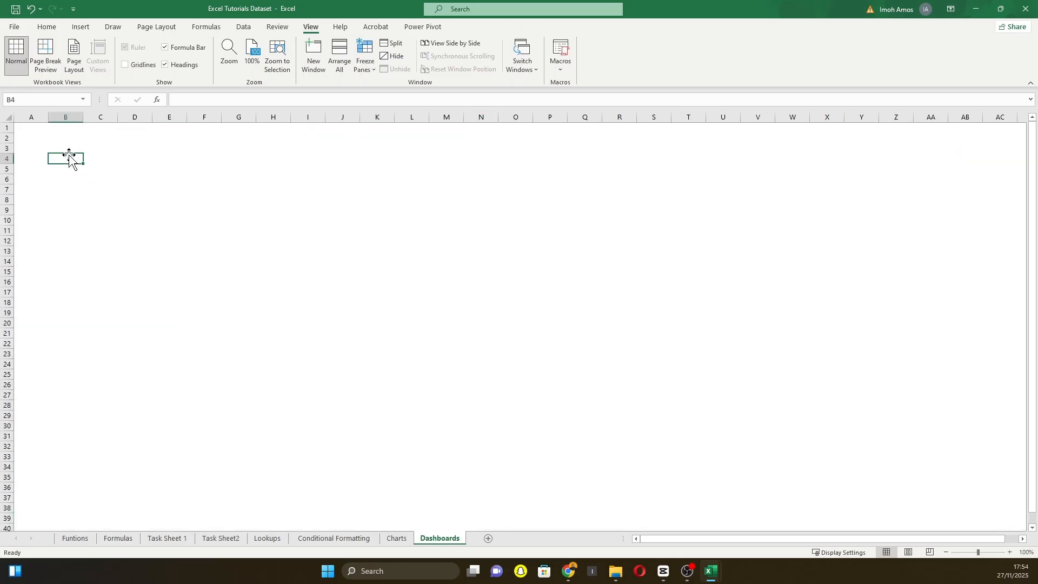
key(ctrl+v)
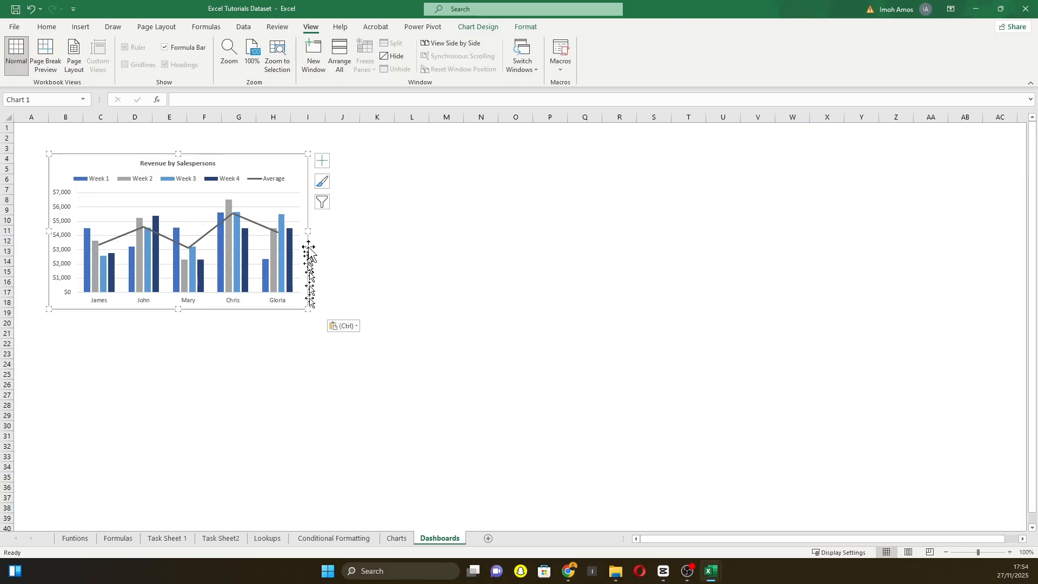
click(341, 295)
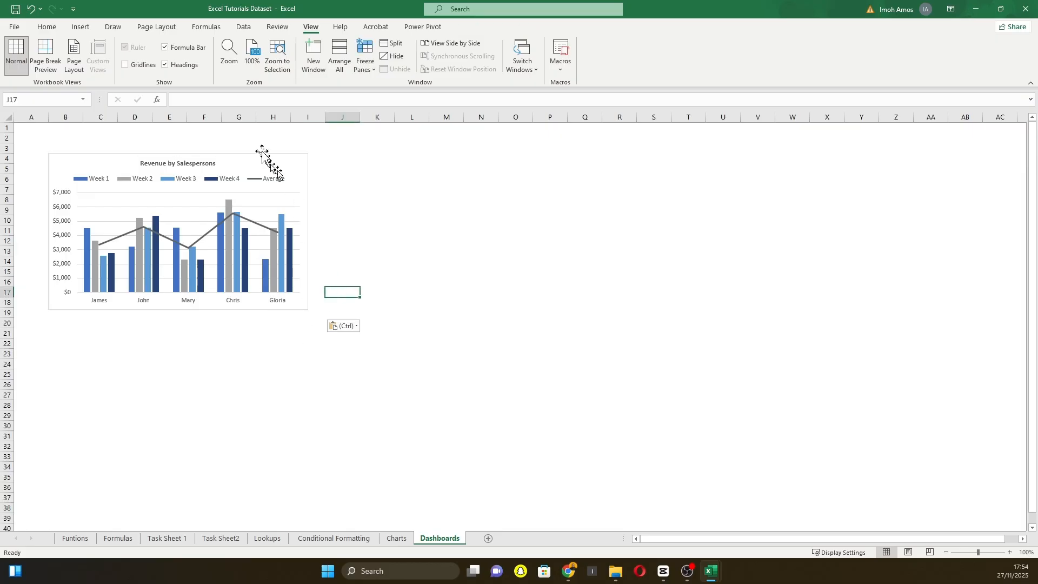
Step: Move the revenue chart on the Dashboards sheet down to row 6 and enter the heading DASHBOARD in cell D3
drag(264, 158, 275, 184)
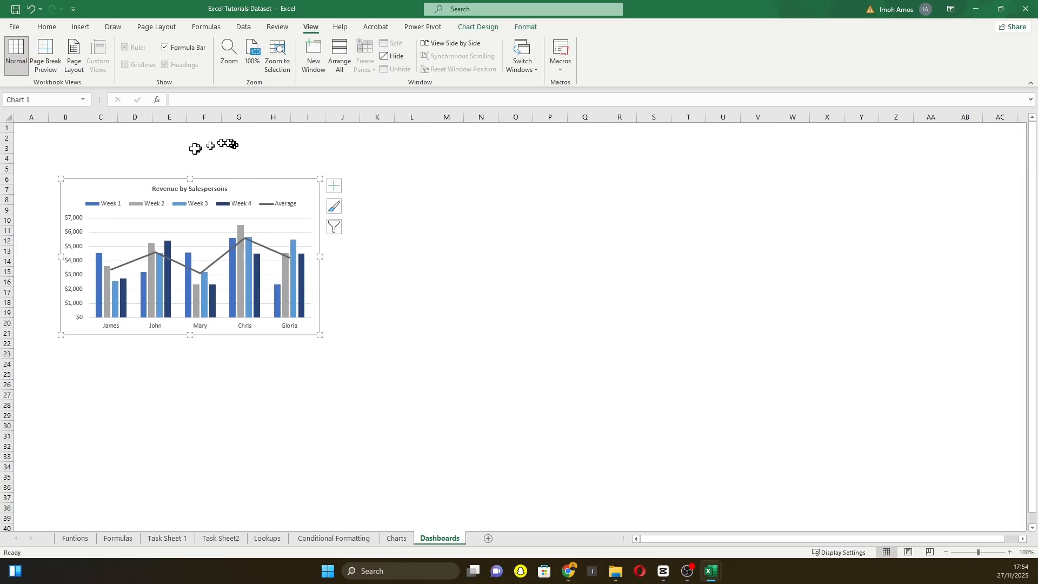
click(151, 151)
text(DASHBOARD)
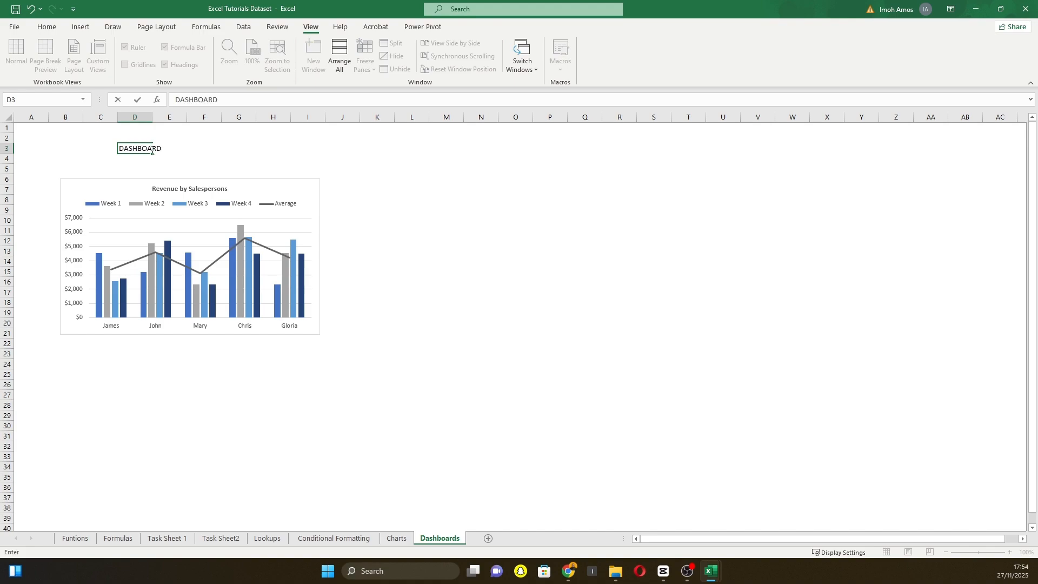
click(110, 149)
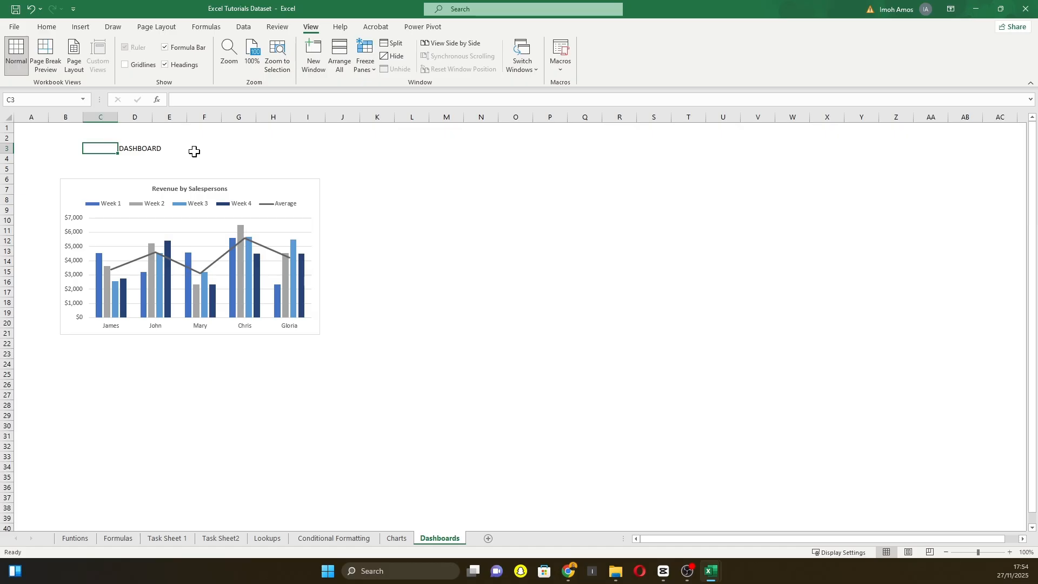
click(150, 150)
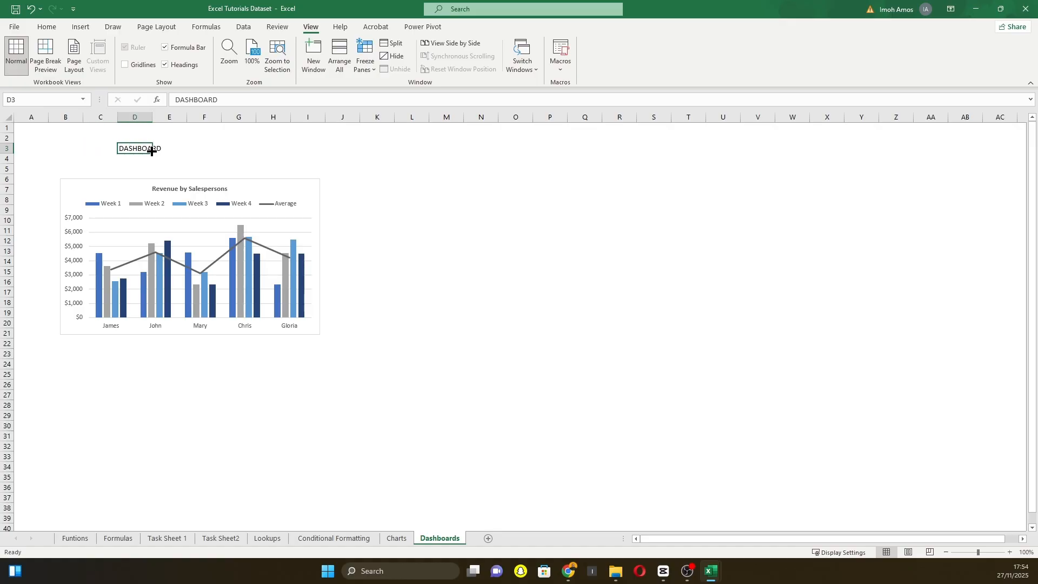
Step: On the Charts sheet, shift the Revenue by Salespersons chart up to row 1 and bring the Salesperson slicer closer beside it
click(398, 538)
drag(645, 166, 673, 146)
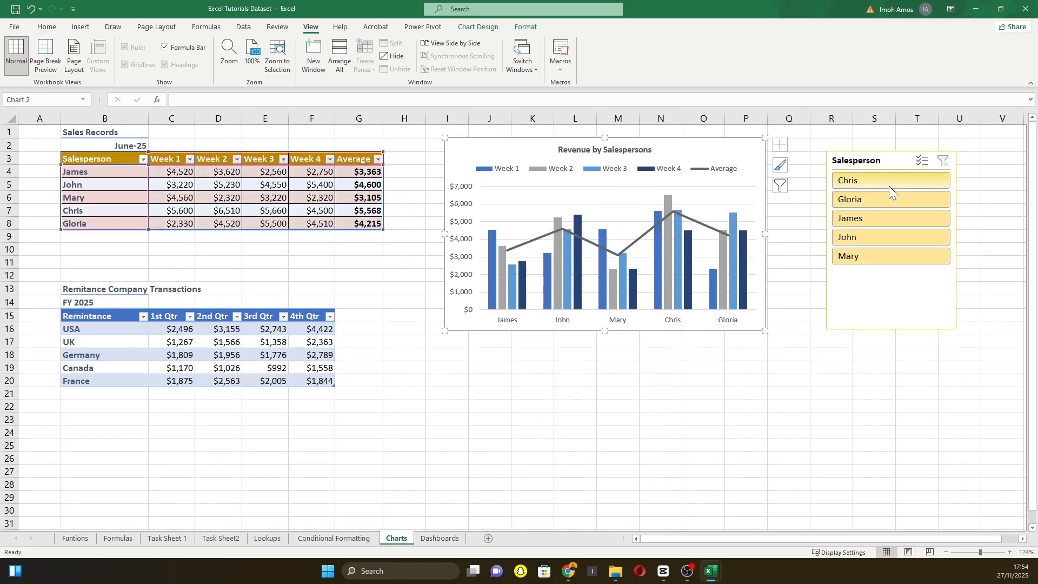
drag(881, 161, 857, 162)
Step: Filter the sales table and chart to one salesperson at a time with the slicer, and clear the filter
click(845, 183)
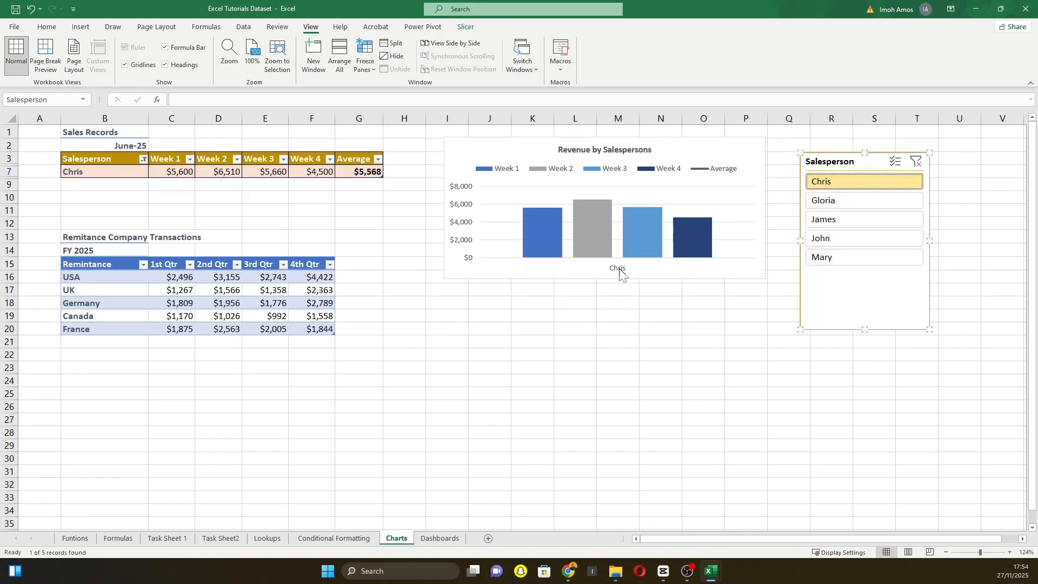
click(827, 205)
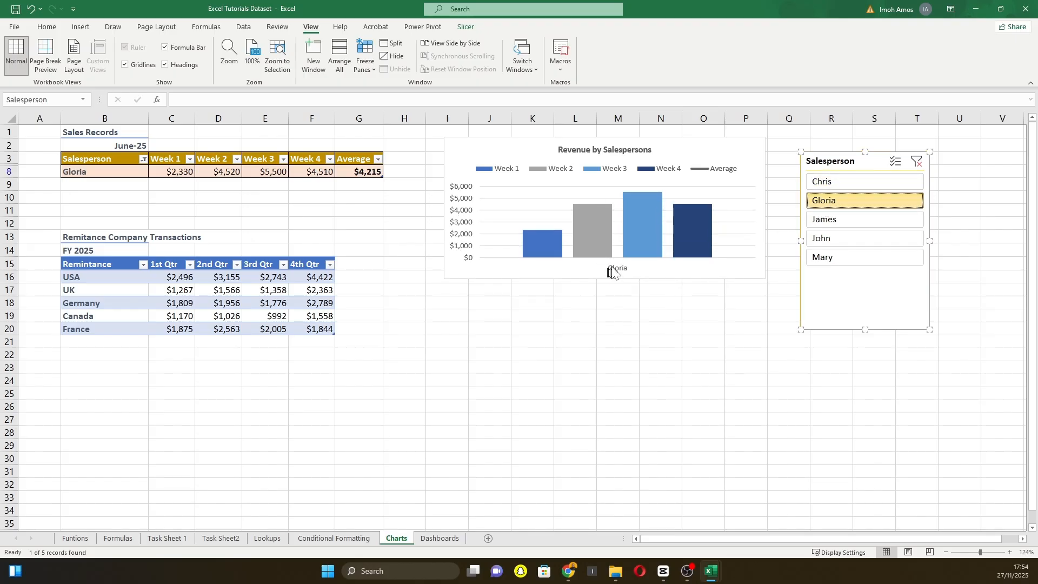
click(823, 218)
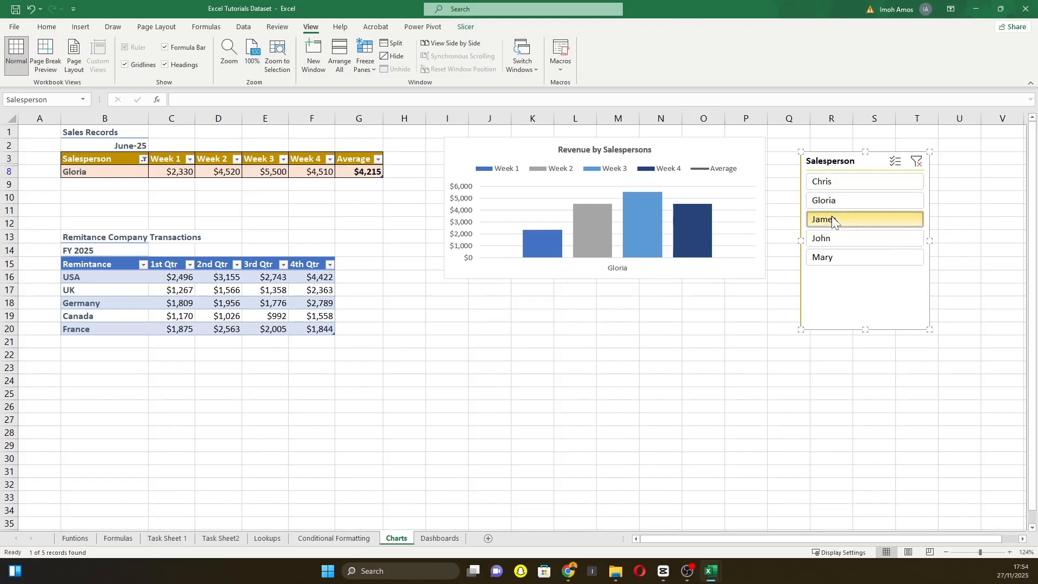
click(917, 163)
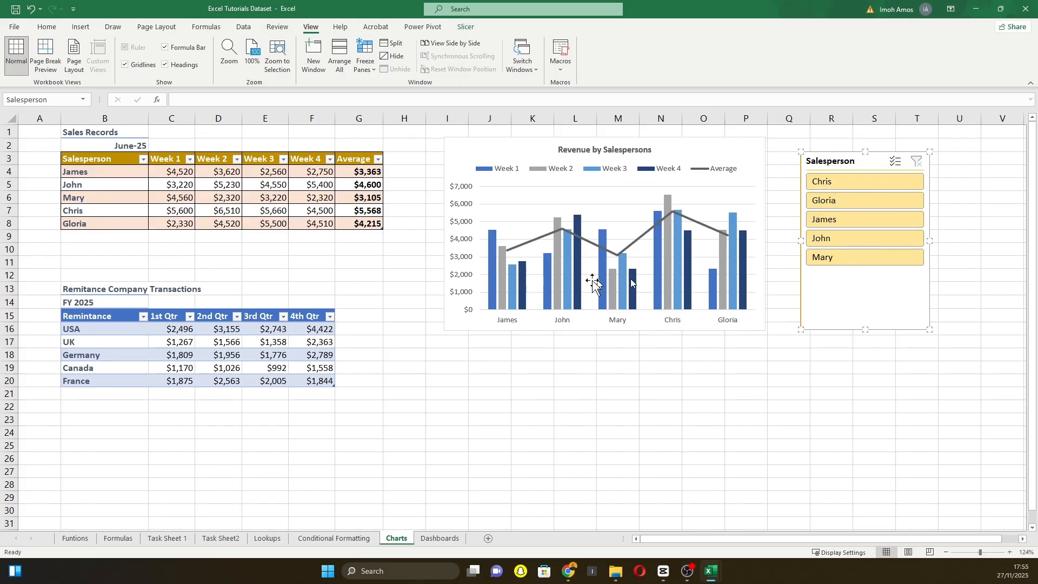
Step: Format the chart's Average line as solid orange with a 1.5 pt width, leaving the join type round and smoothing off
double_click(644, 236)
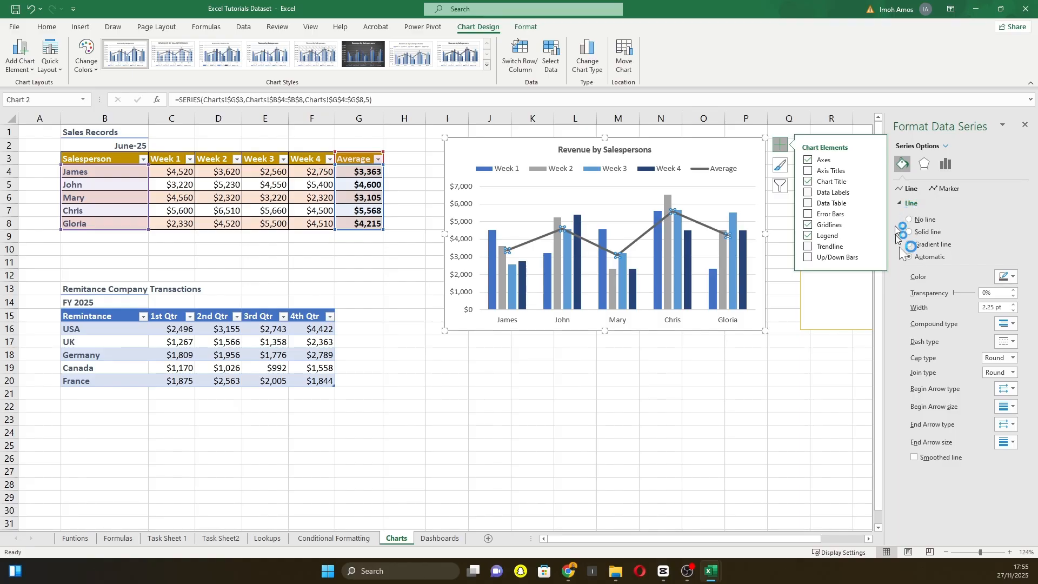
click(1007, 277)
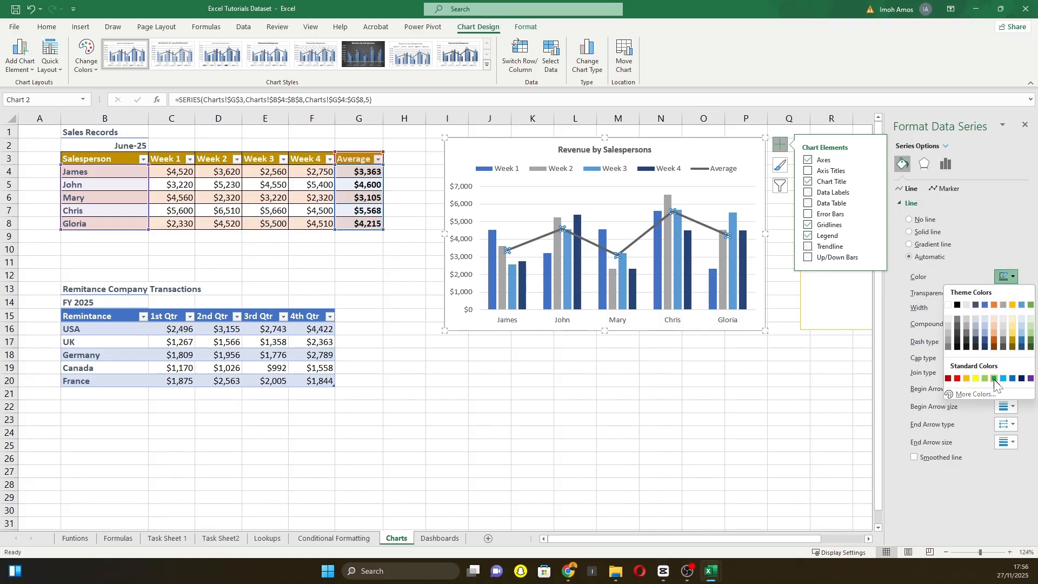
click(968, 379)
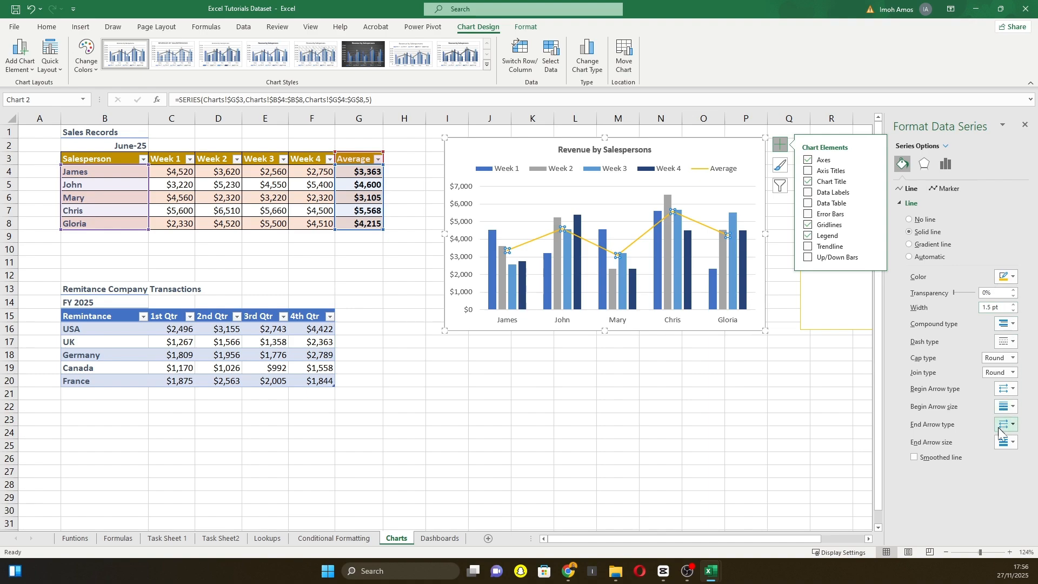
click(1015, 373)
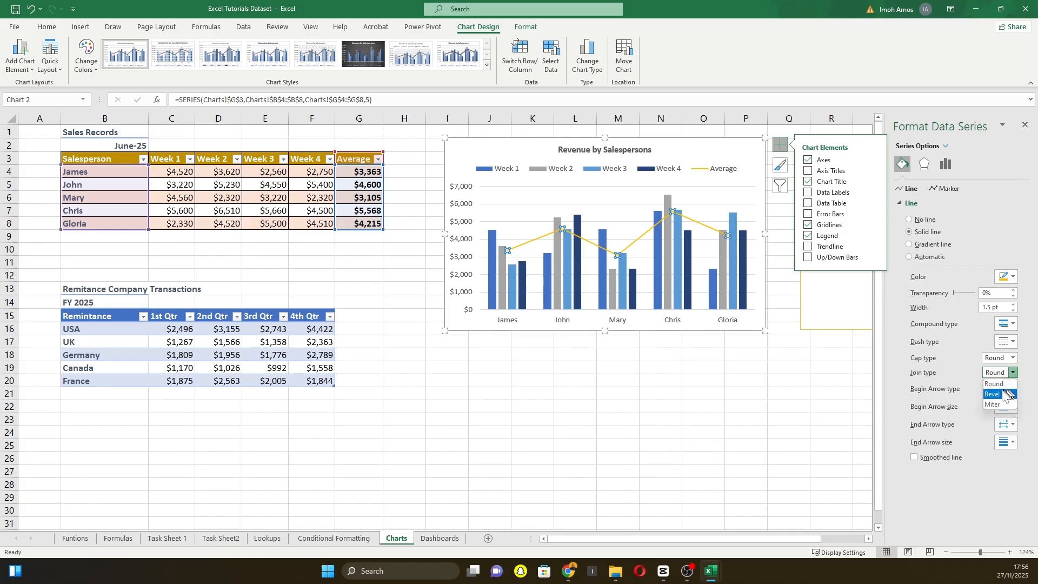
click(918, 463)
click(914, 457)
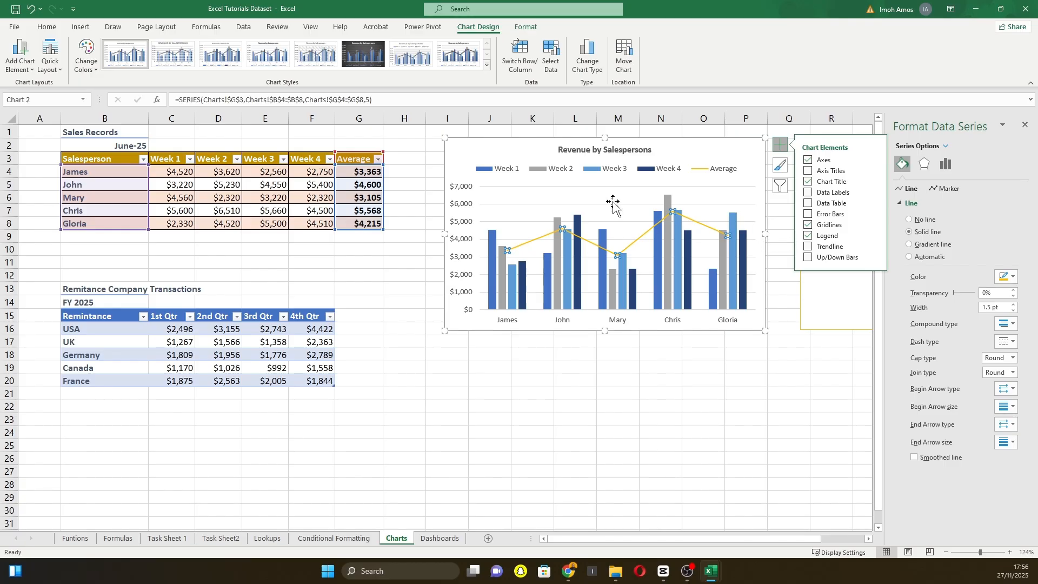
Step: Make the value axis labels of the Revenue by Salespersons chart bold
click(460, 190)
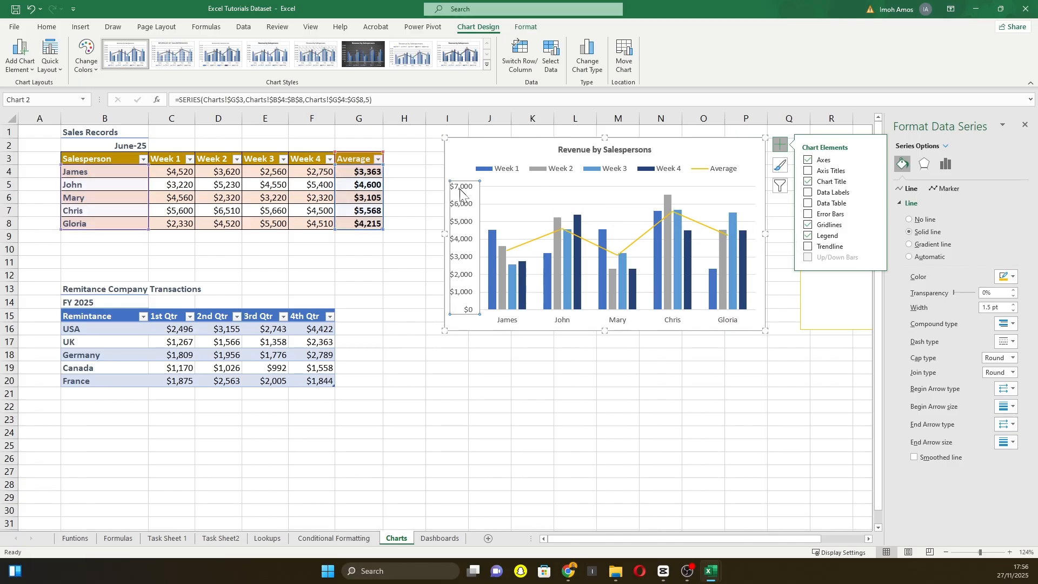
click(46, 28)
click(101, 65)
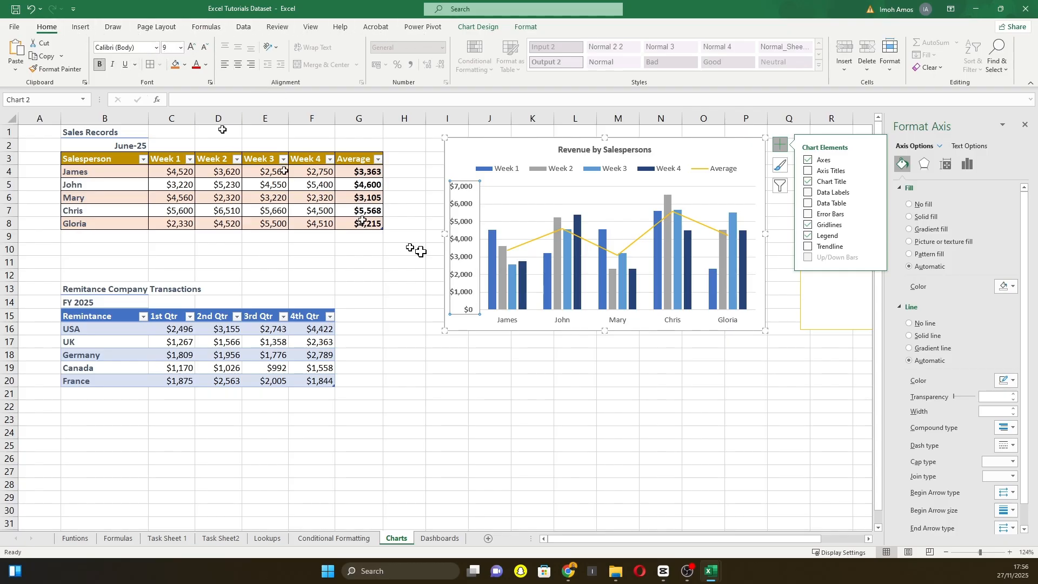
Step: Hide and restore the chart's legend, preview its placement options, and keep it above the plot
click(517, 174)
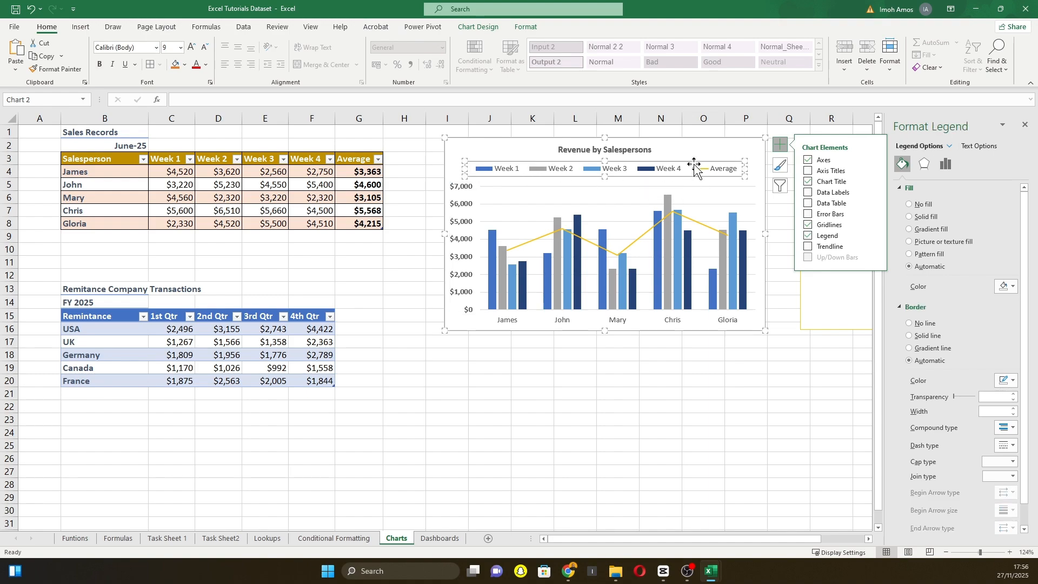
click(846, 238)
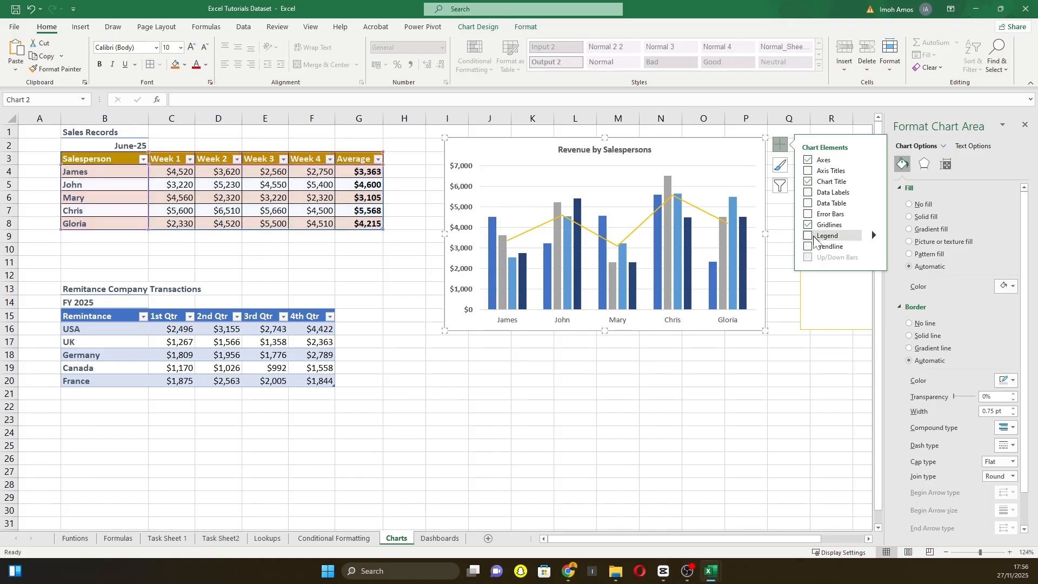
click(814, 241)
click(874, 236)
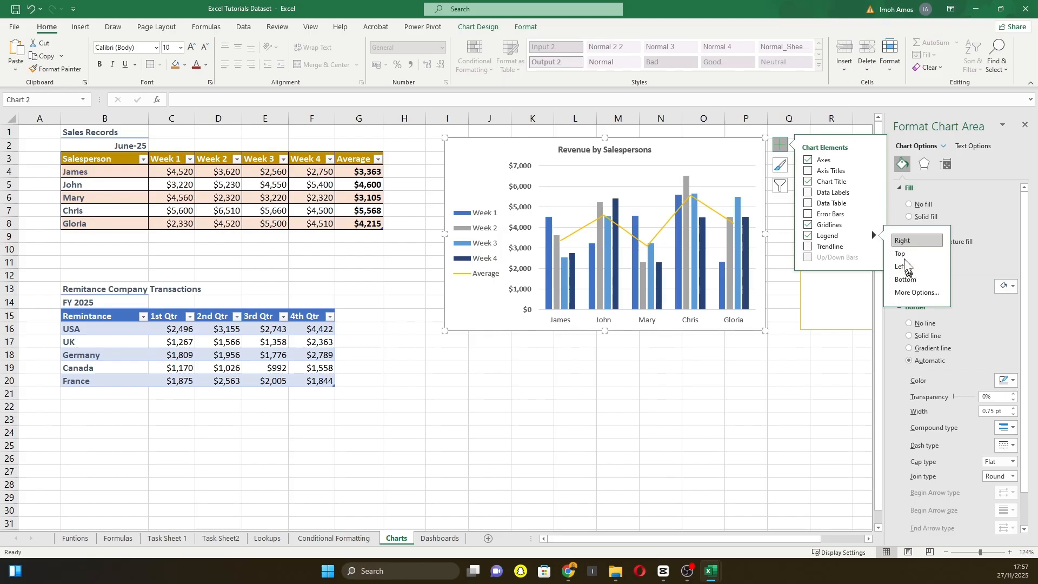
click(595, 351)
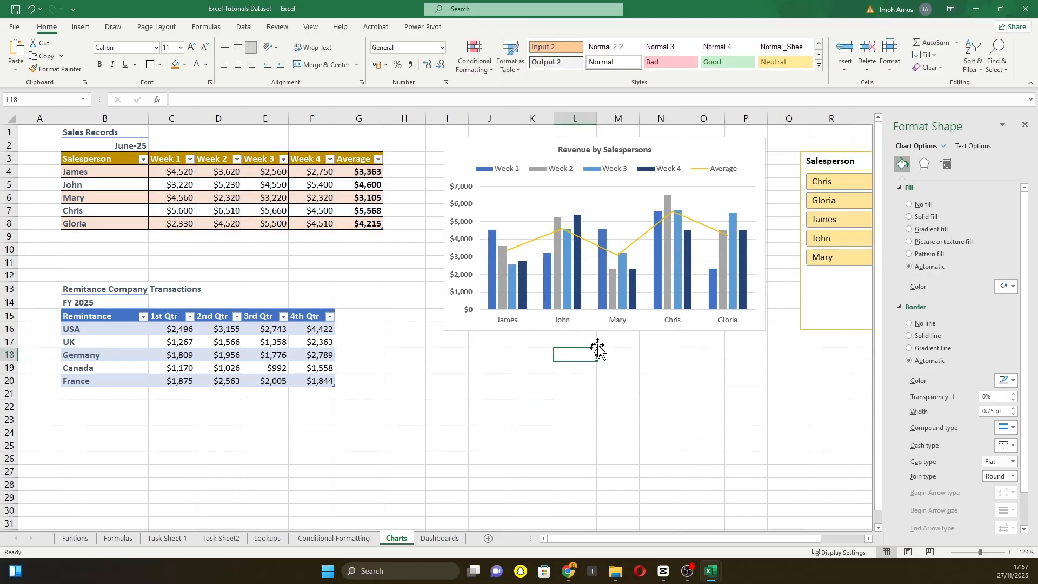
Step: Replace the Revenue by Salespersons chart with a 2-D pie chart of B3:G8, positioned beside the remittance table from about row 11
click(666, 250)
click(499, 419)
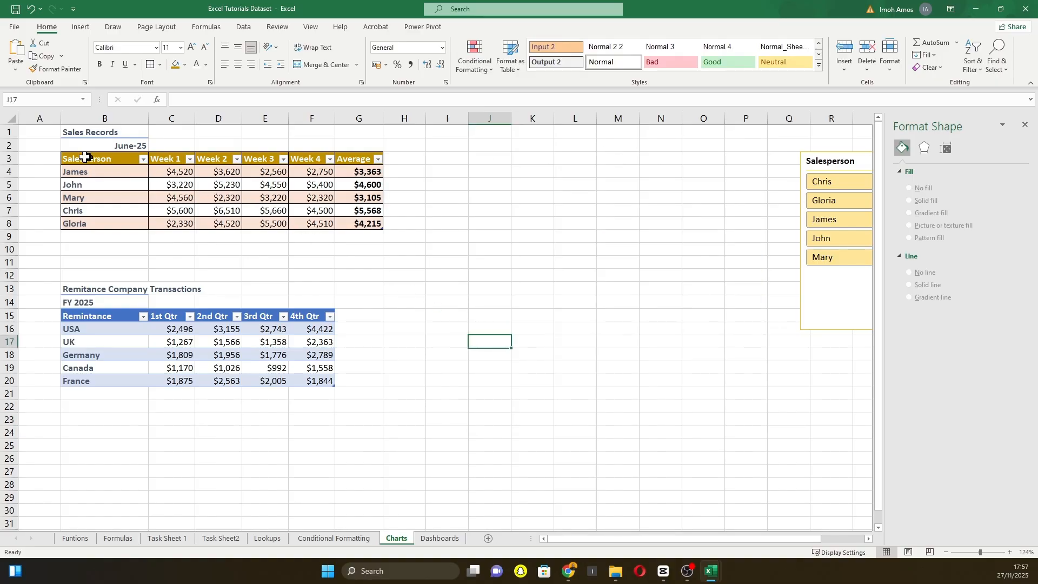
drag(85, 157, 373, 224)
click(81, 27)
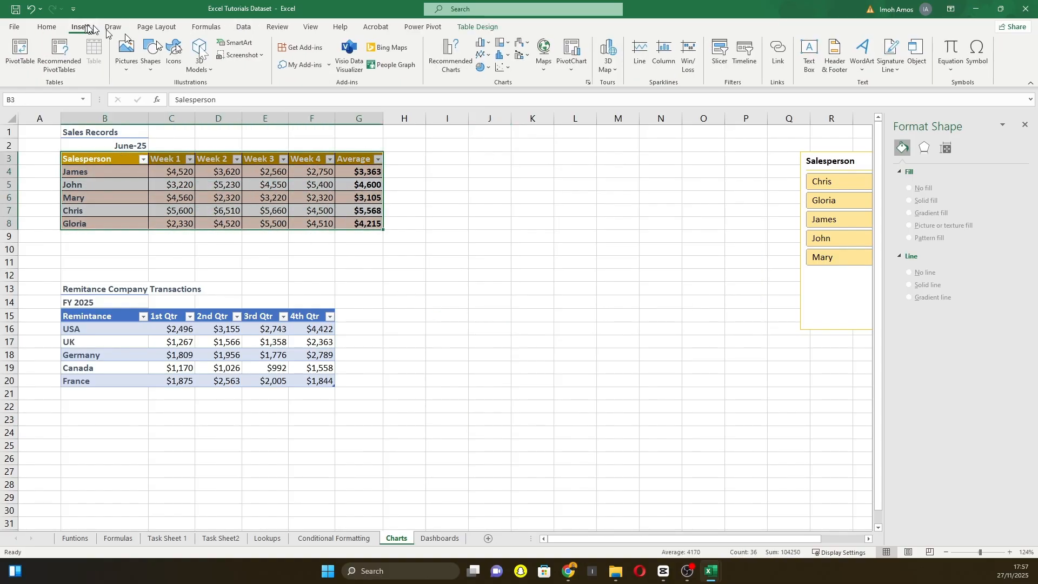
click(482, 67)
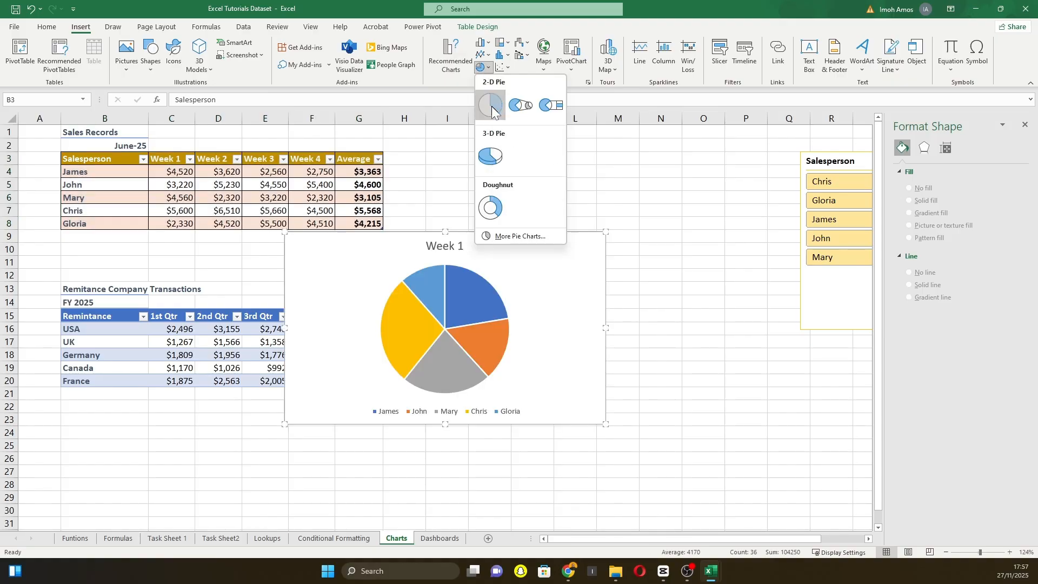
click(492, 107)
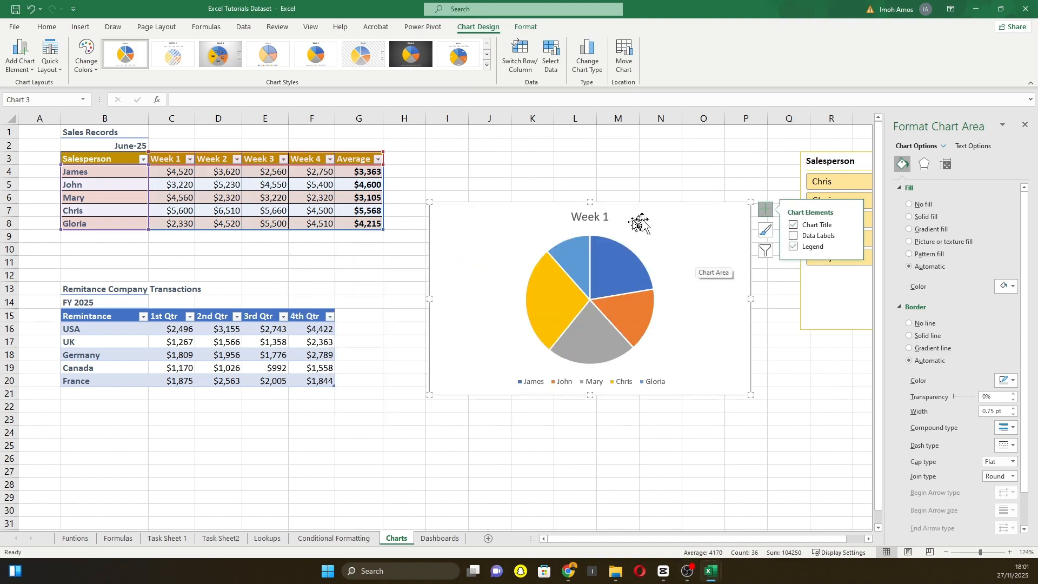
drag(640, 220, 620, 185)
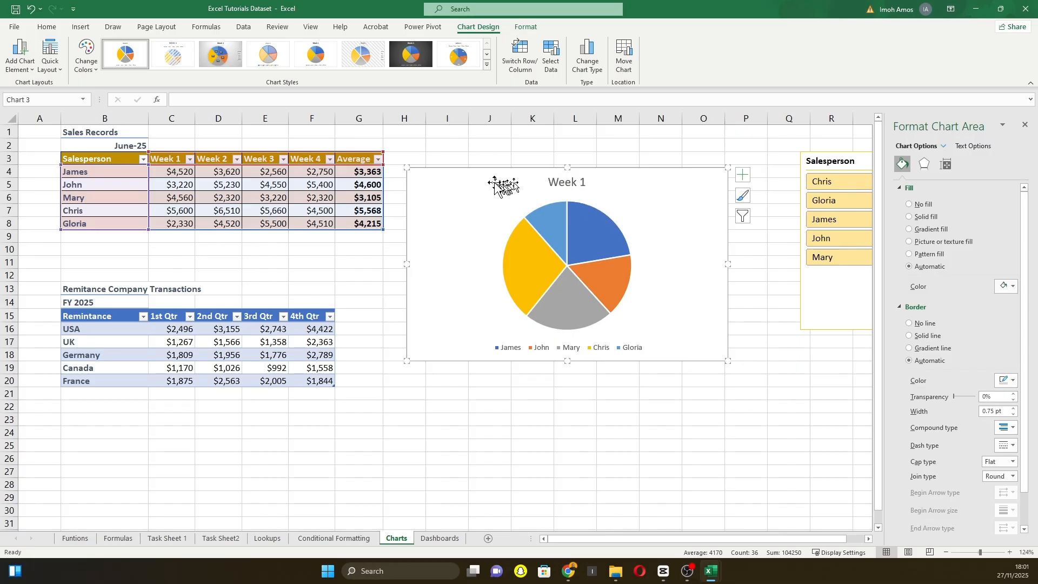
drag(485, 179, 483, 269)
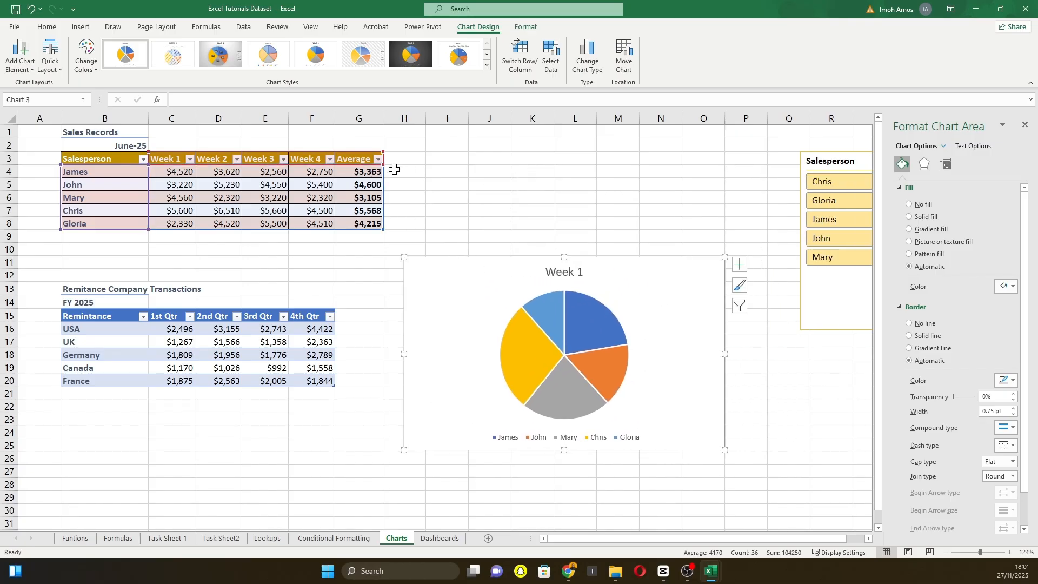
Step: Add a column headed % of Average to the sales table, starting in cell H3
click(403, 158)
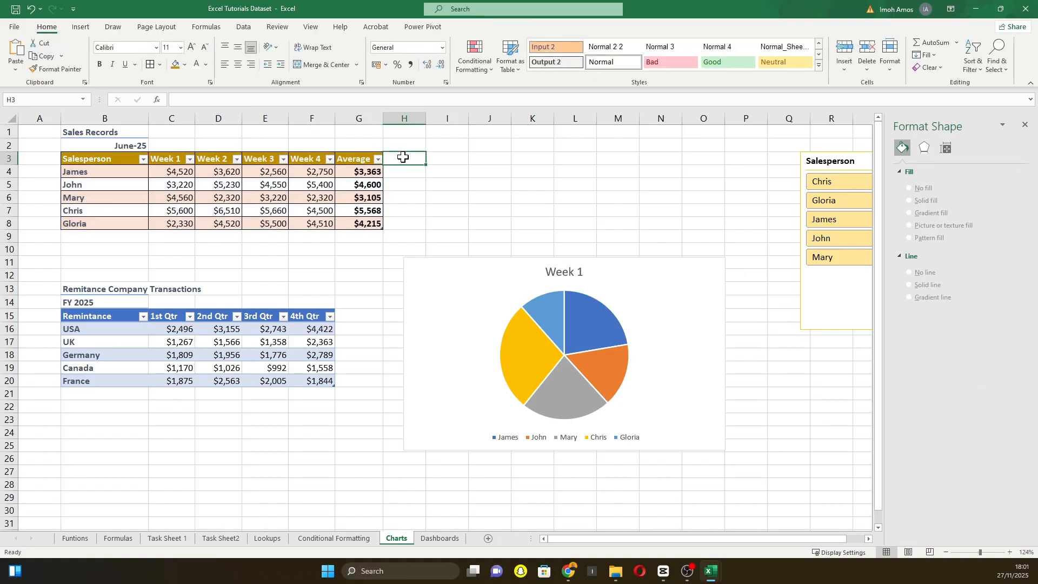
text(% of Average)
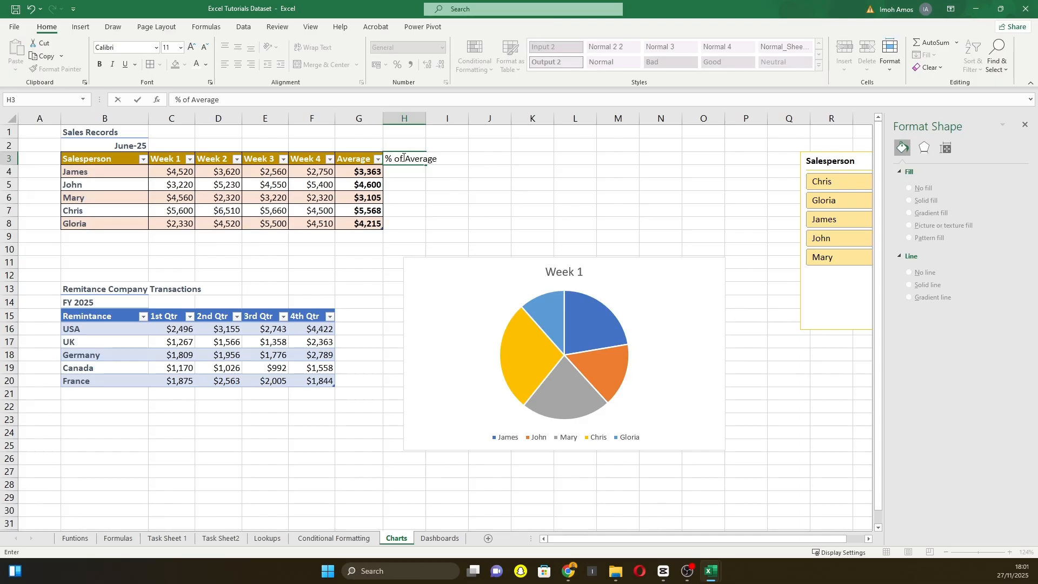
key(Return)
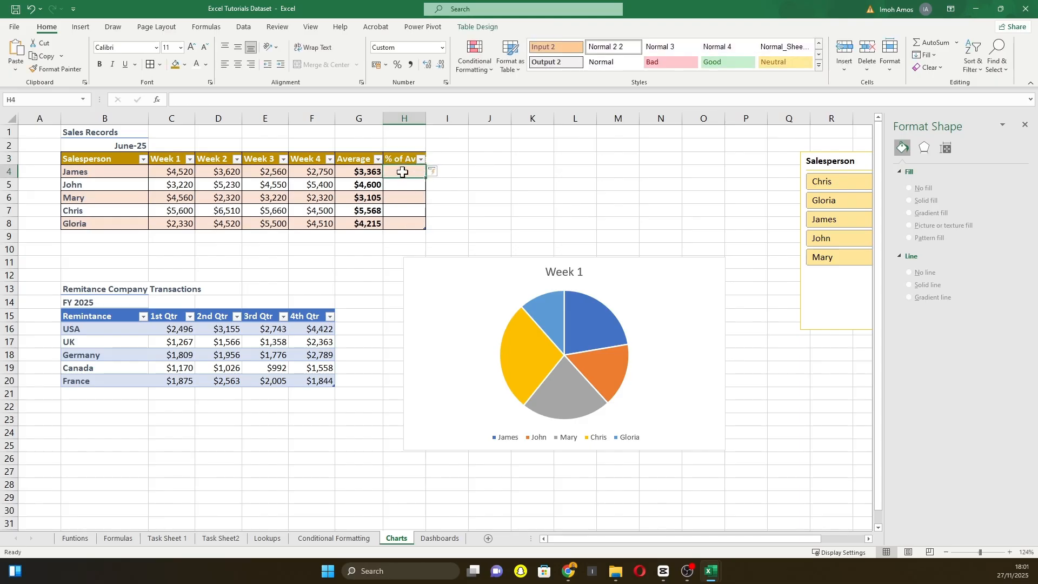
click(367, 170)
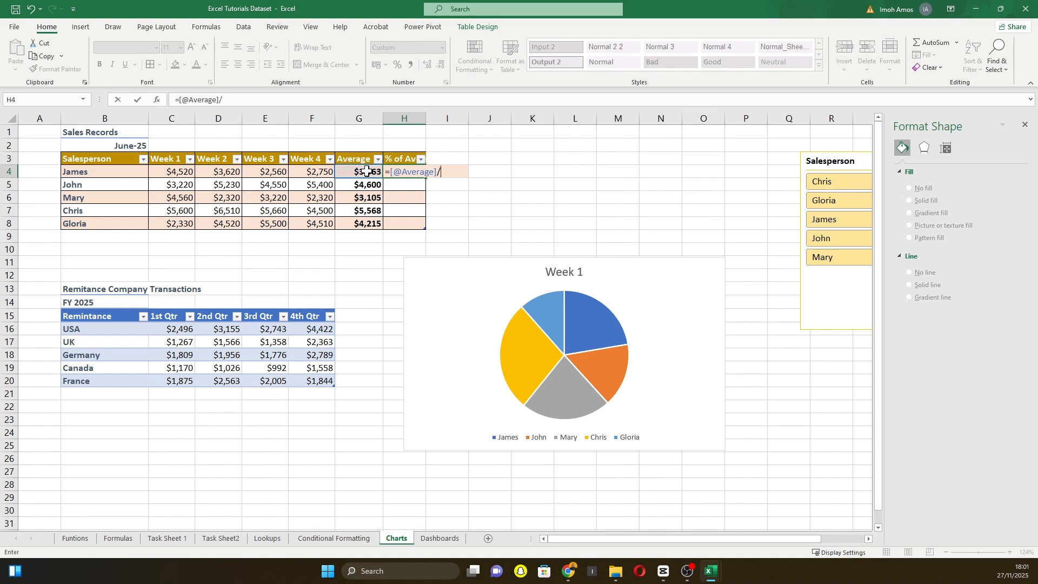
text(/sum)
key(Tab)
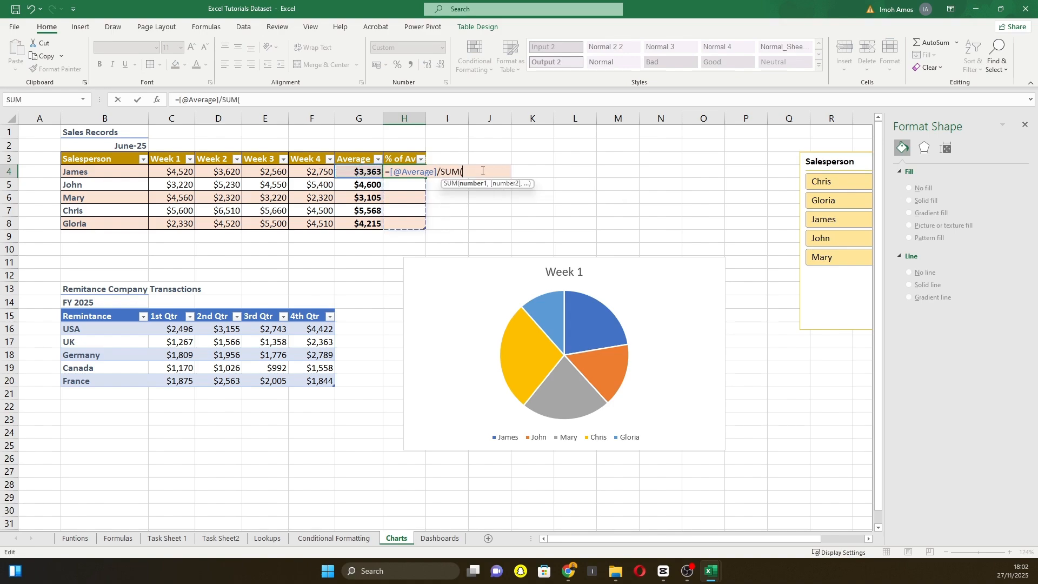
drag(371, 172, 362, 220)
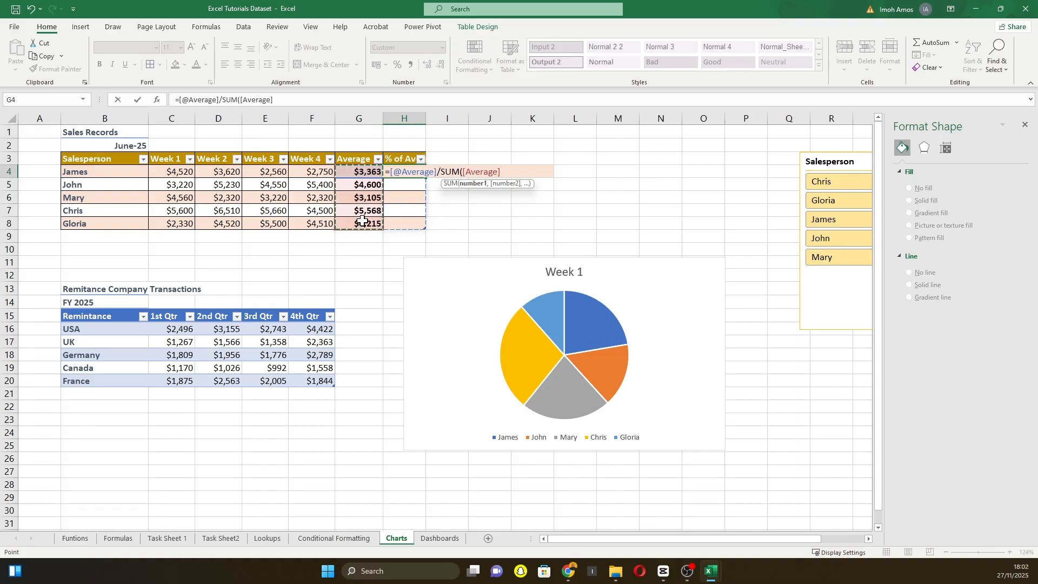
key(ctrl+Return)
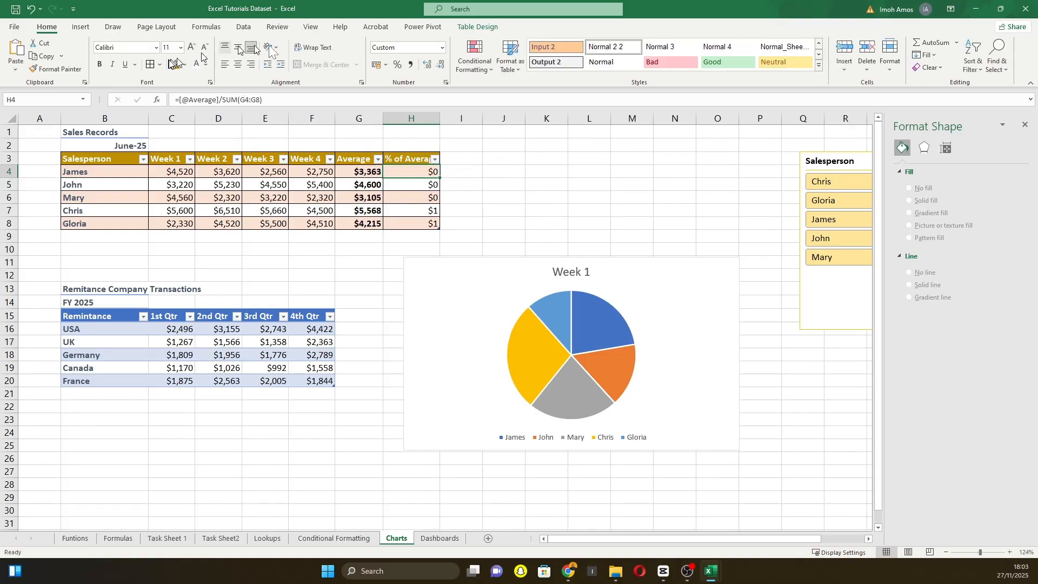
click(398, 65)
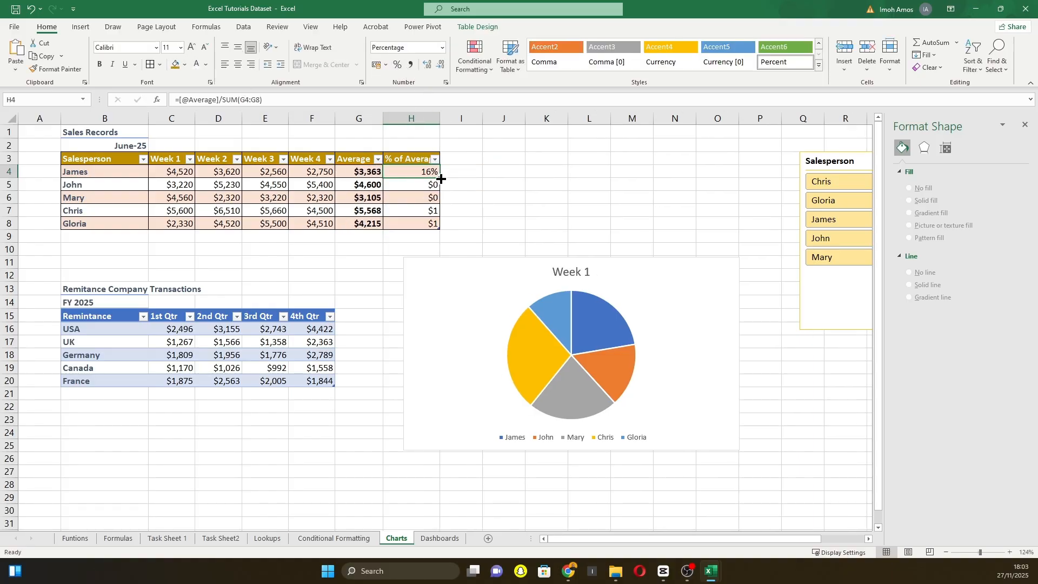
drag(441, 178, 441, 179)
double_click(414, 171)
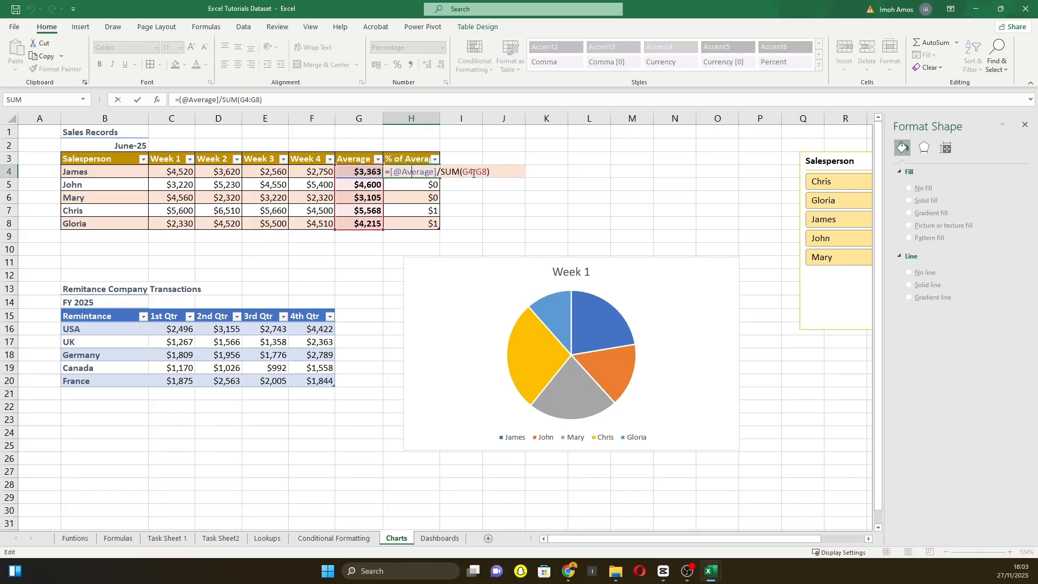
click(474, 173)
key(F4)
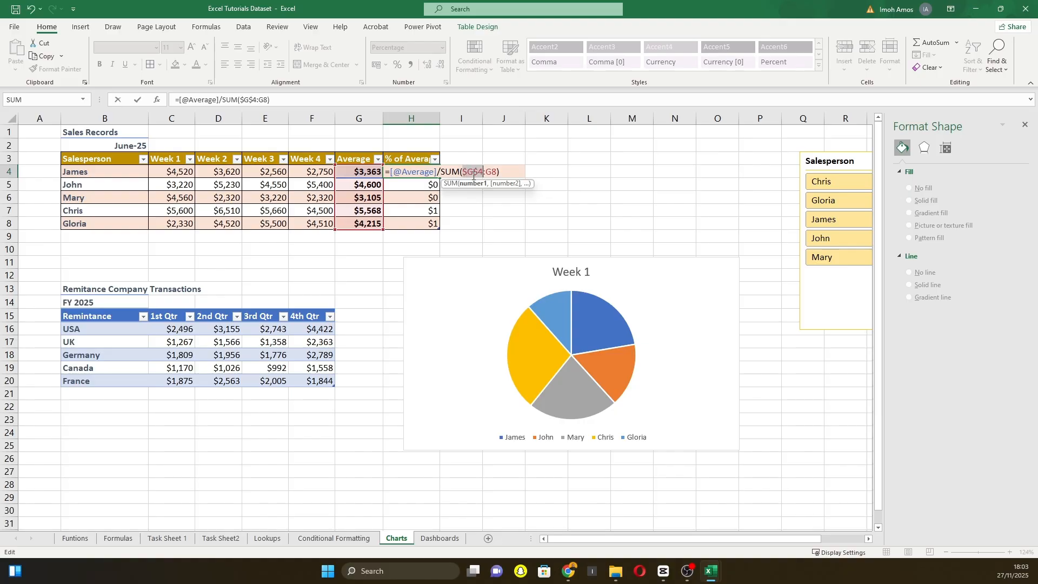
key(F4)
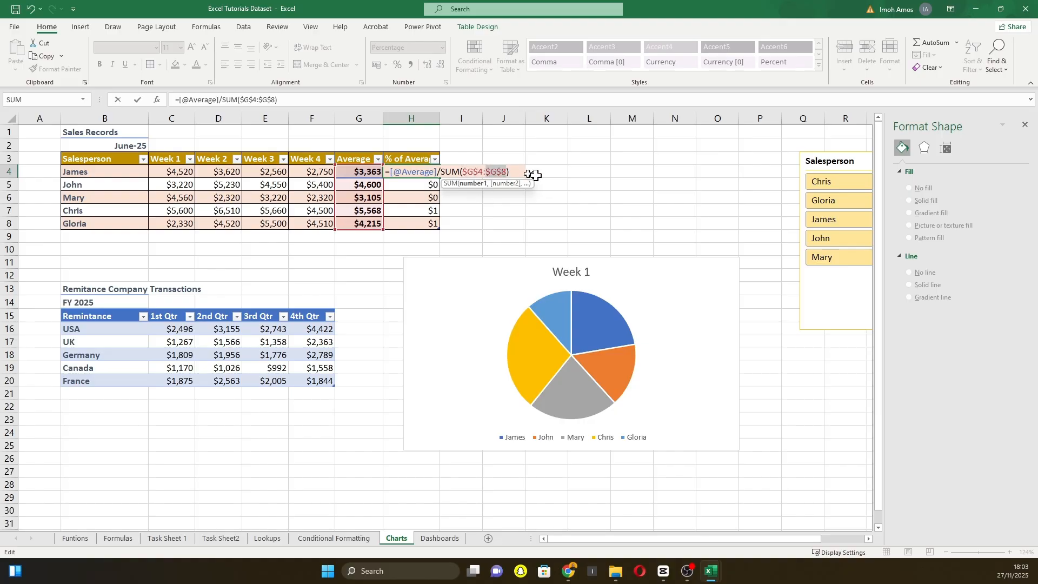
click(521, 173)
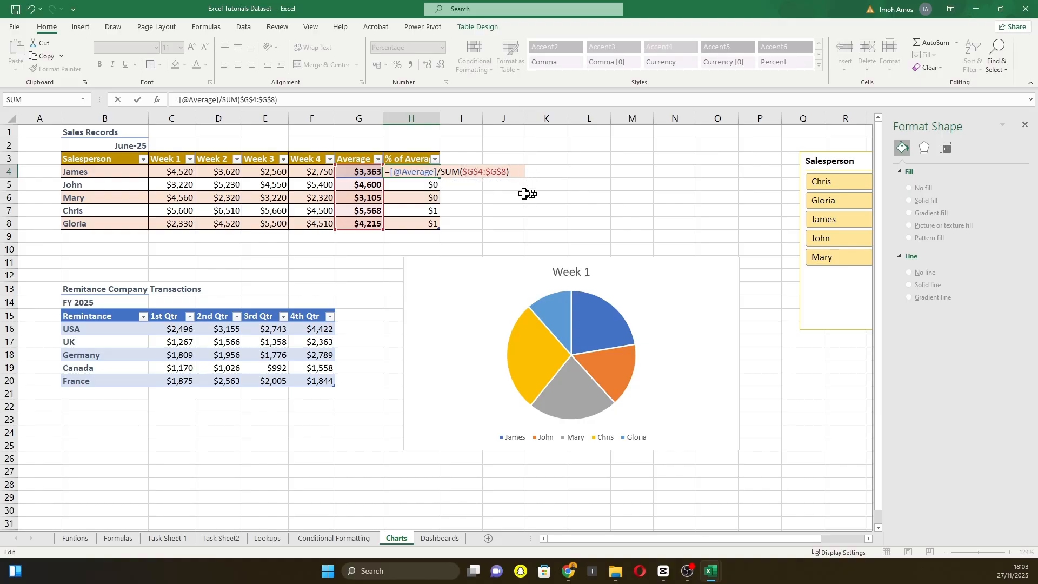
key(Return)
Step: Copy the formula and percentage format from H4 down through H8
click(434, 171)
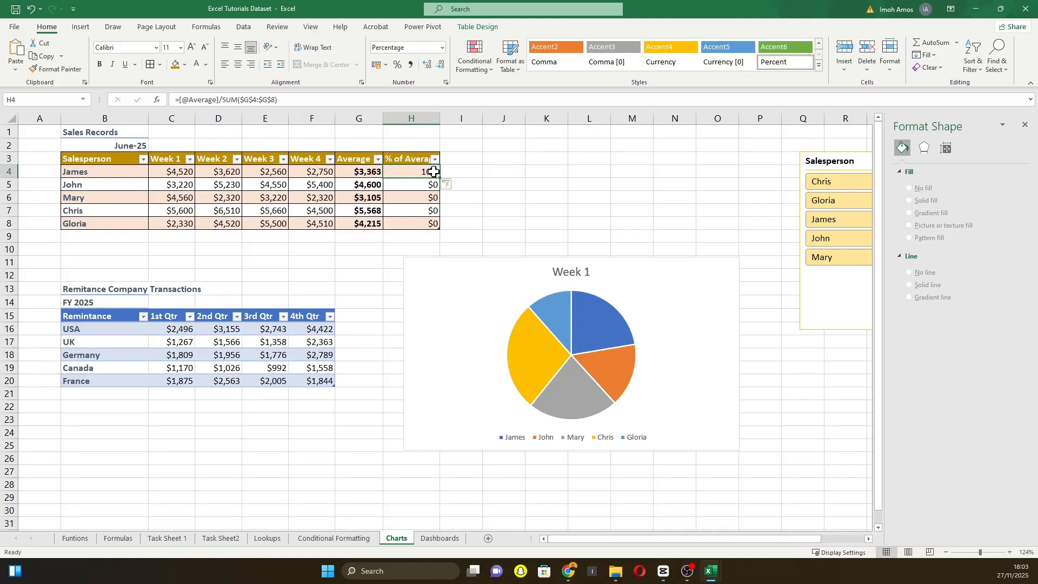
drag(440, 177, 443, 224)
click(521, 197)
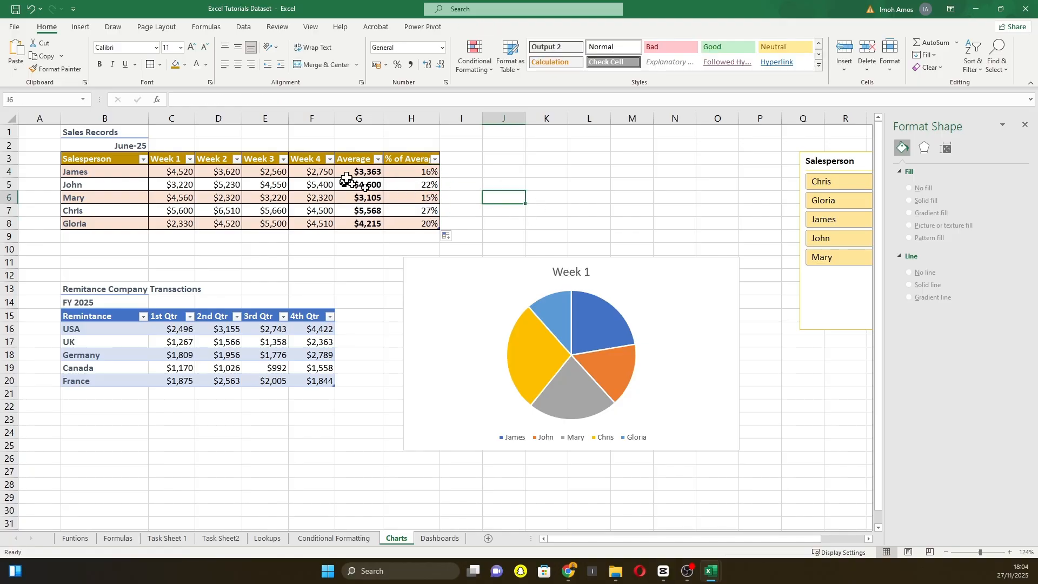
click(376, 224)
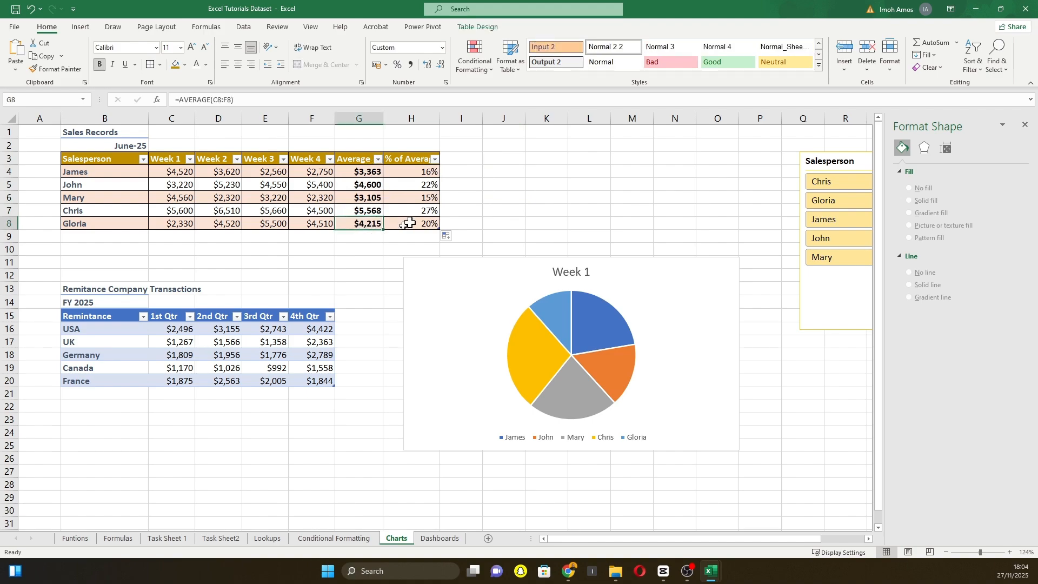
click(367, 198)
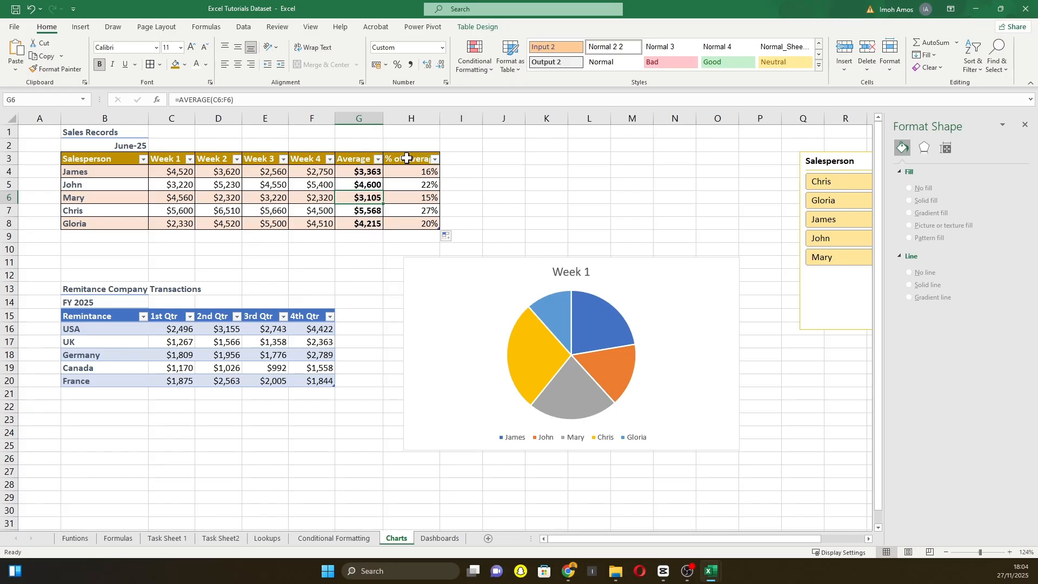
drag(407, 158, 420, 222)
click(471, 292)
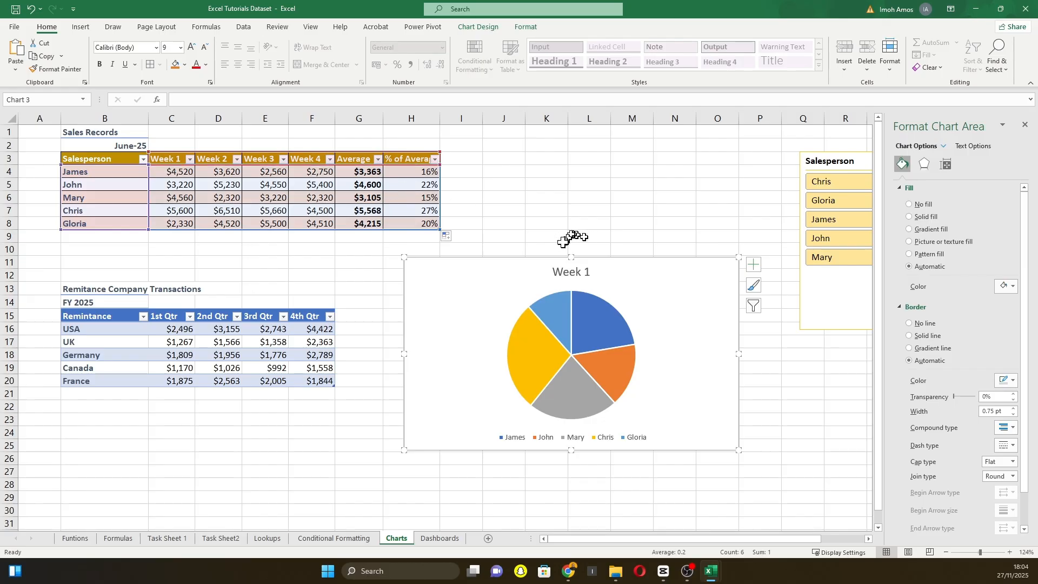
click(360, 172)
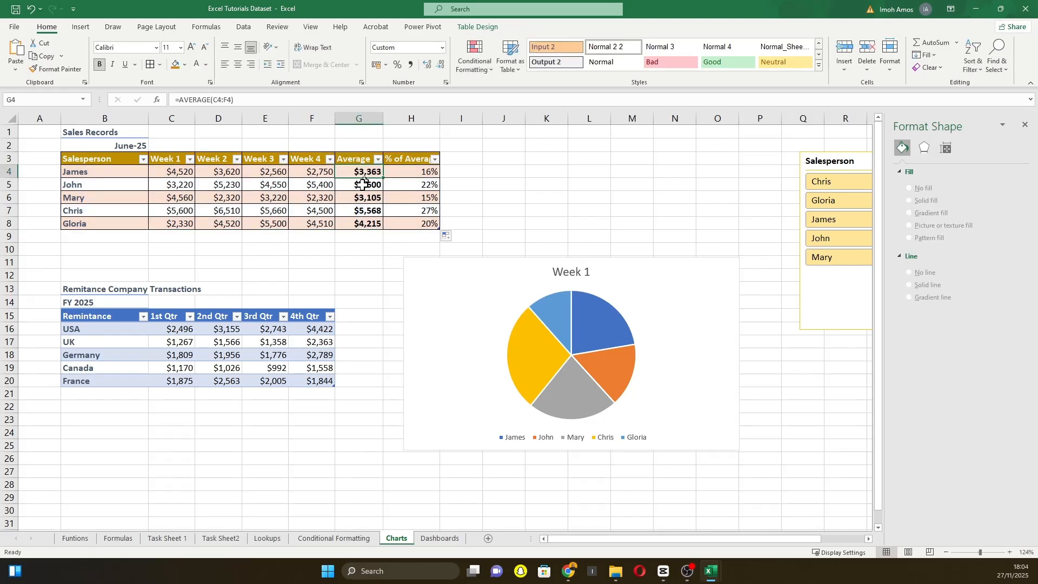
Step: Exclude the Week 1, Week 2, Week 3 and Week 4 series from the pie chart's data source so it plots Average
click(473, 292)
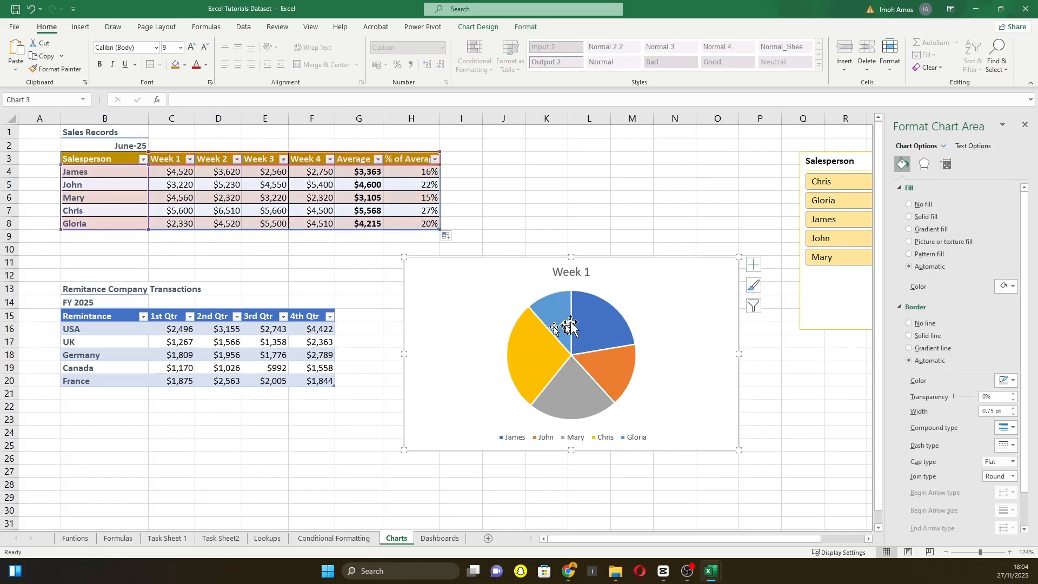
click(478, 27)
click(551, 56)
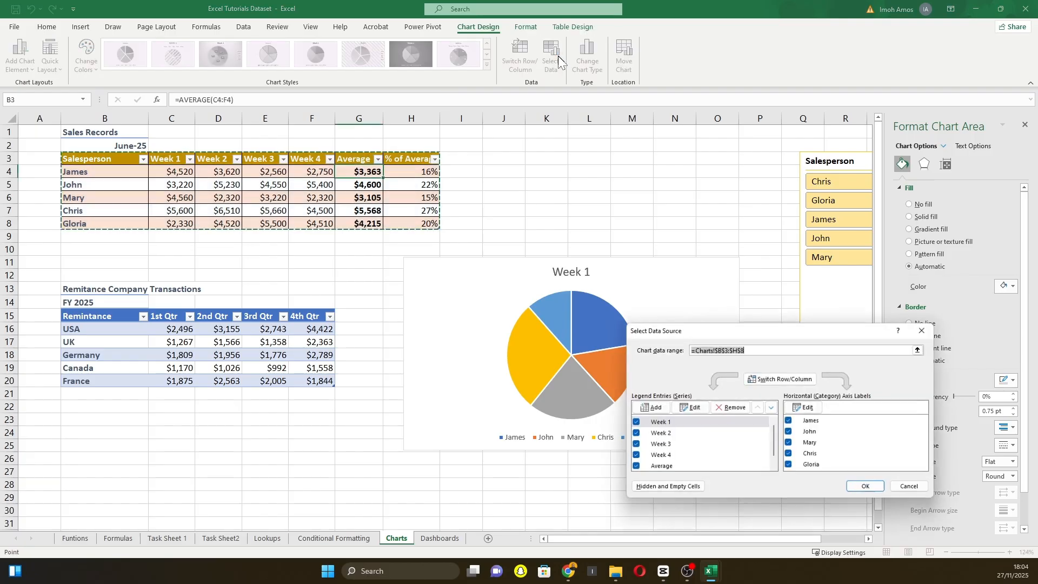
drag(809, 328, 647, 81)
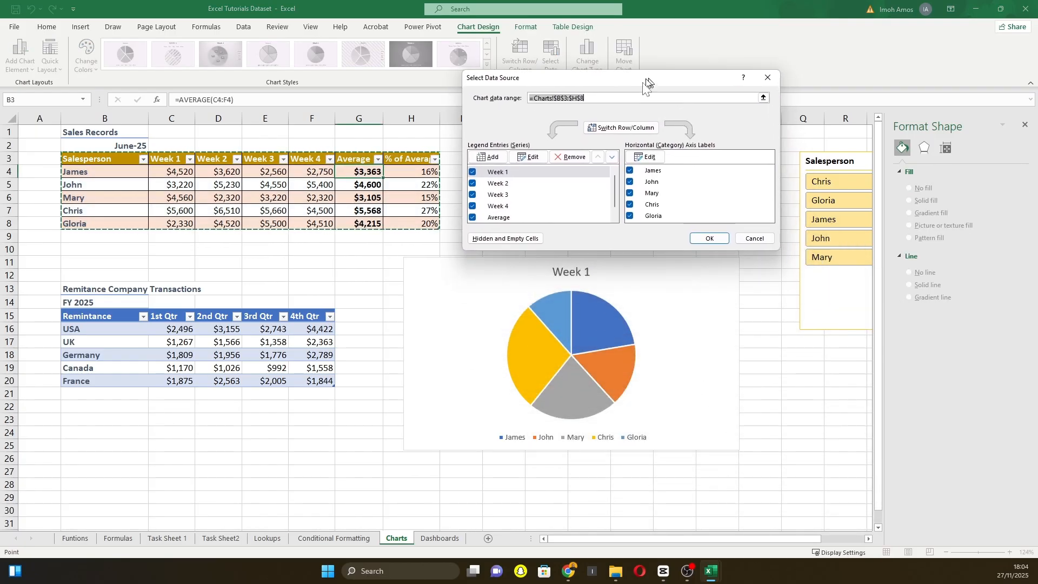
click(472, 172)
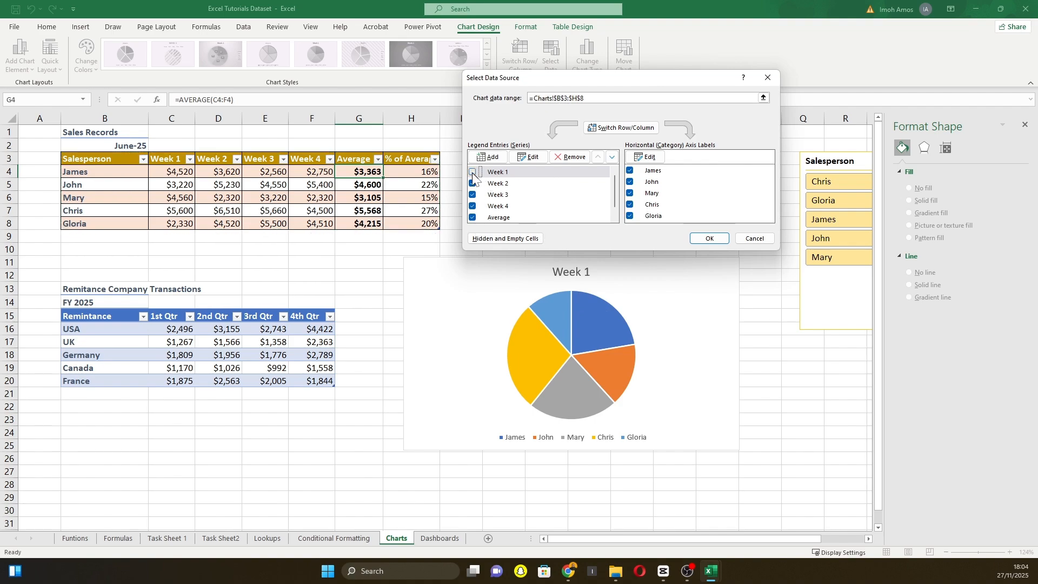
click(473, 194)
click(473, 206)
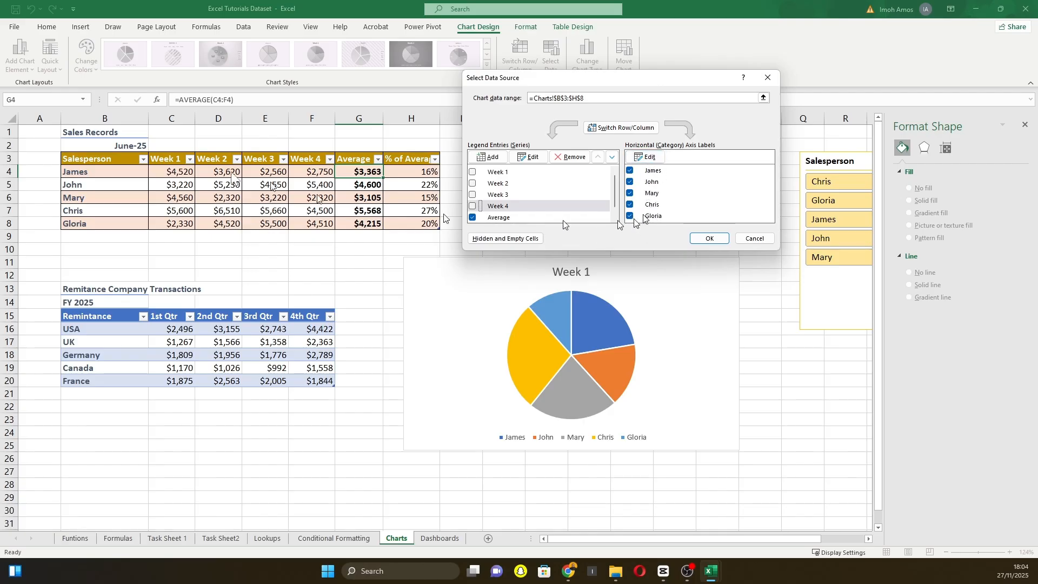
click(708, 238)
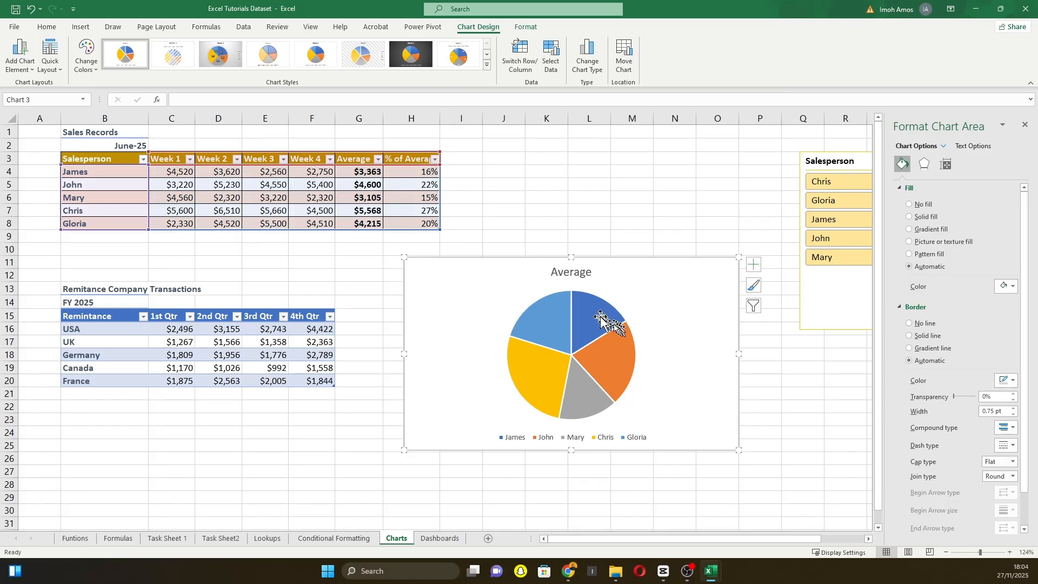
Step: Add data labels to the Average pie chart, positioned at Outside End
mouse_move(597, 319)
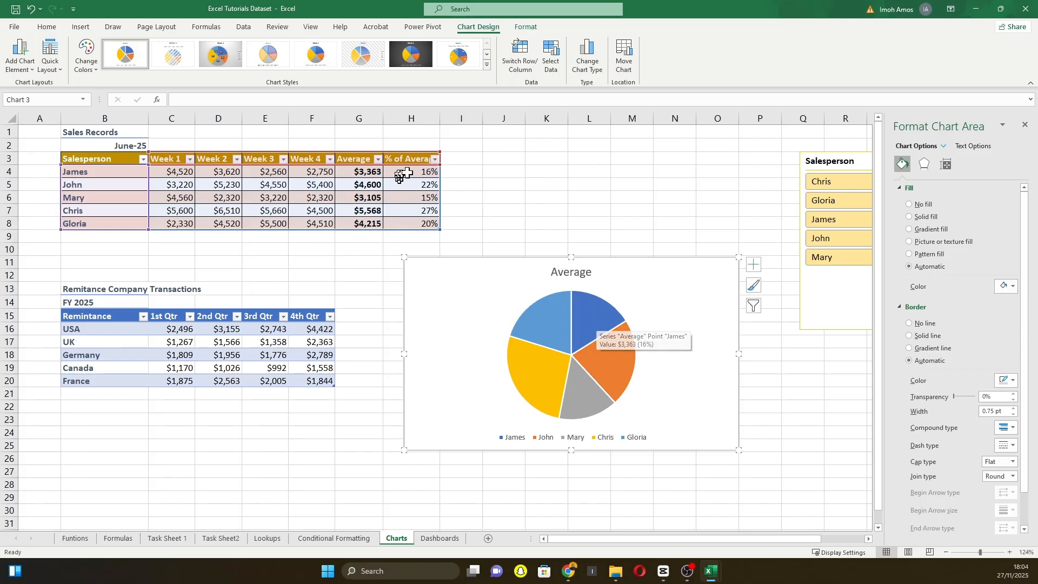
mouse_move(625, 364)
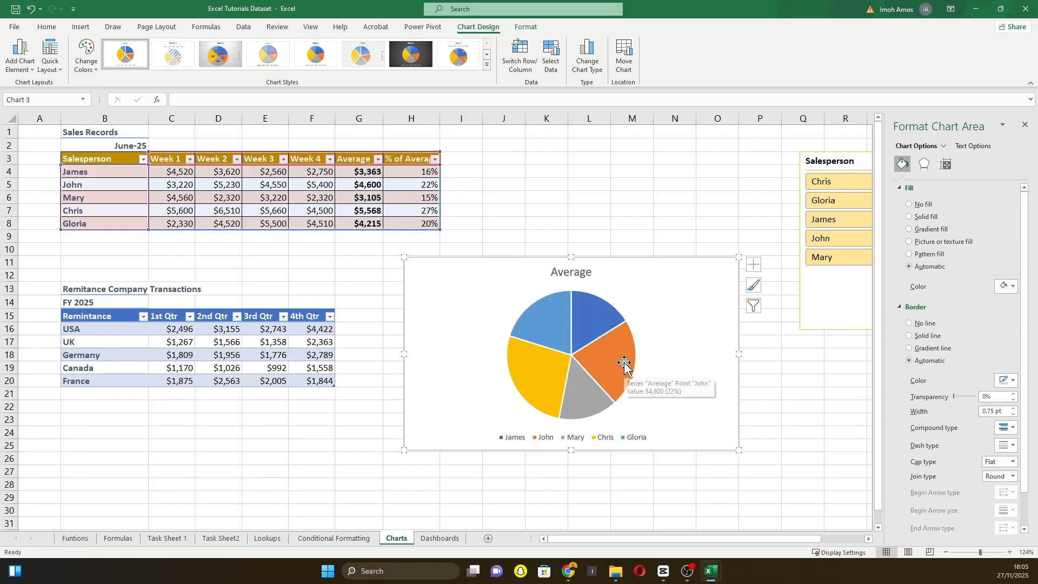
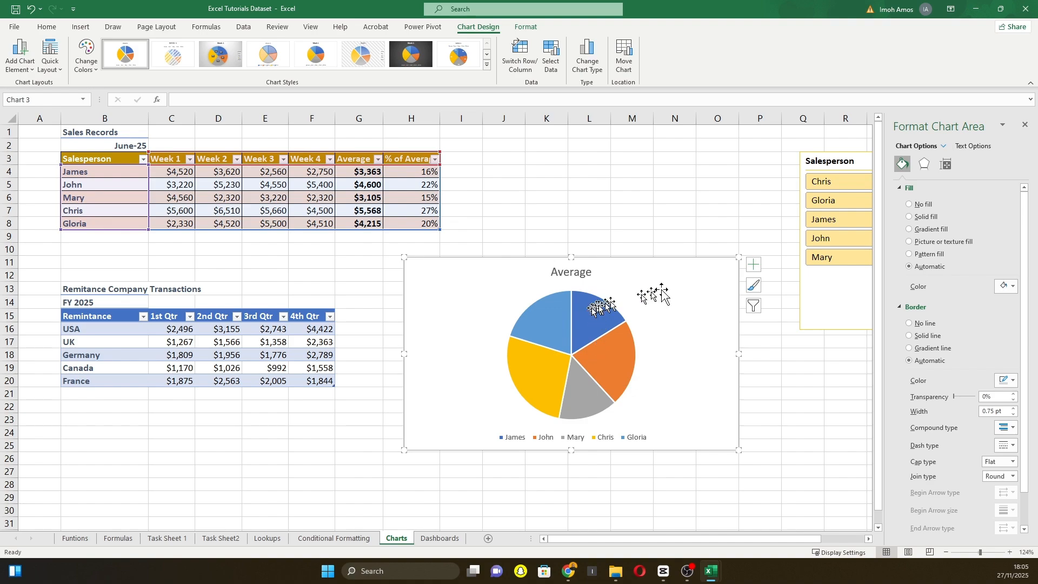
click(754, 266)
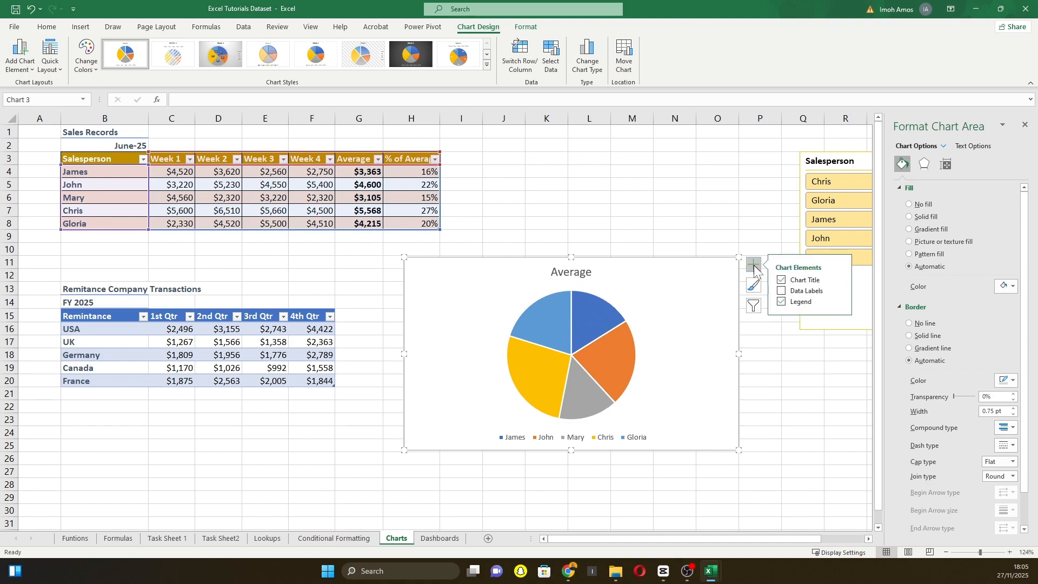
click(788, 292)
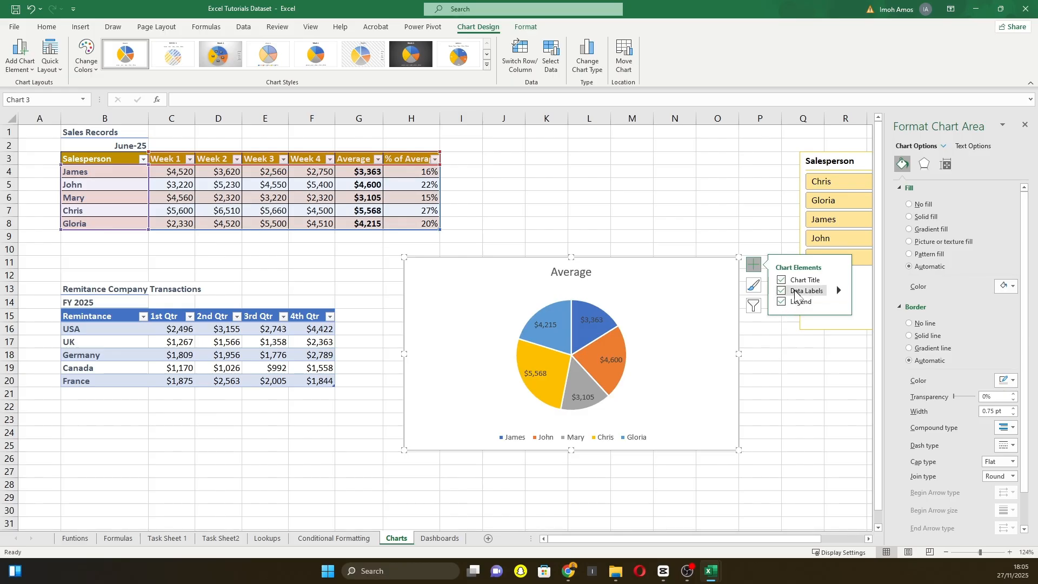
click(838, 290)
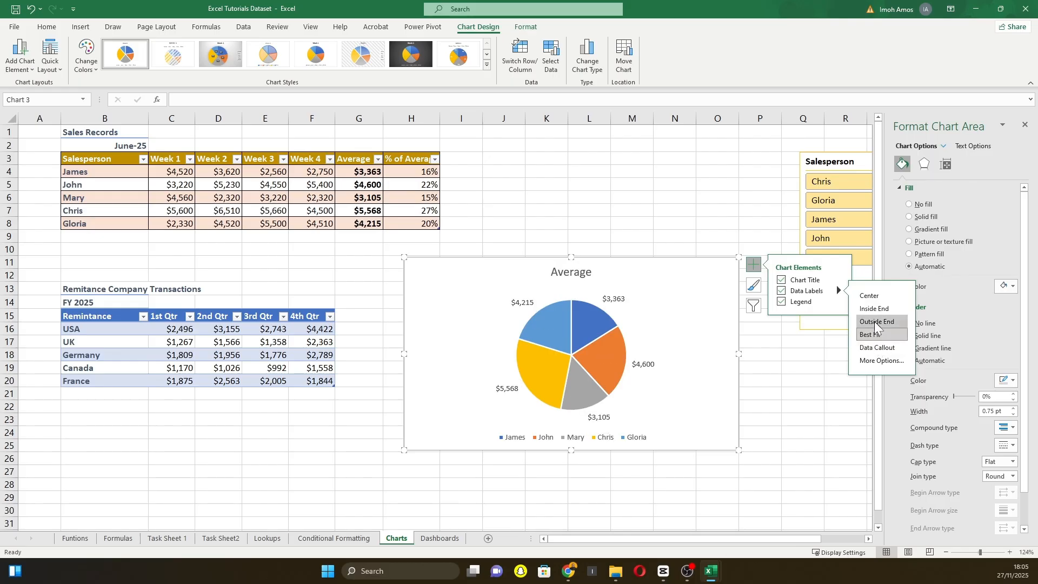
click(875, 322)
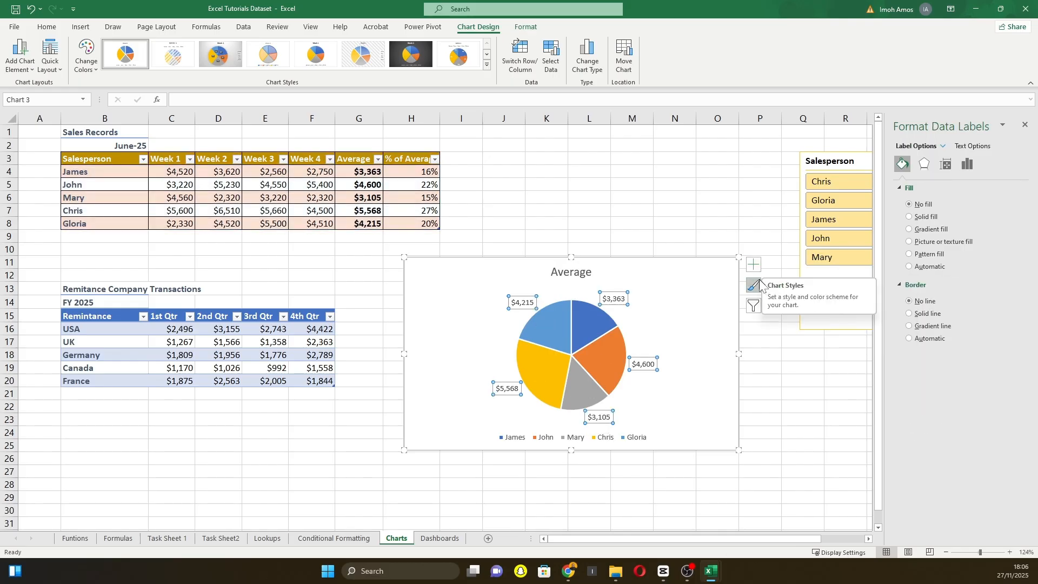
Step: Set the pie chart's data labels to show Percentage instead of Value, and turn off leader lines
click(756, 266)
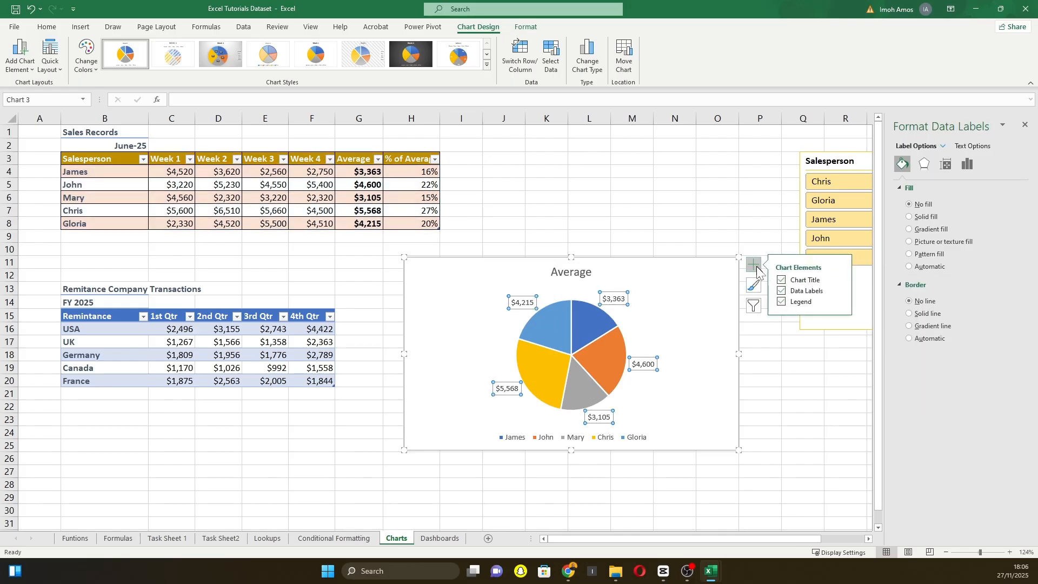
click(838, 292)
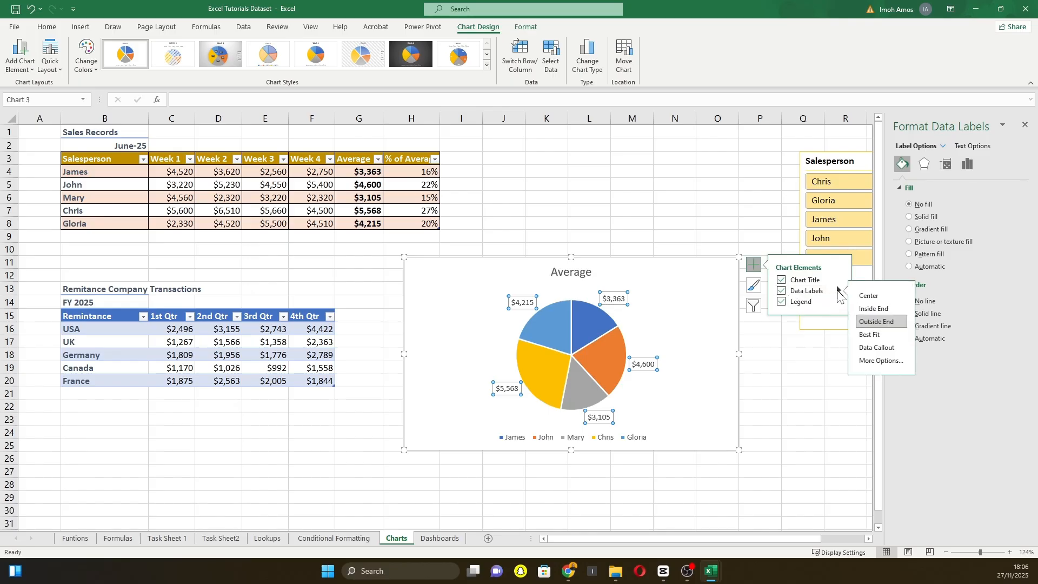
click(883, 359)
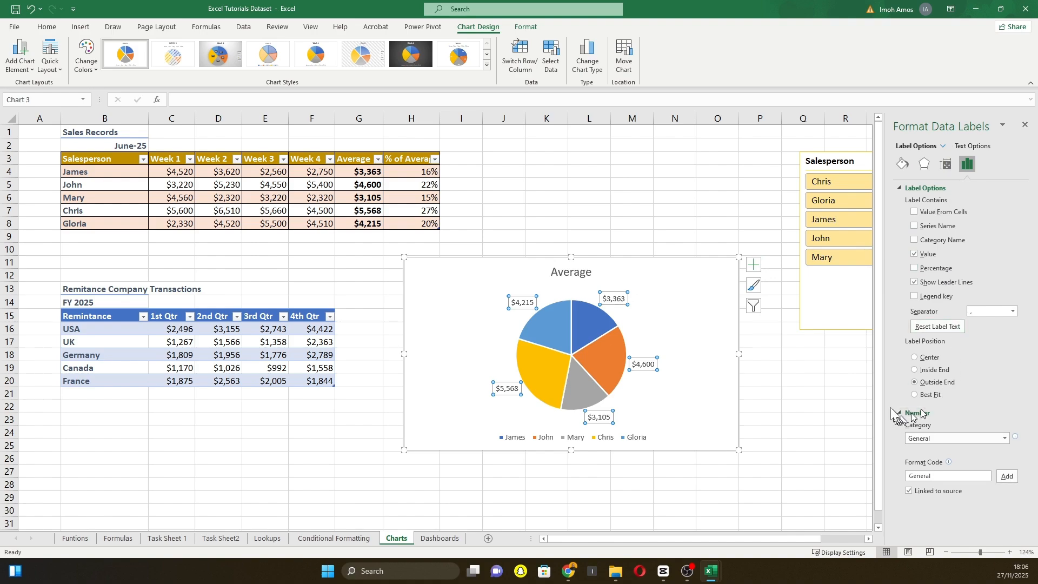
click(914, 269)
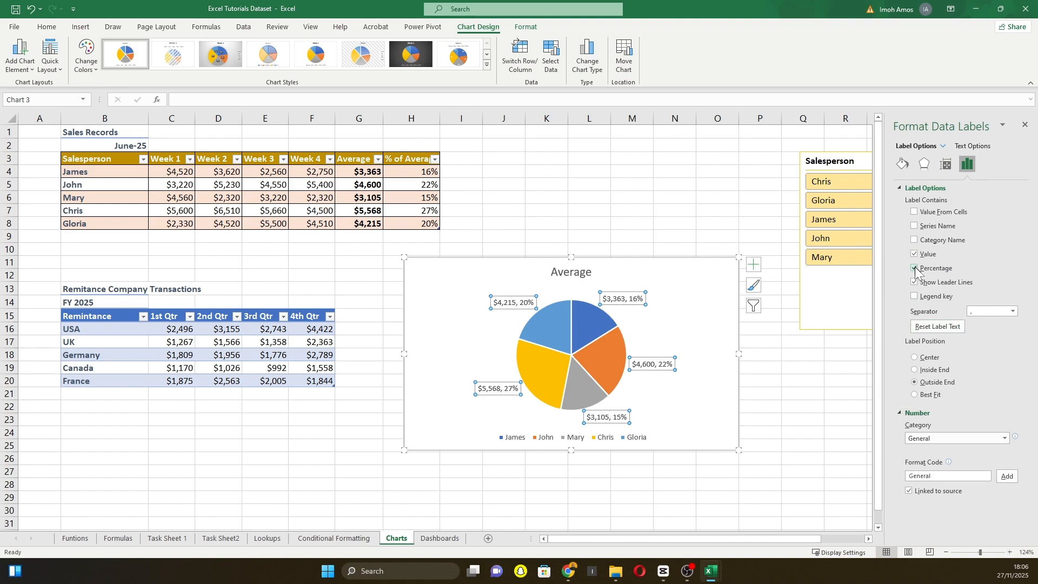
click(915, 254)
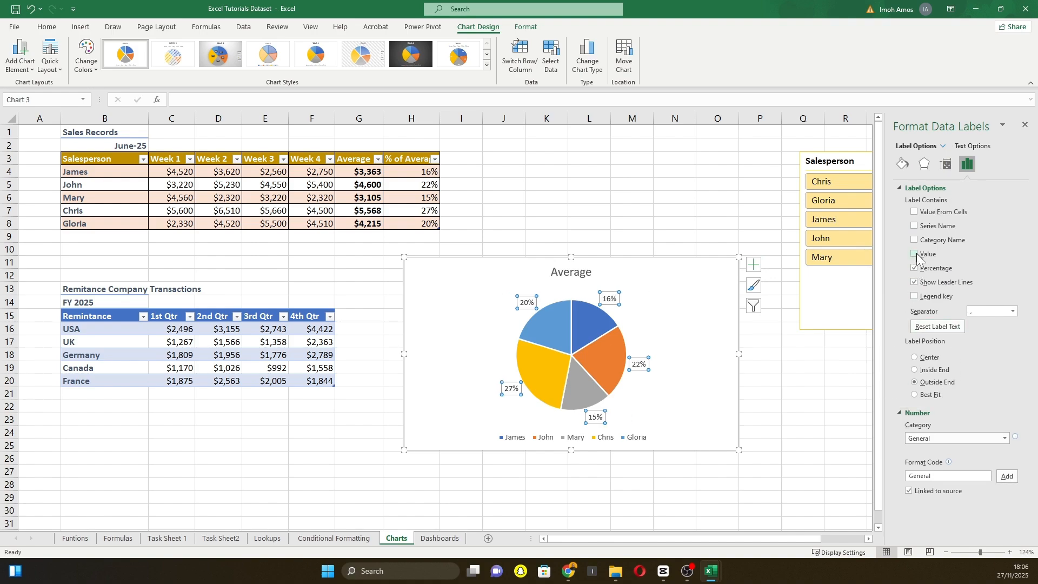
click(923, 280)
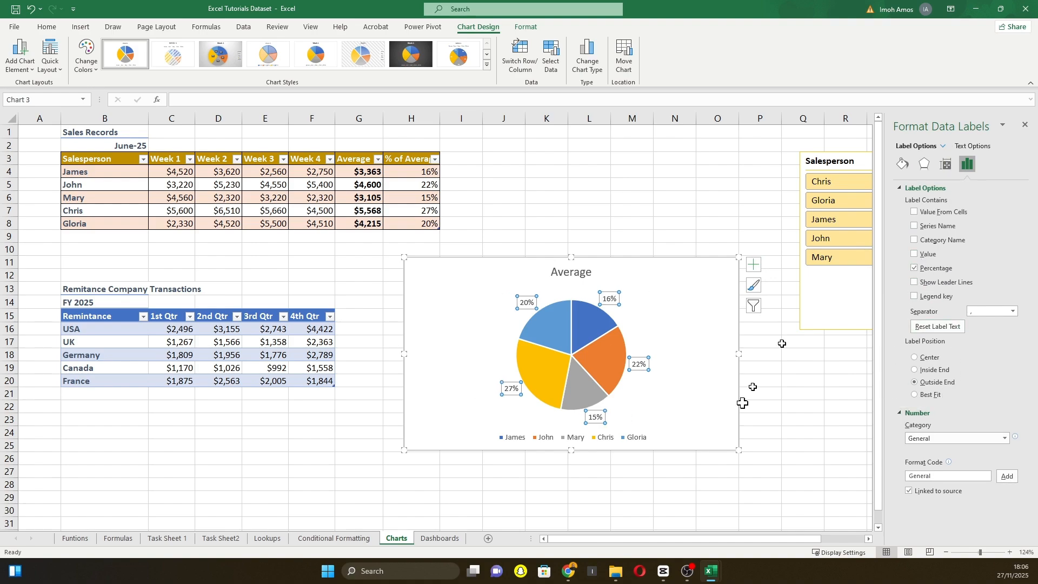
Step: Set the pie chart's legend position to Top
click(666, 394)
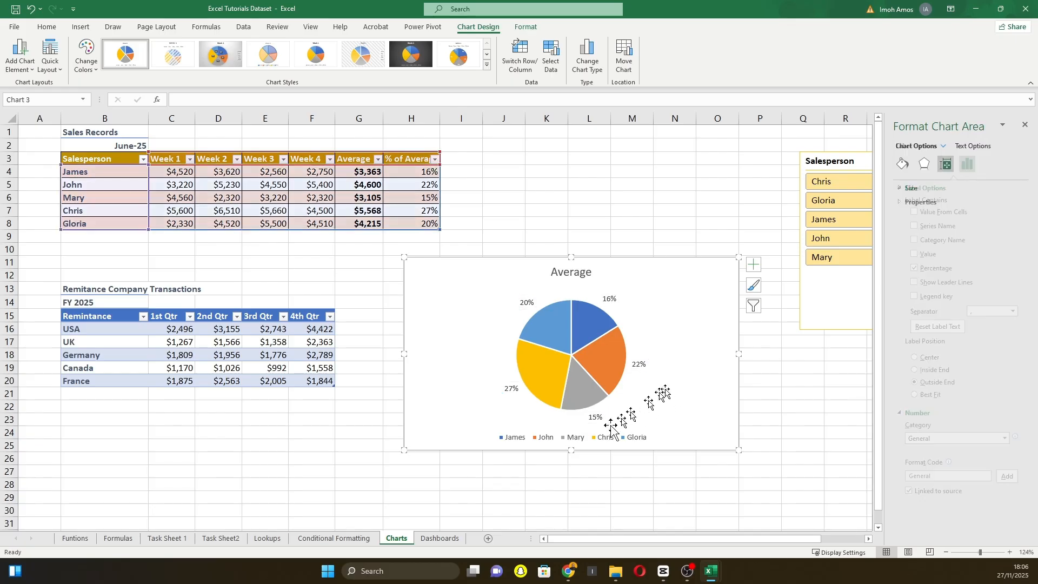
click(518, 438)
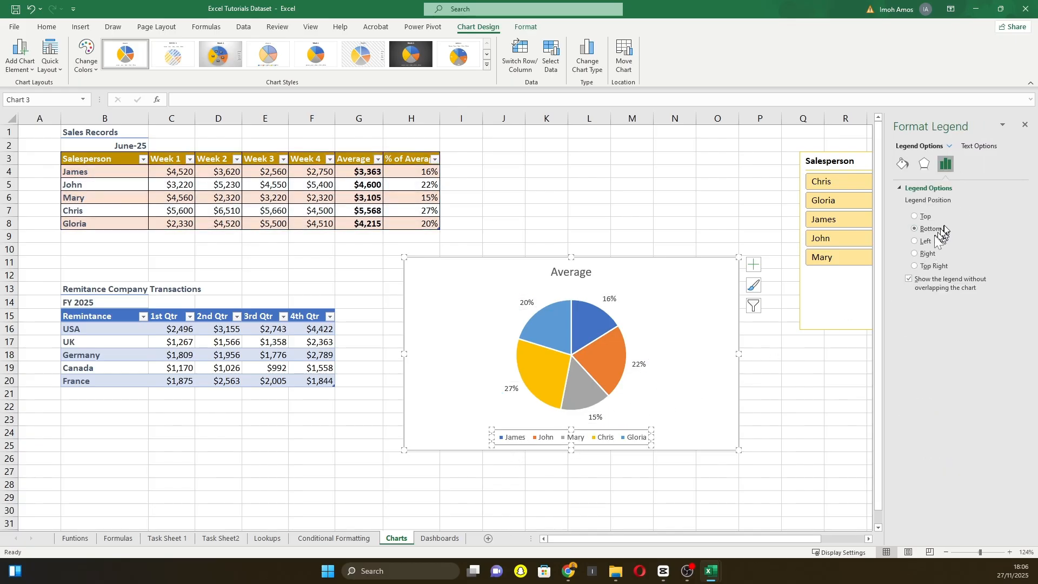
click(914, 217)
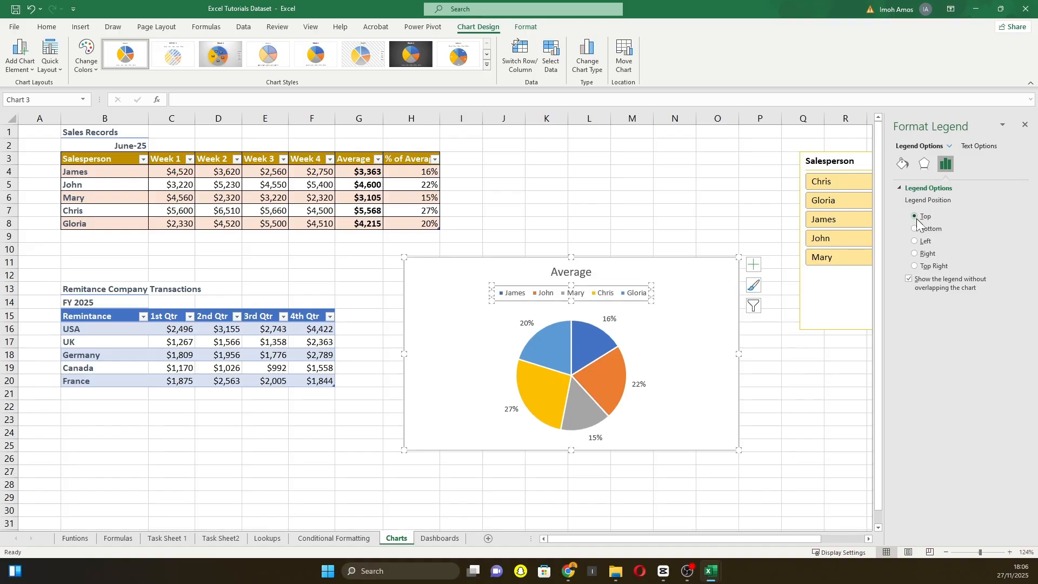
Step: Narrow the pie chart from both sides so it spans about columns I to N
click(727, 350)
drag(739, 355, 683, 355)
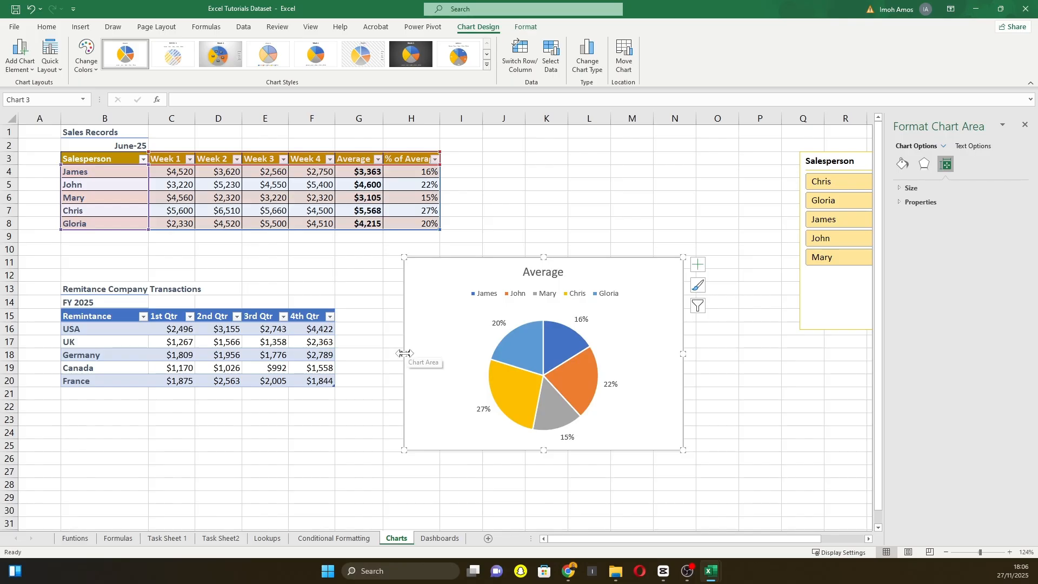
drag(405, 353, 439, 354)
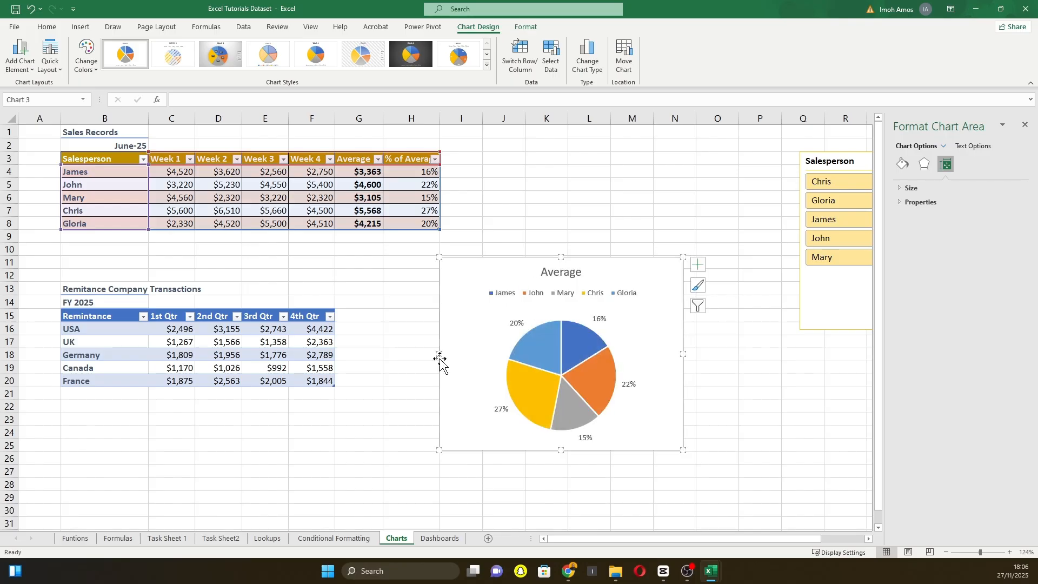
Step: Set the pie chart's legend position to Right and widen the chart slightly so it extends to the start of column O
click(589, 295)
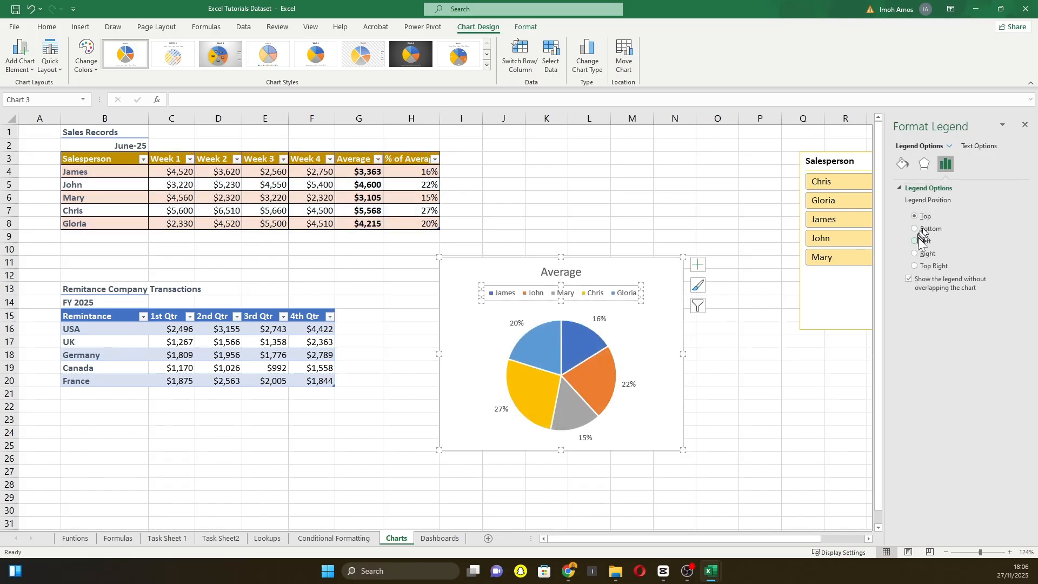
click(915, 253)
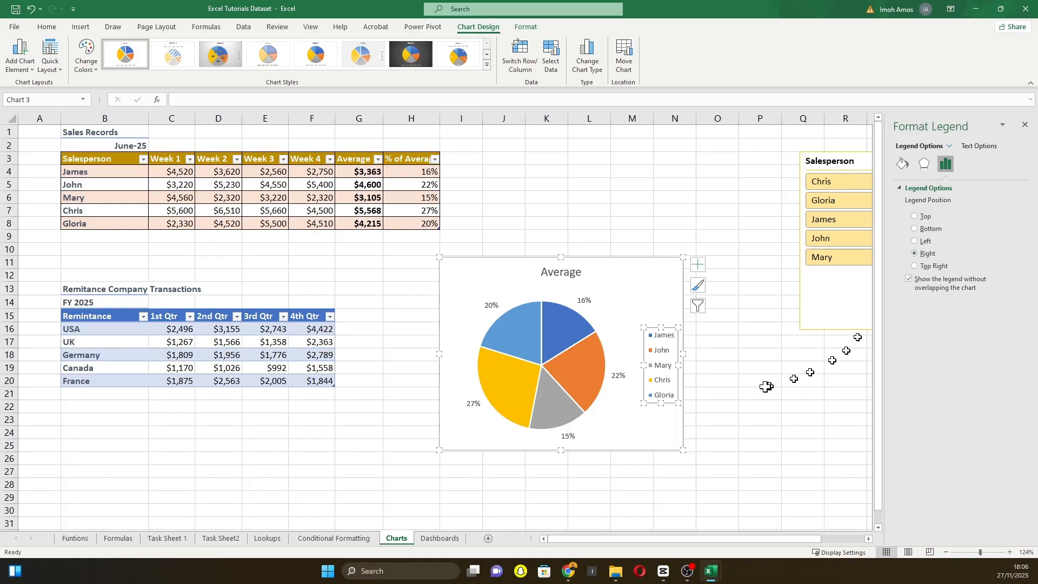
drag(685, 354, 699, 355)
click(786, 383)
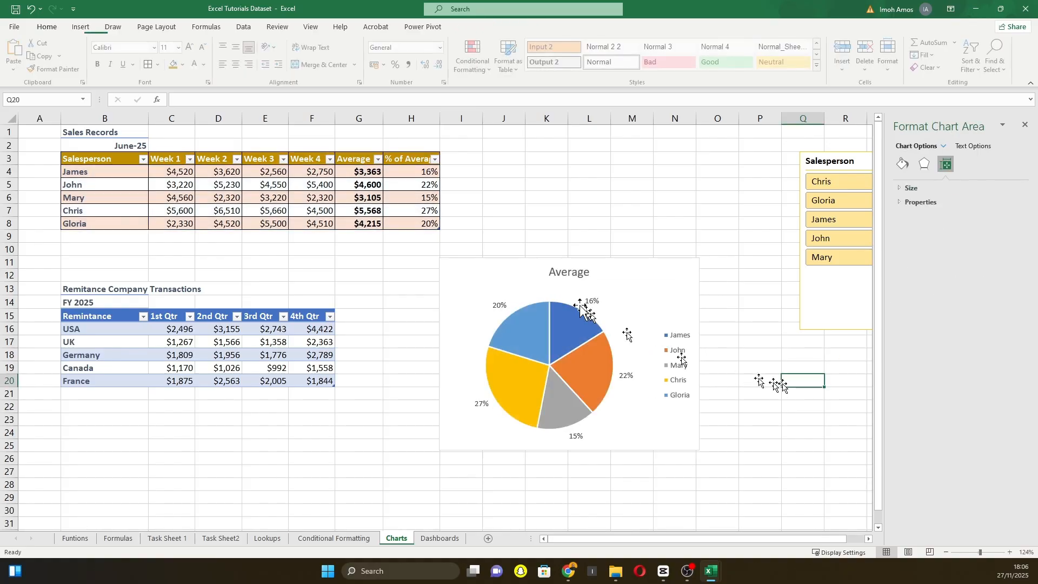
Step: Change the pie chart's title to "% of Average" in smaller bold text
click(563, 274)
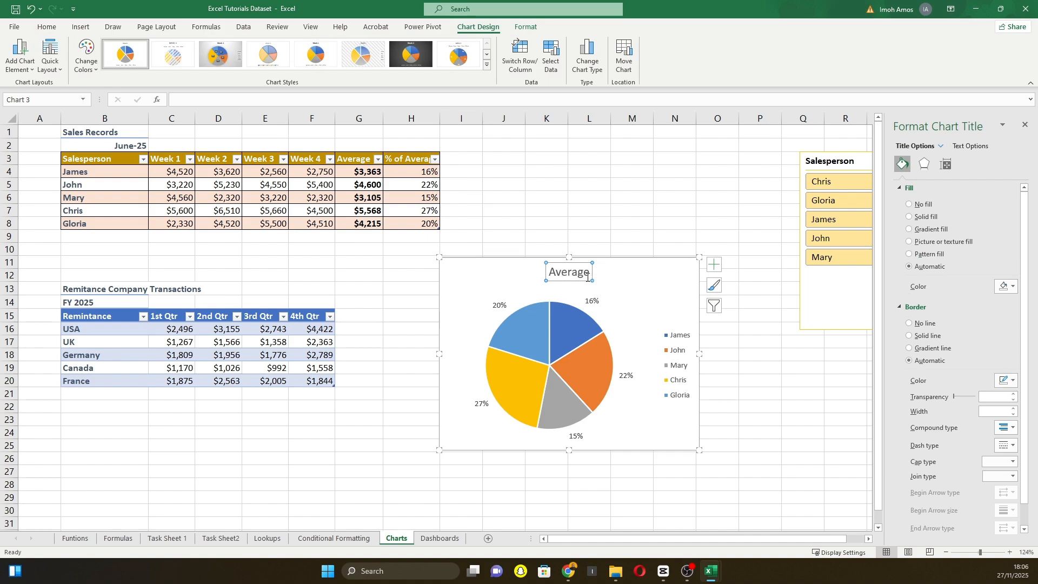
double_click(566, 277)
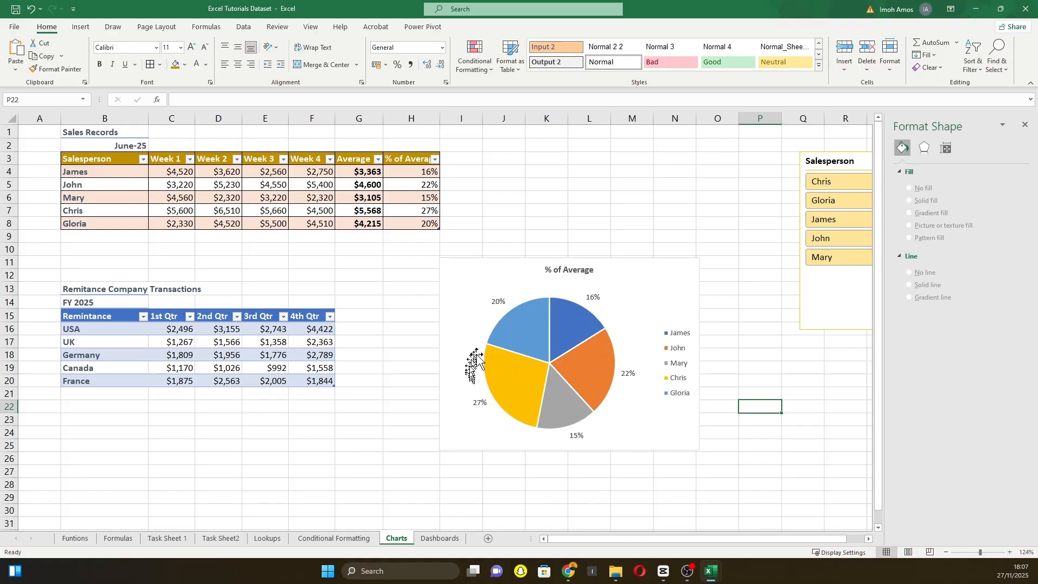
Step: Recolor the pie chart with the second Colorful palette of blues and greys
click(582, 426)
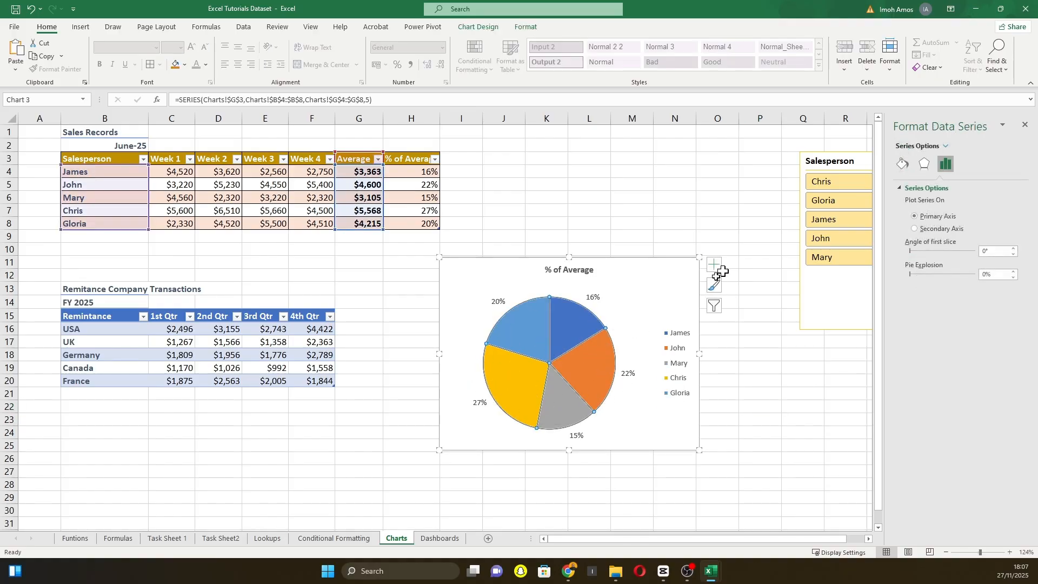
click(715, 286)
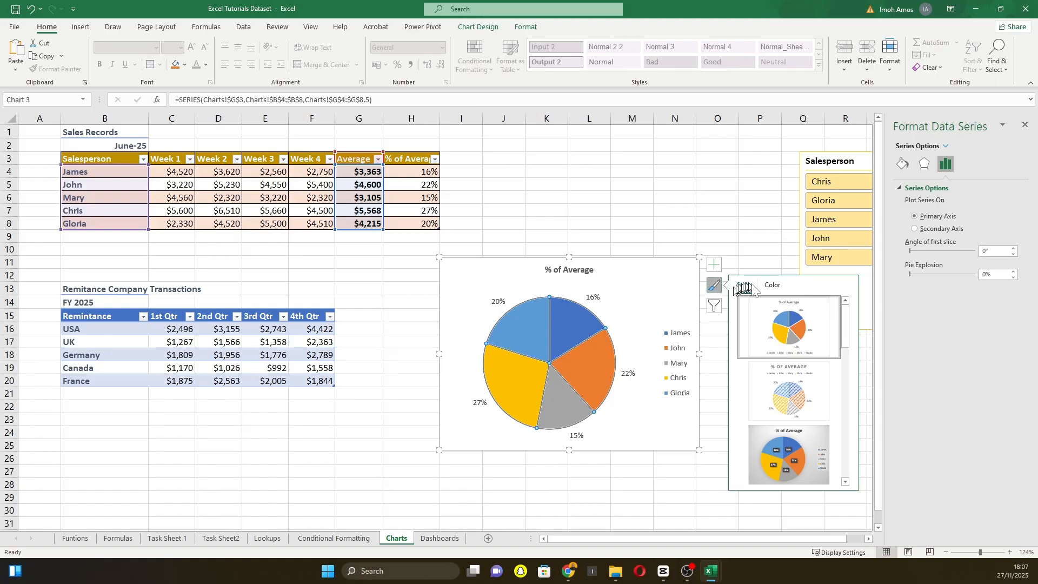
click(772, 285)
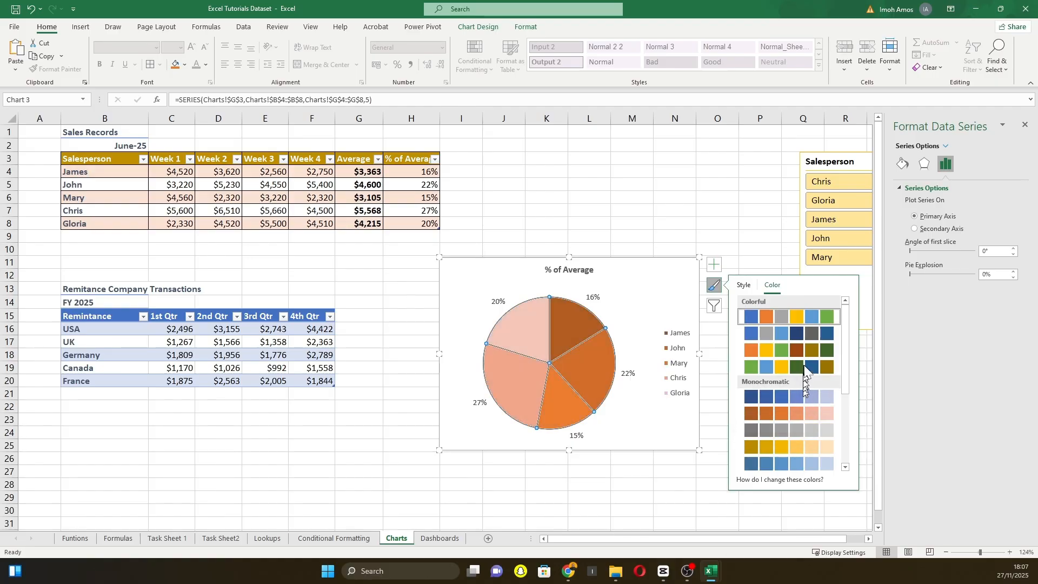
click(795, 332)
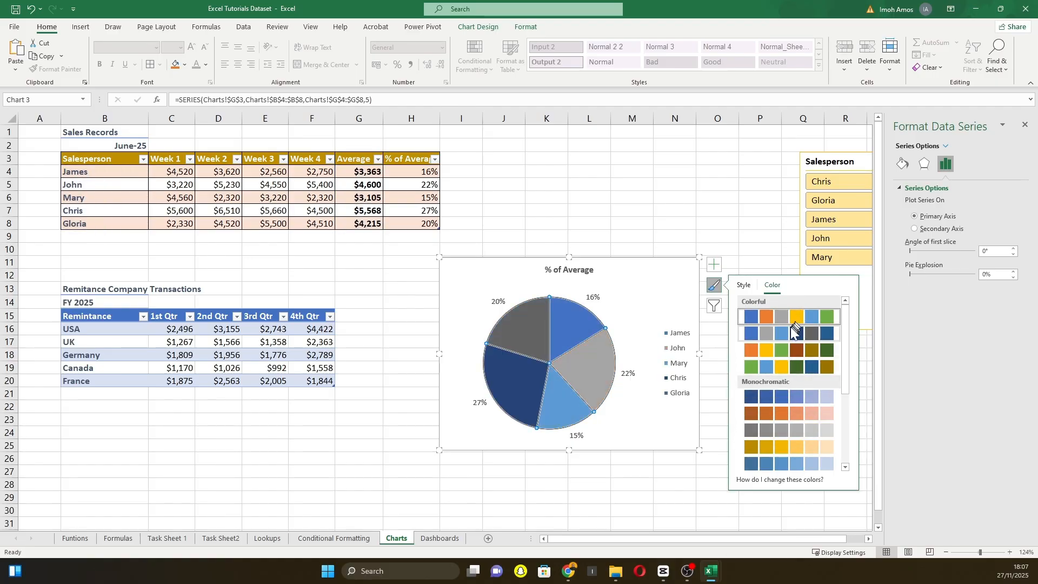
Step: Copy the % of Average pie chart to the Dashboards sheet and align it directly beside the Revenue by Salespersons chart
click(653, 271)
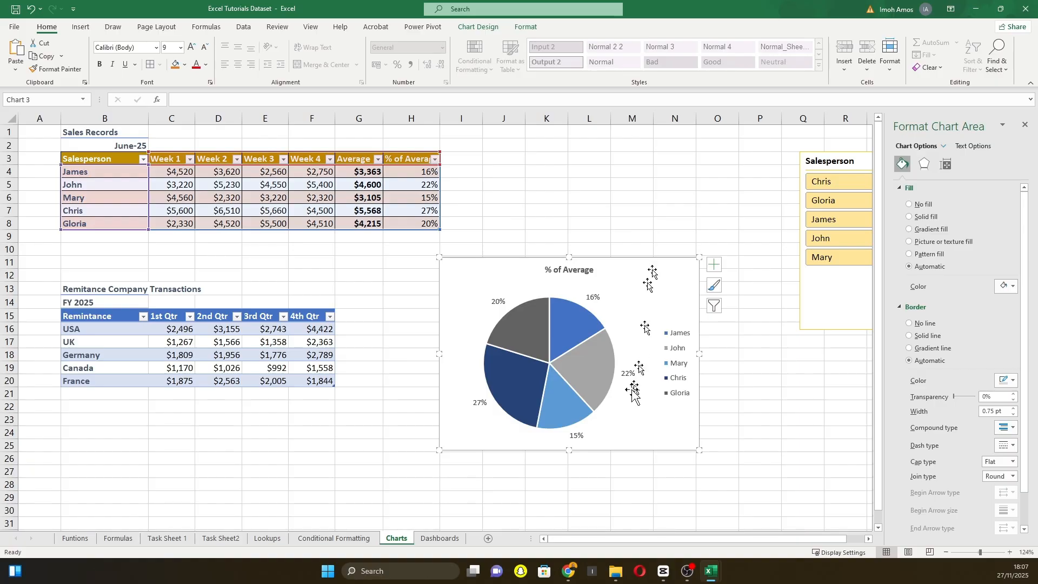
click(439, 538)
click(400, 230)
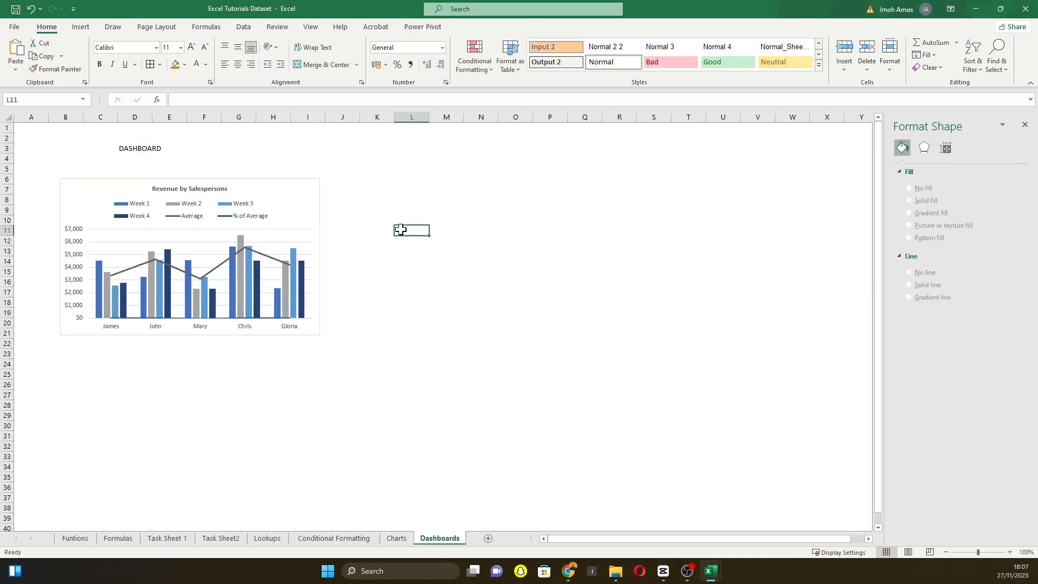
key(ctrl+v)
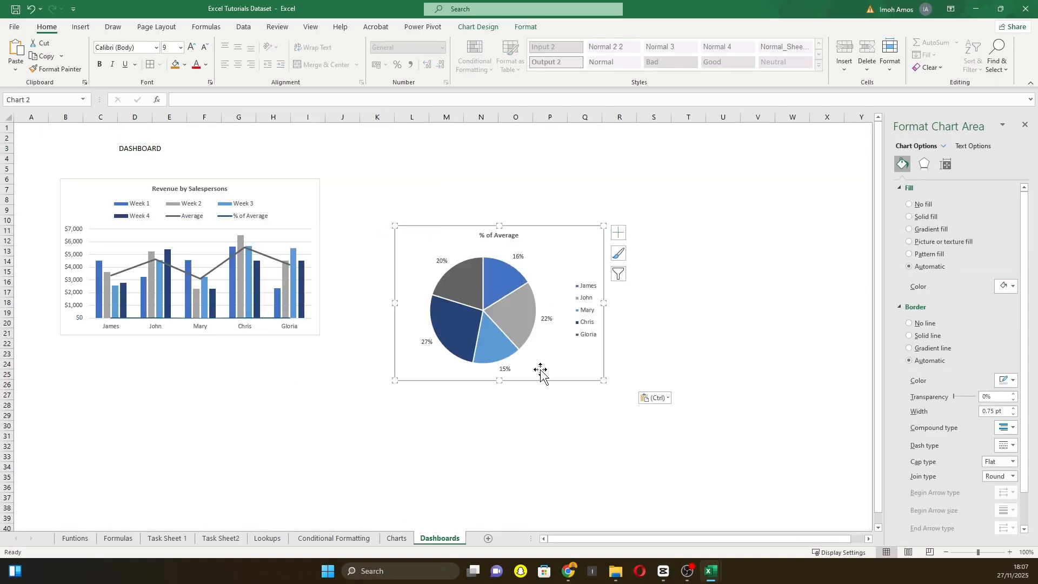
drag(540, 371, 473, 323)
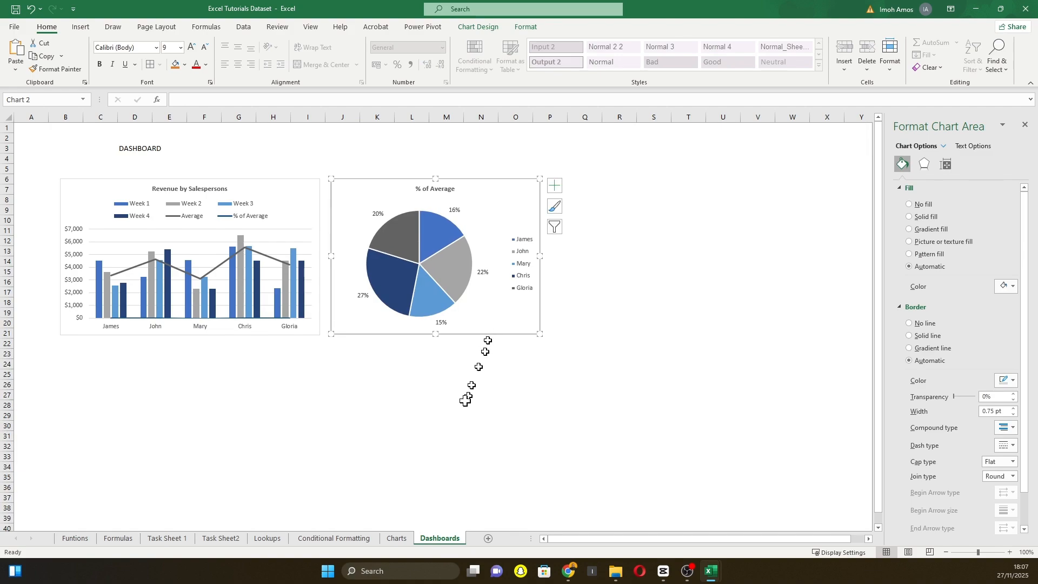
click(479, 407)
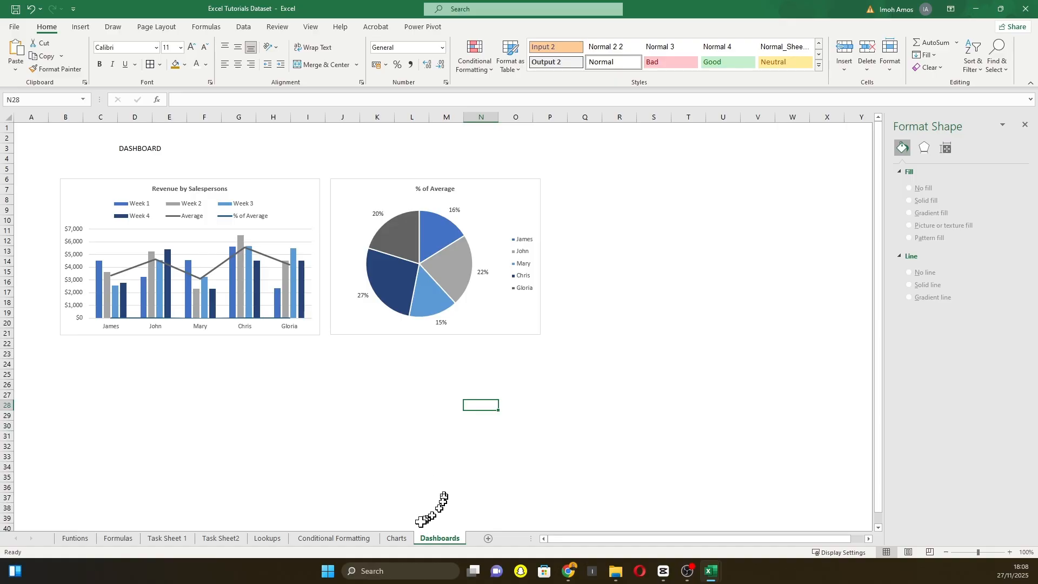
Step: On the Charts sheet, insert a Clustered Bar chart from the remittance table B15:F20, moving the pie chart up beside the sales table
click(403, 539)
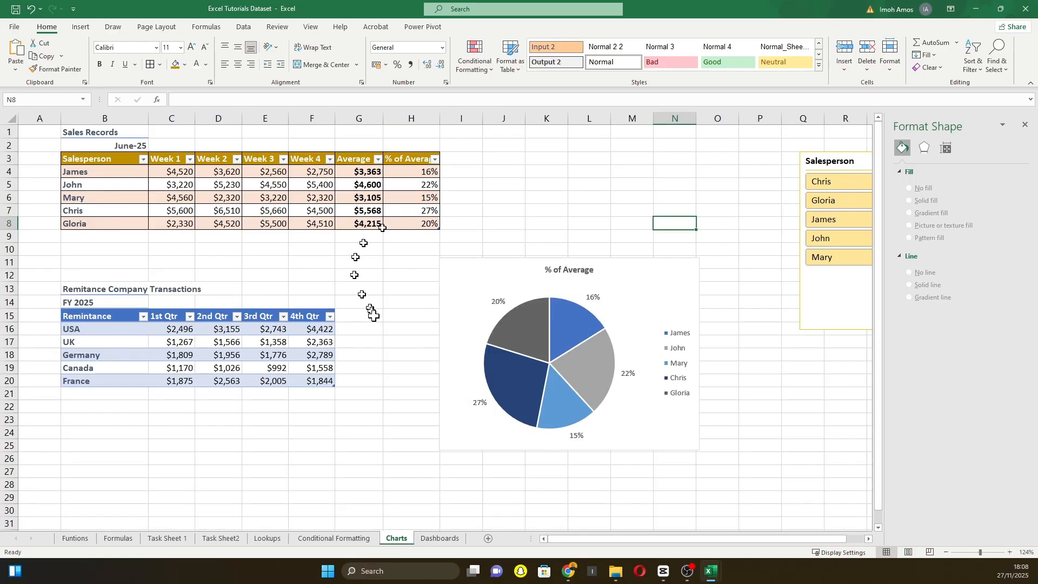
drag(640, 268, 650, 149)
drag(87, 317, 319, 381)
click(79, 27)
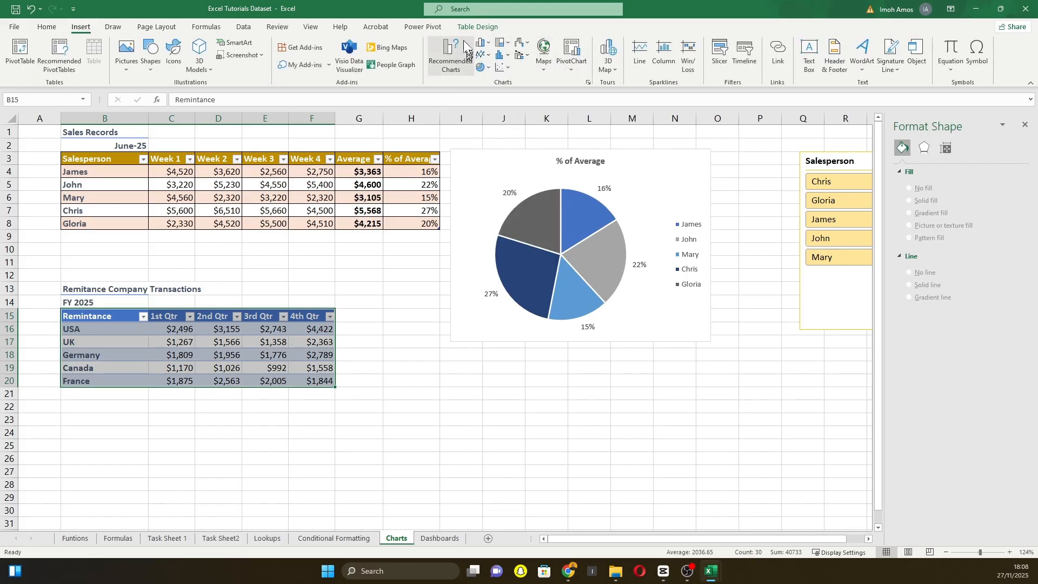
click(452, 55)
click(438, 144)
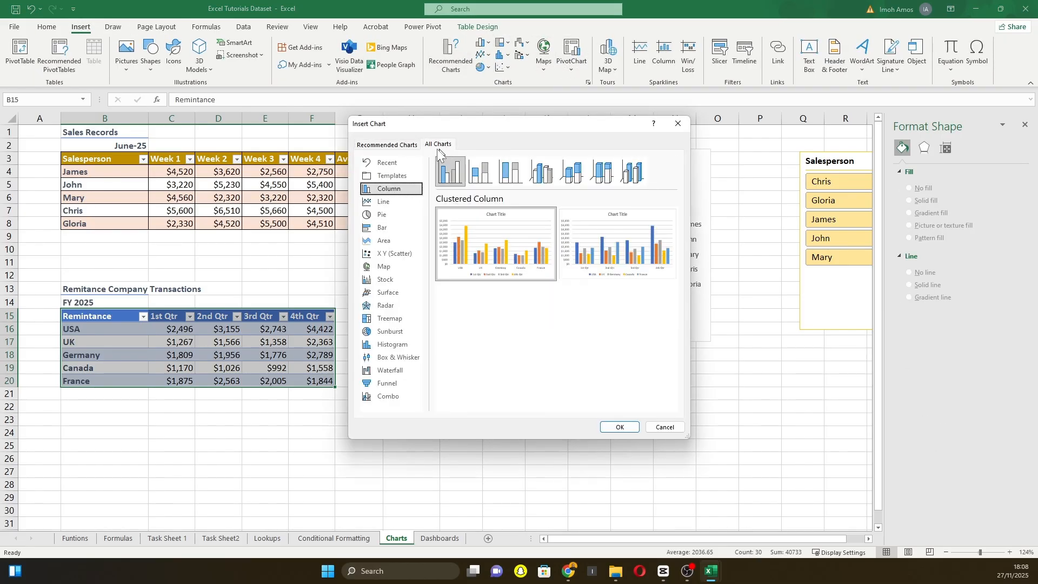
click(389, 230)
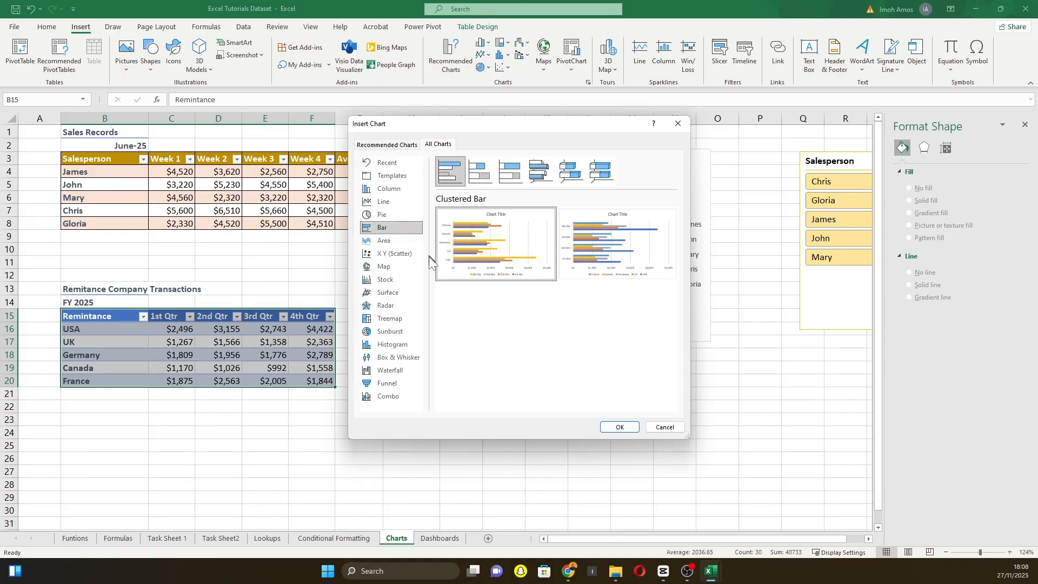
click(621, 427)
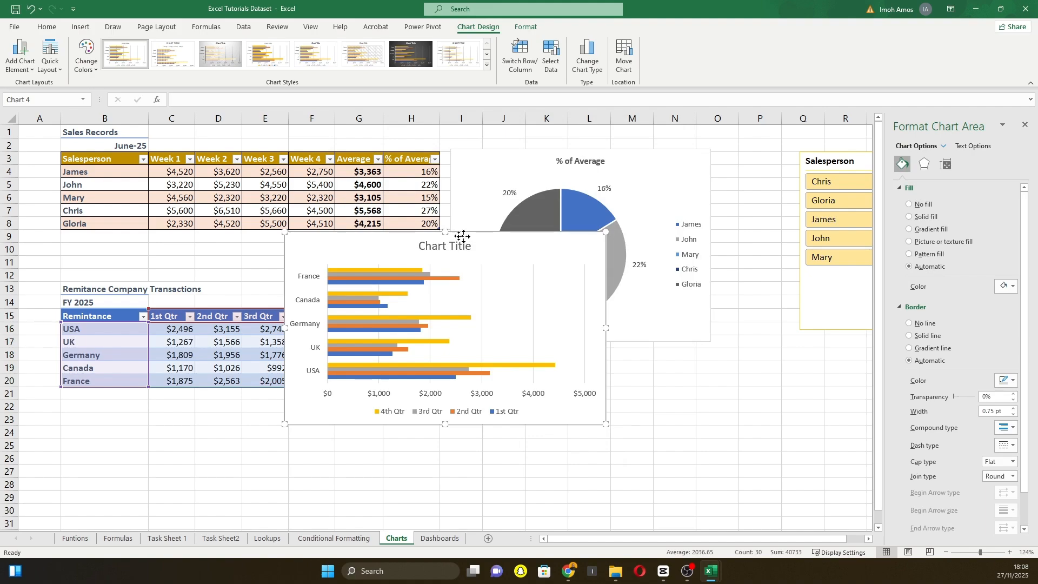
Step: Move the new bar chart off the remittance table and delete the % of Average pie chart from the Charts sheet
drag(462, 237, 609, 321)
click(679, 156)
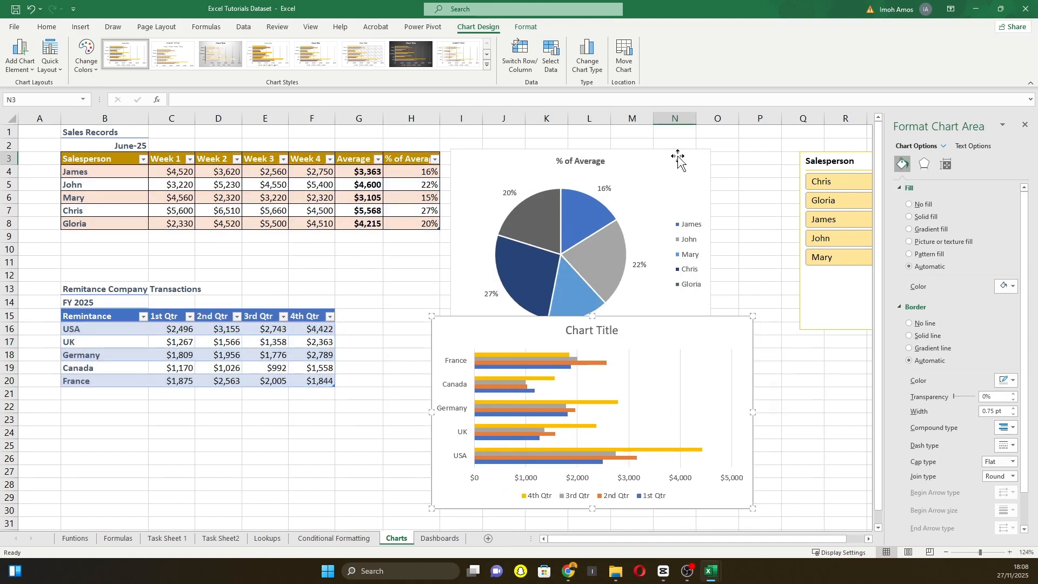
key(Delete)
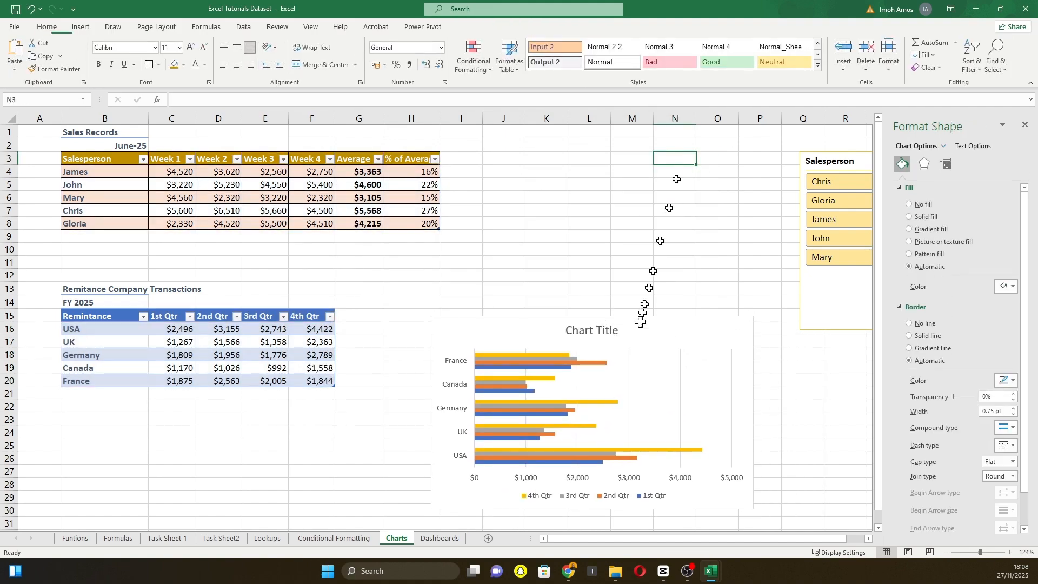
Step: Place the bar chart beside the sales table and resize it to span about columns I to O and rows 3 to 25
drag(642, 334, 656, 171)
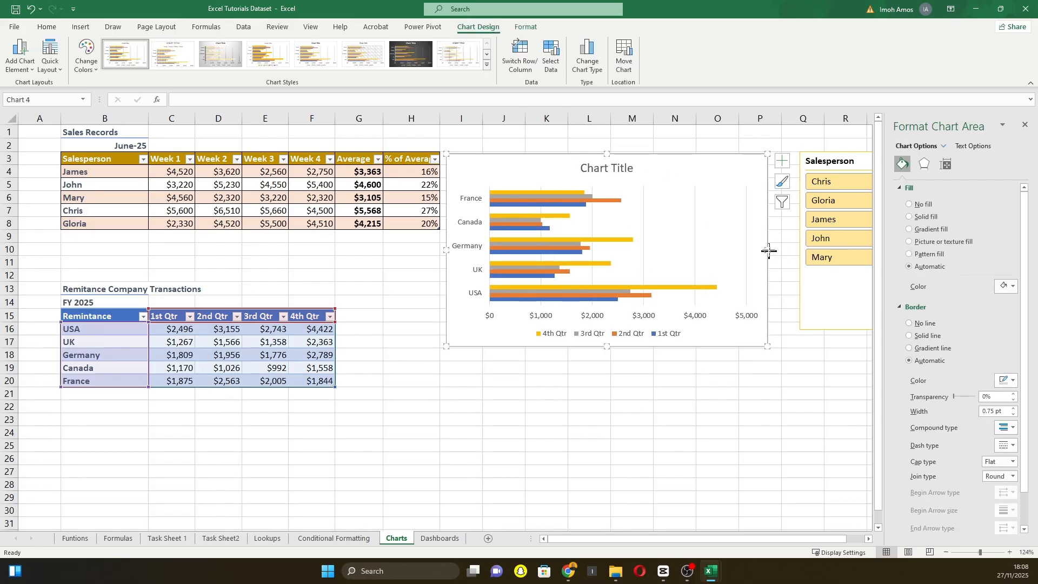
drag(768, 251, 720, 251)
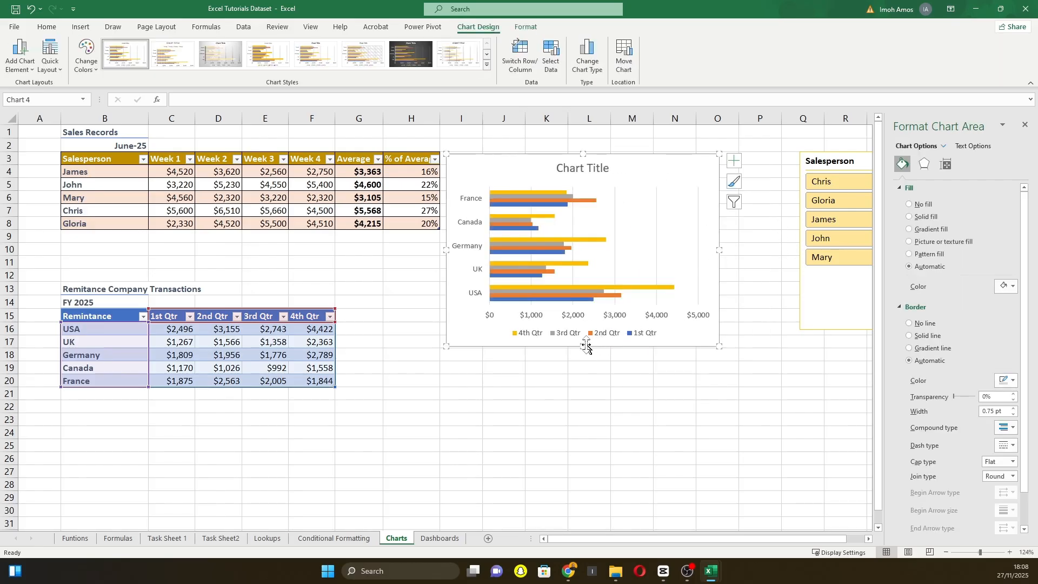
drag(584, 346, 583, 451)
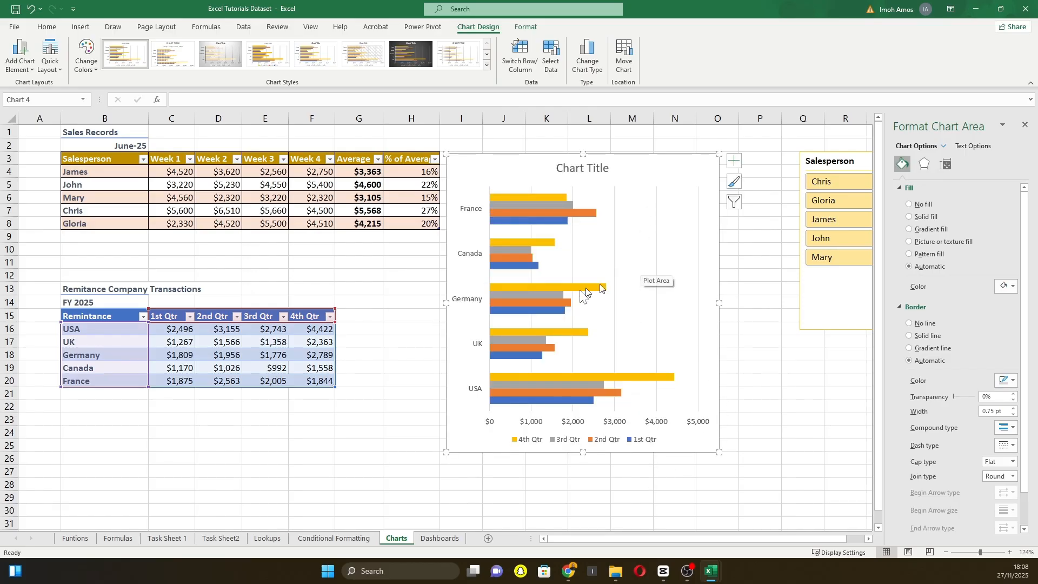
Step: Sort the remittance table by 4th Qtr from smallest to largest
click(365, 341)
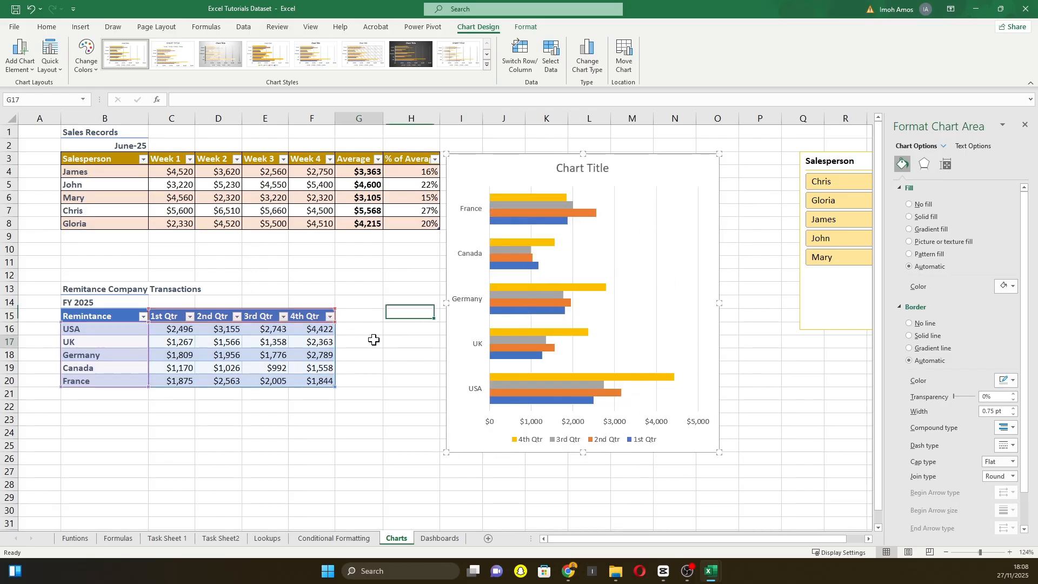
right_click(292, 333)
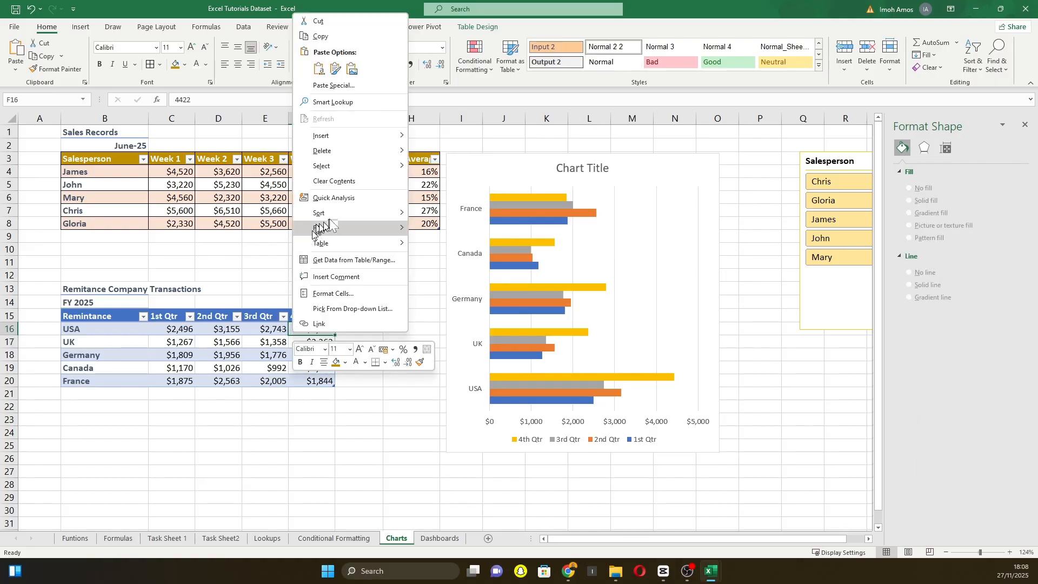
mouse_move(346, 213)
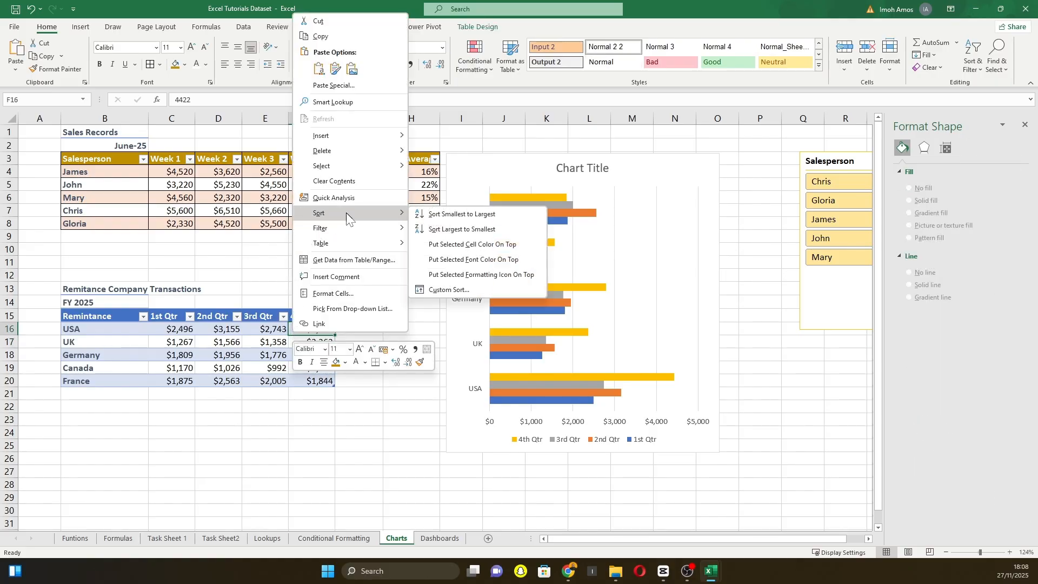
click(460, 215)
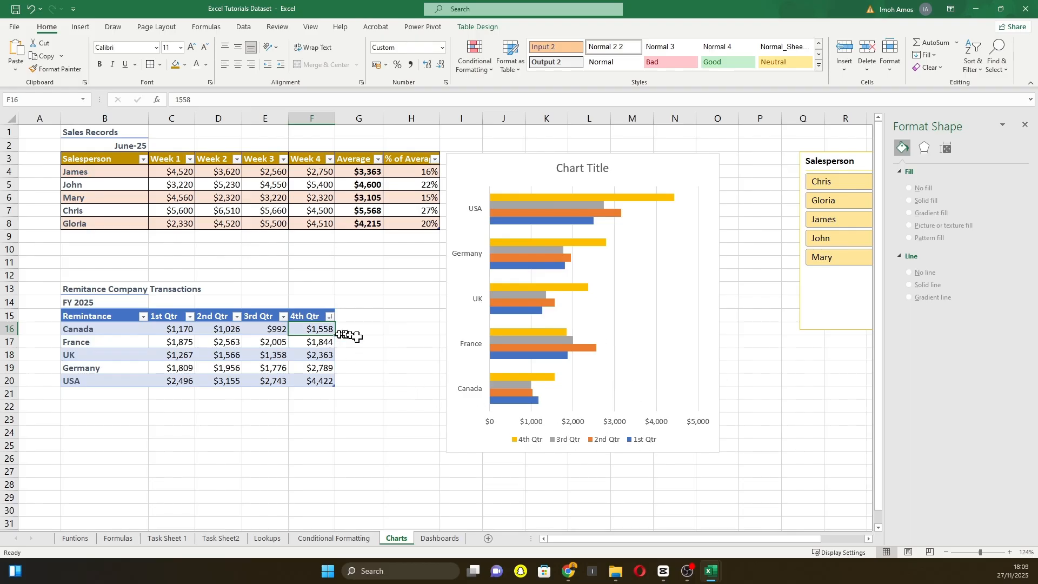
Step: Add a Total column to the remittance table with its header in G15
click(359, 320)
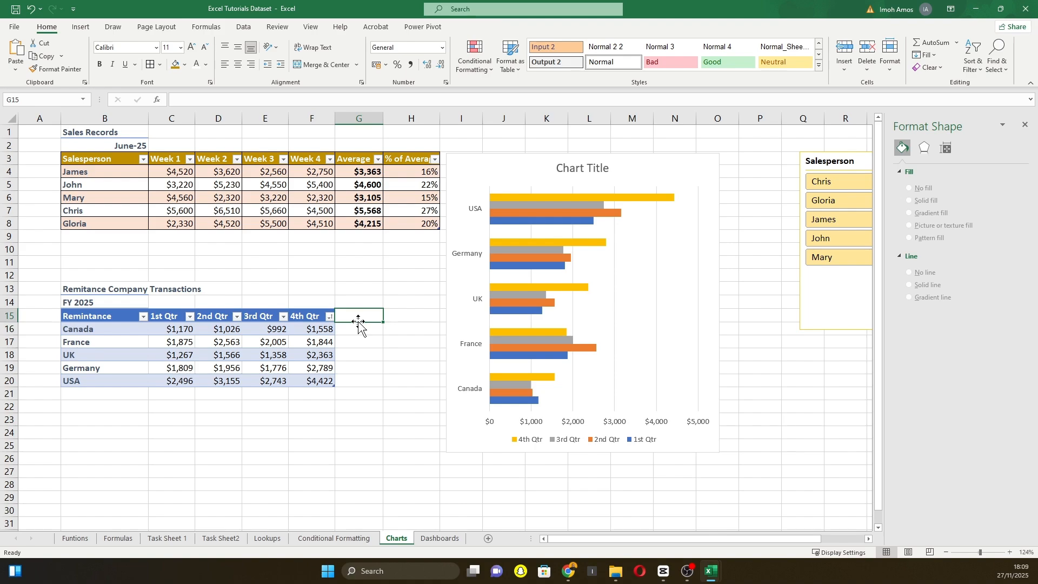
text(Total)
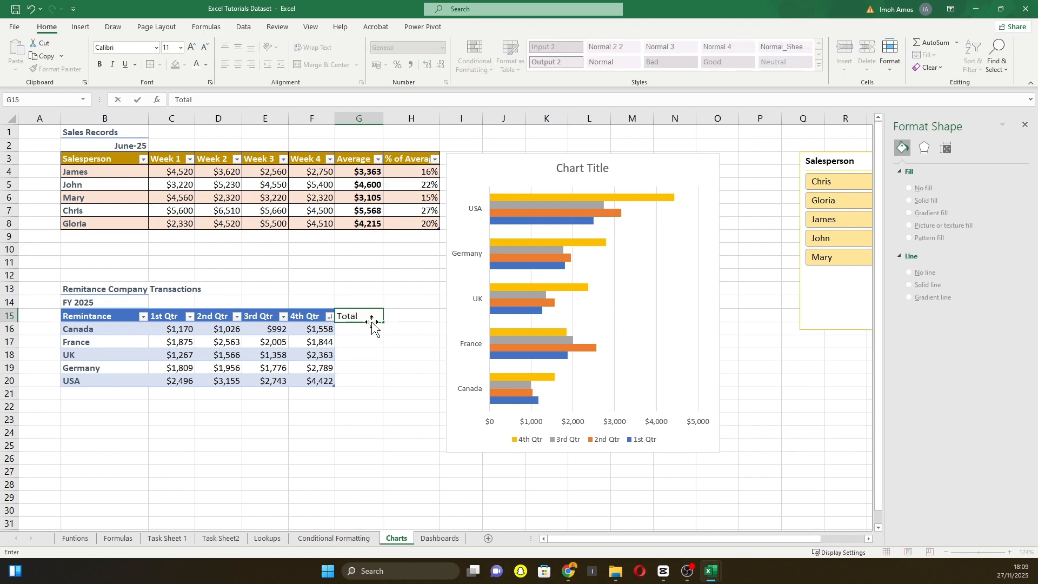
key(Return)
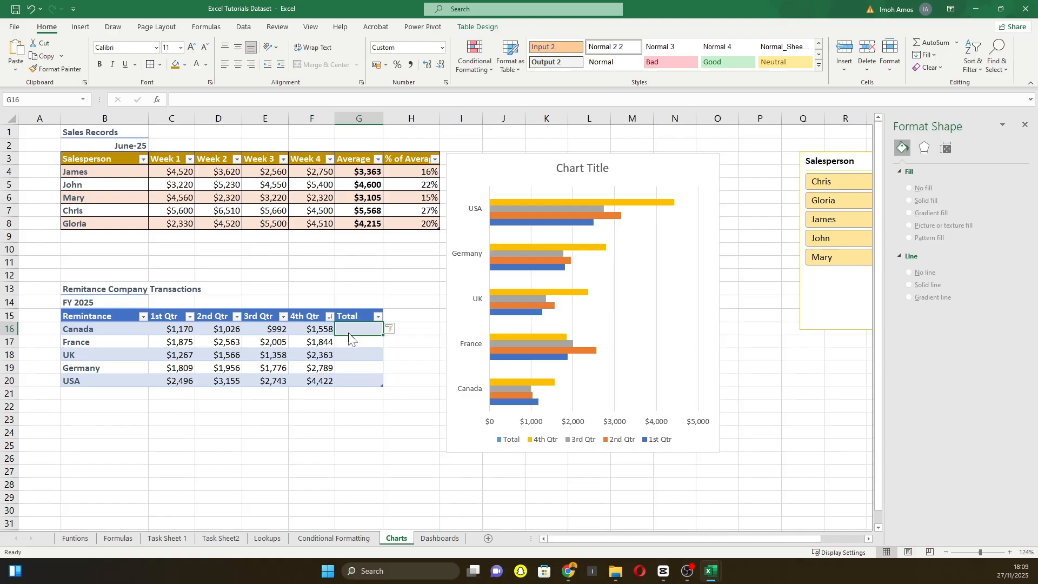
Step: Fill the Total column with a SUM formula that adds each row's 1st Qtr to 4th Qtr amounts
text(=)
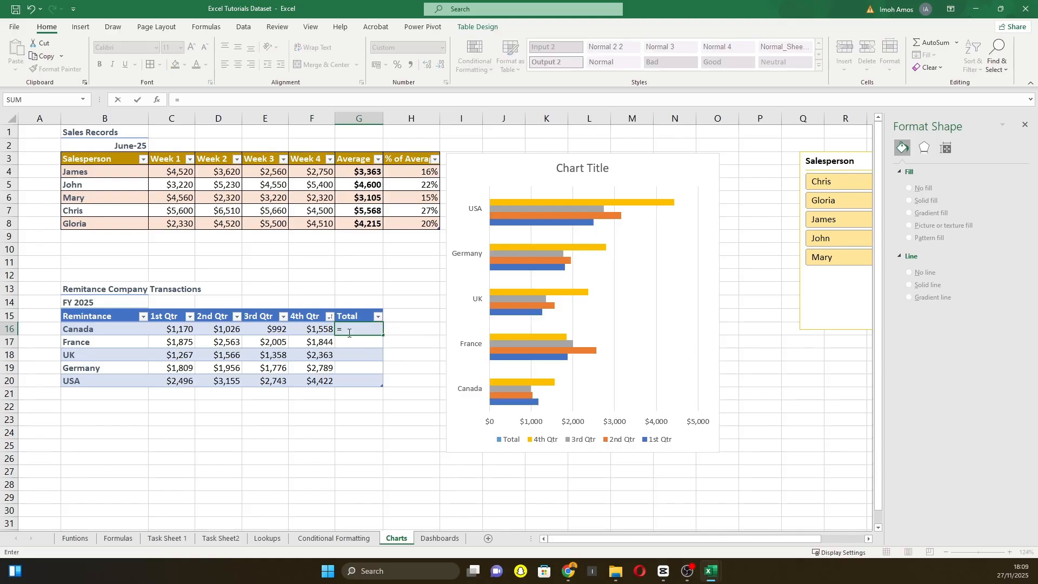
text(sum)
key(Tab)
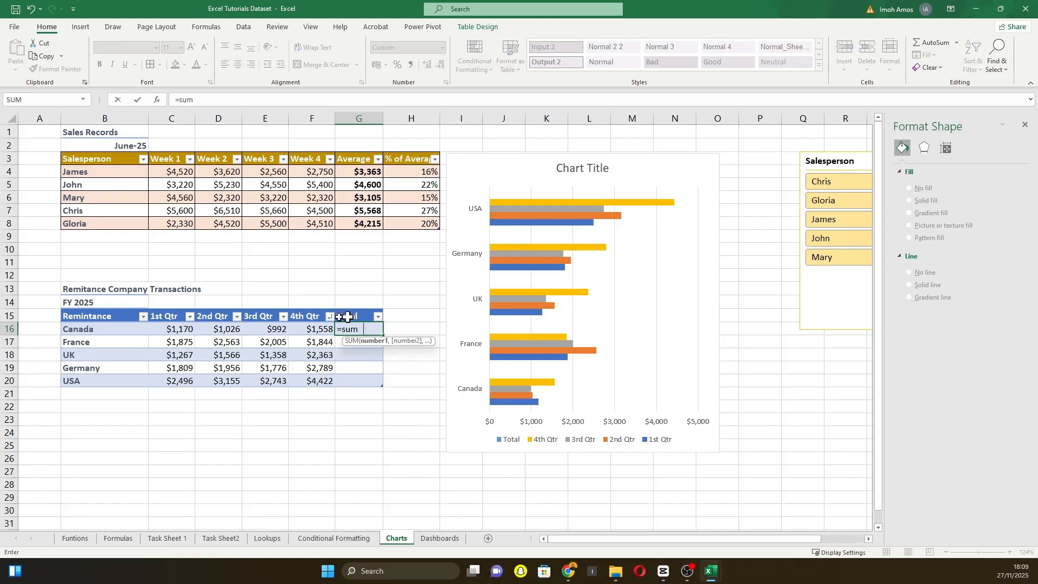
drag(173, 328, 335, 338)
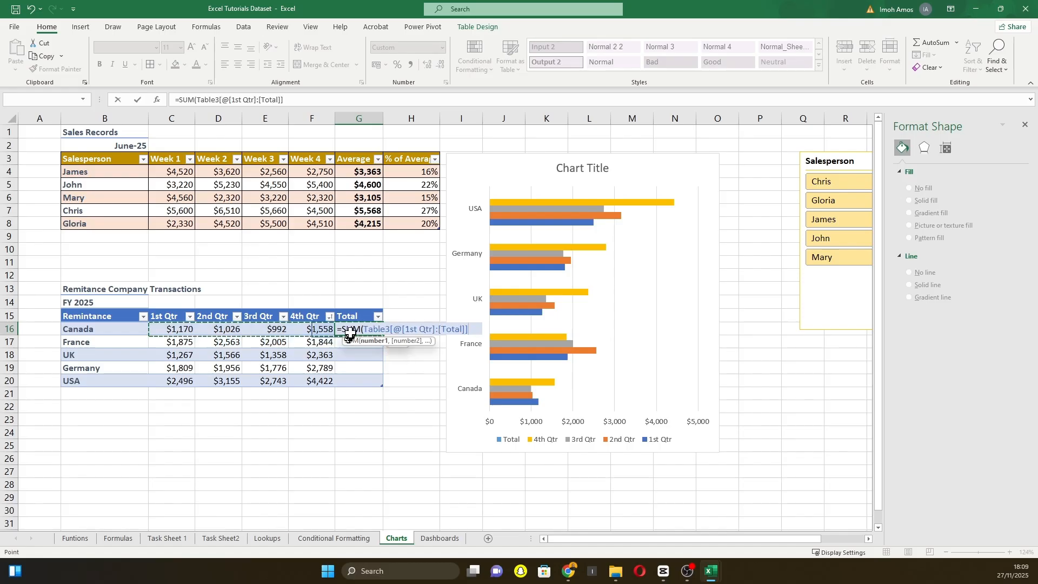
key(Return)
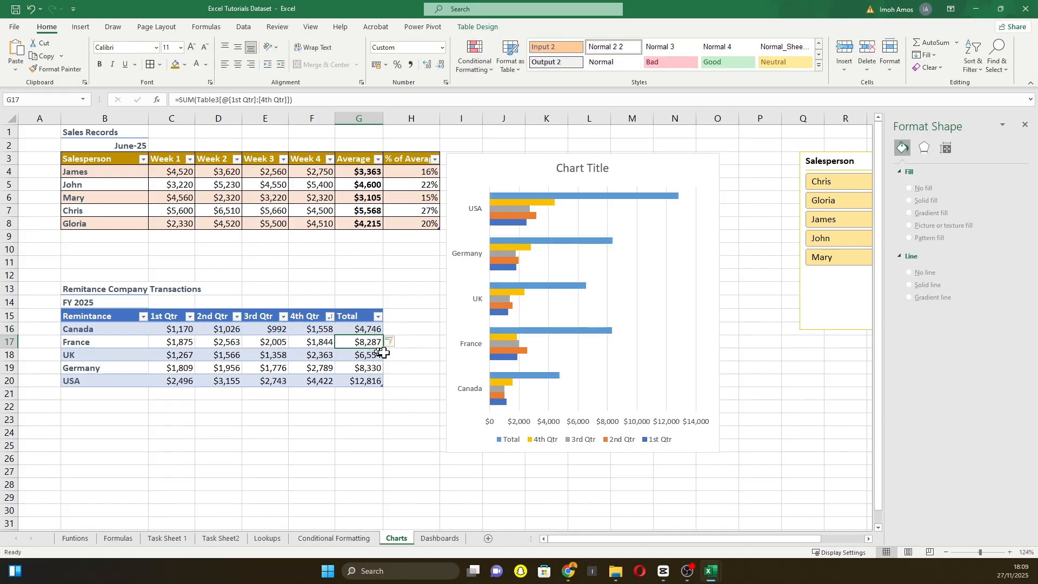
Step: Limit the remittance bar chart's data to the Total series by excluding 1st Qtr, 2nd Qtr, 3rd Qtr and 4th Qtr
click(372, 424)
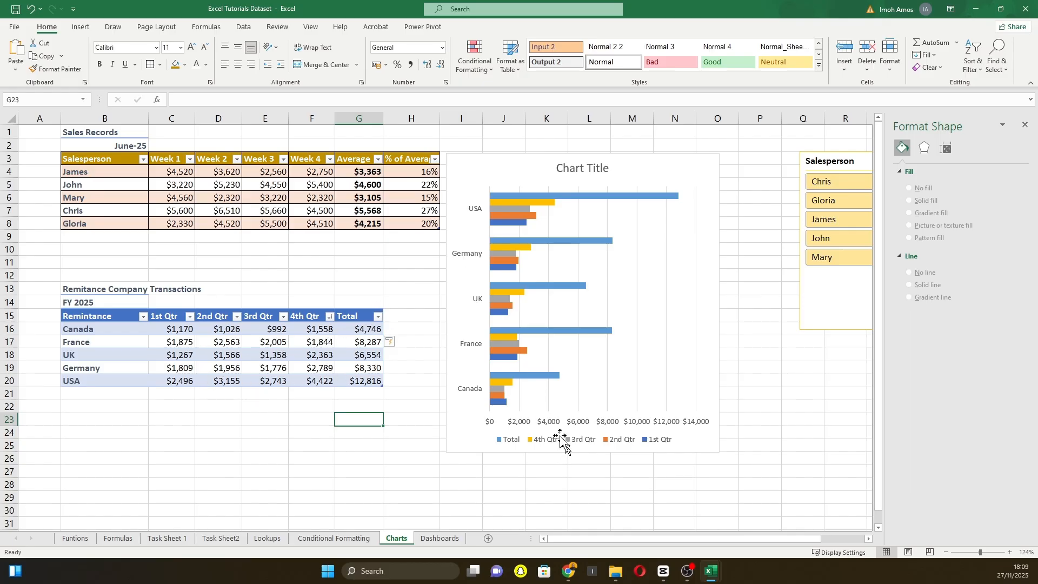
click(597, 184)
click(482, 27)
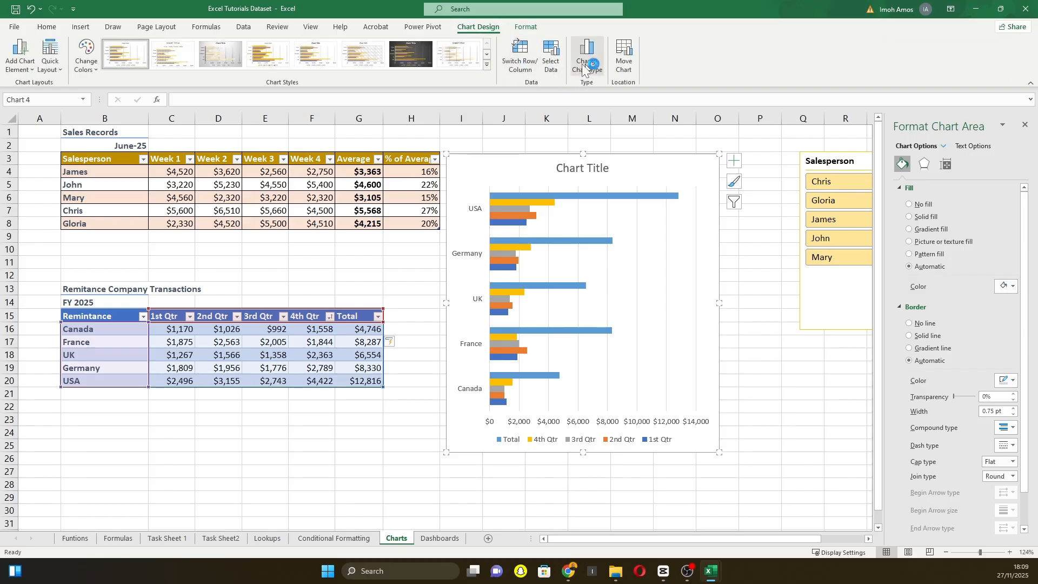
click(551, 57)
click(473, 172)
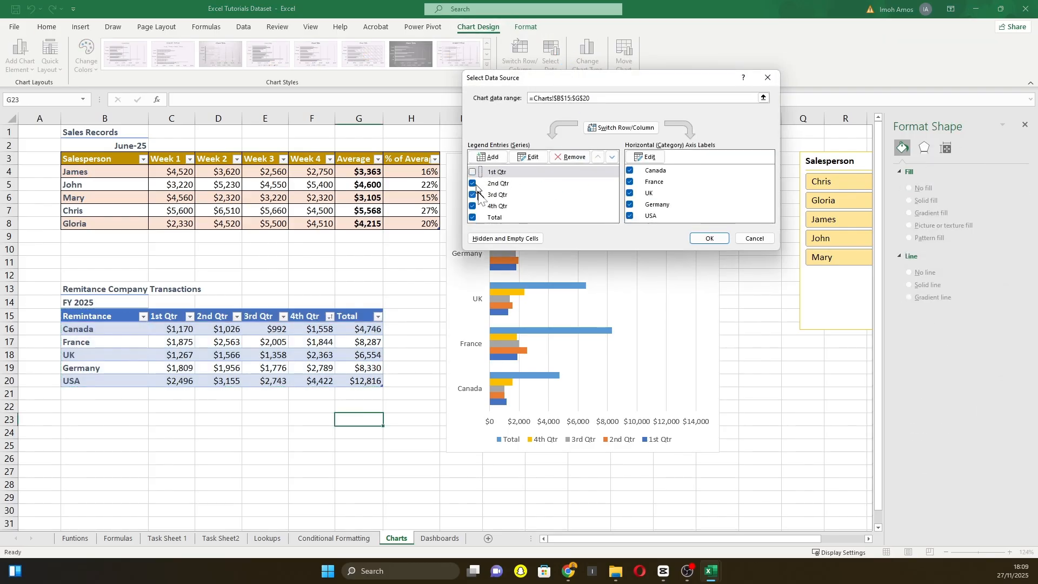
click(473, 195)
click(473, 206)
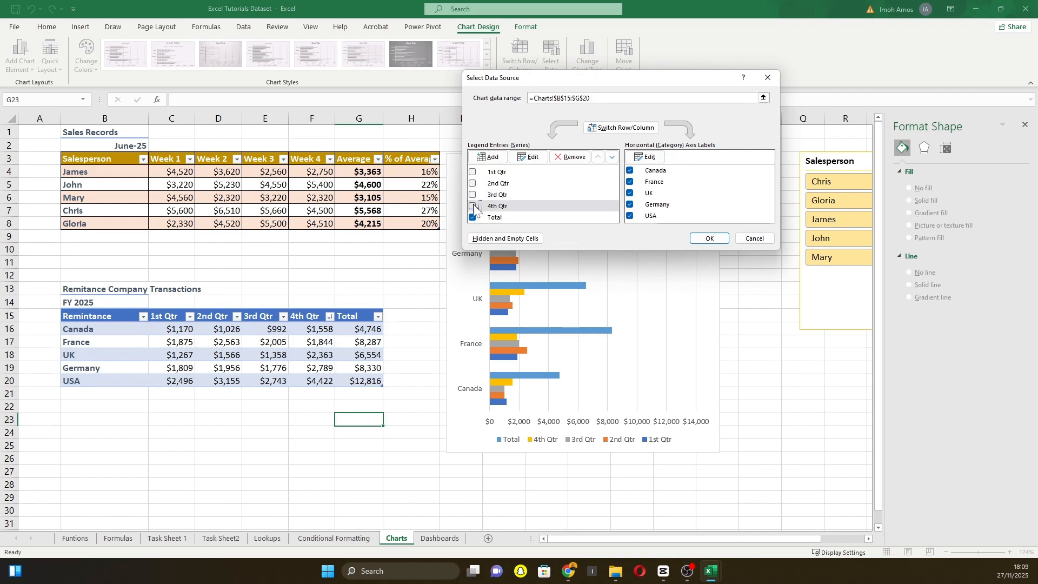
click(716, 243)
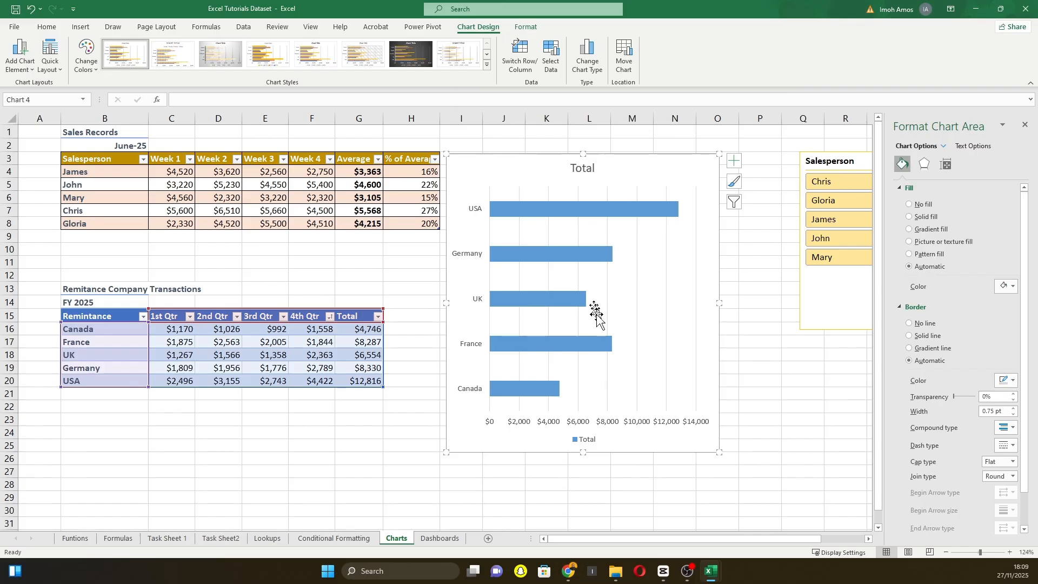
Step: Delete the vertical major gridlines from the remittance bar chart
click(640, 238)
click(638, 242)
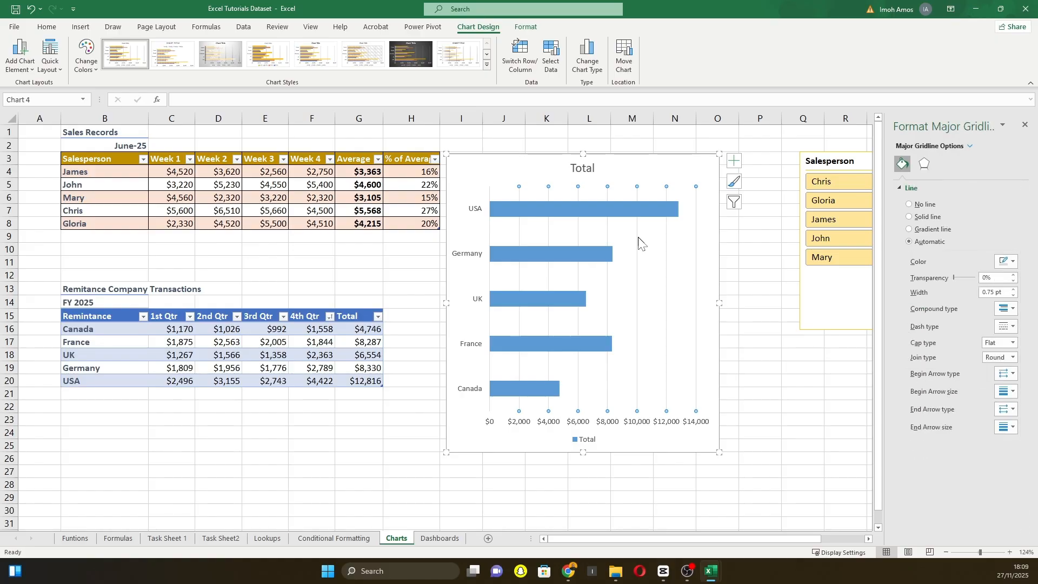
click(615, 226)
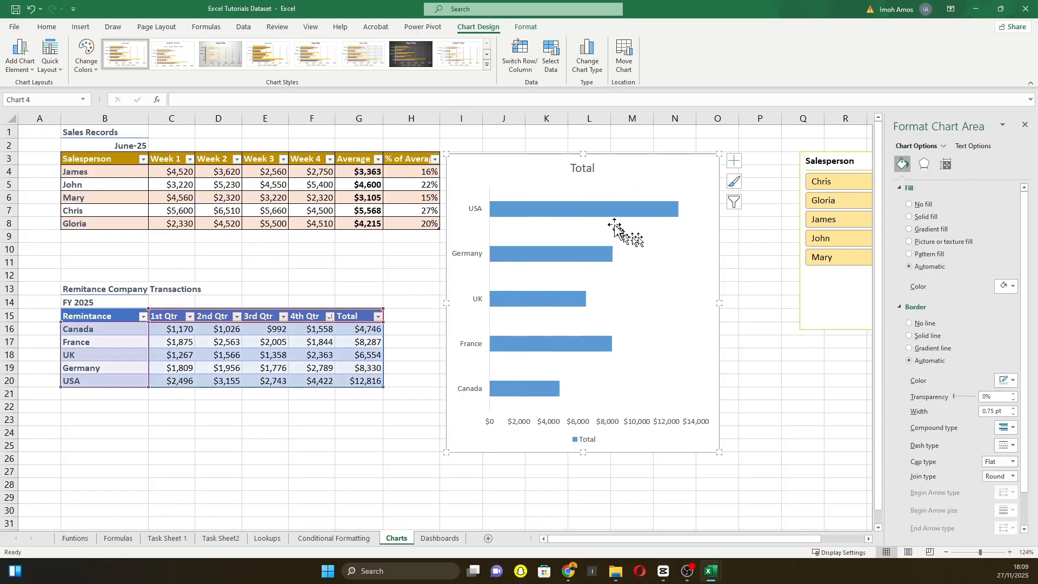
Step: Change the bar chart's title to "Total Transactions By country"
click(590, 170)
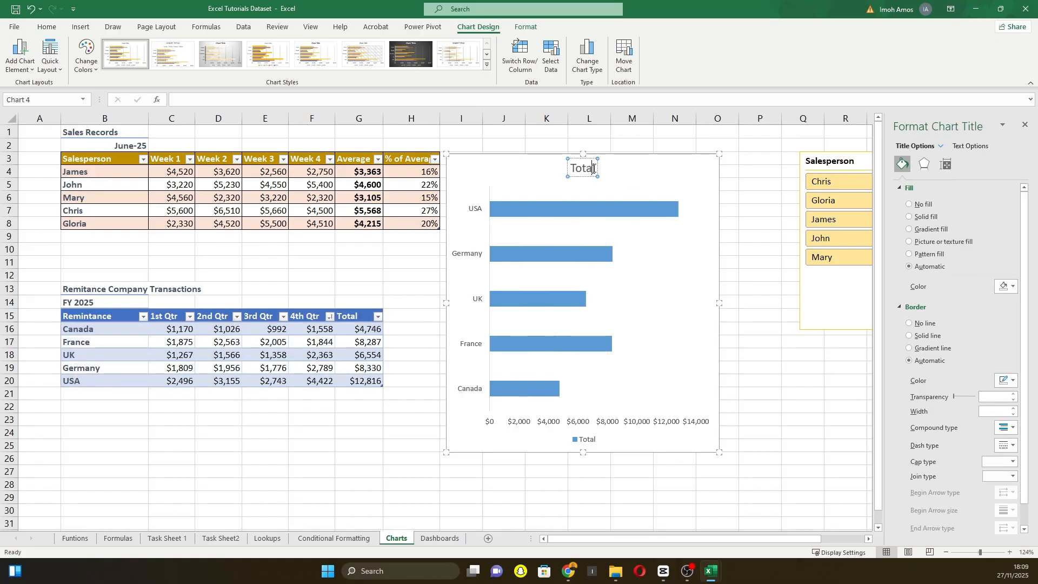
click(596, 168)
text(Transactions By countr)
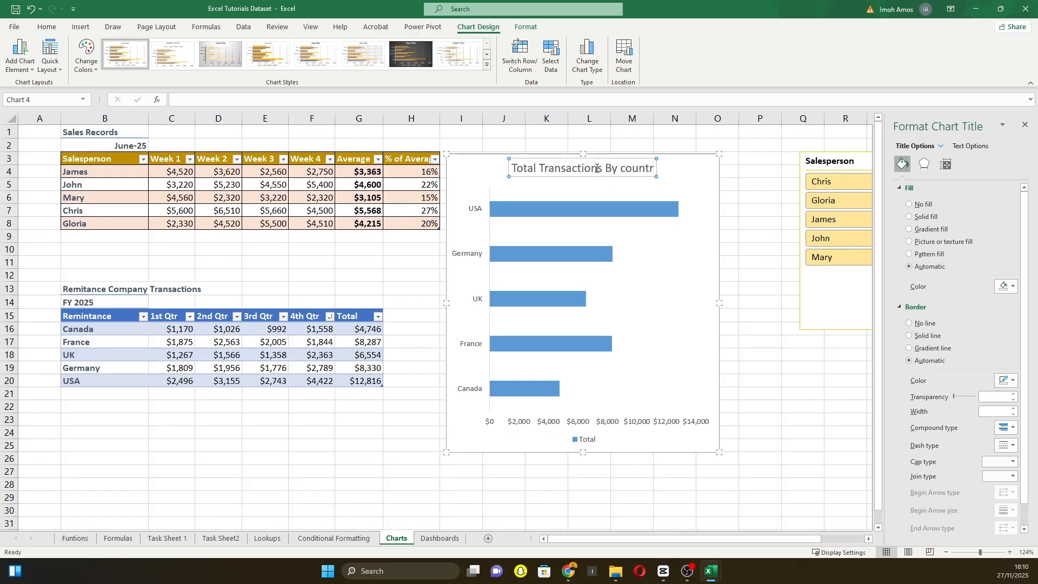
text(y)
key(Return)
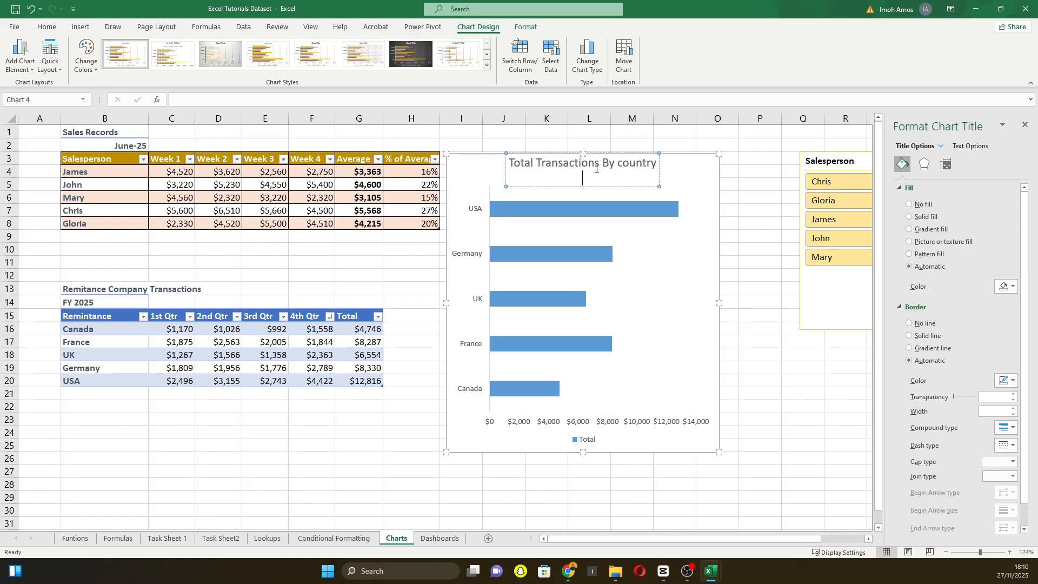
key(BackSpace)
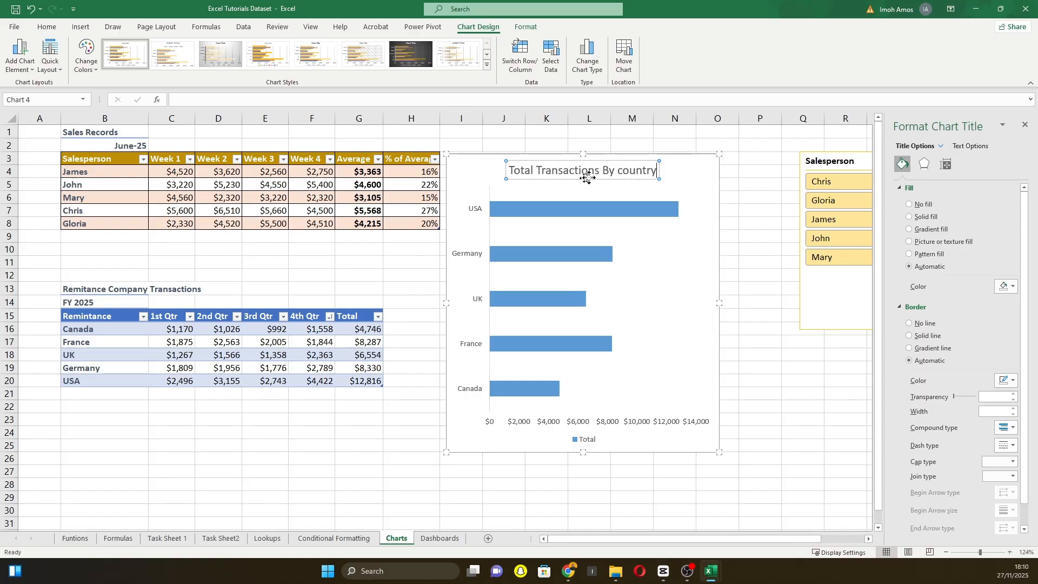
click(590, 179)
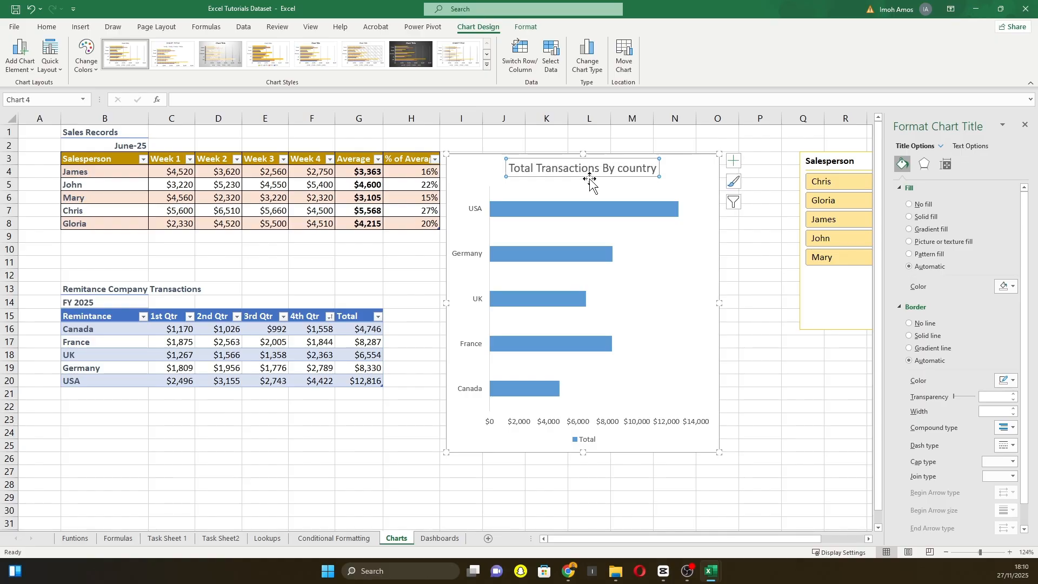
Step: Make the bar chart's title bold and set its font size to 10
click(49, 27)
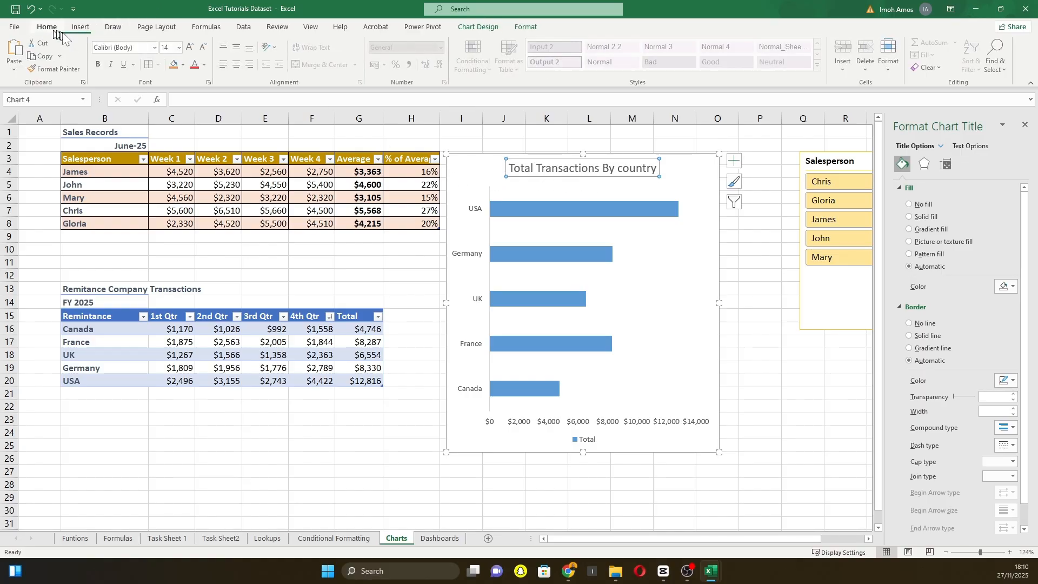
click(99, 65)
click(179, 48)
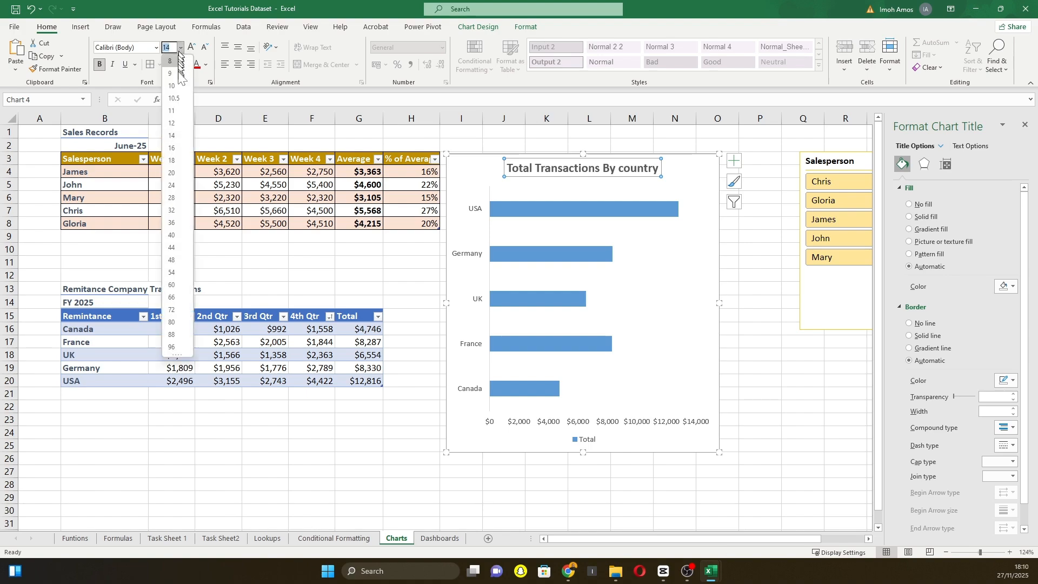
click(171, 87)
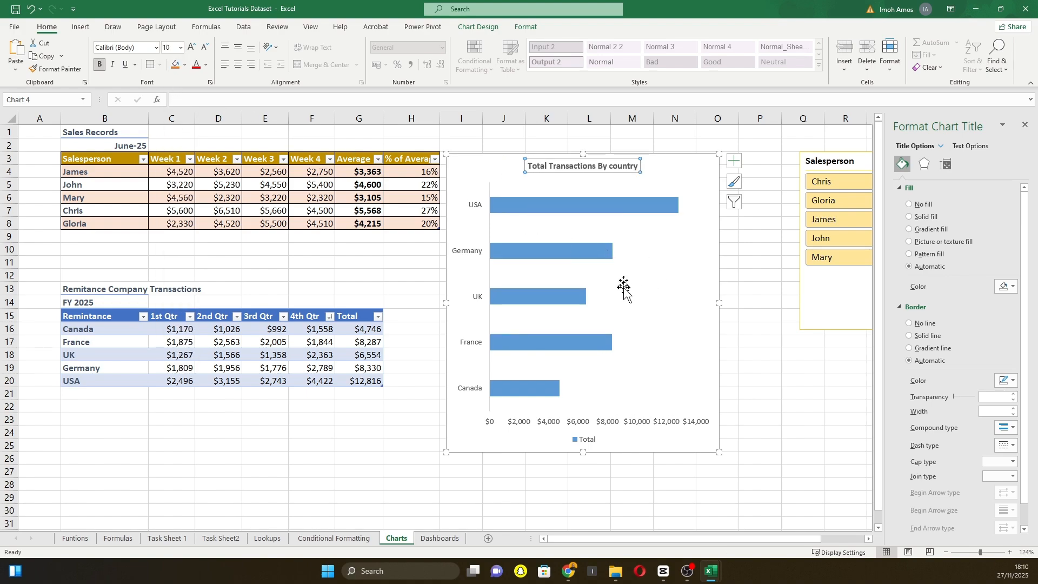
Step: Delete the horizontal value axis and the Total legend from the bar chart
click(640, 428)
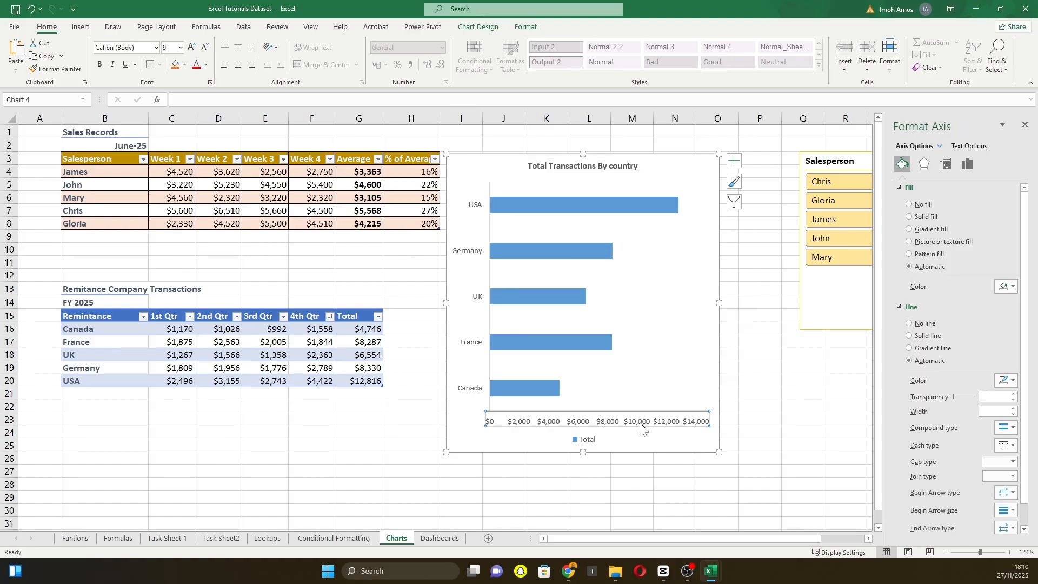
key(Delete)
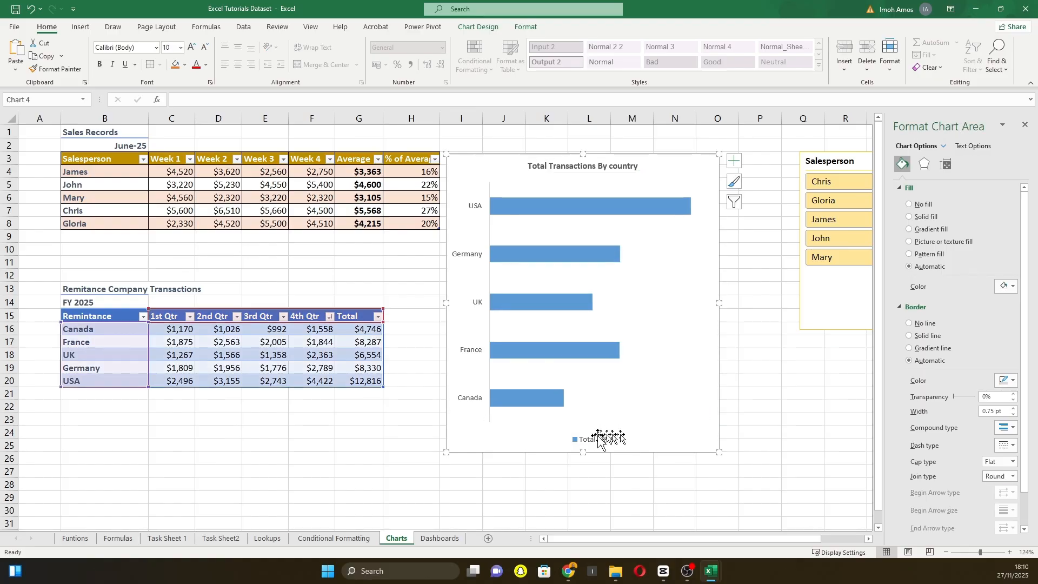
click(591, 438)
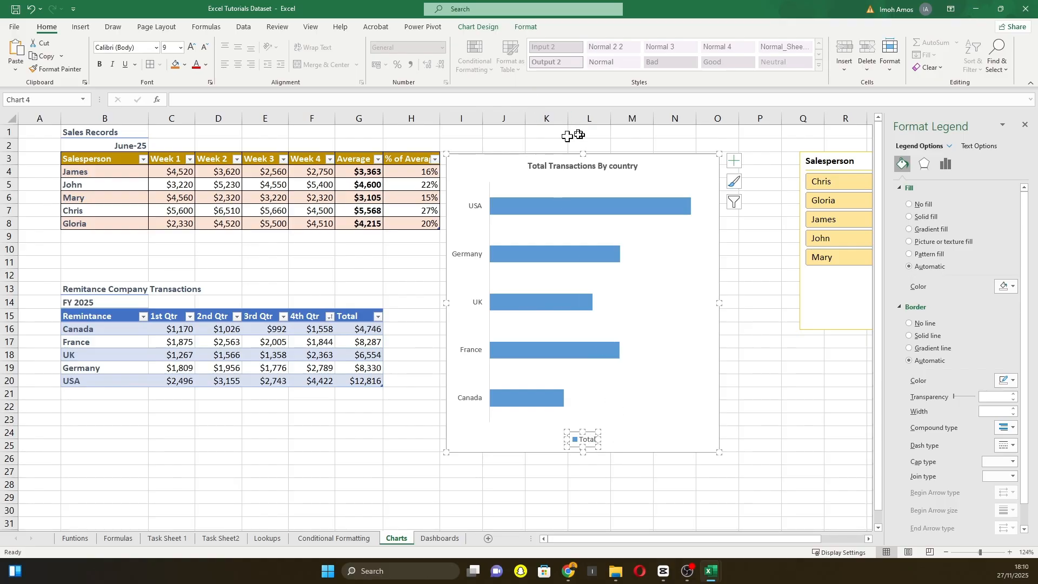
key(Delete)
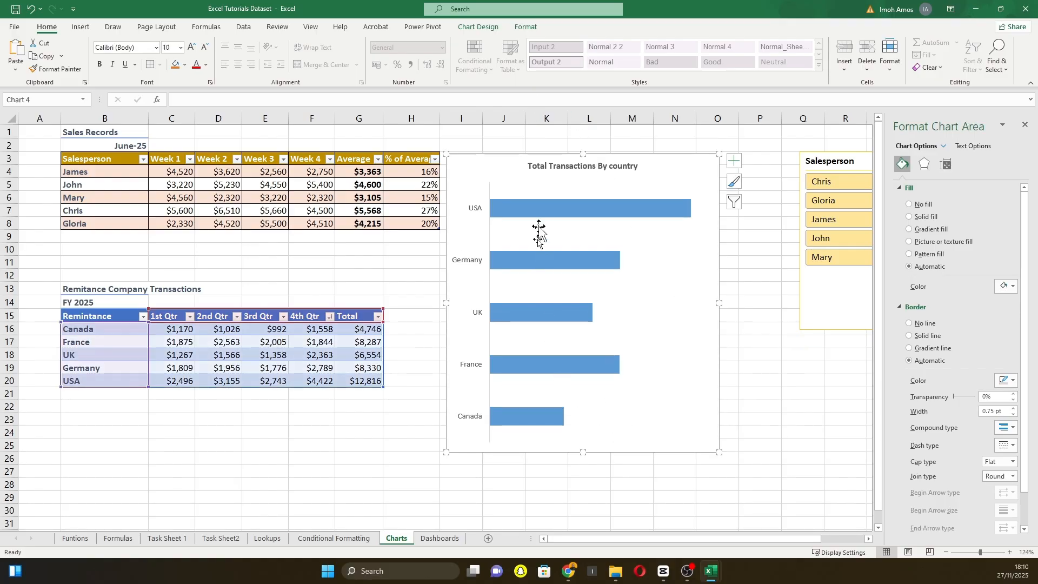
Step: Add data labels to the Total bars, placed at the outside end
click(540, 211)
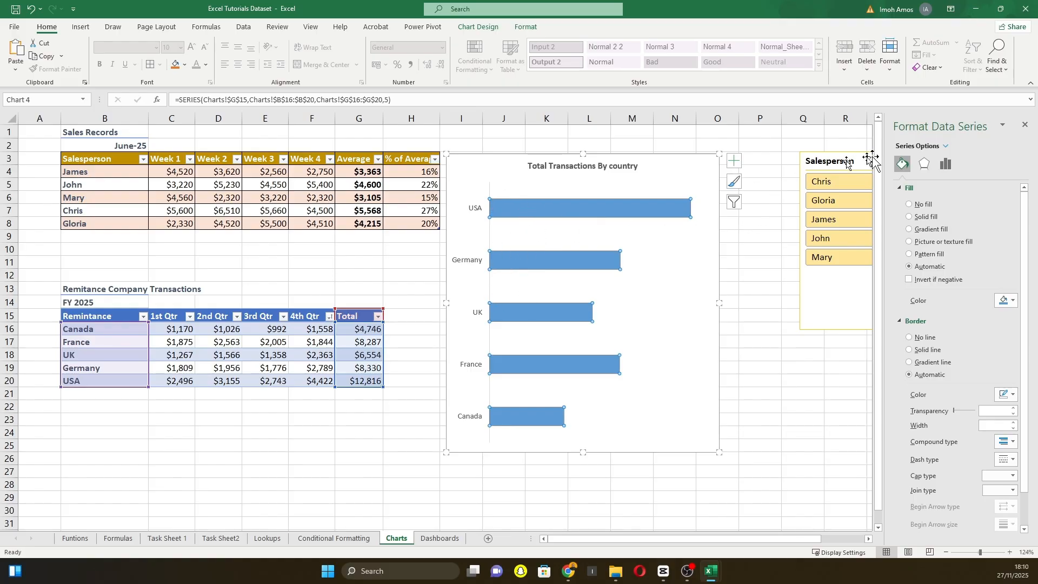
click(945, 161)
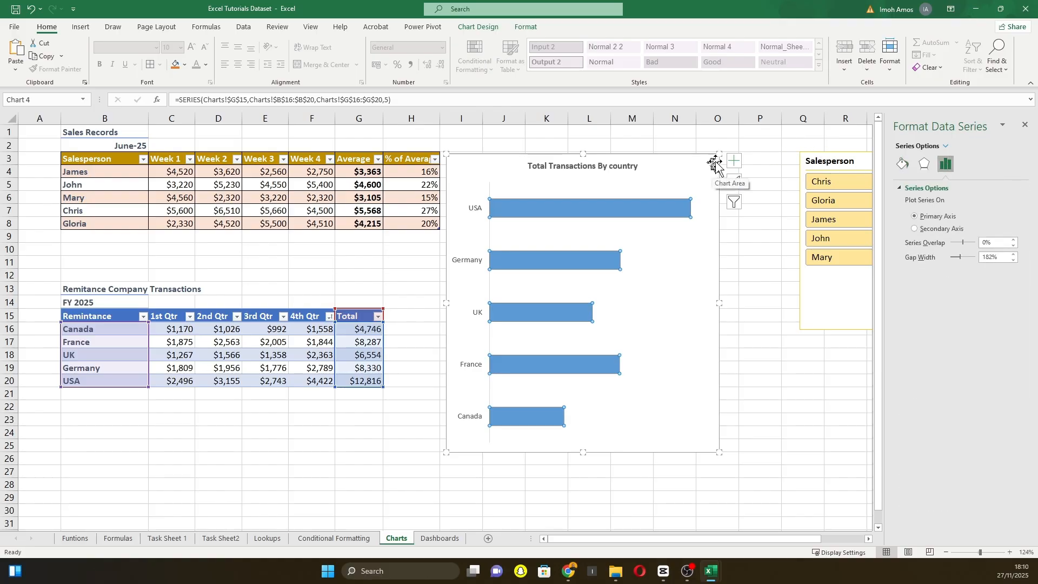
click(736, 162)
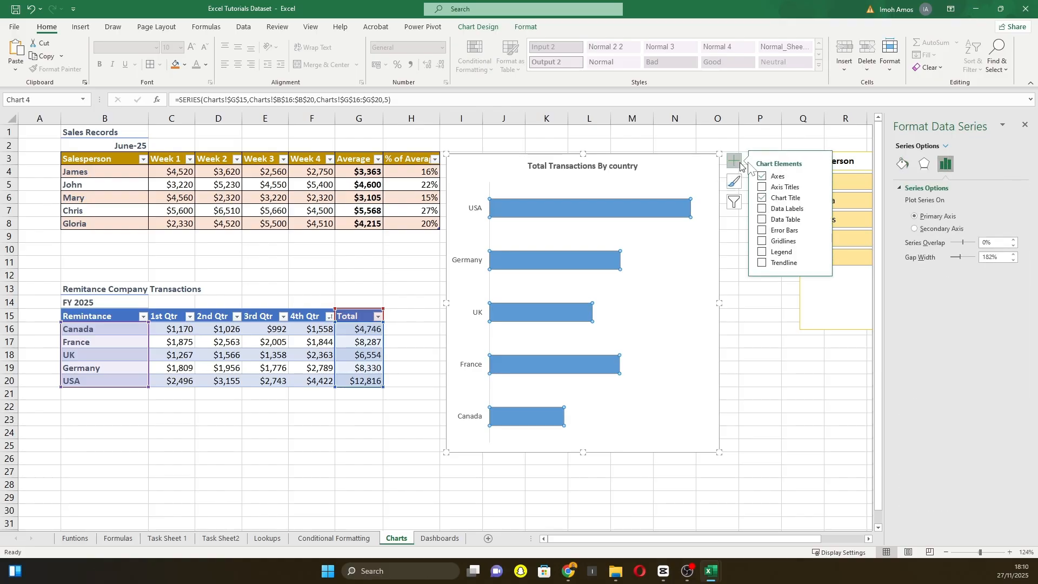
click(765, 210)
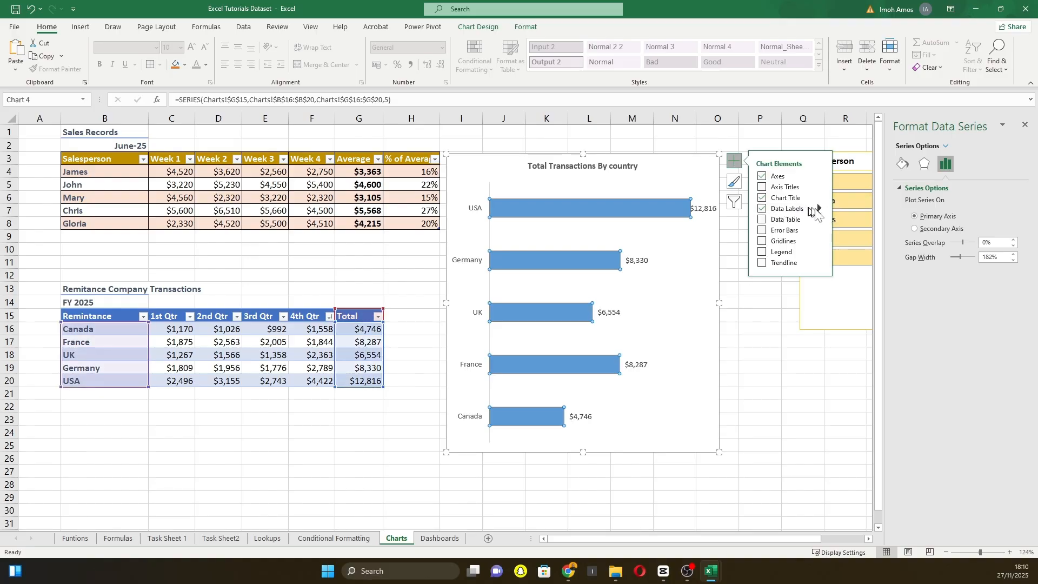
click(820, 208)
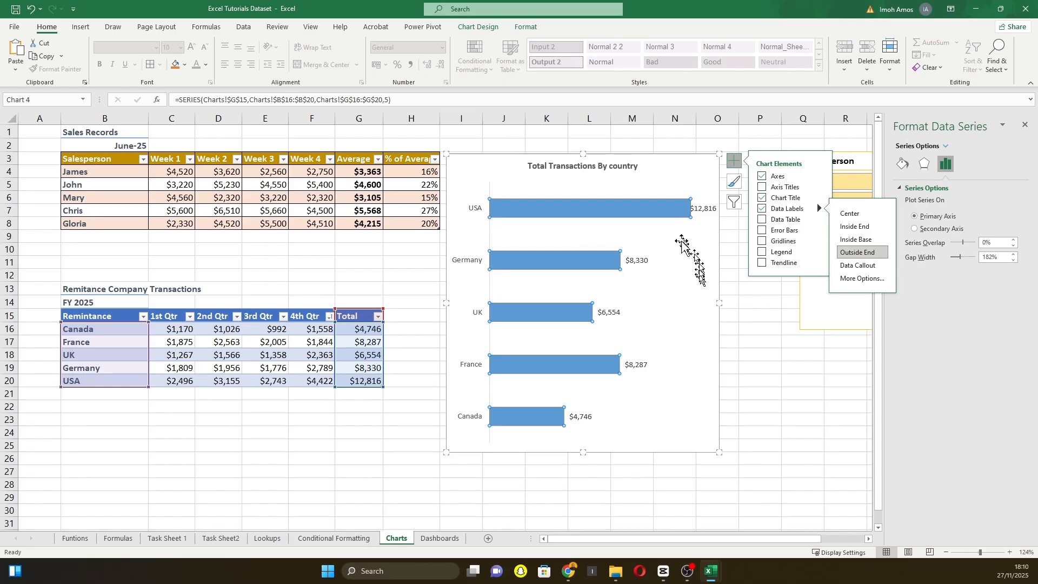
click(776, 224)
click(767, 222)
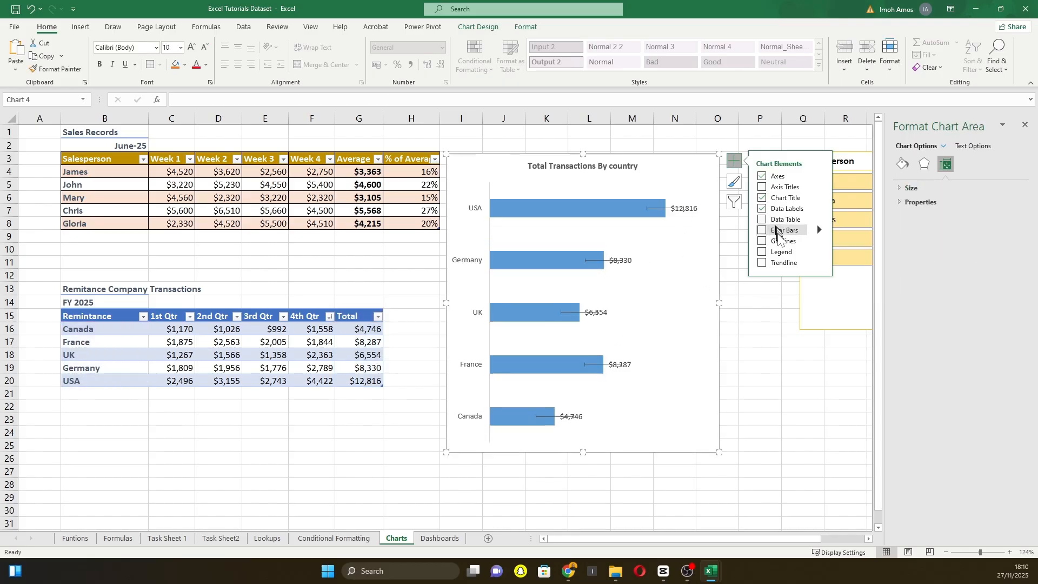
click(763, 242)
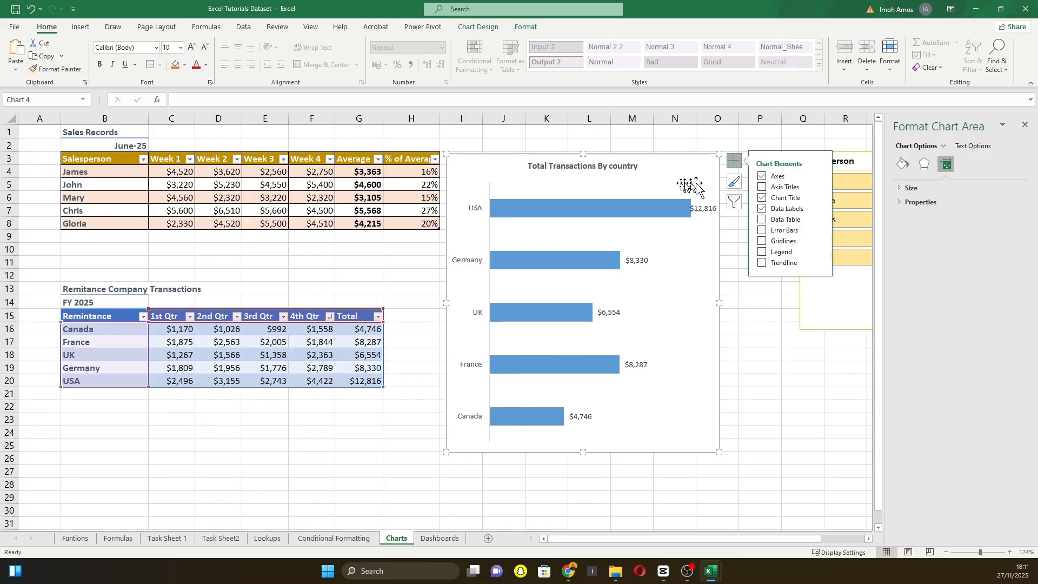
Step: Thicken the bars by setting the Total series' gap width to 65% and its series overlap to 46%
click(570, 205)
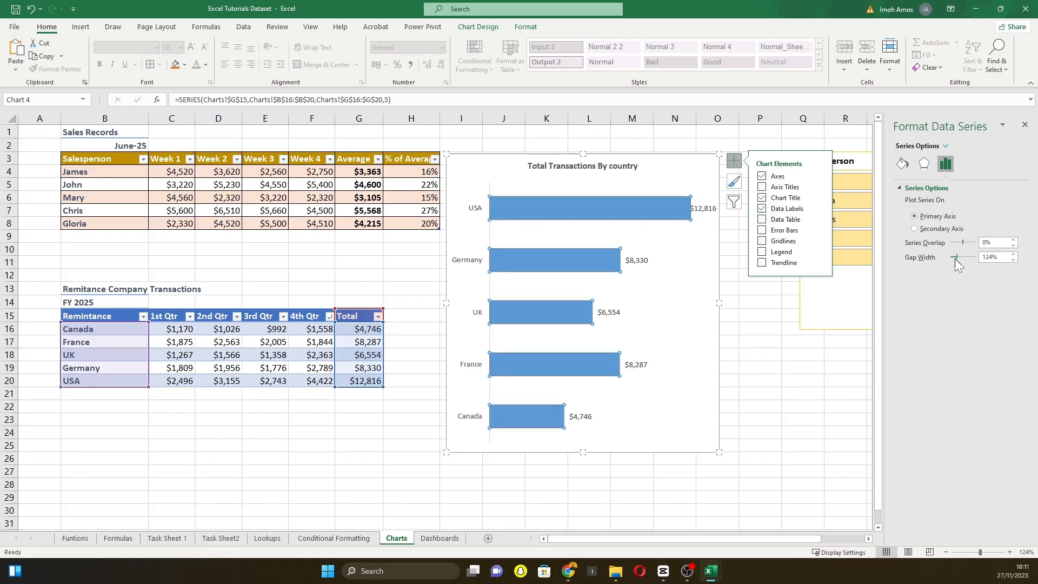
drag(956, 258, 952, 258)
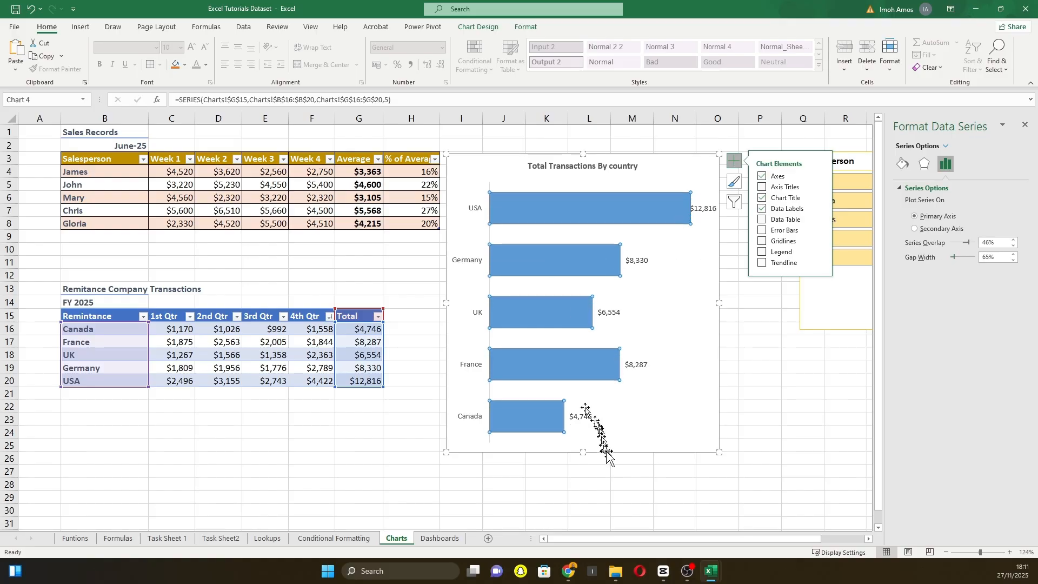
click(805, 367)
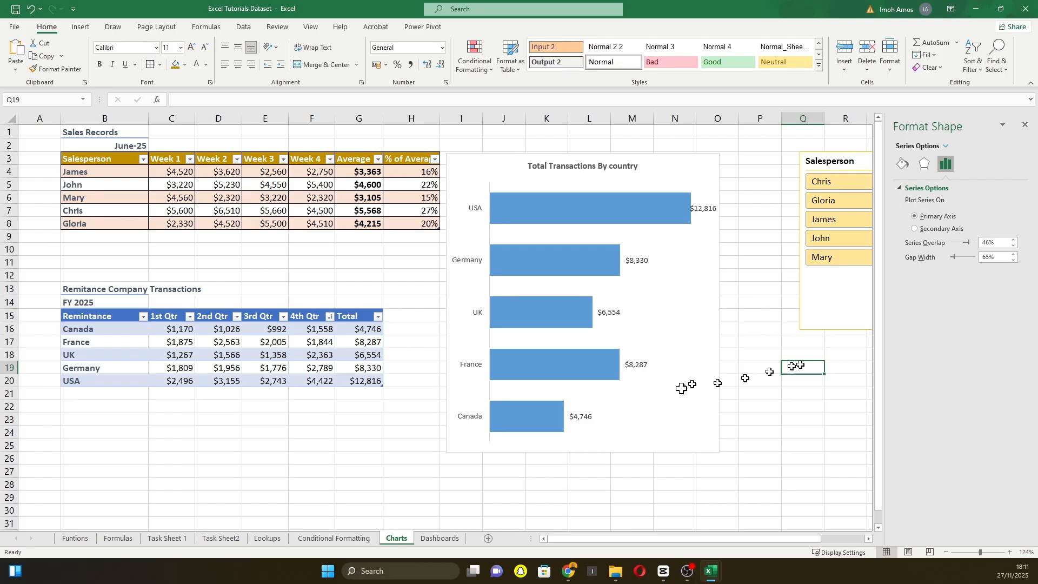
Step: Shorten the bar chart from its lower edge and reposition it to span about columns I to O and rows 6 to 21
click(601, 424)
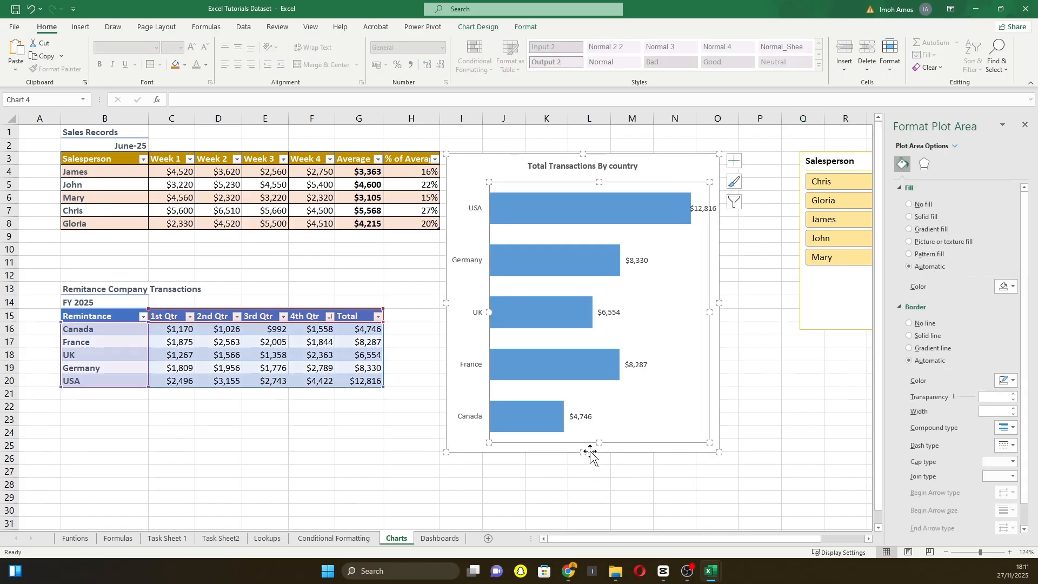
drag(582, 453, 591, 368)
drag(685, 166, 709, 202)
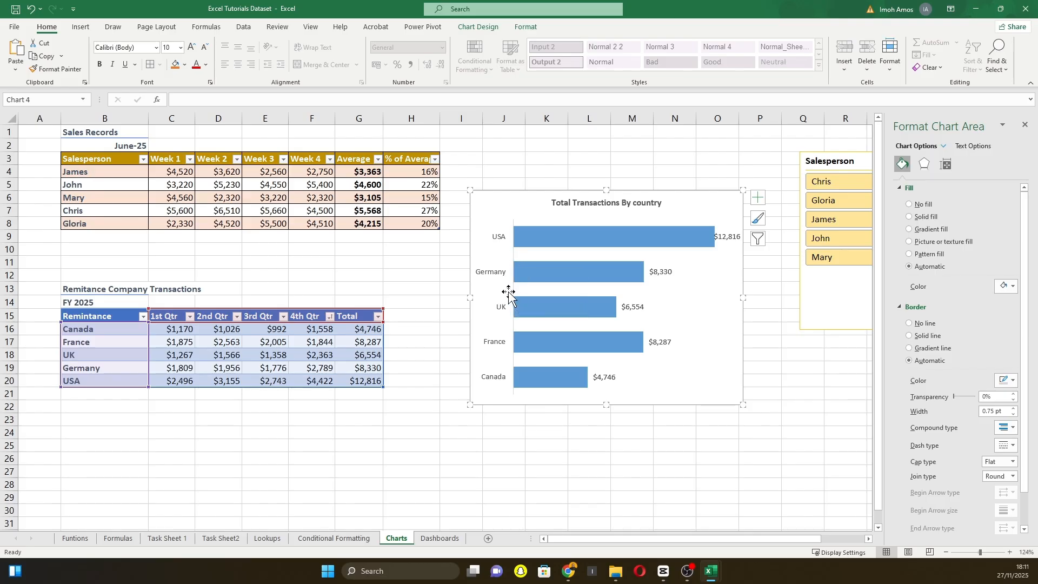
key(Escape)
click(496, 261)
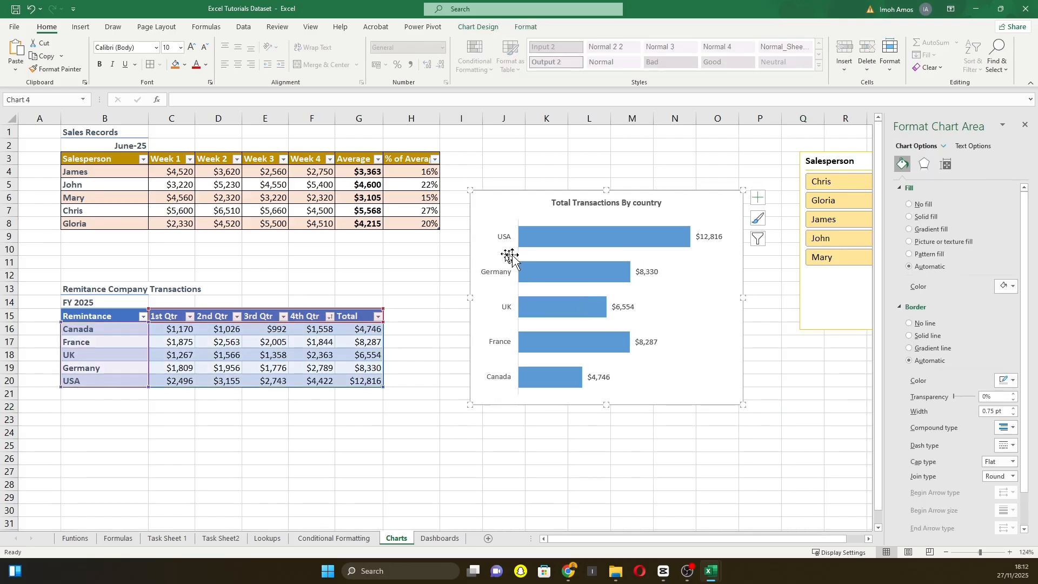
click(804, 393)
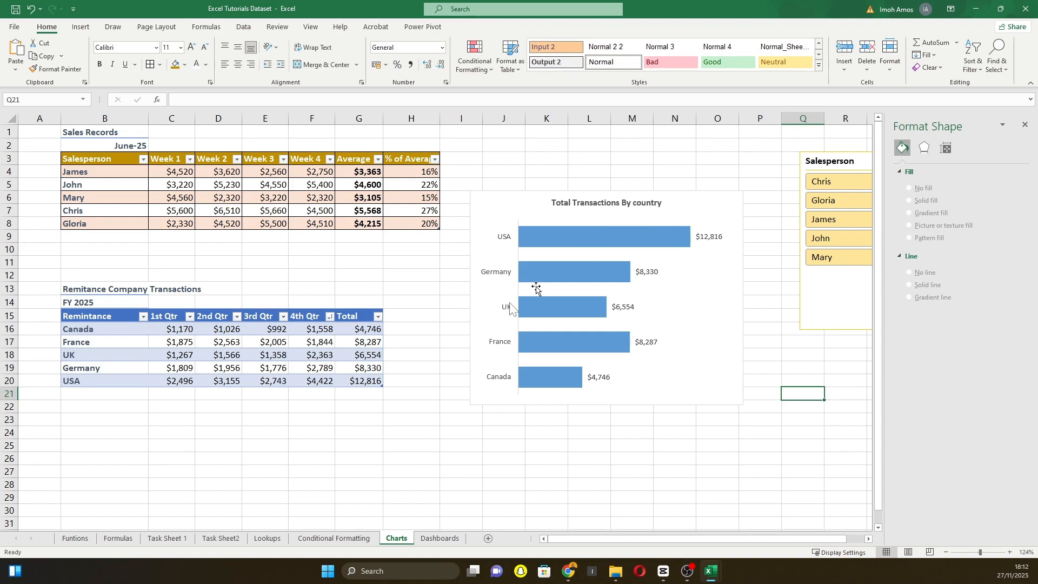
Step: Sort the remittance table by its Total column from smallest to largest so the chart bars are ordered by size
right_click(349, 328)
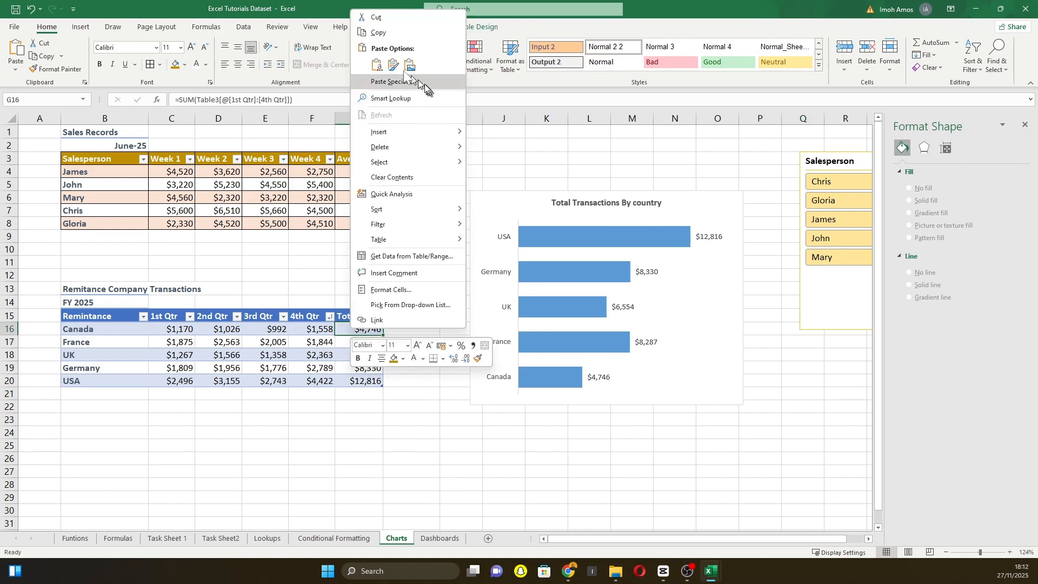
mouse_move(392, 207)
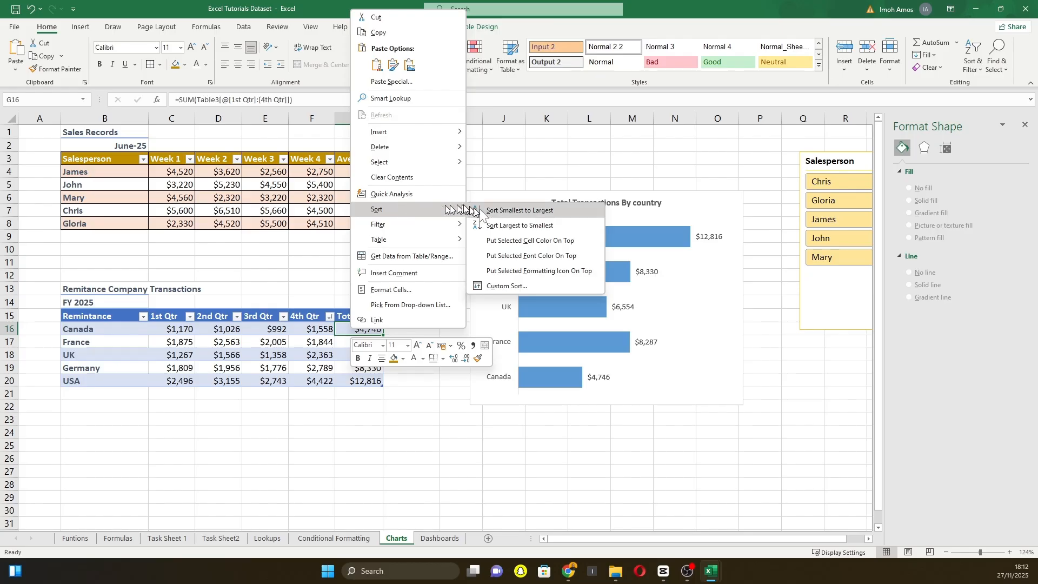
click(506, 215)
click(708, 459)
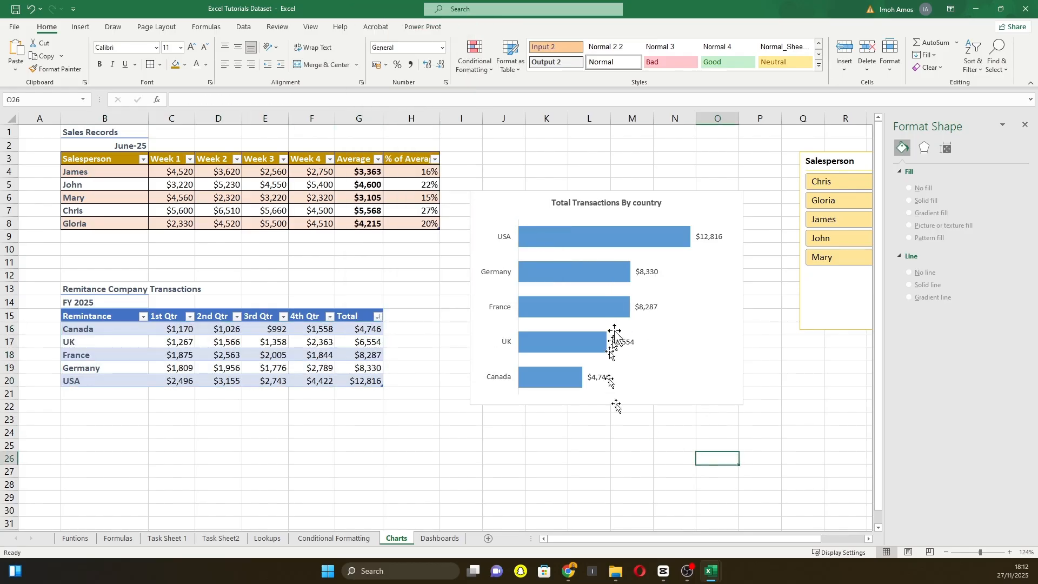
mouse_move(629, 238)
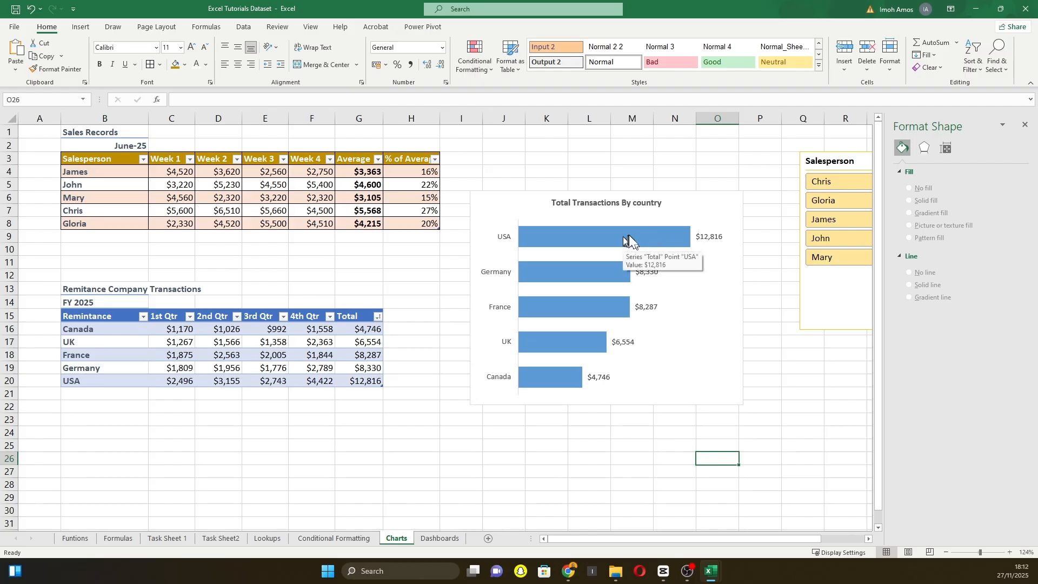
Step: Recolor the Total Transactions By country chart with the light-to-dark monochromatic blue palette
click(524, 204)
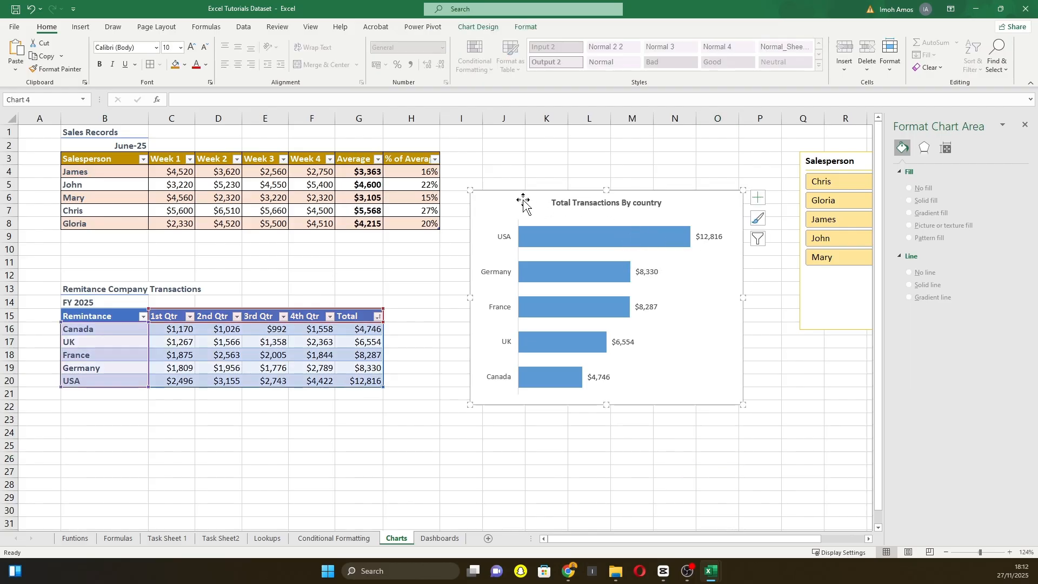
click(759, 223)
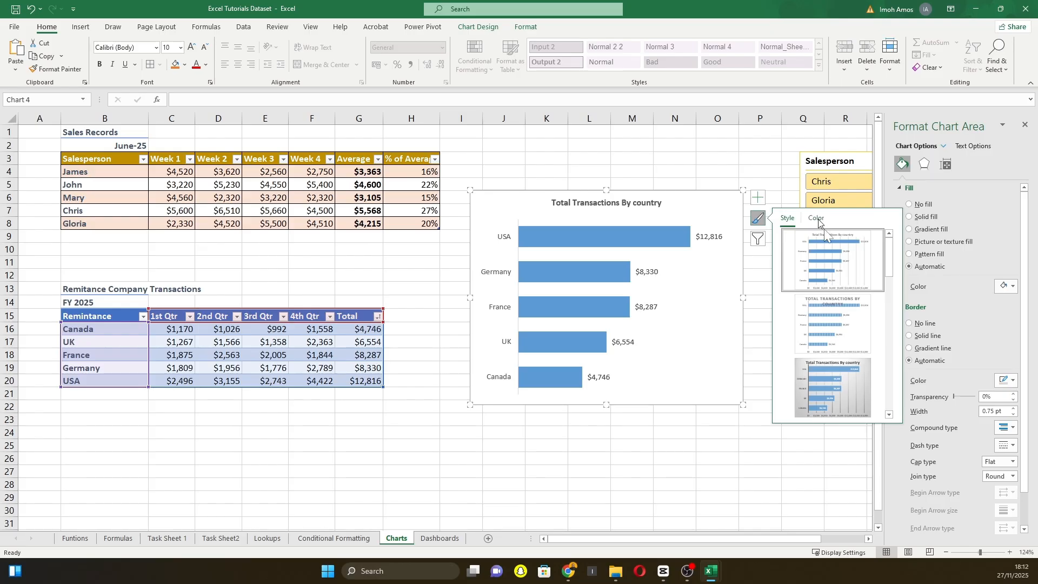
scroll(820, 220, down, 5)
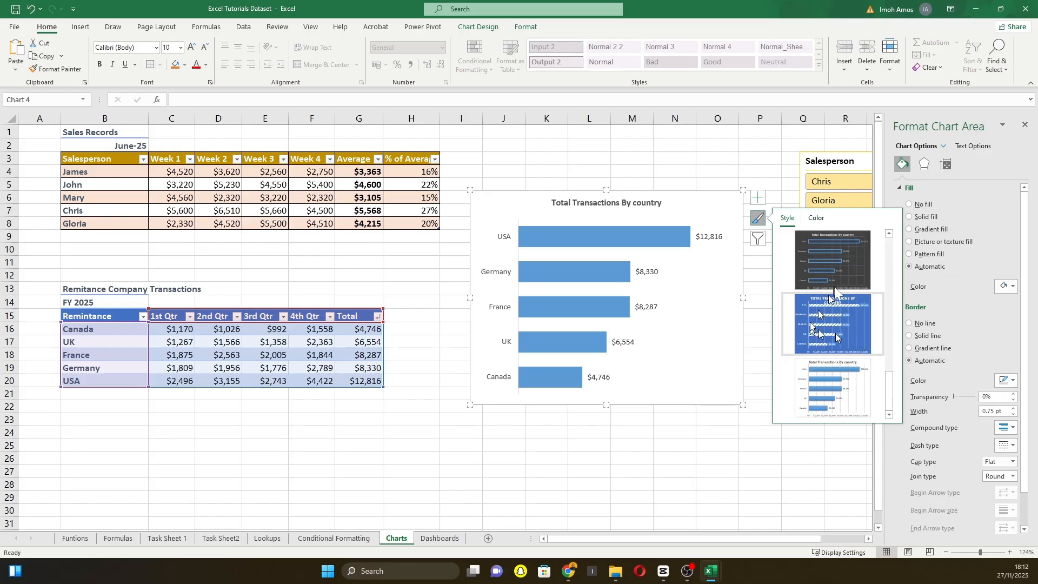
click(817, 218)
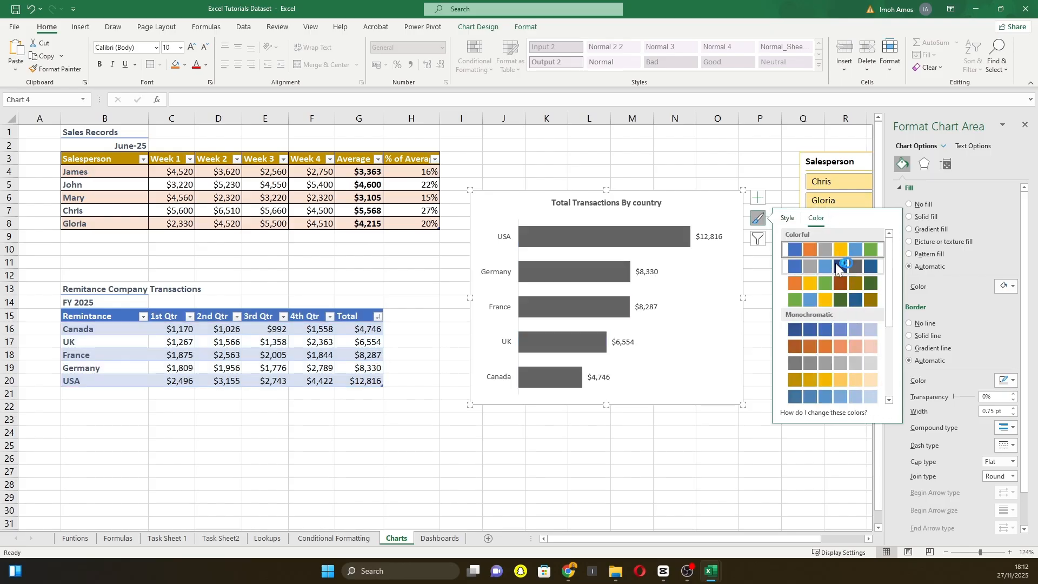
scroll(840, 349, down, 3)
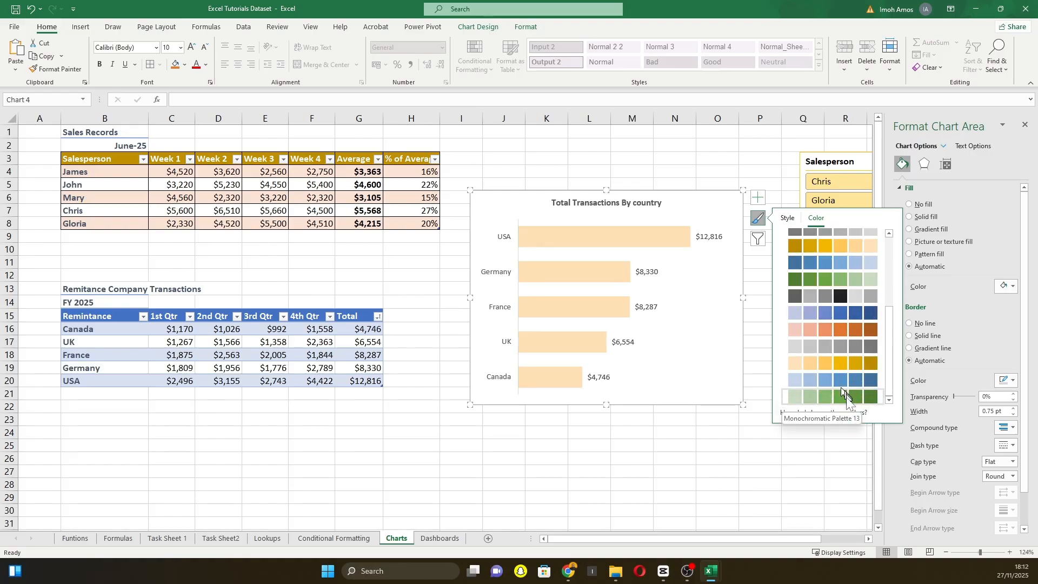
click(848, 312)
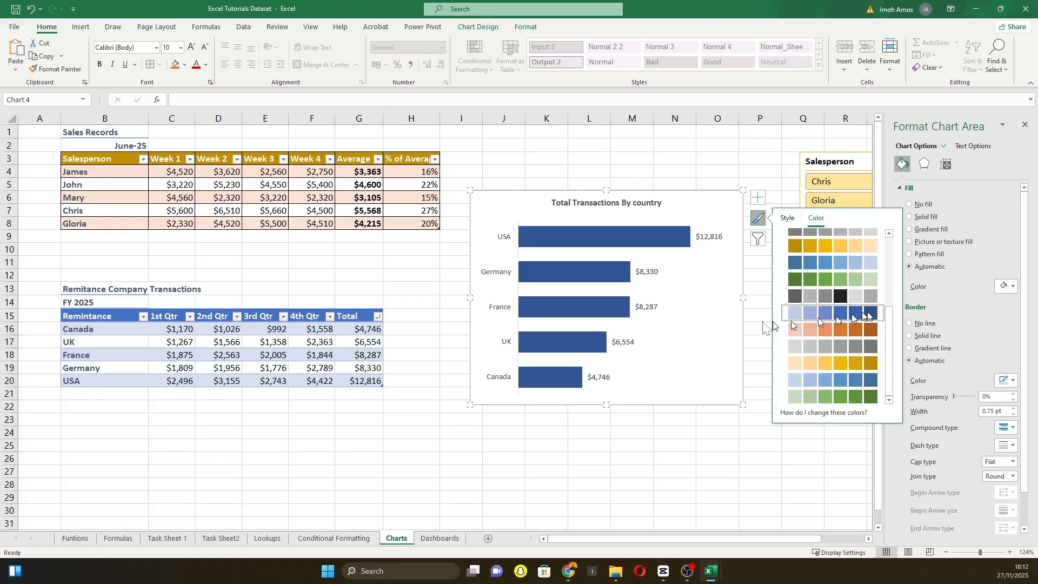
click(762, 172)
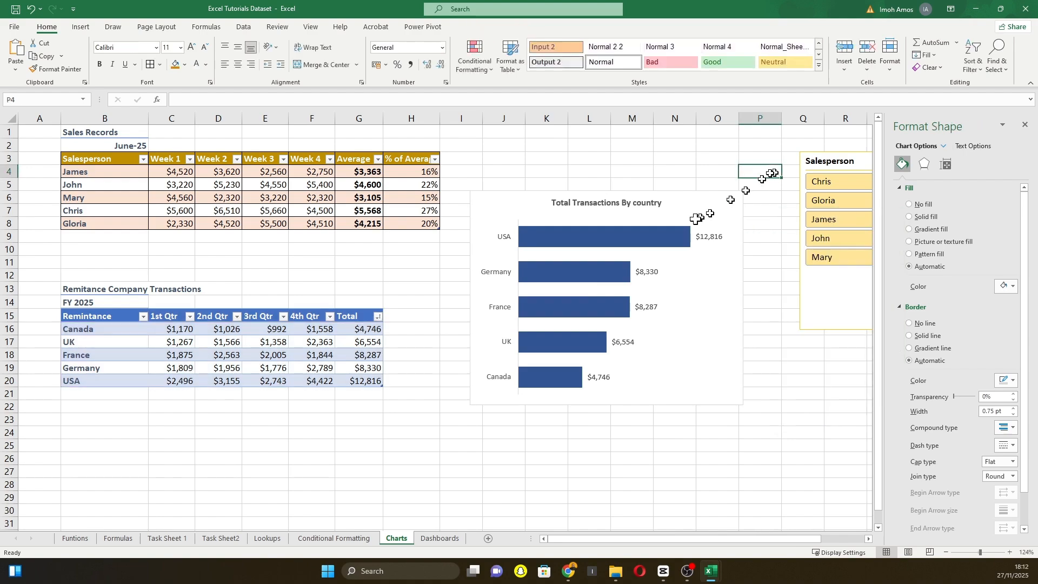
Step: Fill the Total series bars with a solid dark gold theme color
click(648, 240)
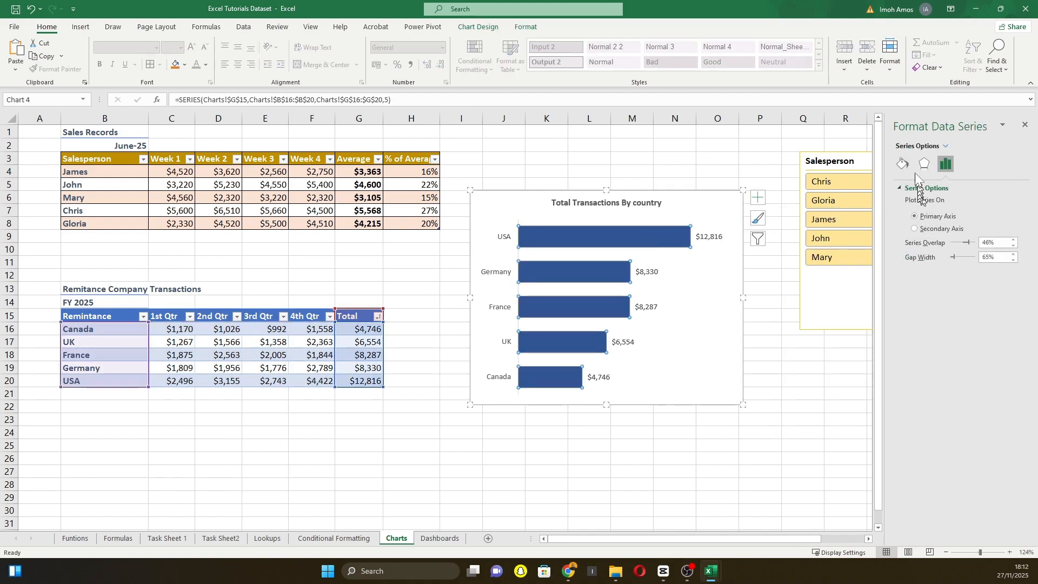
click(902, 164)
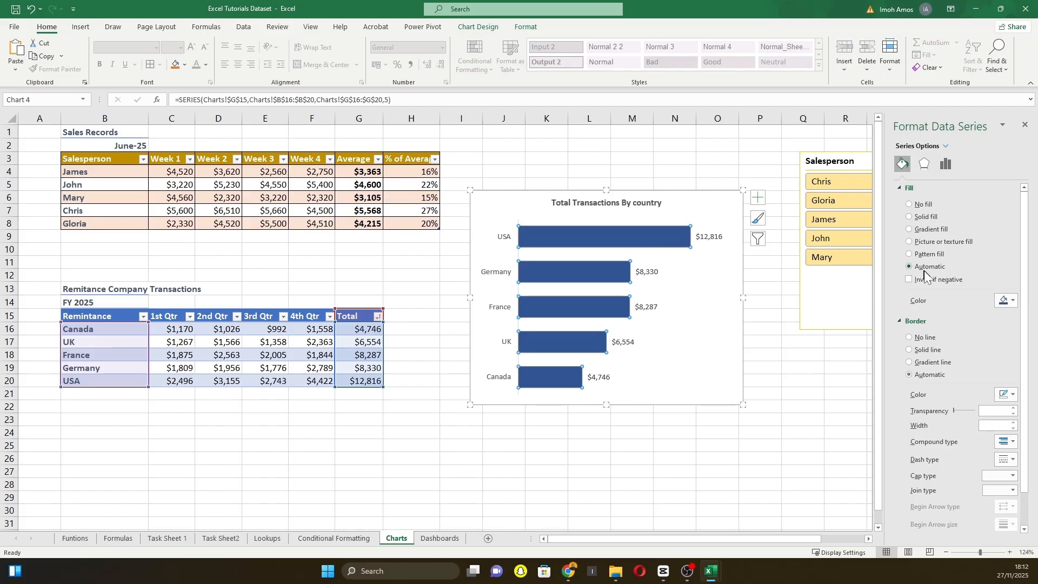
click(909, 216)
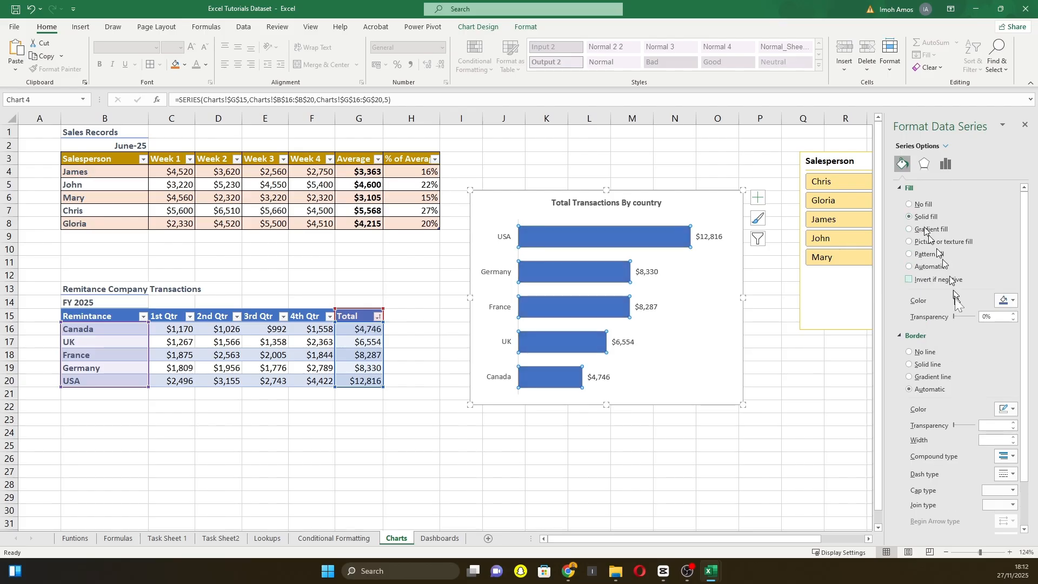
click(1009, 301)
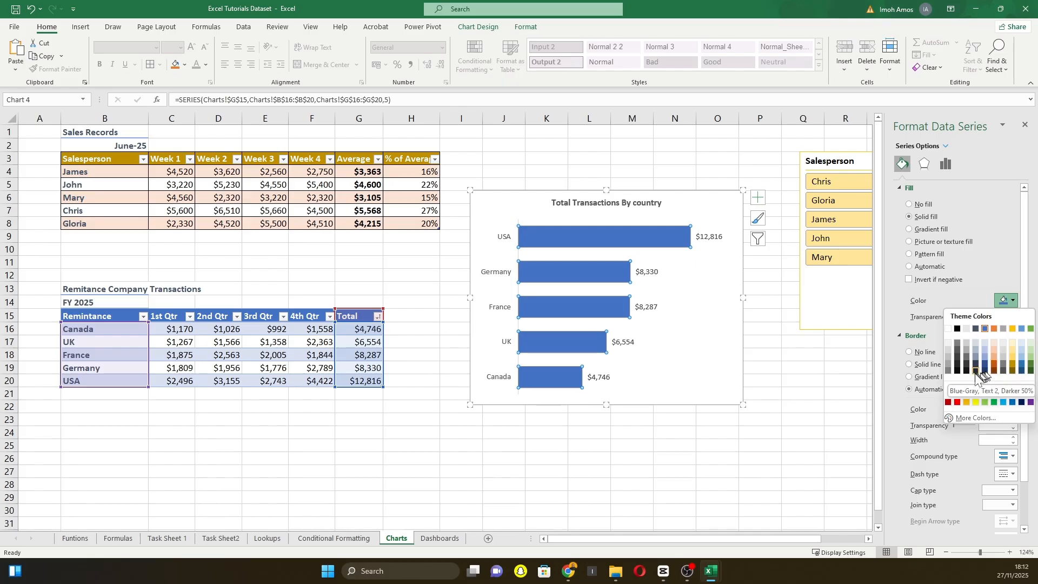
click(1012, 367)
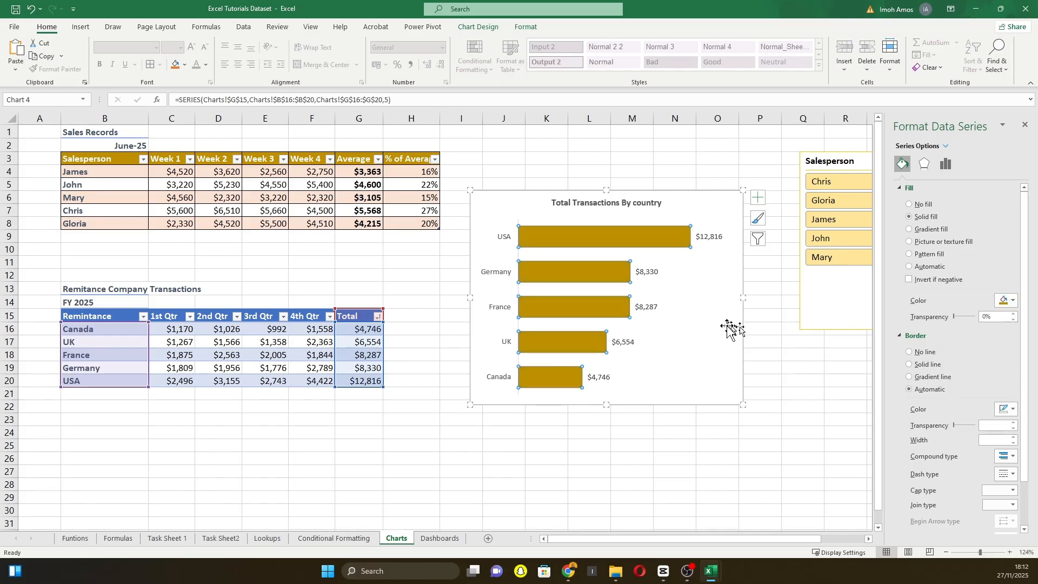
click(740, 352)
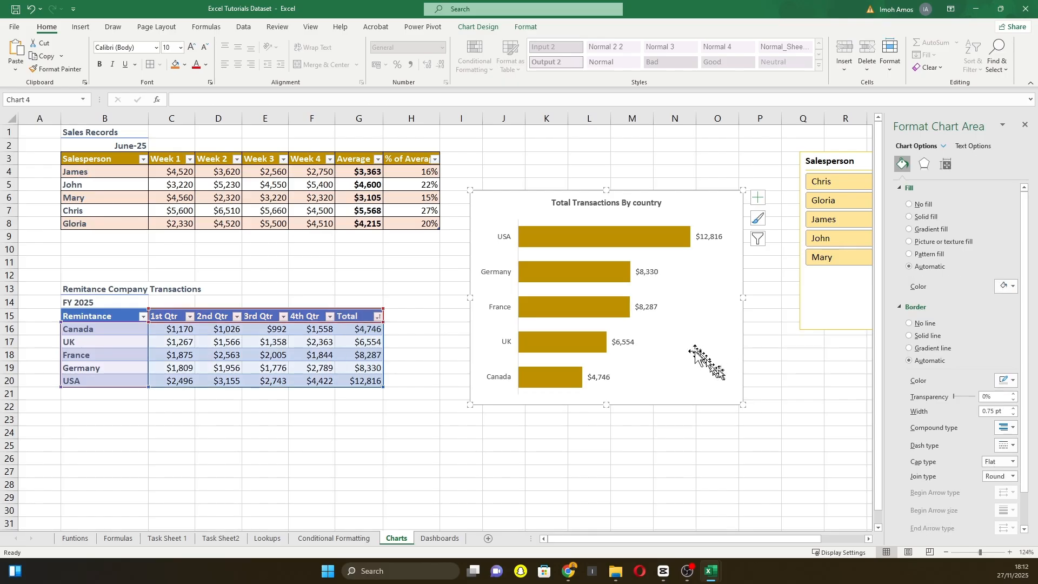
click(763, 367)
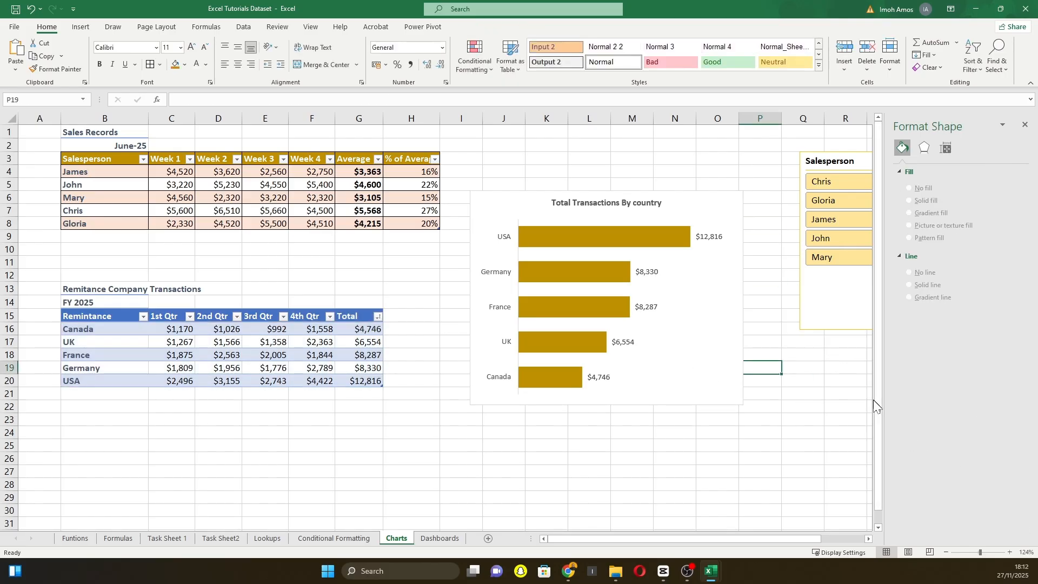
Step: Give the bar chart's background a solid fill in a pale gold theme color
click(679, 202)
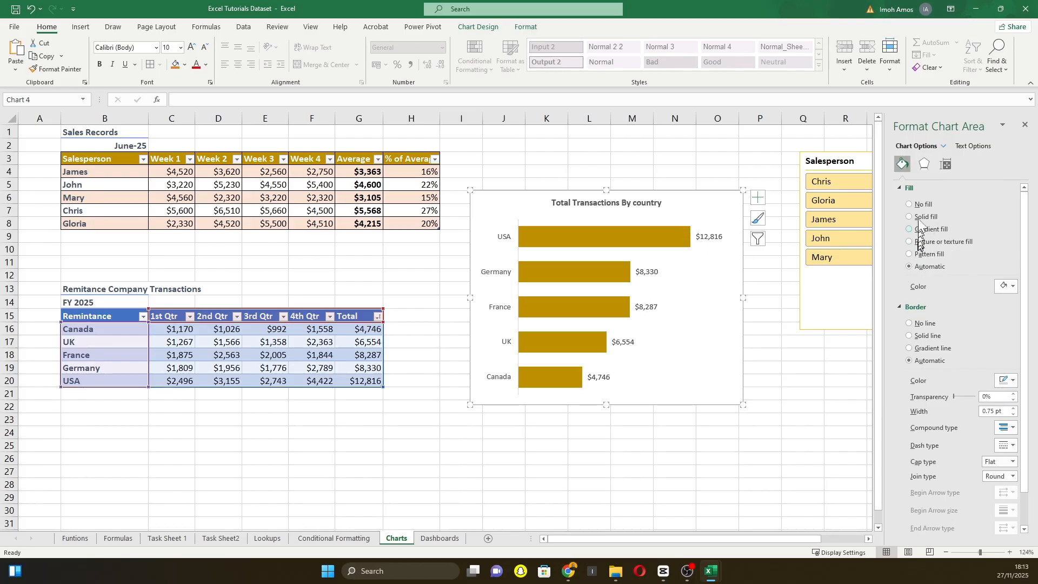
click(909, 205)
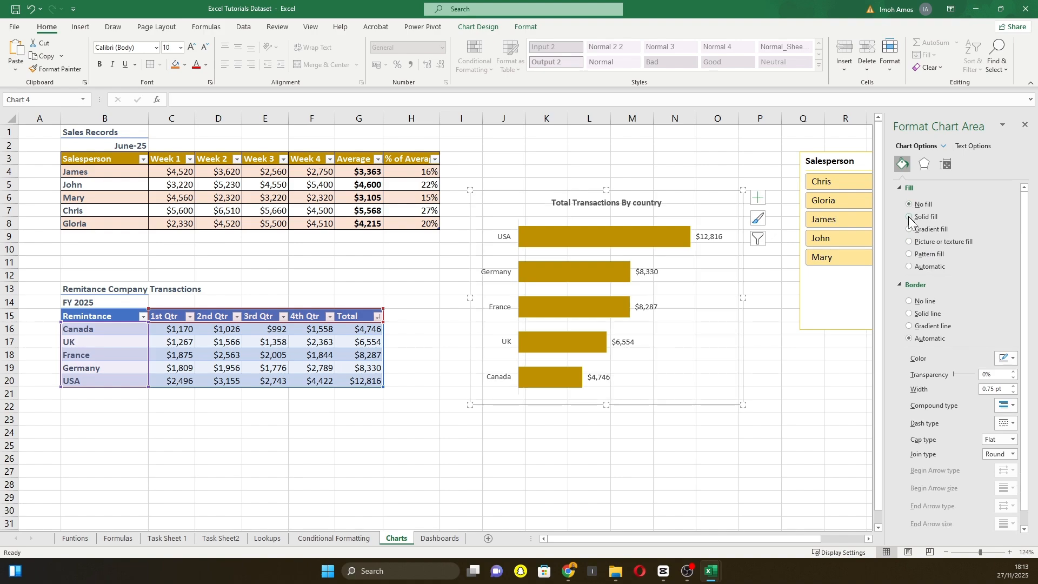
click(910, 218)
click(1014, 292)
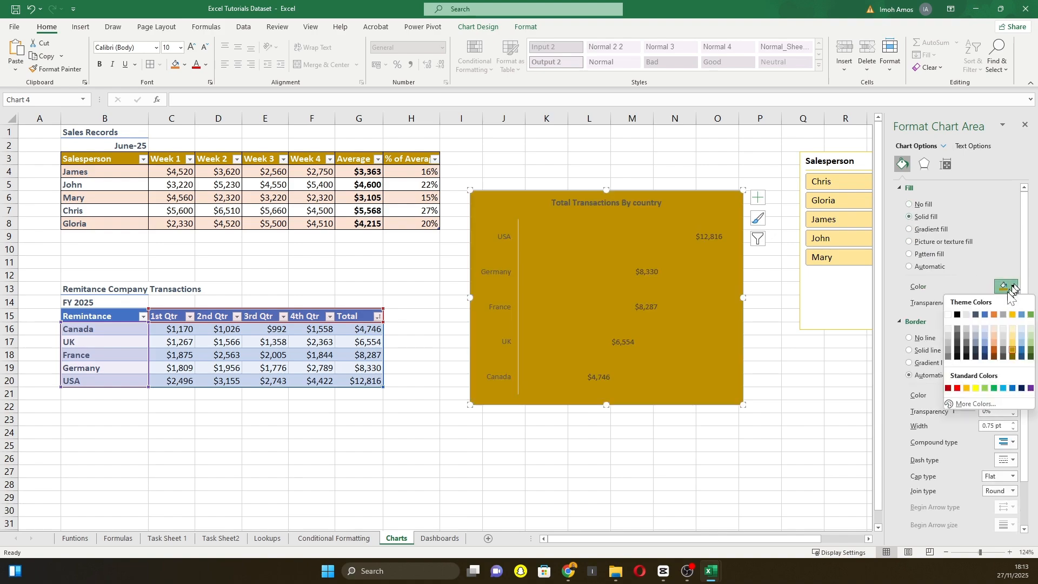
click(1011, 331)
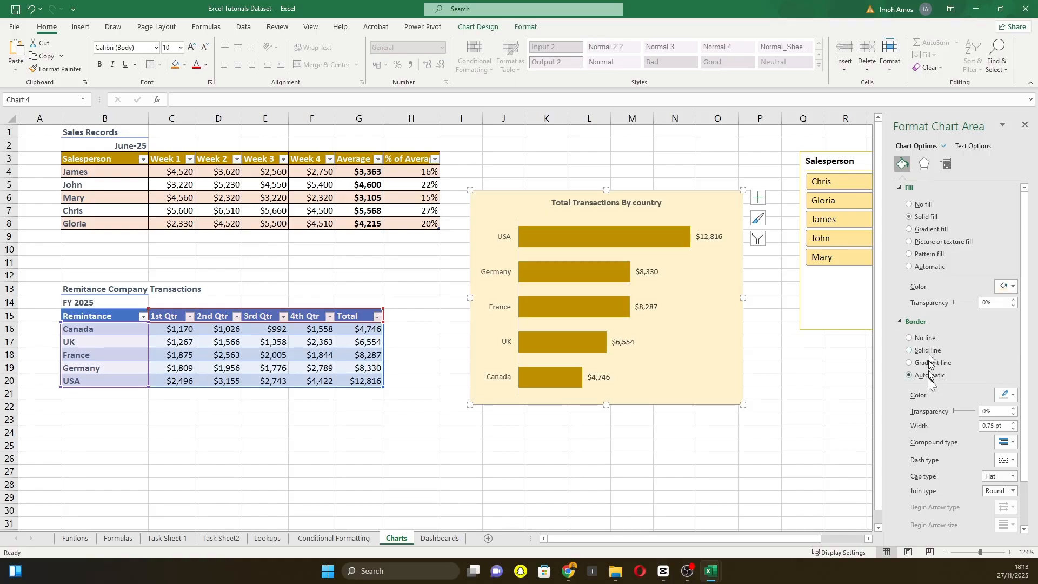
Step: Outline the bar chart area with a solid black border and round its corners
scroll(930, 378, down, 2)
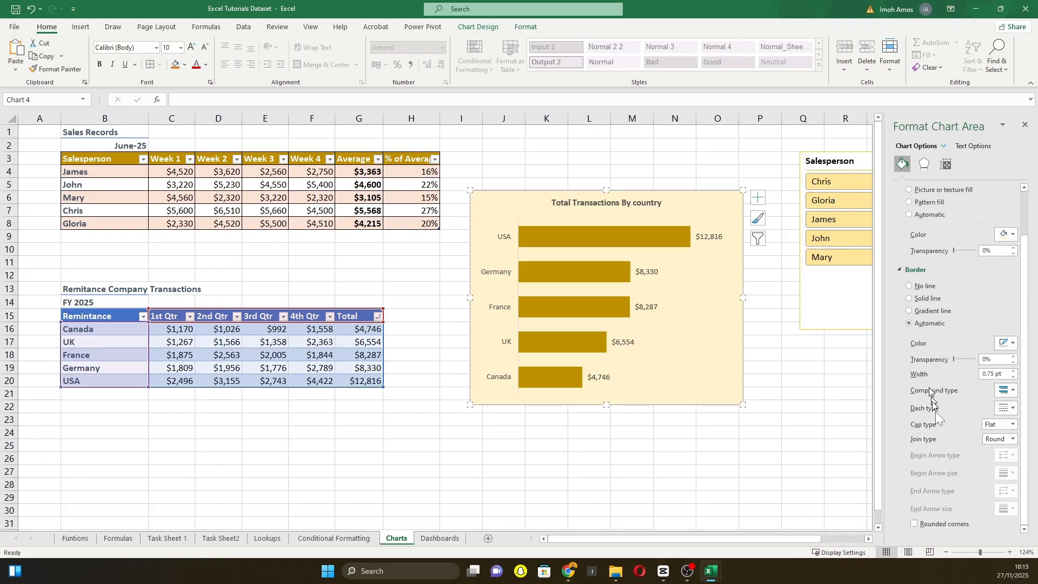
click(910, 299)
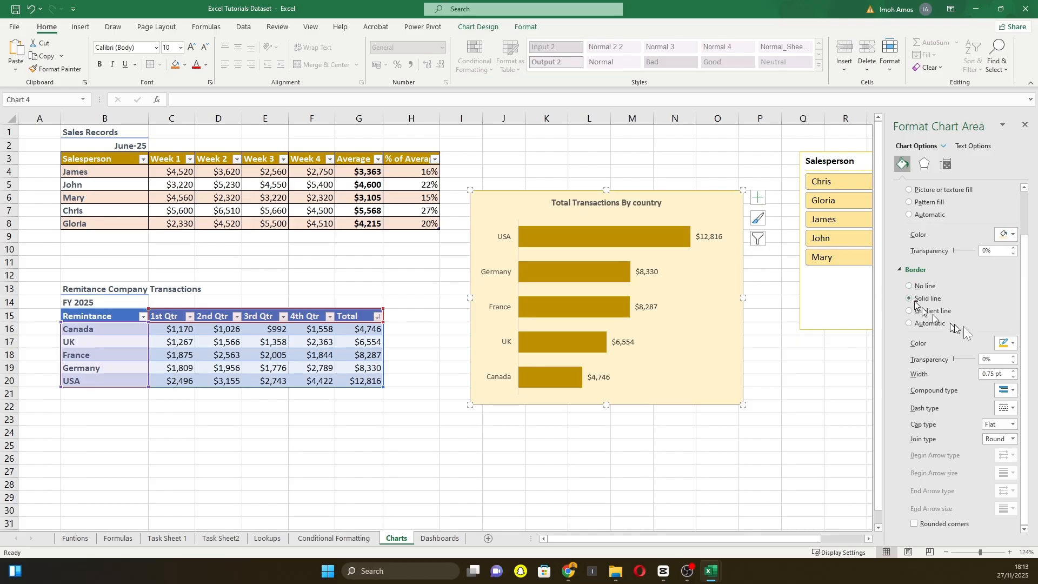
click(1010, 344)
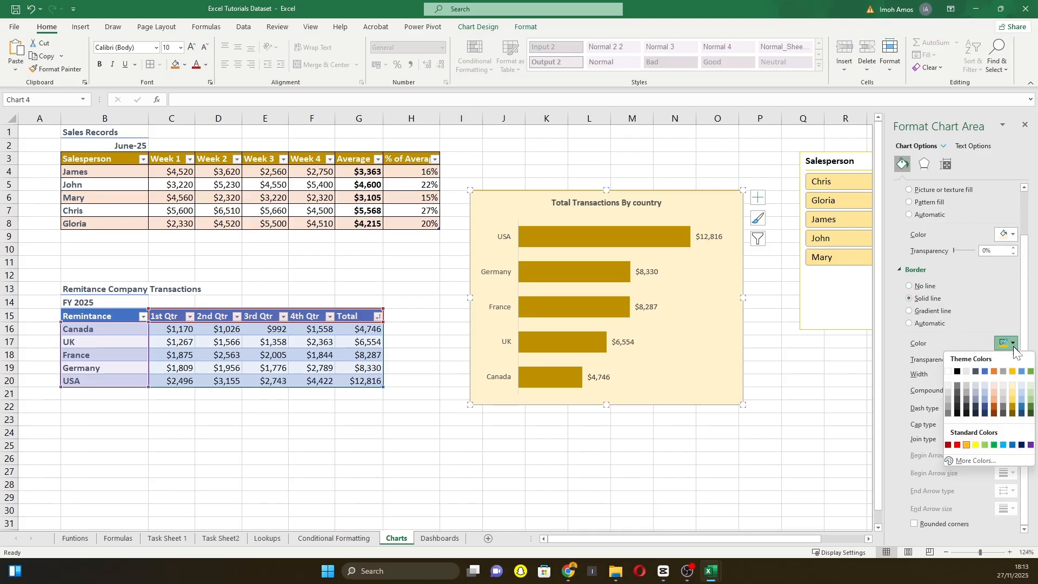
click(958, 372)
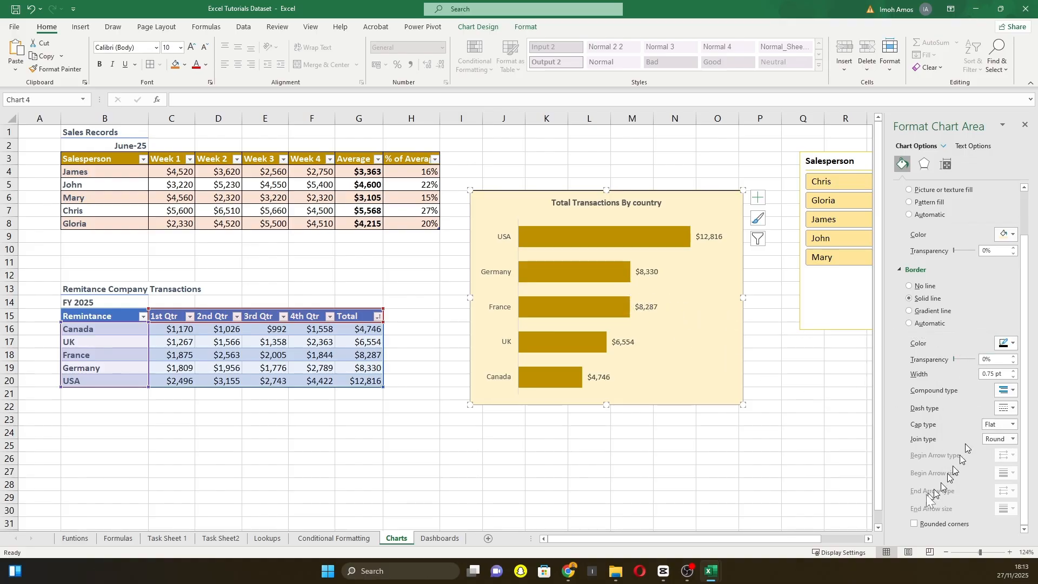
click(915, 524)
click(804, 404)
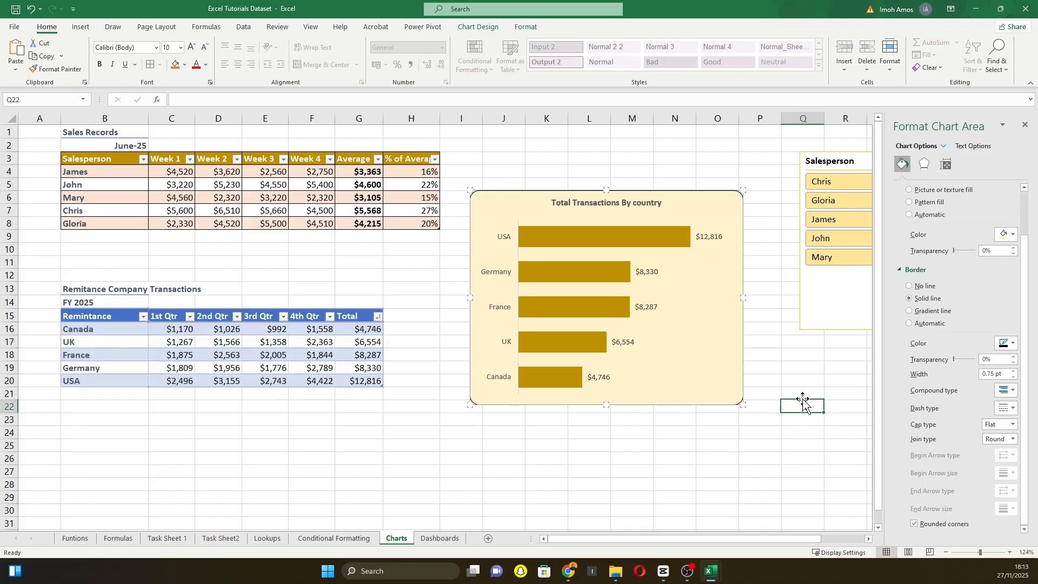
click(714, 262)
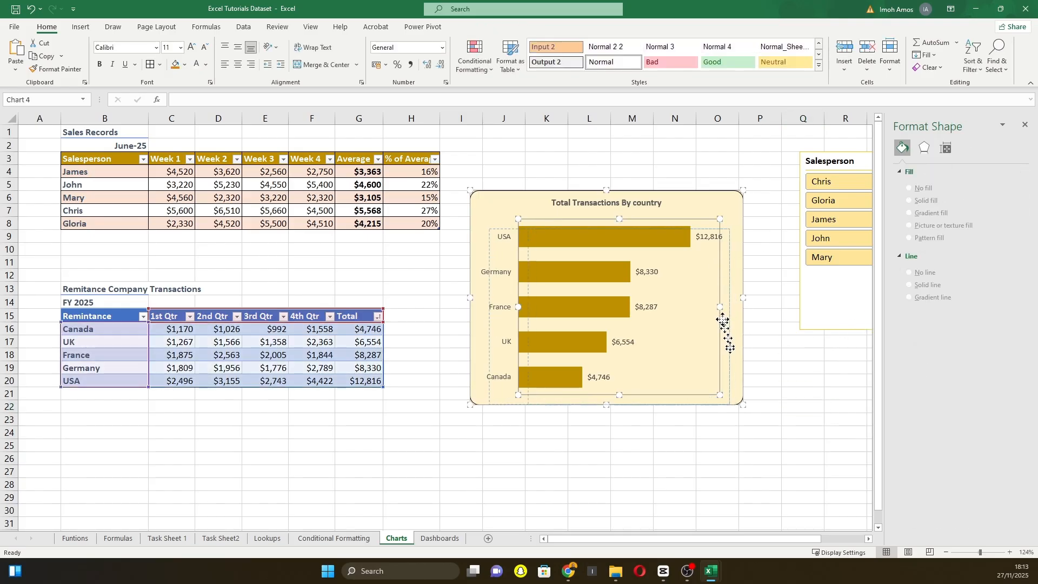
drag(725, 324, 716, 301)
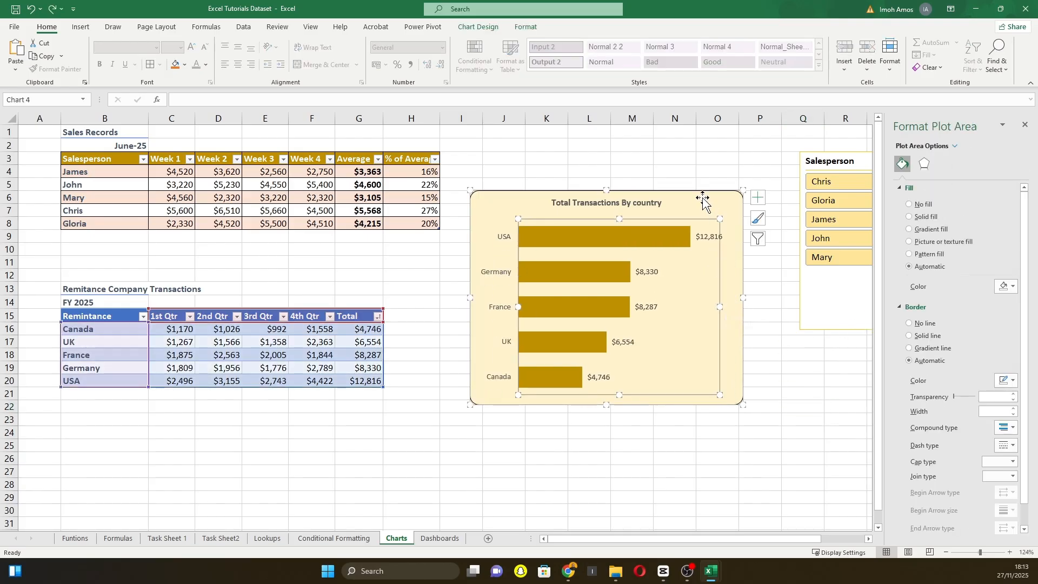
click(717, 144)
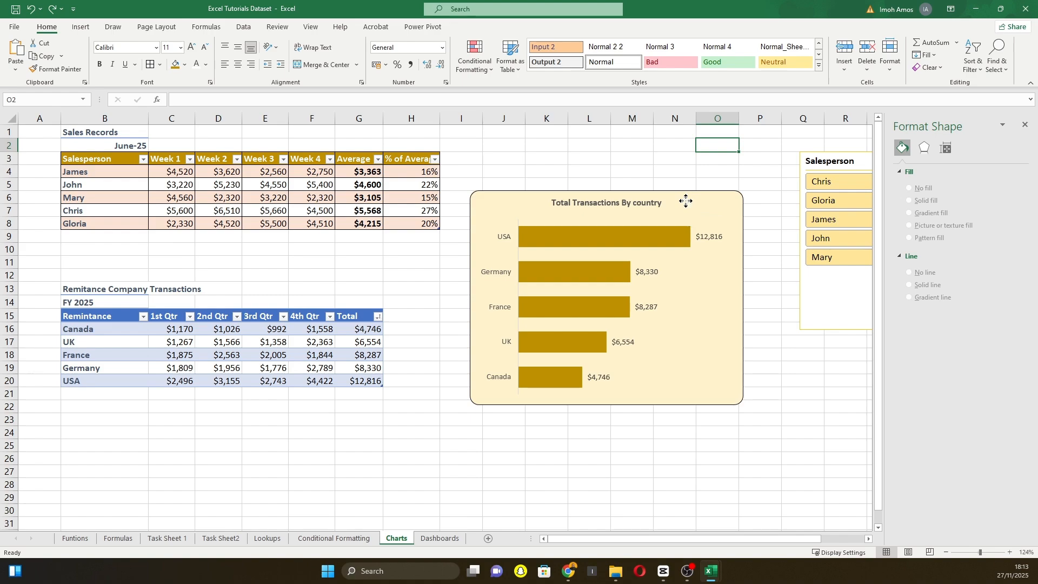
Step: Nudge the bar chart slightly right and up, and apply the outer shadow preset offset toward the lower right
mouse_move(686, 201)
mouse_down()
mouse_move(711, 193)
mouse_move(696, 198)
mouse_up()
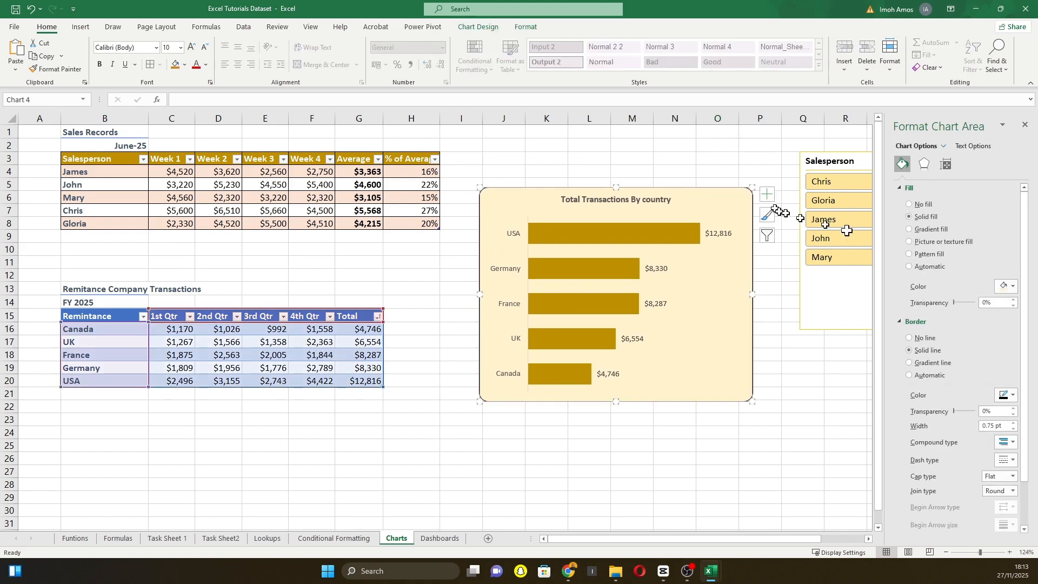
click(929, 170)
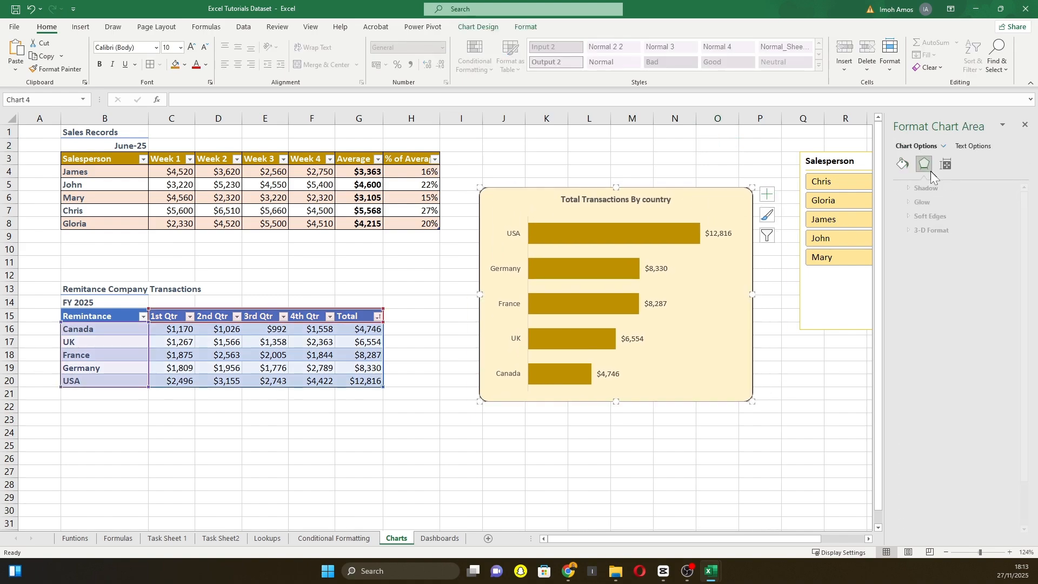
click(898, 186)
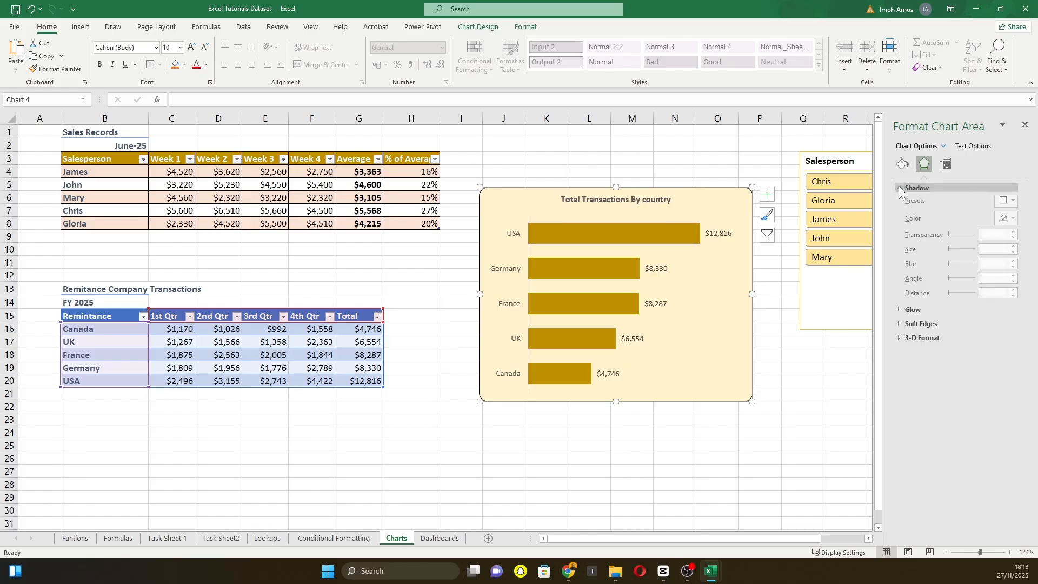
click(1011, 204)
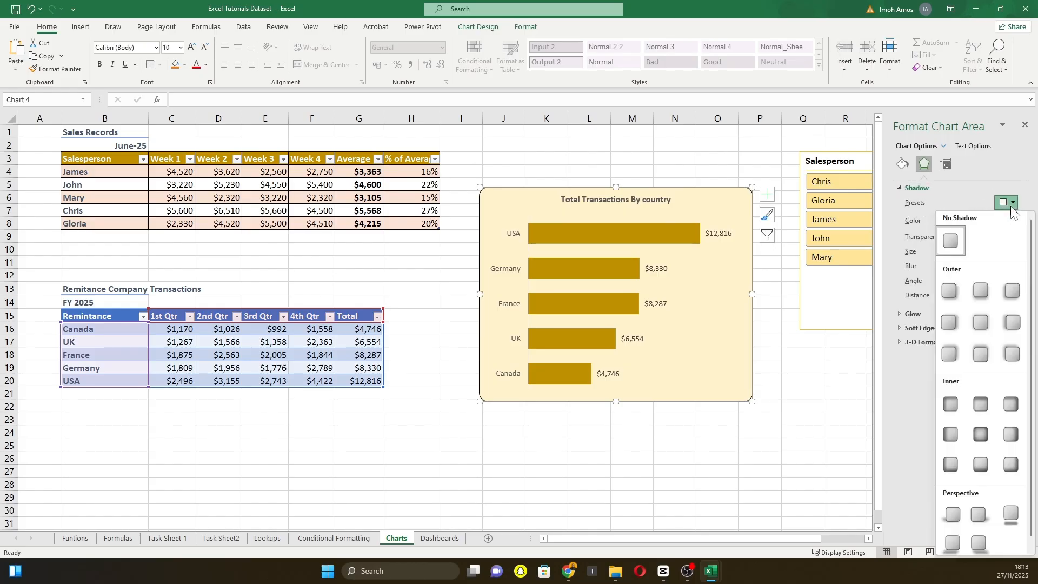
click(950, 292)
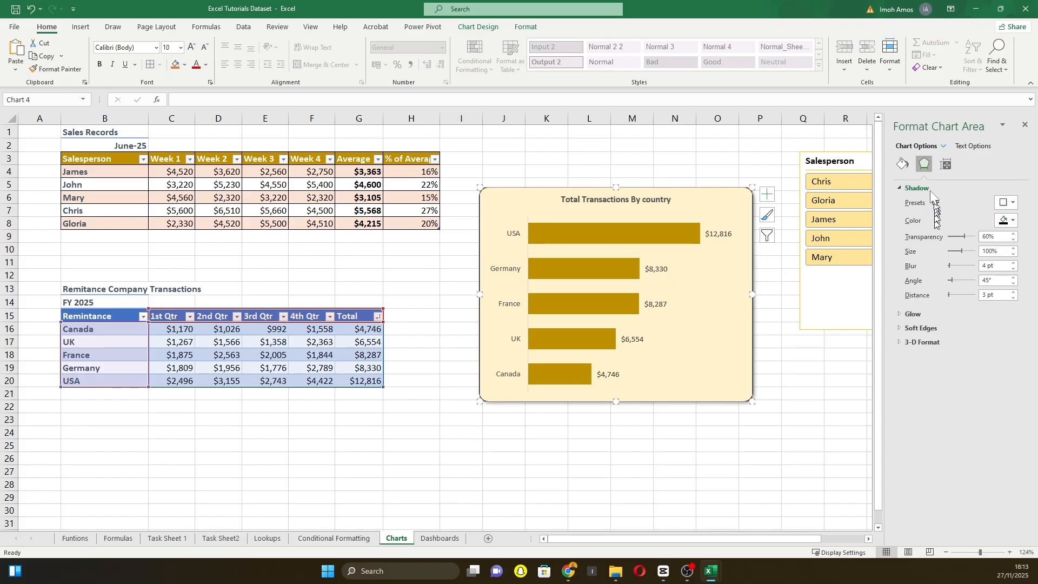
Step: Change the bar chart's solid border to a pale gold theme color that matches its background
click(907, 167)
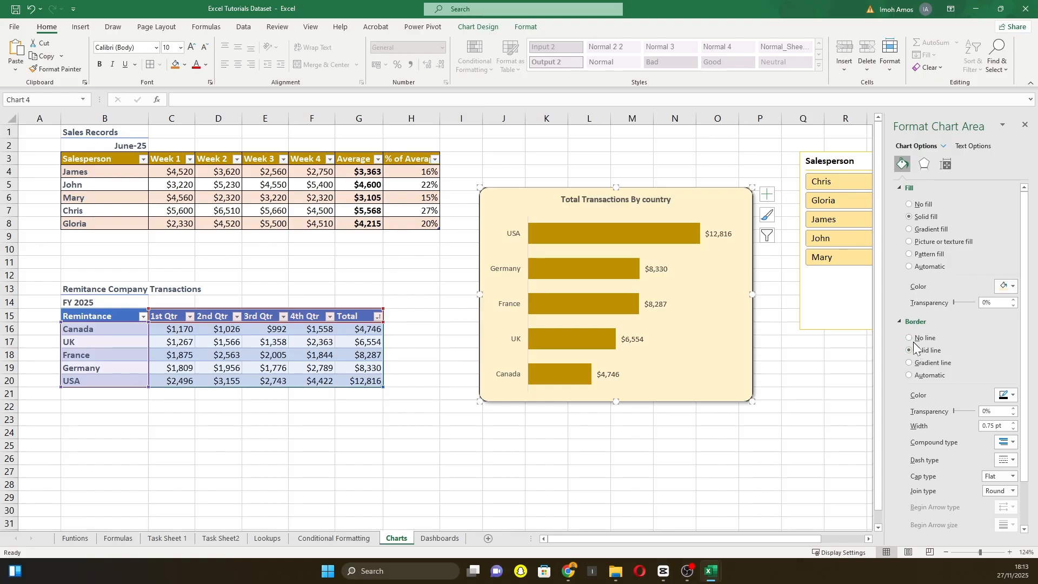
click(1005, 396)
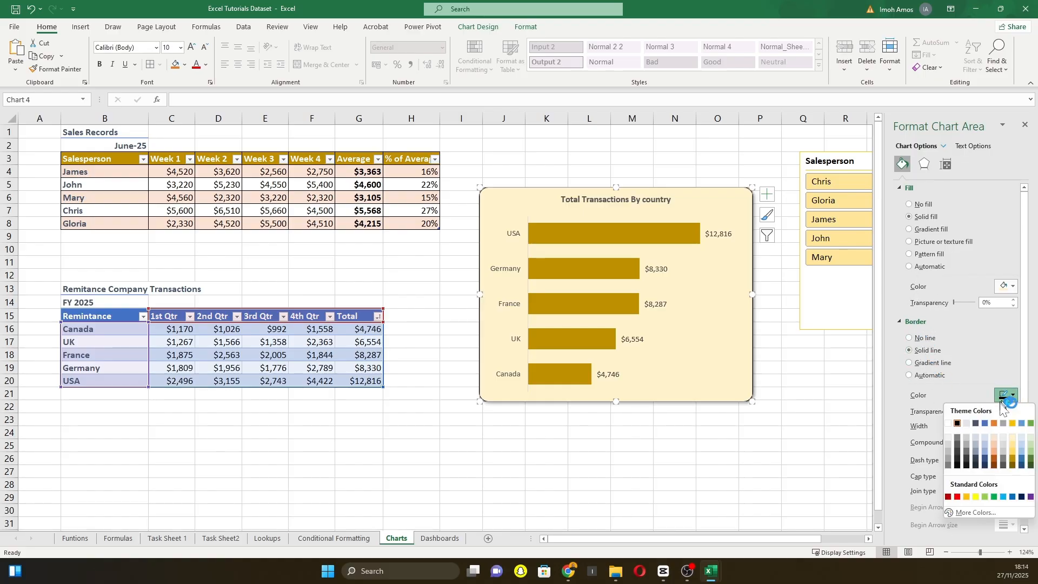
click(1012, 439)
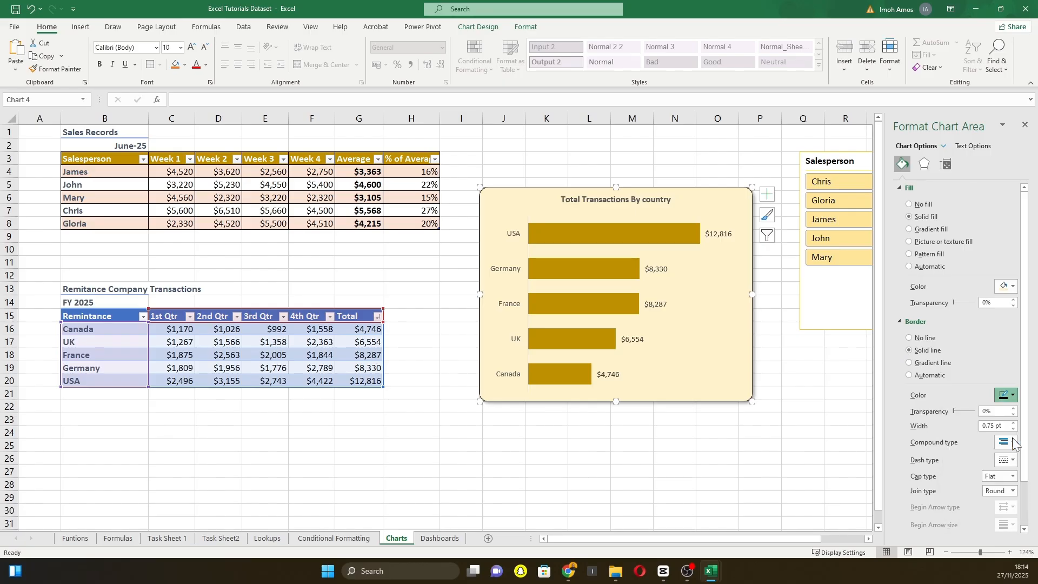
click(811, 433)
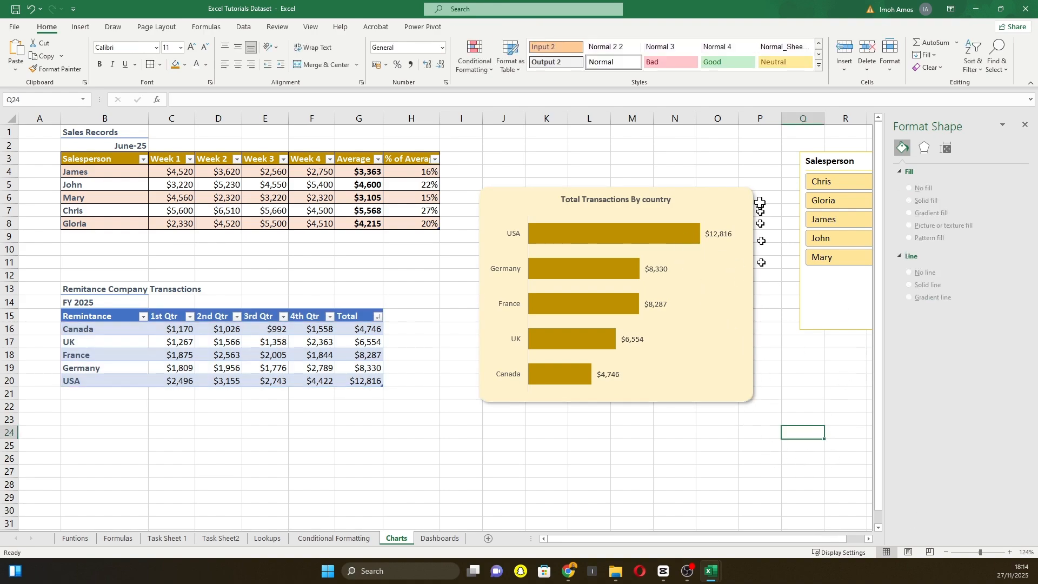
click(734, 343)
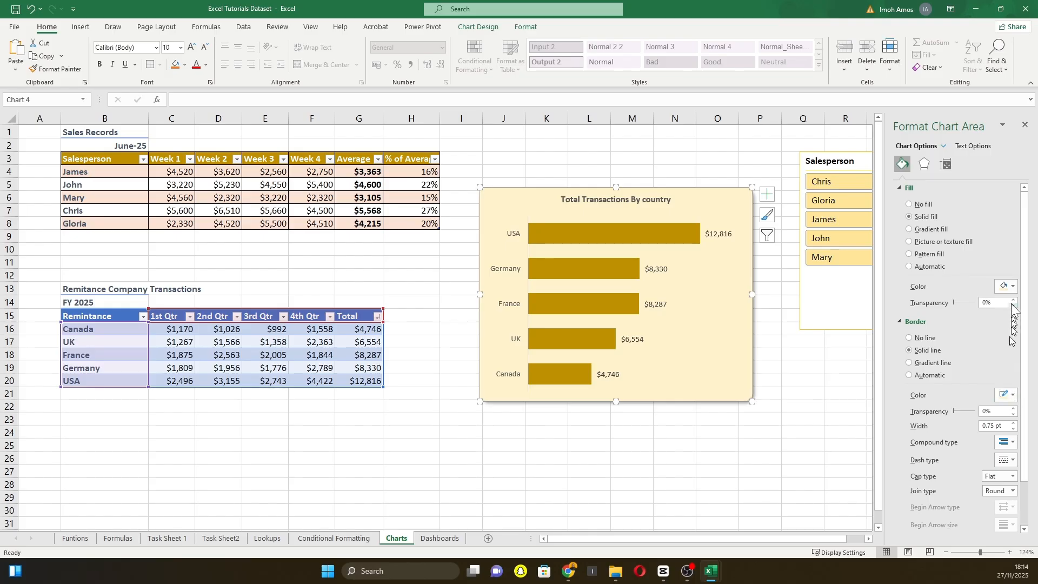
click(767, 368)
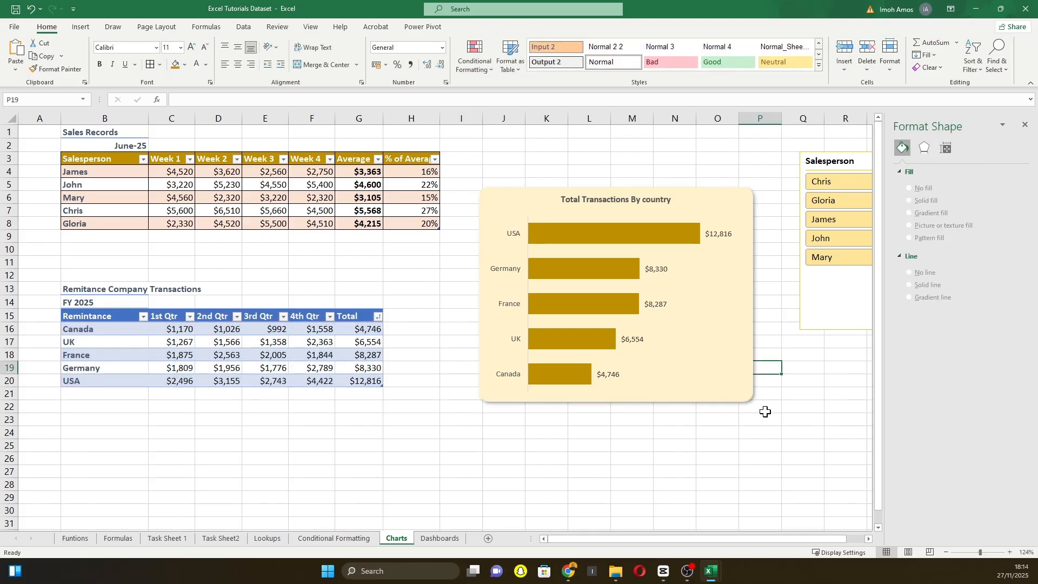
Step: Copy the Total Transactions By country bar chart onto the Dashboards sheet and place it beside the pie chart
click(720, 209)
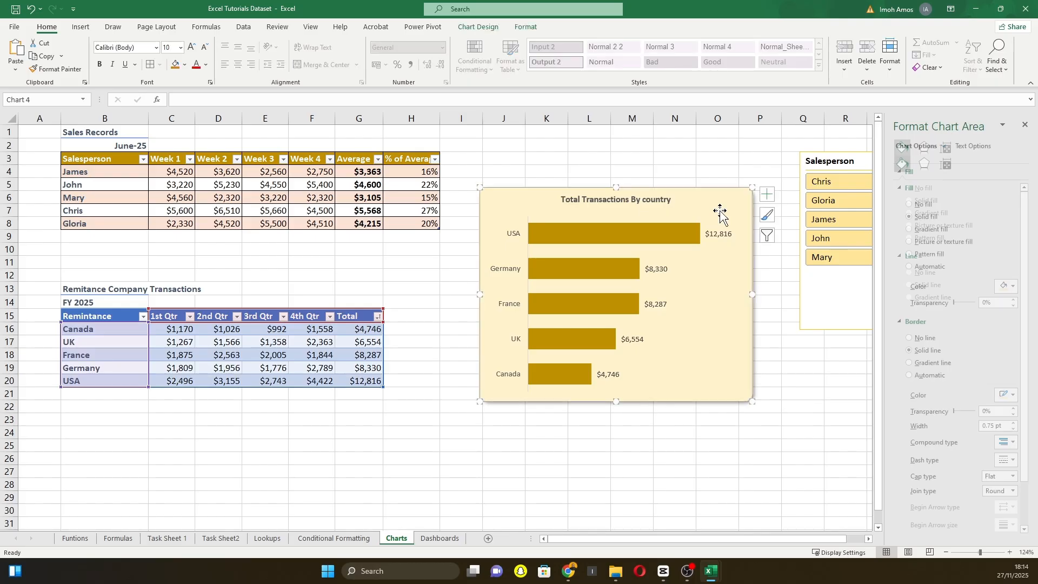
click(438, 539)
click(677, 270)
key(ctrl+v)
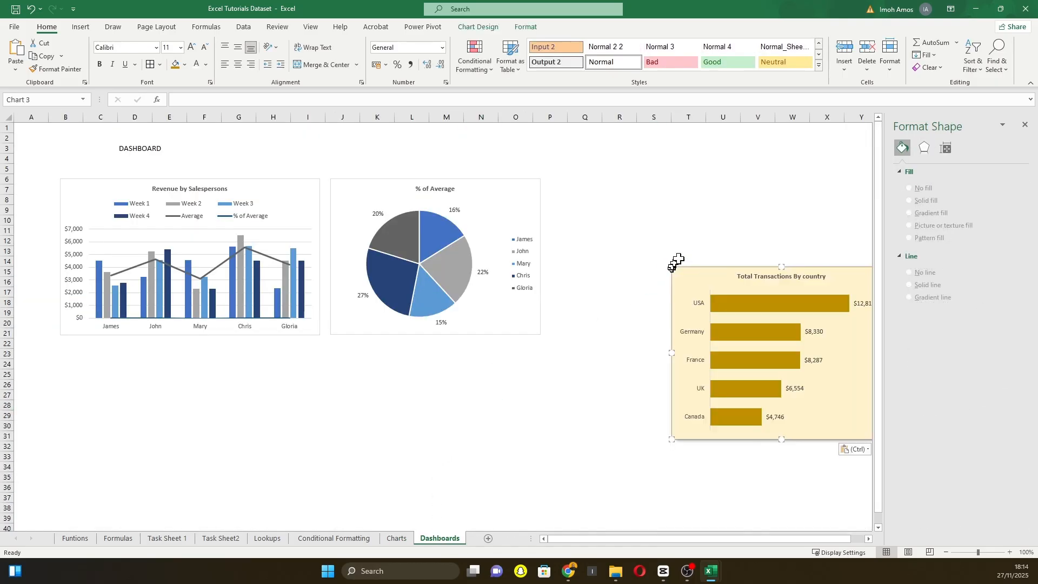
drag(742, 286, 628, 194)
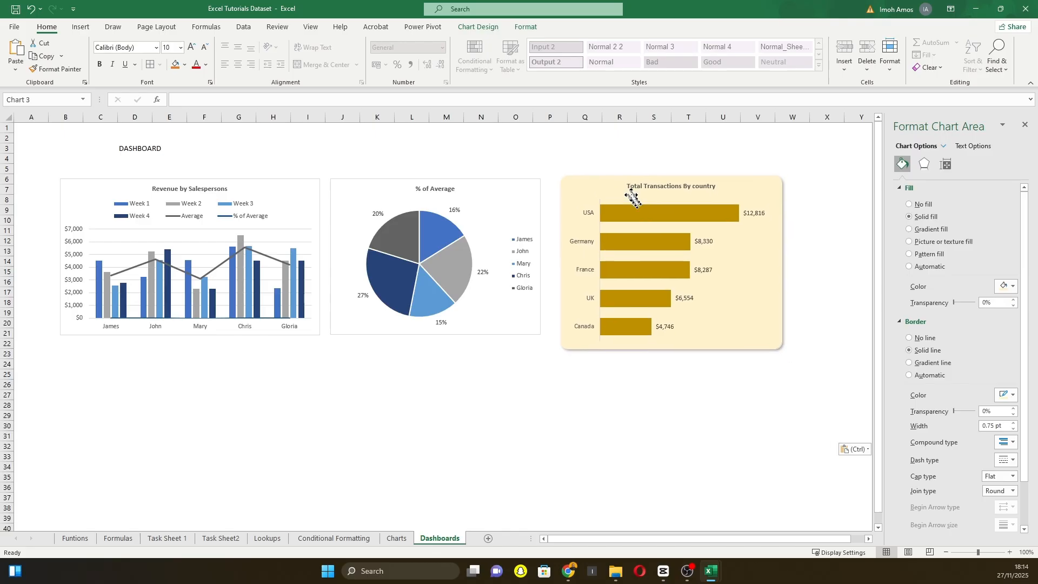
Step: Give the % of Average pie chart and the Revenue by Salespersons chart a solid pale gold background fill
click(726, 194)
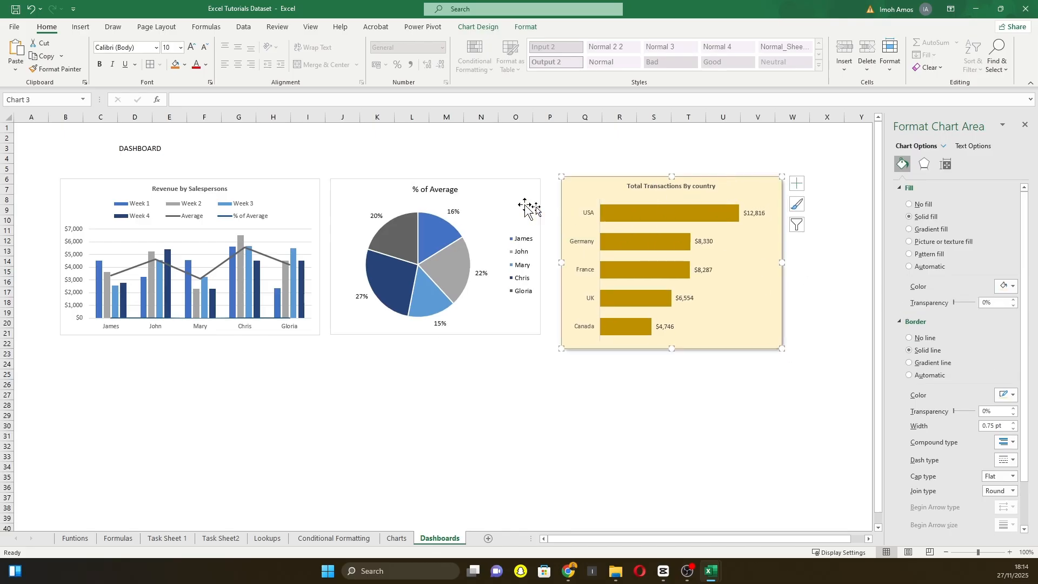
click(503, 194)
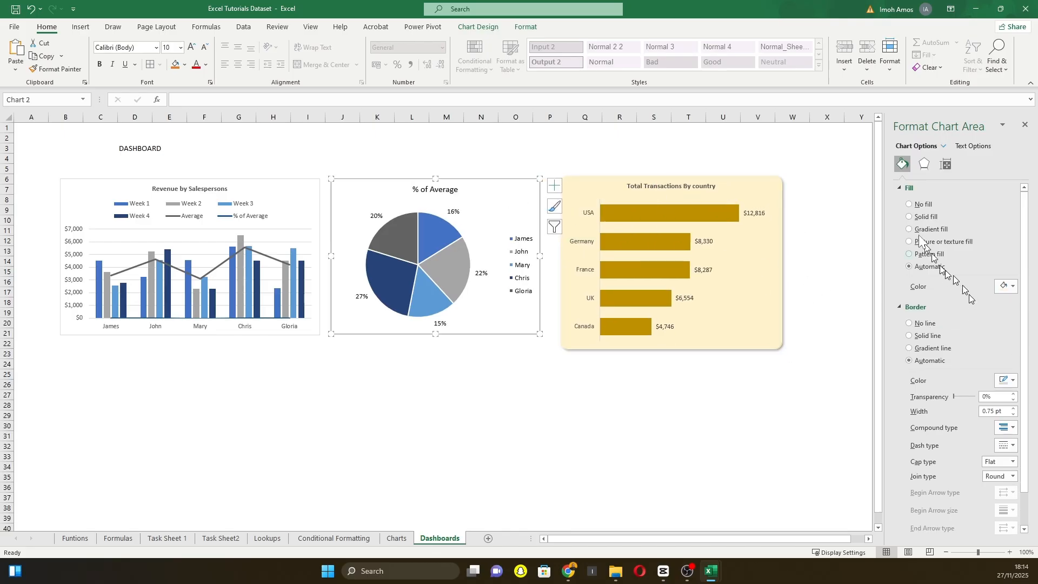
click(912, 216)
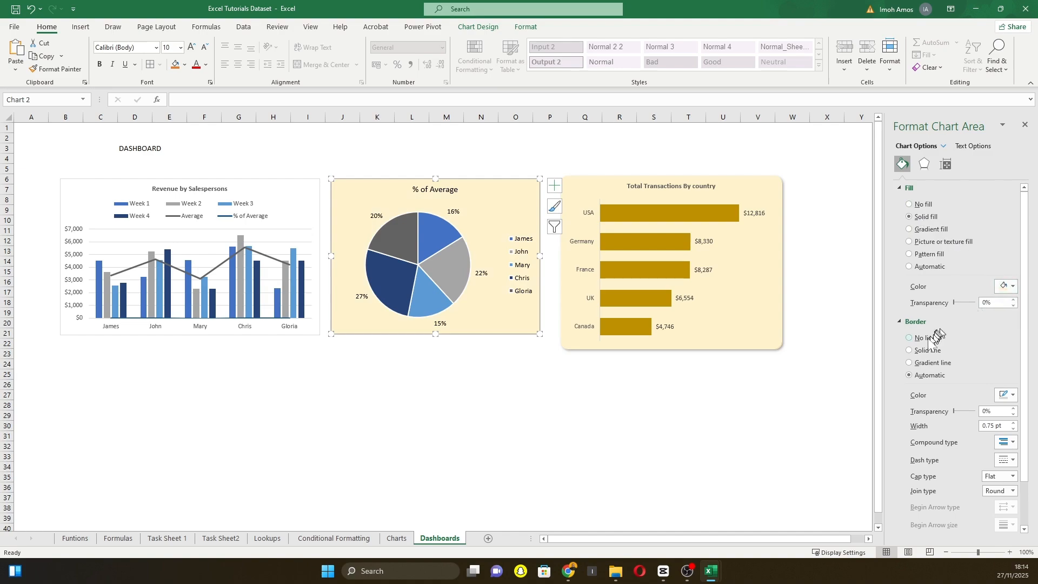
click(281, 197)
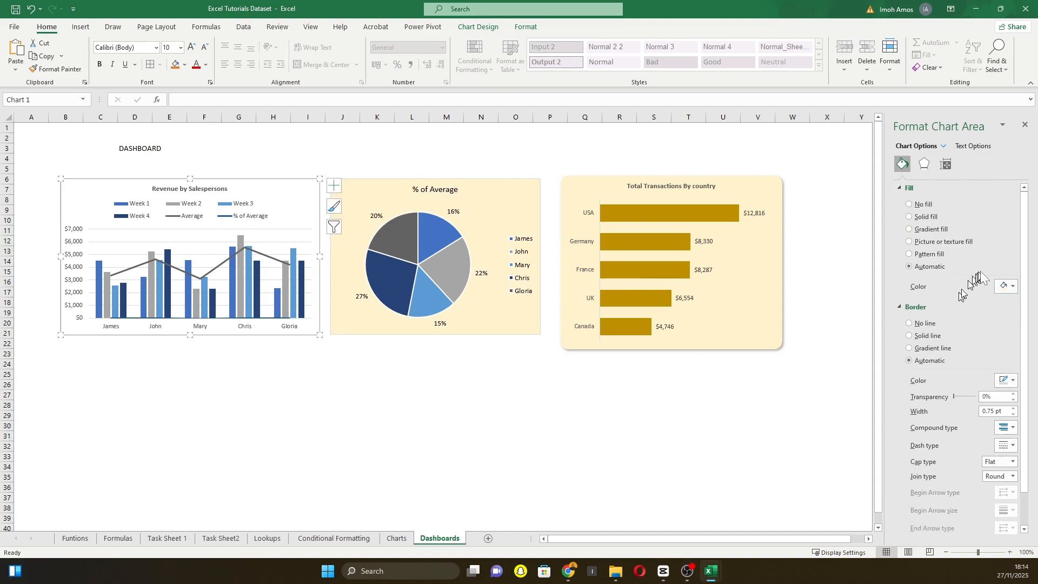
click(1007, 286)
click(1013, 323)
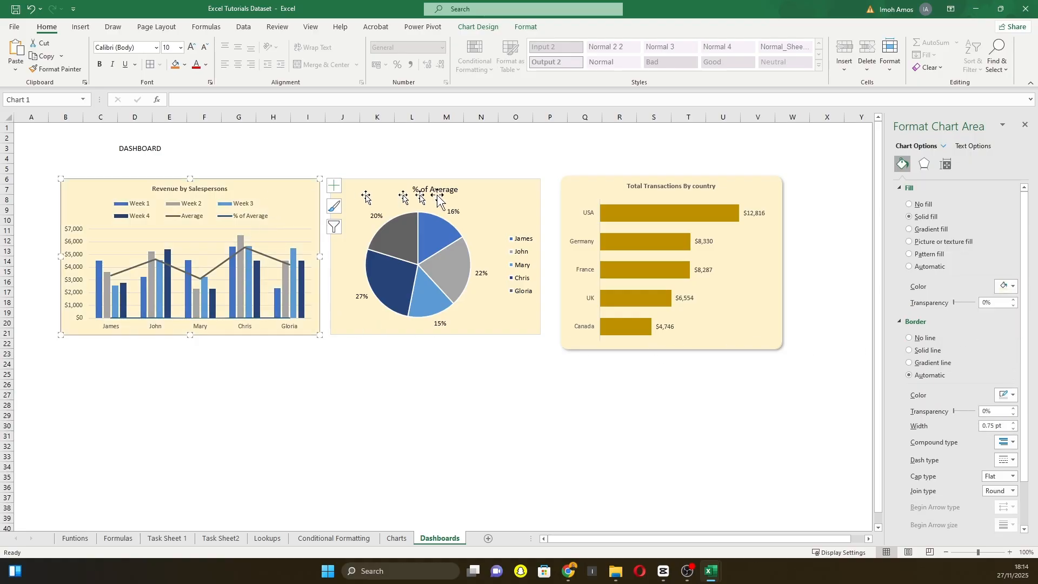
Step: Recolor the Revenue by Salespersons chart's series with the monochromatic gold palette
click(335, 208)
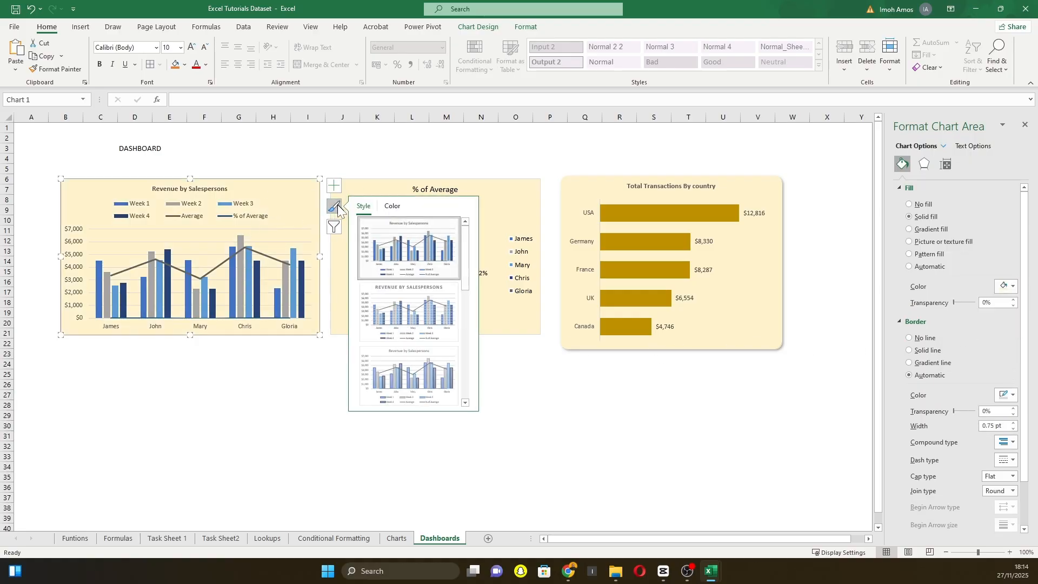
click(393, 206)
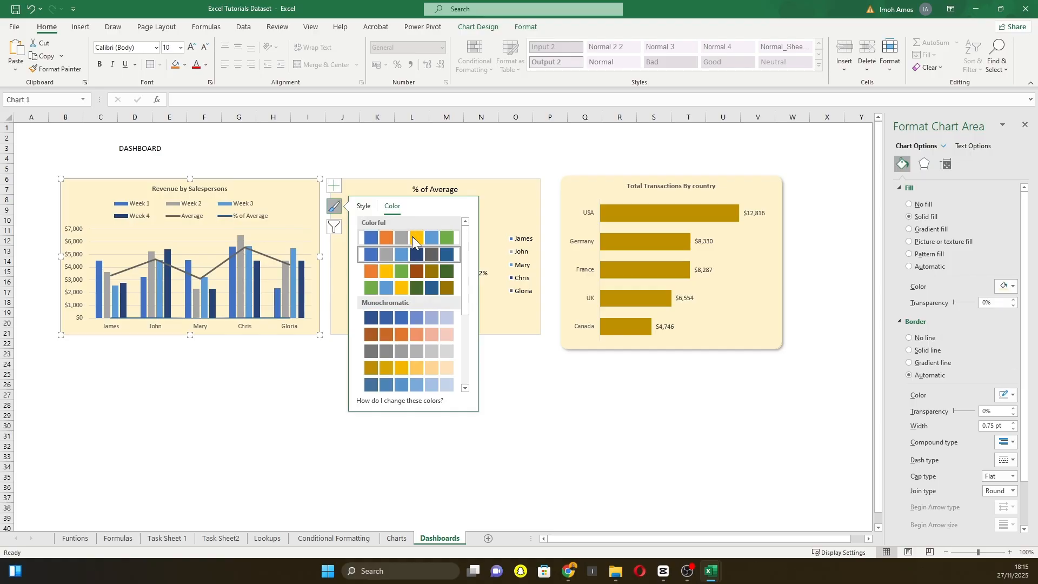
click(432, 369)
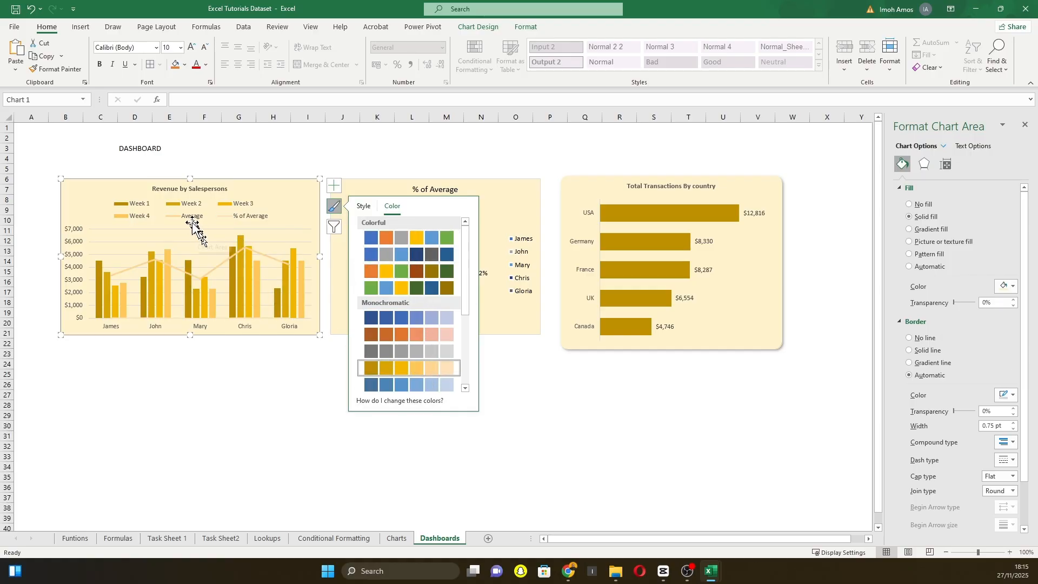
Step: Give the Revenue by Salespersons chart a solid border with rounded corners and the outer shadow preset offset toward the lower right
click(919, 352)
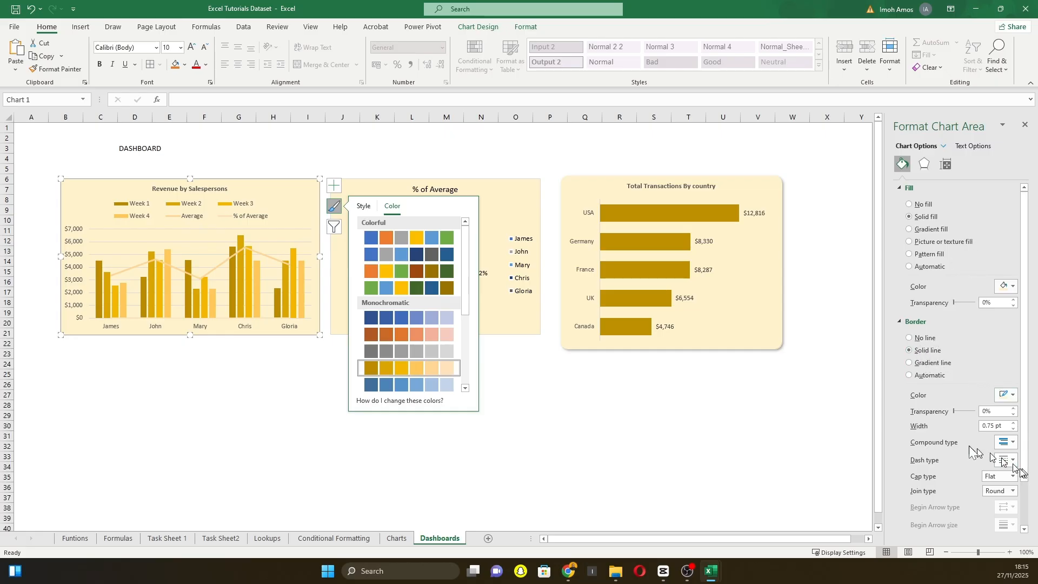
scroll(996, 457, down, 3)
click(913, 524)
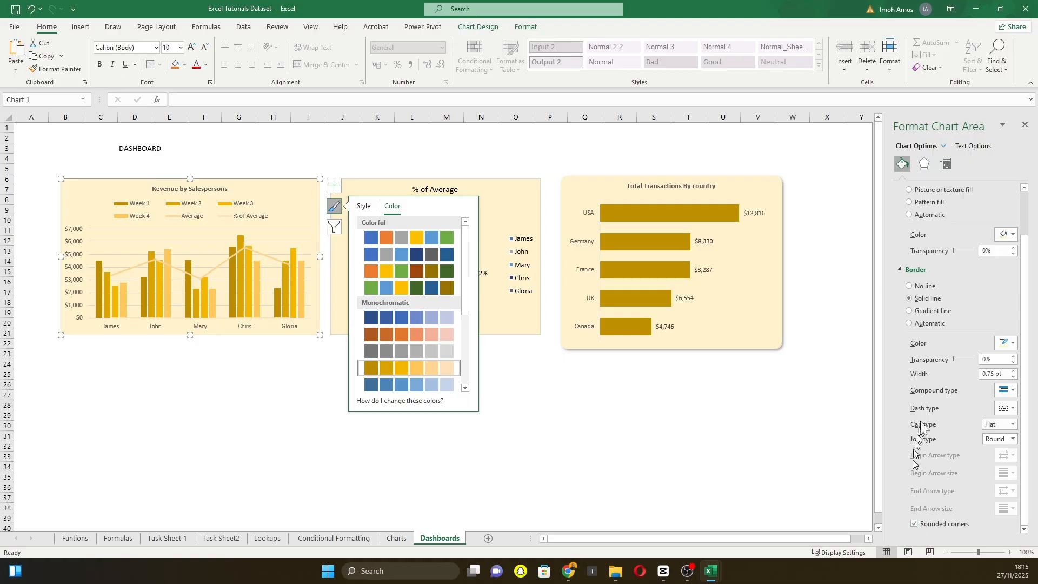
click(924, 164)
click(1008, 203)
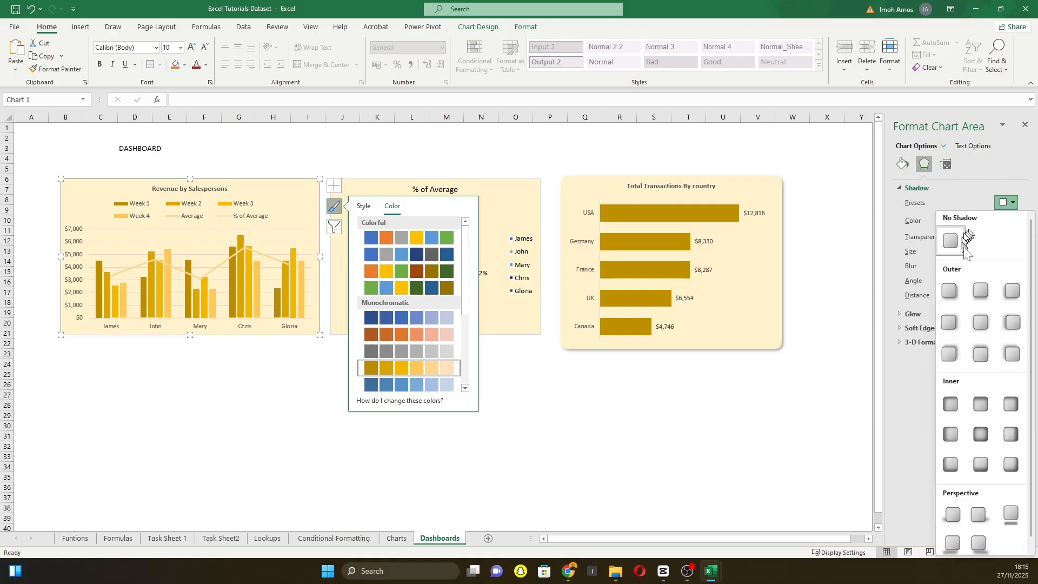
click(956, 296)
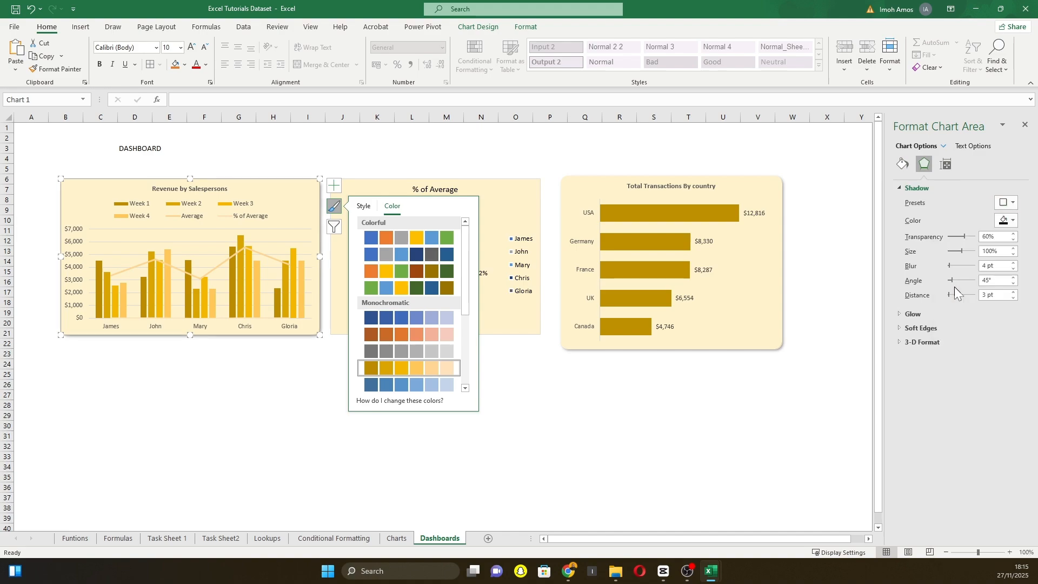
click(480, 375)
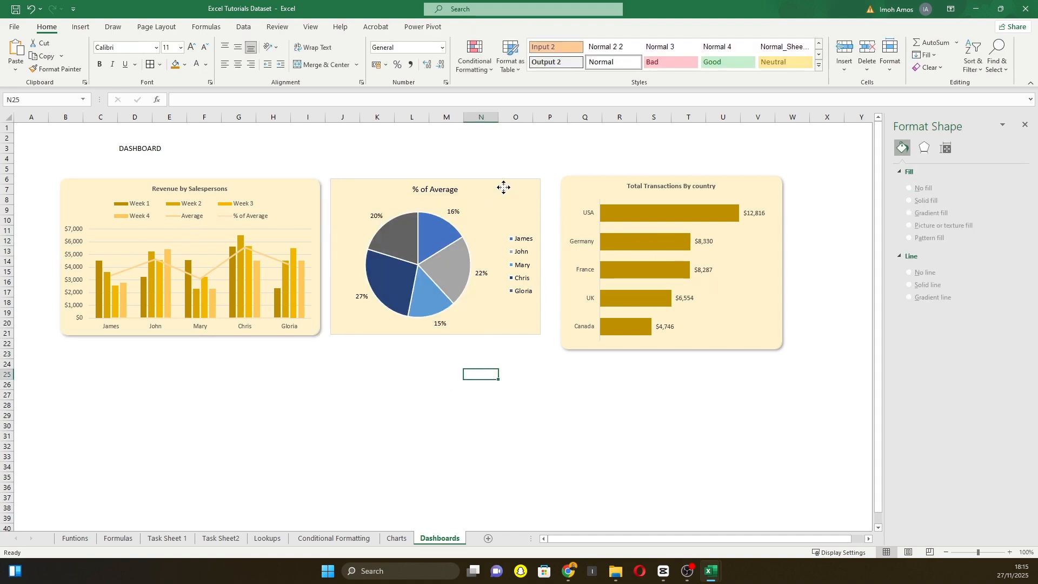
Step: Move the pie chart below the column chart, place the bar chart beside the column chart, and shorten it to match the column chart's lower edge
drag(503, 188, 238, 354)
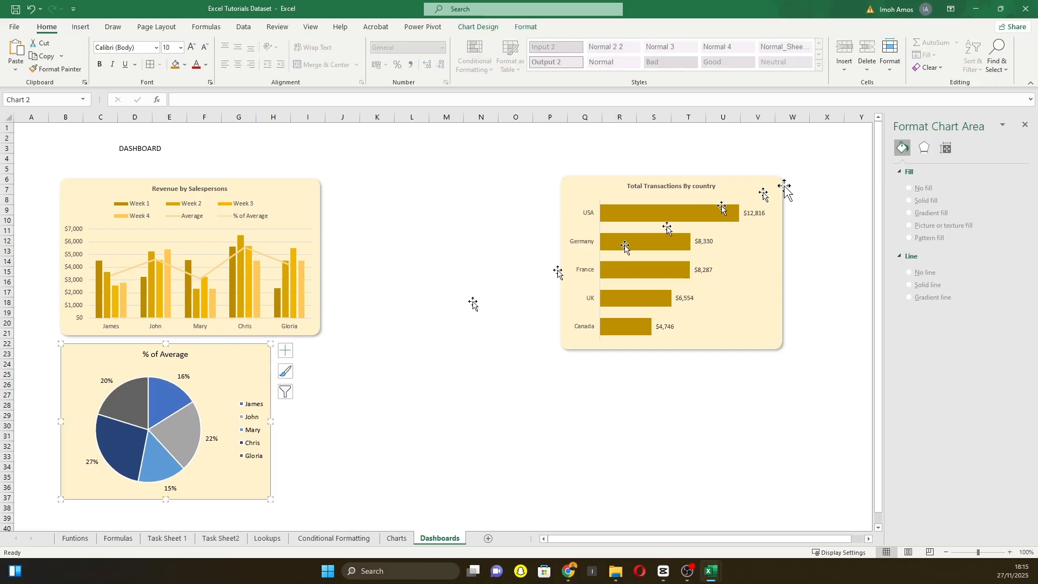
drag(767, 188, 540, 189)
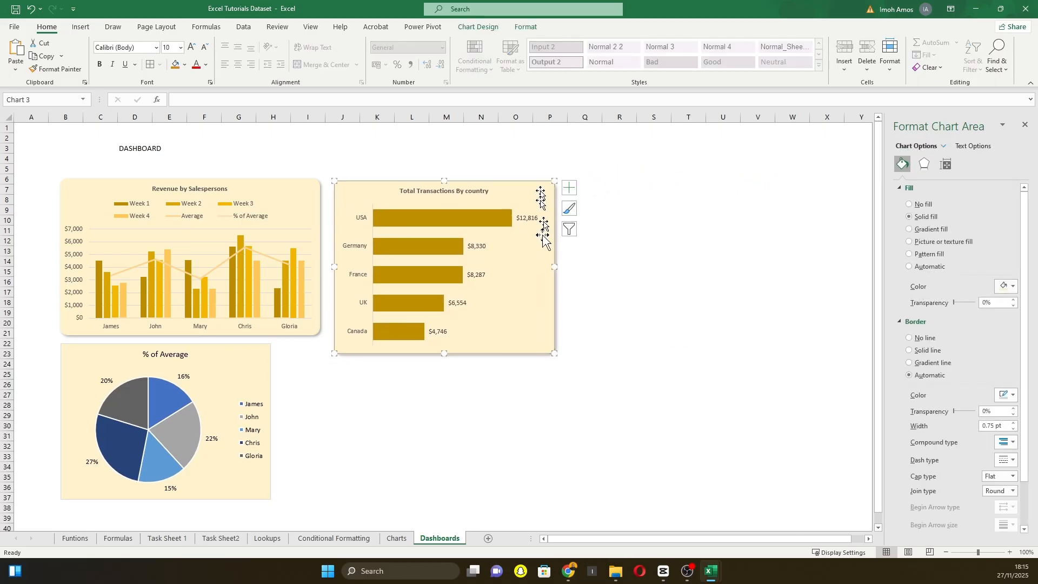
drag(443, 352, 440, 336)
click(653, 345)
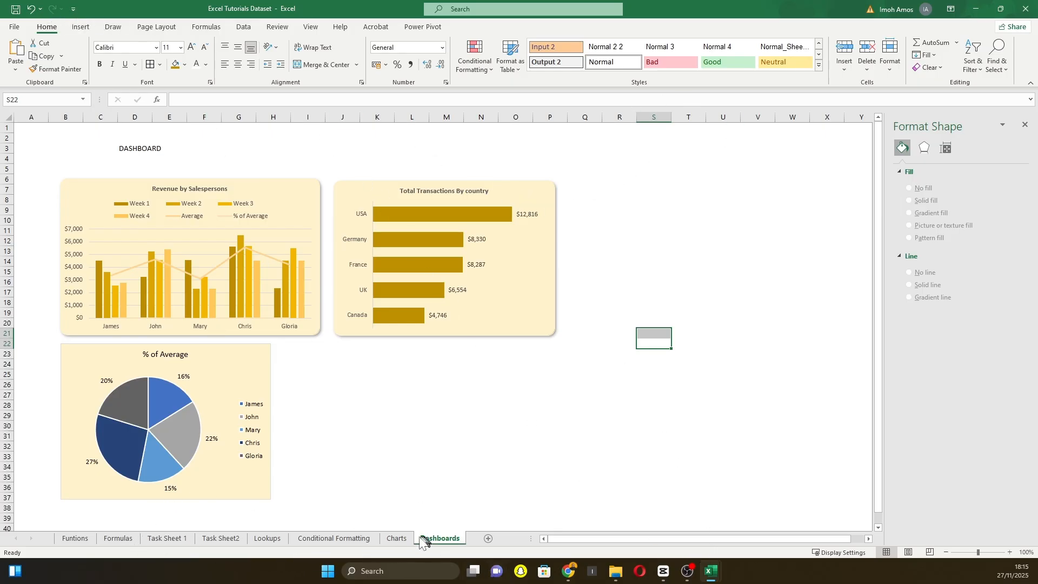
Step: Move the Salesperson slicer on the Charts sheet beside the bar chart, over the remittance table's Total column
click(398, 538)
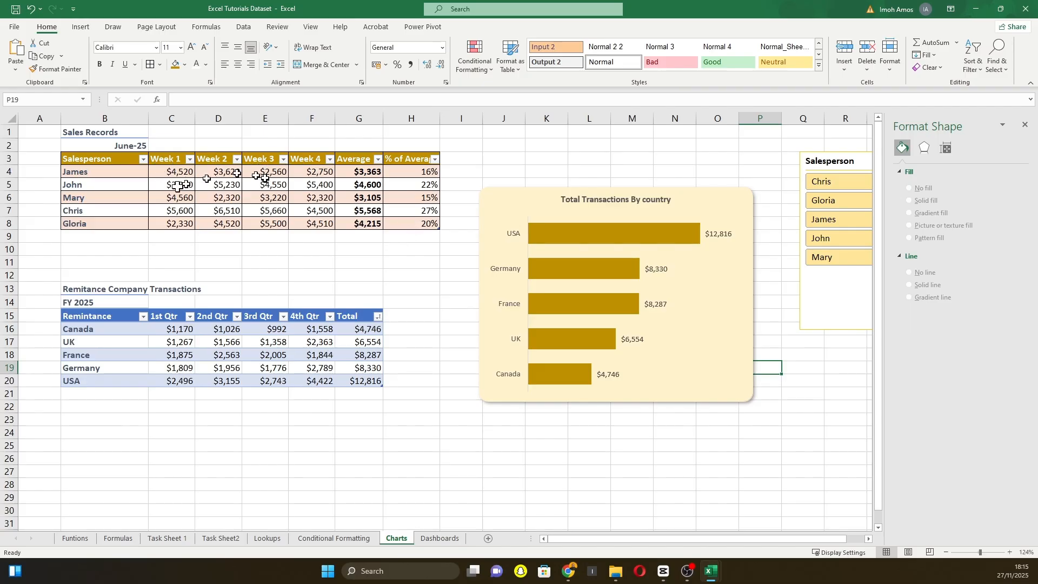
click(857, 157)
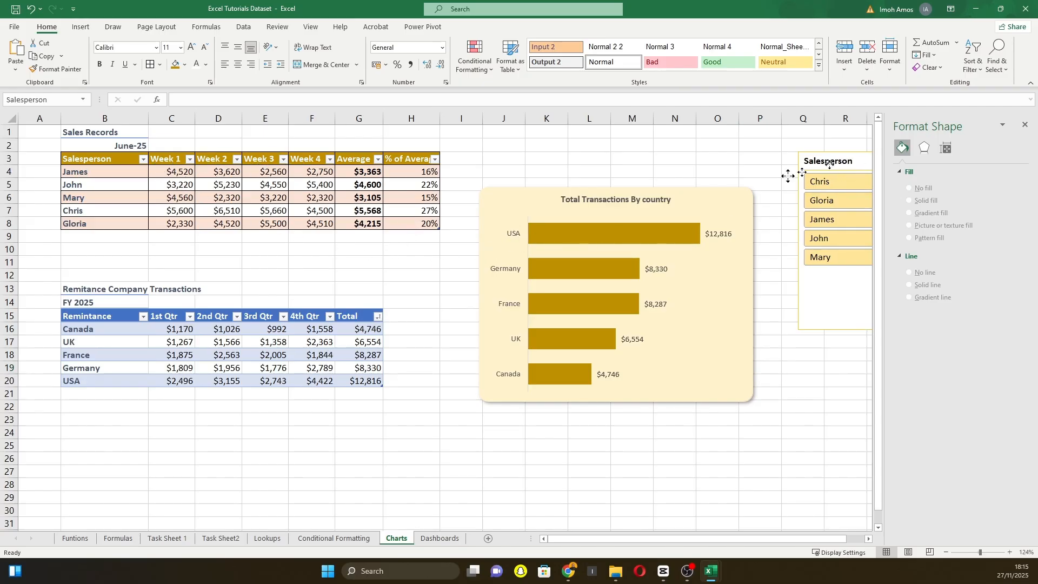
click(439, 538)
click(398, 538)
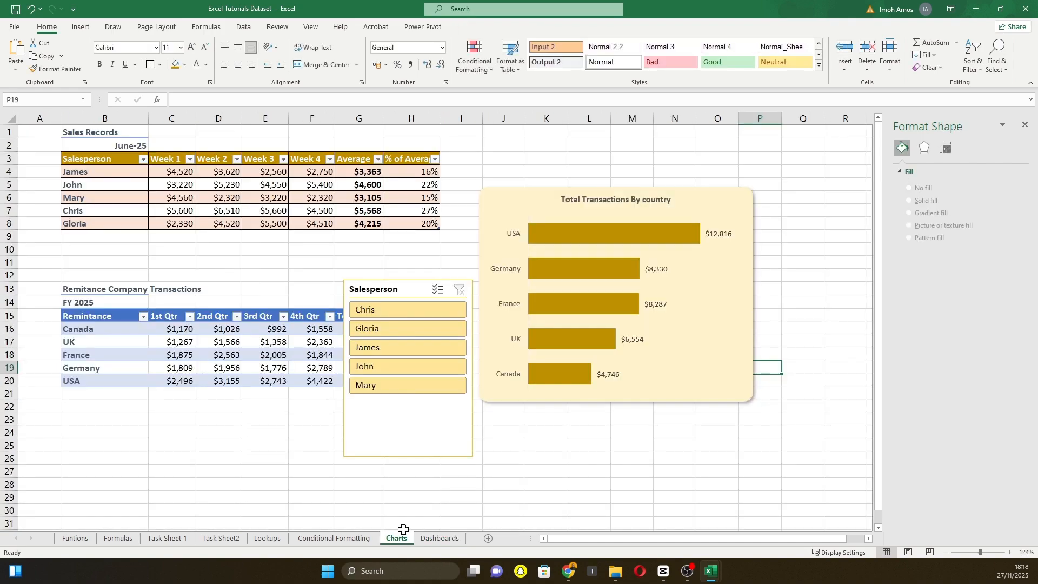